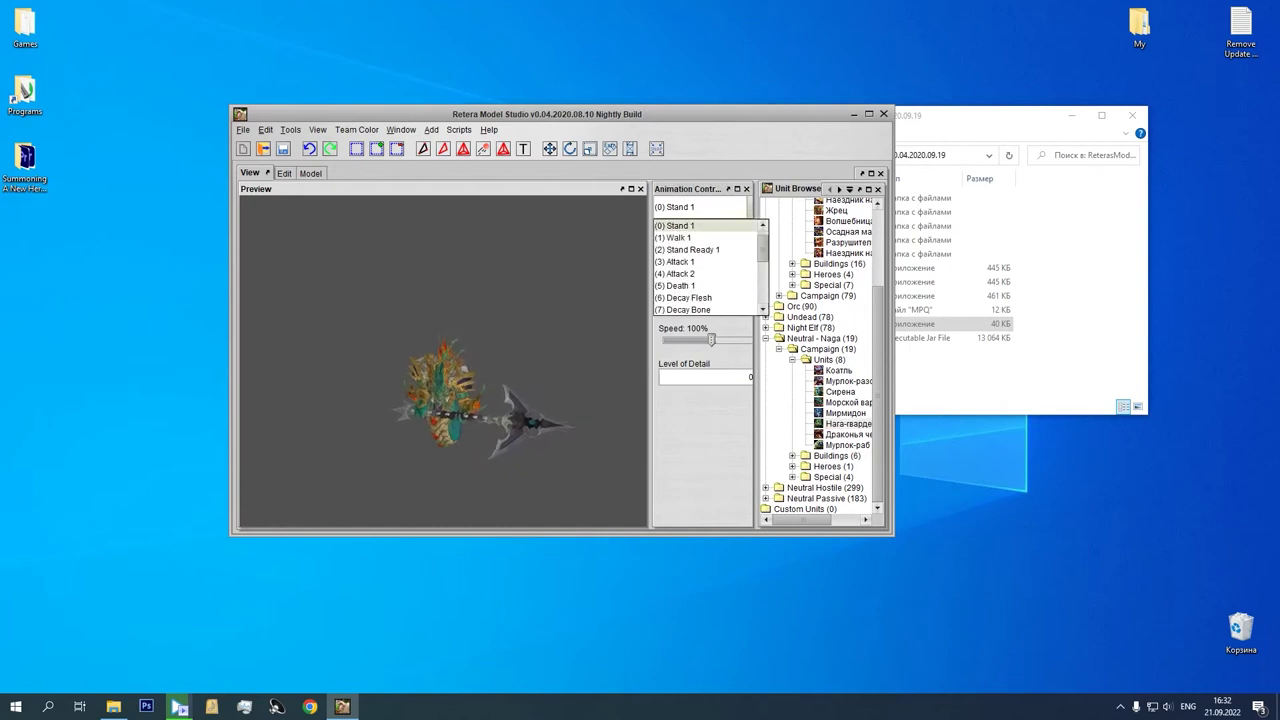
# Step: Set the naga guard preview to unanimated, turn the model around, and open its texture list
pyautogui.click(695, 223)
pyautogui.moveTo(480, 350); pyautogui.dragTo(400, 350)
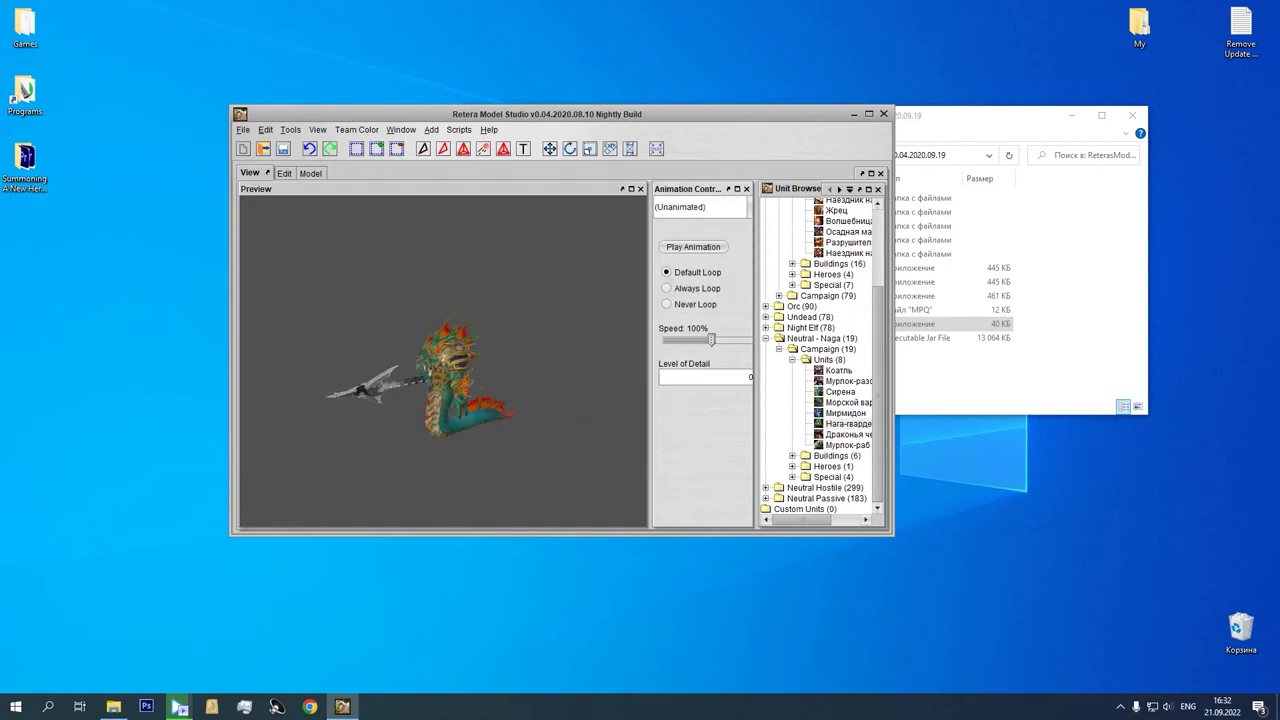
pyautogui.click(311, 174)
pyautogui.doubleClick(282, 256)
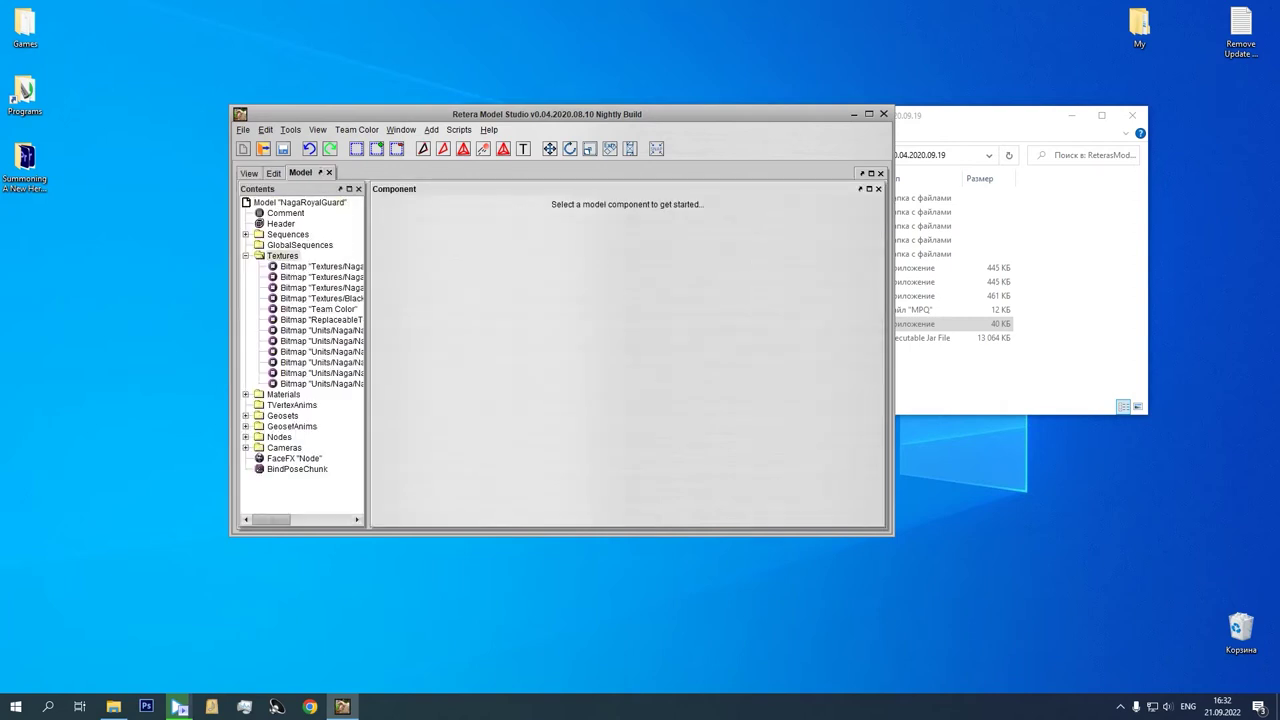
# Step: Examine the path and preview of each bitmap, from the Naga_Corpse textures through the NagaRoyalGuard weapon textures
pyautogui.click(320, 267)
pyautogui.tripleClick(507, 207)
pyautogui.moveTo(368, 300); pyautogui.dragTo(465, 300)
pyautogui.click(356, 277)
pyautogui.click(351, 288)
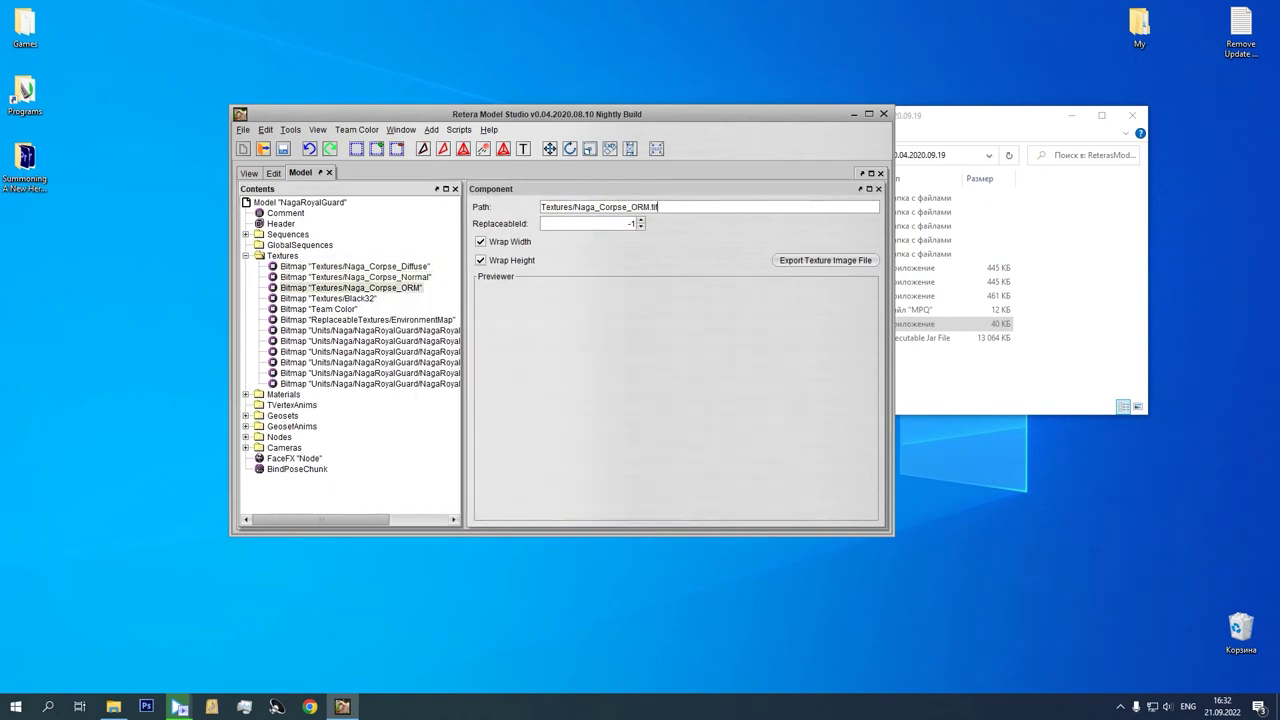
pyautogui.press('Down')
pyautogui.press('Down')
pyautogui.press('Down')
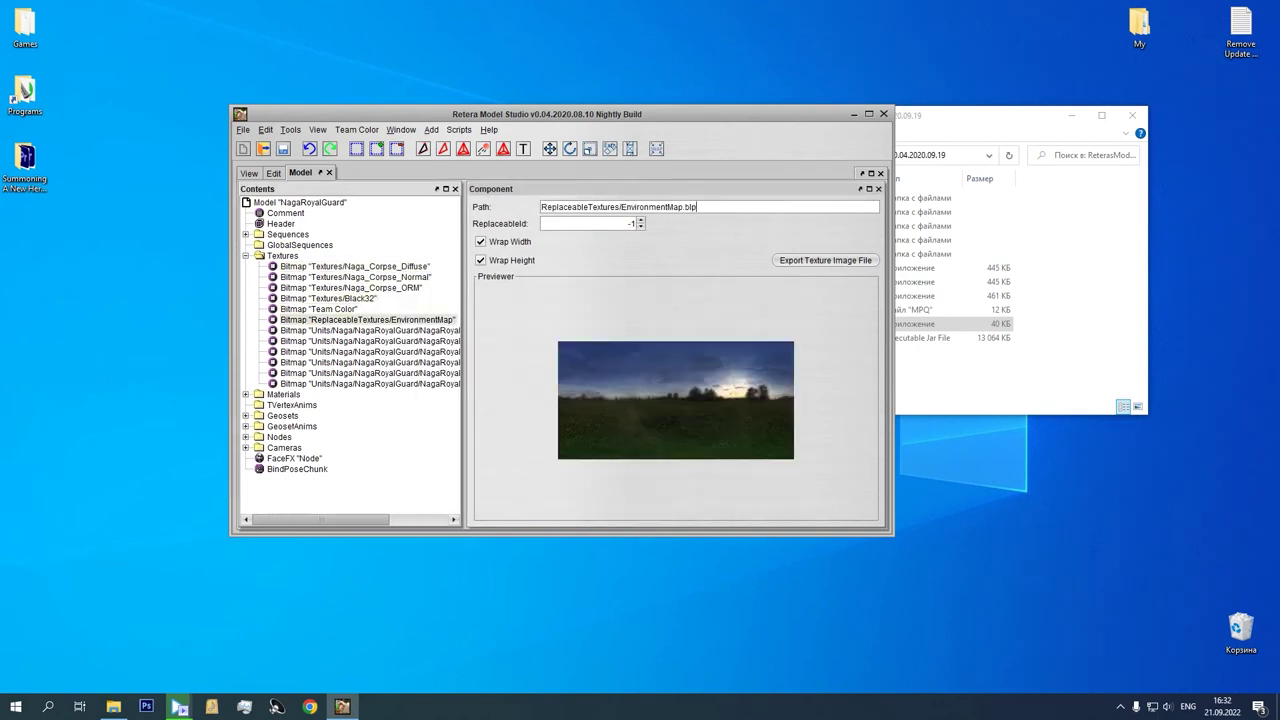
pyautogui.hotkey('ctrl', 'a')
pyautogui.press('Down')
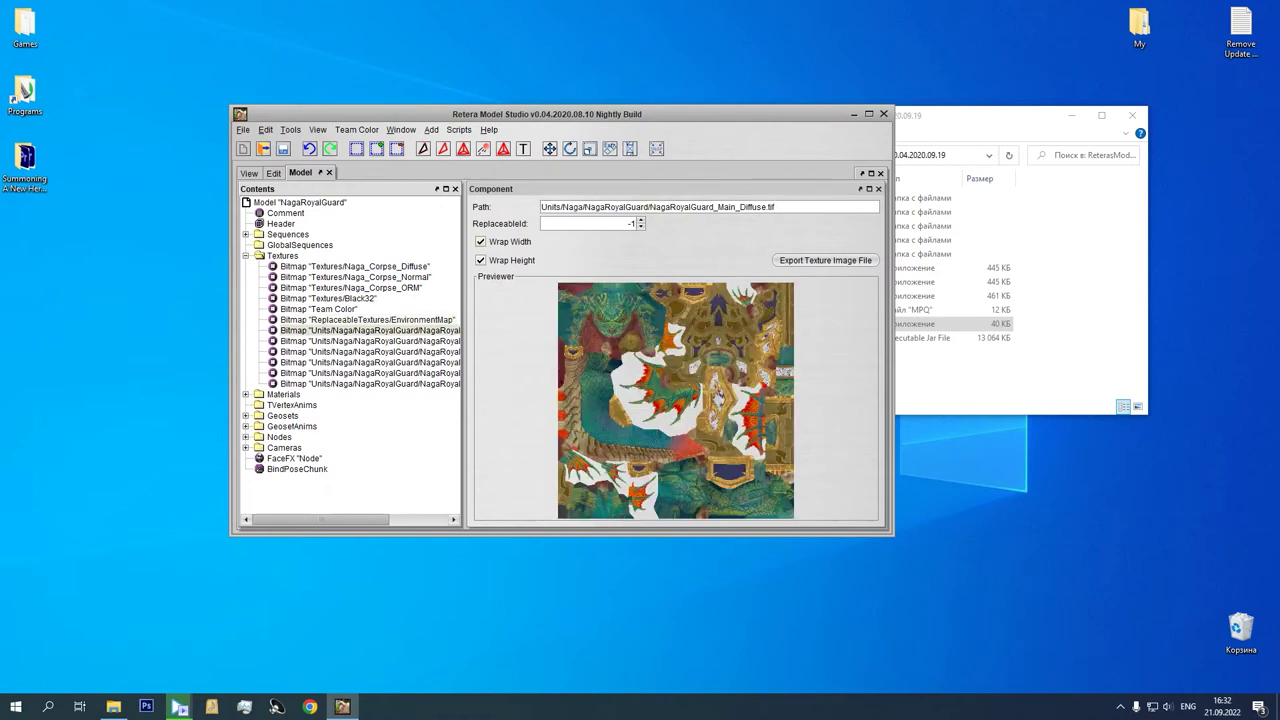
pyautogui.press('Down')
pyautogui.press('Down')
pyautogui.press('Down')
pyautogui.press('Down')
pyautogui.press('Down')
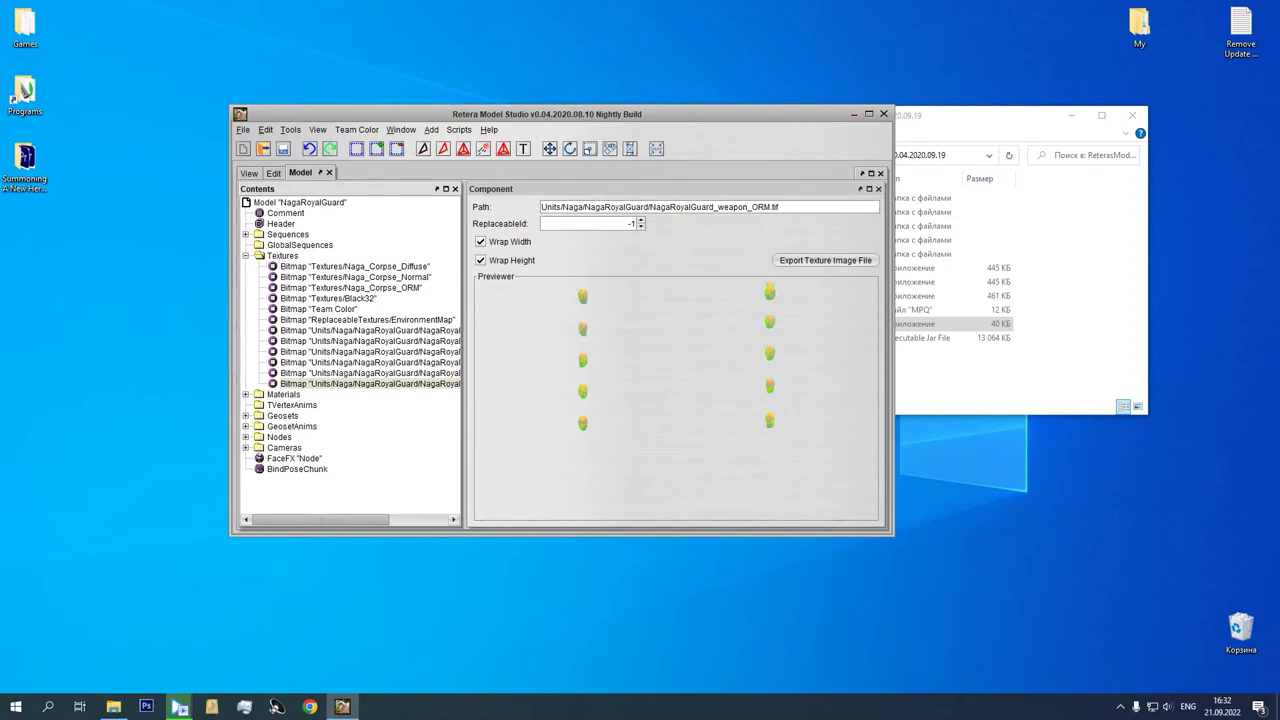
# Step: Switch to File Explorer and launch CascView x64 from the CascView folder in The WarCraft 3 Reforged Programs
pyautogui.click(854, 114)
pyautogui.click(750, 155)
pyautogui.click(665, 198)
pyautogui.doubleClick(665, 198)
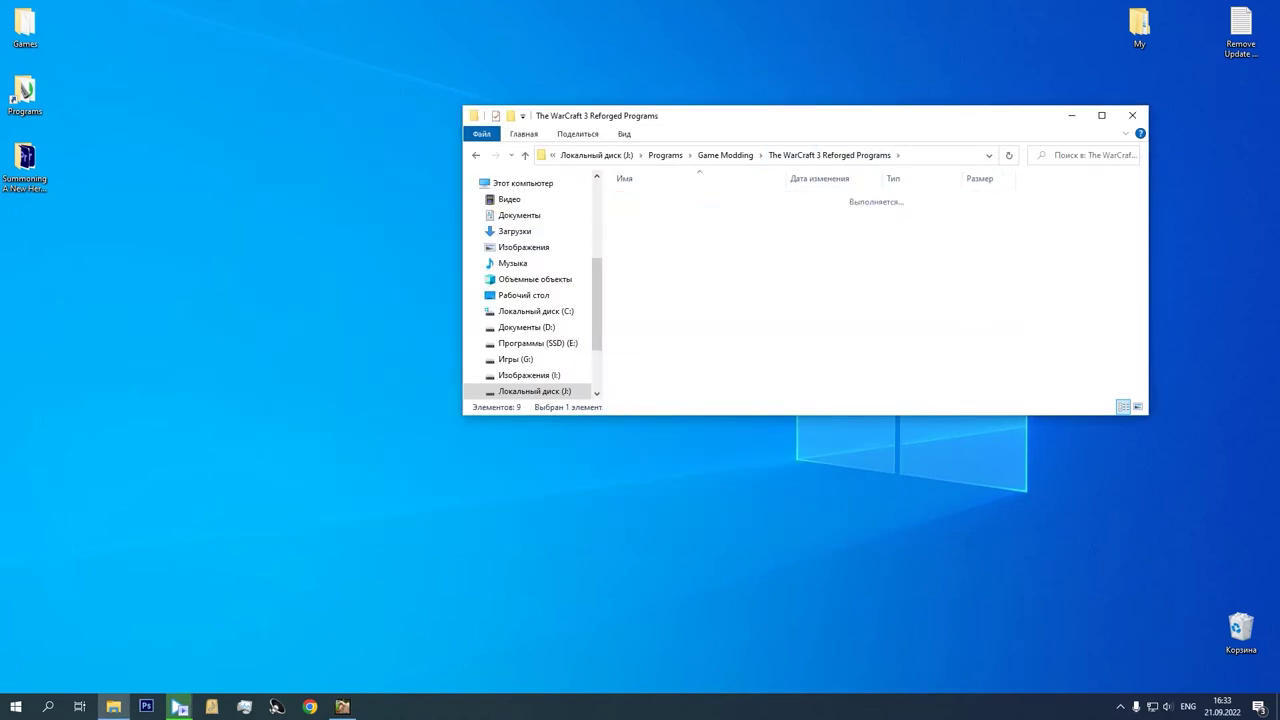
pyautogui.doubleClick(665, 240)
# Step: Create a new folder on the desktop named Warcraft Reforged
pyautogui.rightClick(93, 448)
pyautogui.moveTo(190, 589)
pyautogui.click(323, 407)
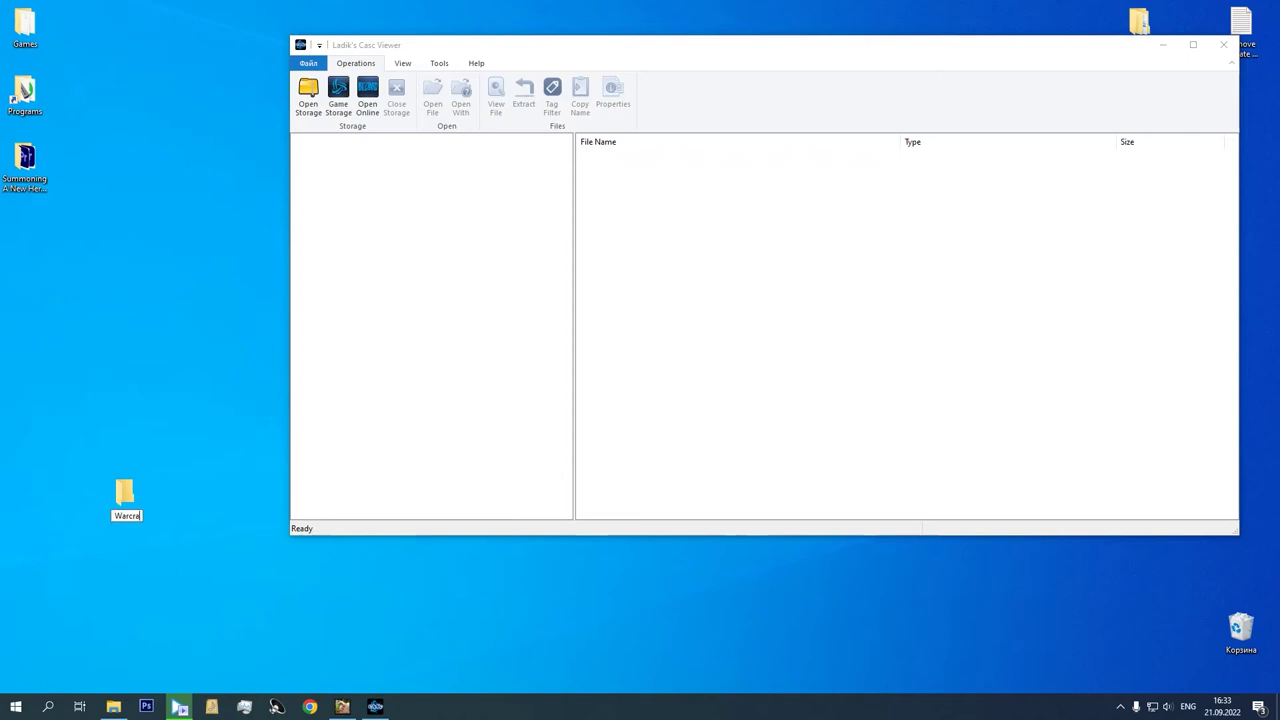
pyautogui.write('Warcraft Reforg')
pyautogui.press('Return')
# Step: Open the CASC storage from the data folder of the Warcraft III Reforged game directory
pyautogui.click(308, 97)
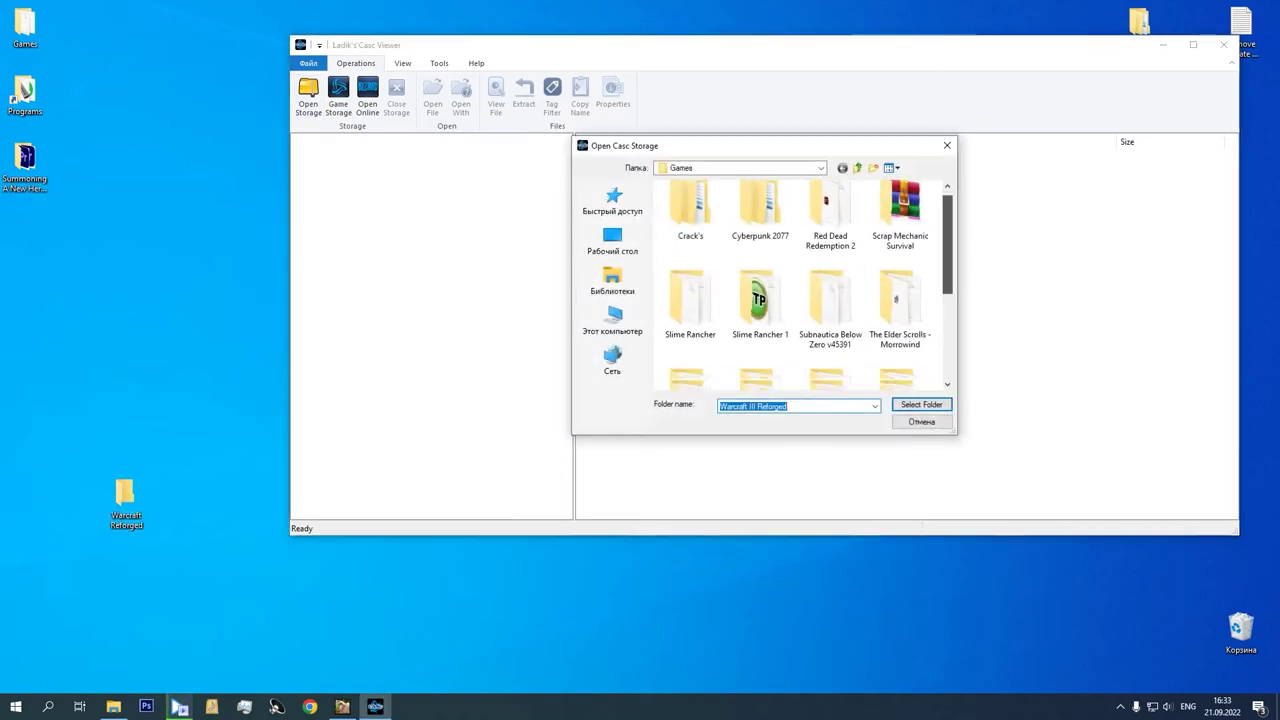
pyautogui.scroll(-3, 898, 240)
pyautogui.doubleClick(898, 236)
pyautogui.doubleClick(685, 215)
pyautogui.doubleClick(685, 215)
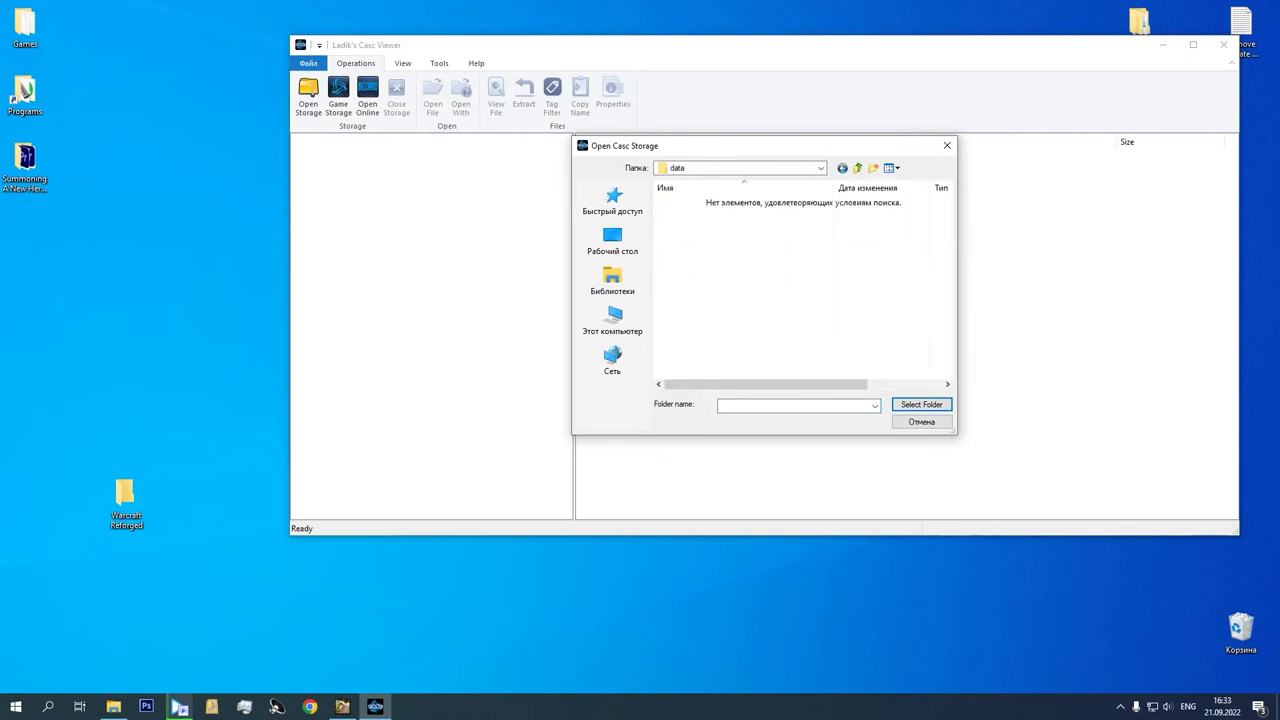
pyautogui.click(921, 405)
# Step: Start extracting the nagaroyalguard folder found under war3.w3mod, _hd.w3mod, units, naga
pyautogui.click(312, 164)
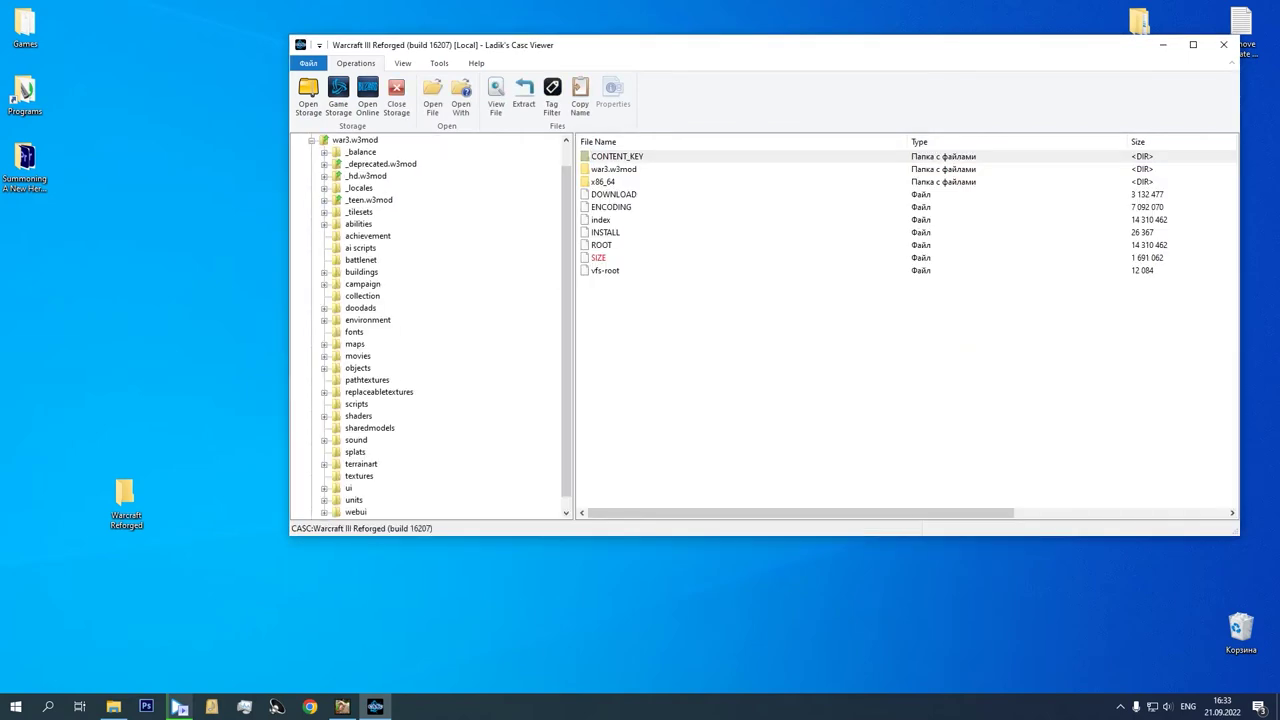
pyautogui.click(366, 176)
pyautogui.moveTo(566, 220); pyautogui.dragTo(566, 190)
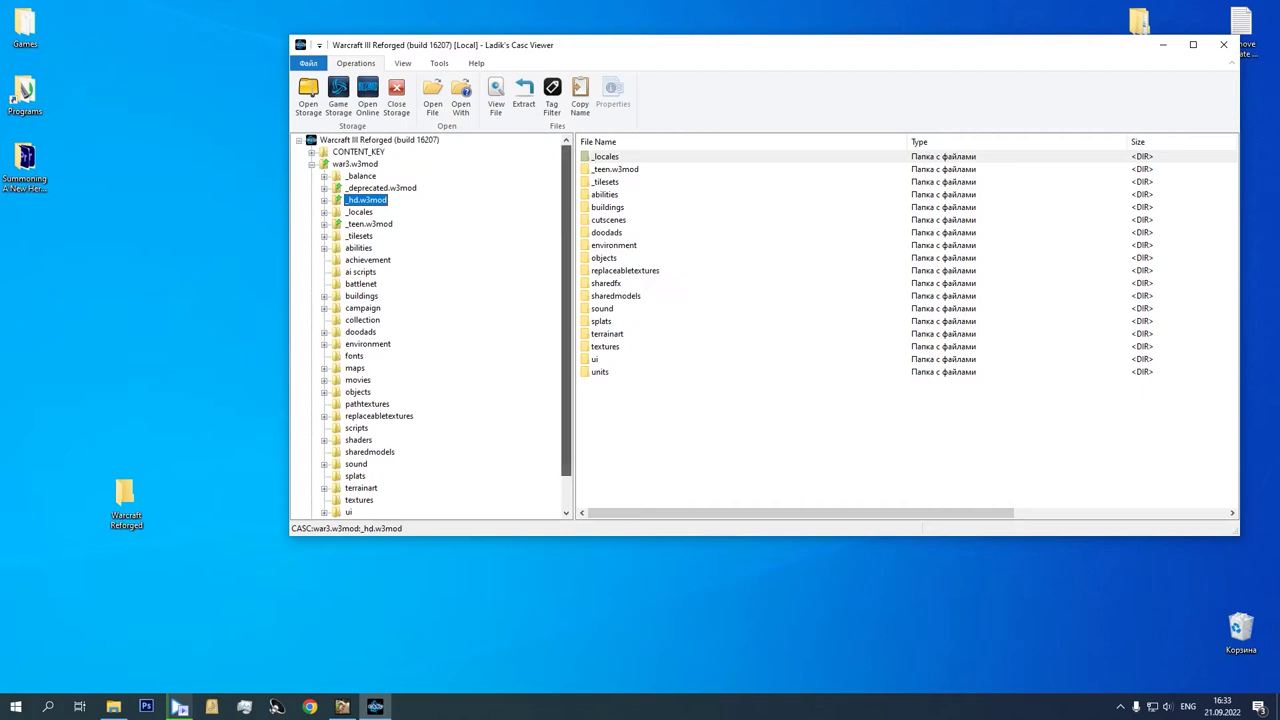
pyautogui.doubleClick(366, 200)
pyautogui.doubleClick(367, 416)
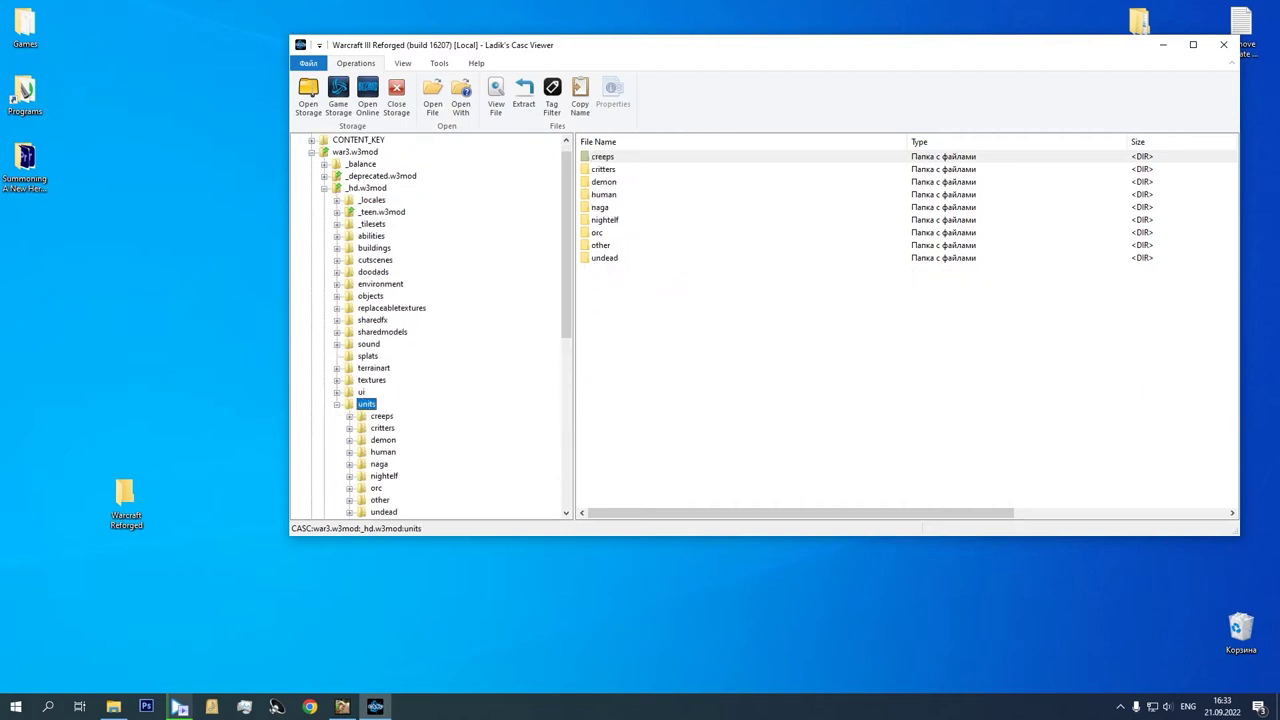
pyautogui.moveTo(566, 230); pyautogui.dragTo(566, 311)
pyautogui.doubleClick(379, 296)
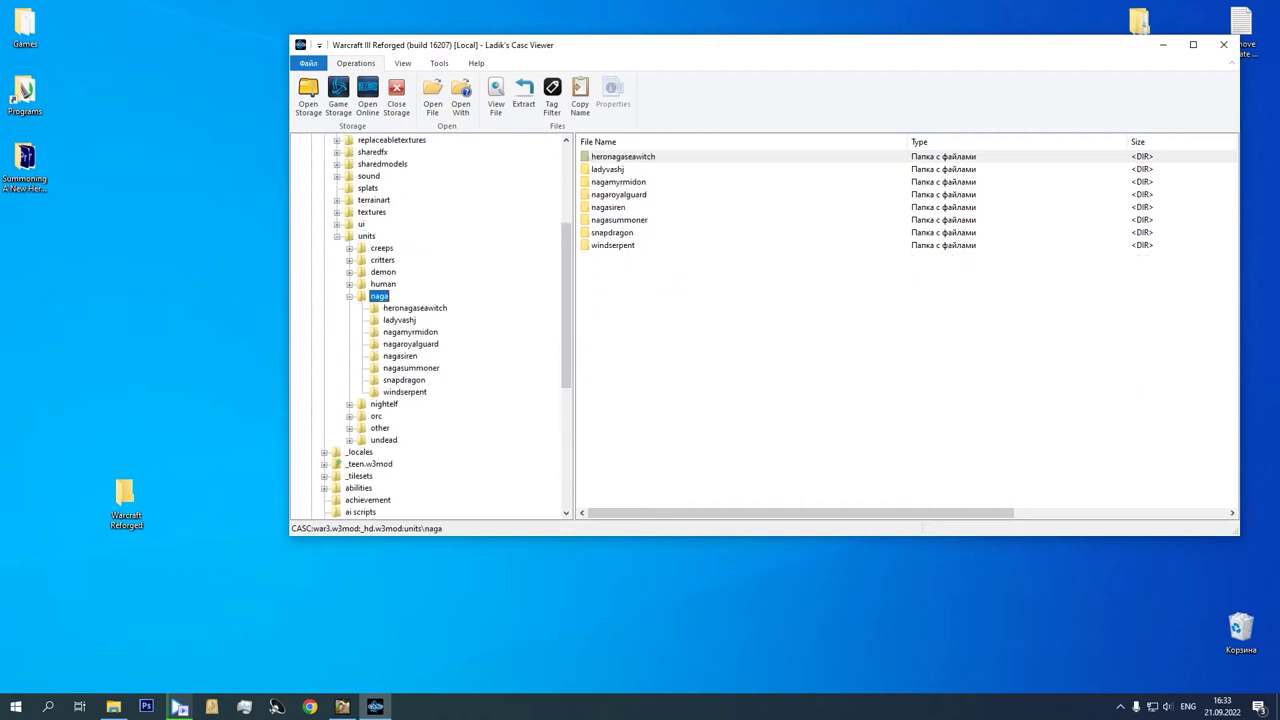
pyautogui.click(413, 344)
pyautogui.rightClick(420, 345)
pyautogui.click(458, 368)
# Step: Create a subfolder named 01 Extract Game Data inside the desktop Warcraft Reforged folder and open it
pyautogui.doubleClick(125, 495)
pyautogui.moveTo(724, 136); pyautogui.dragTo(257, 286)
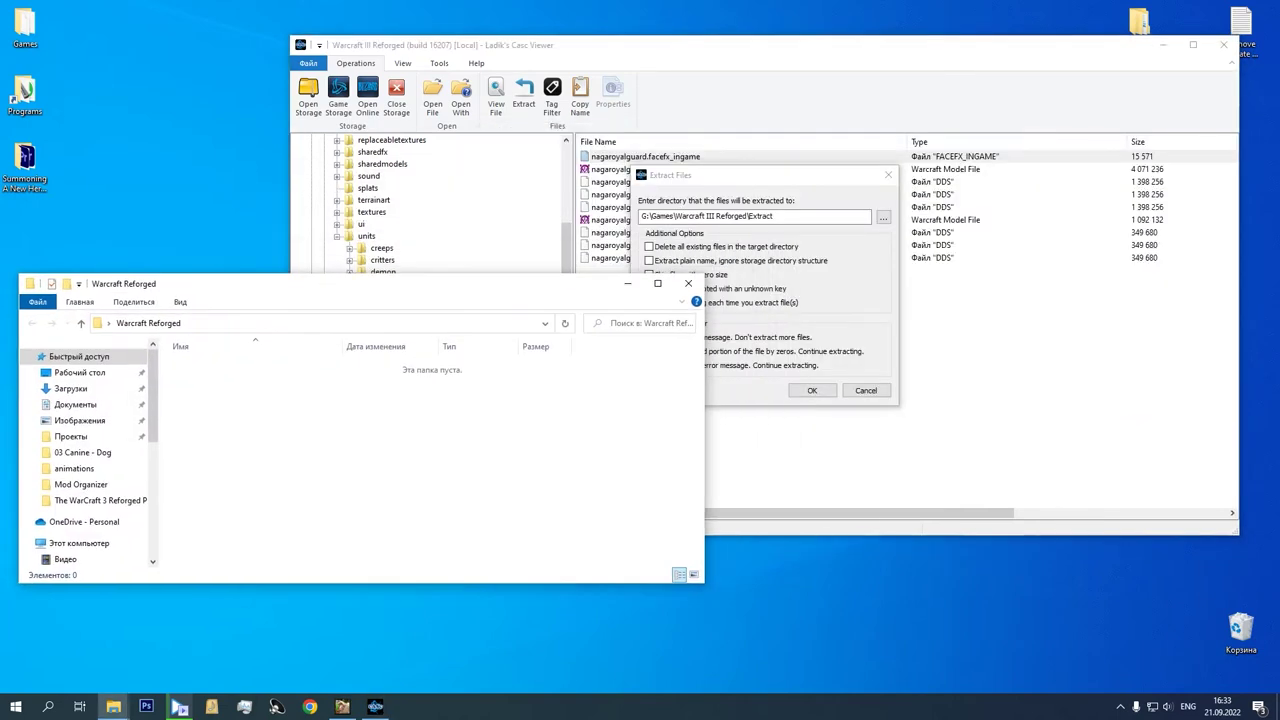
pyautogui.rightClick(332, 442)
pyautogui.moveTo(400, 616)
pyautogui.click(566, 434)
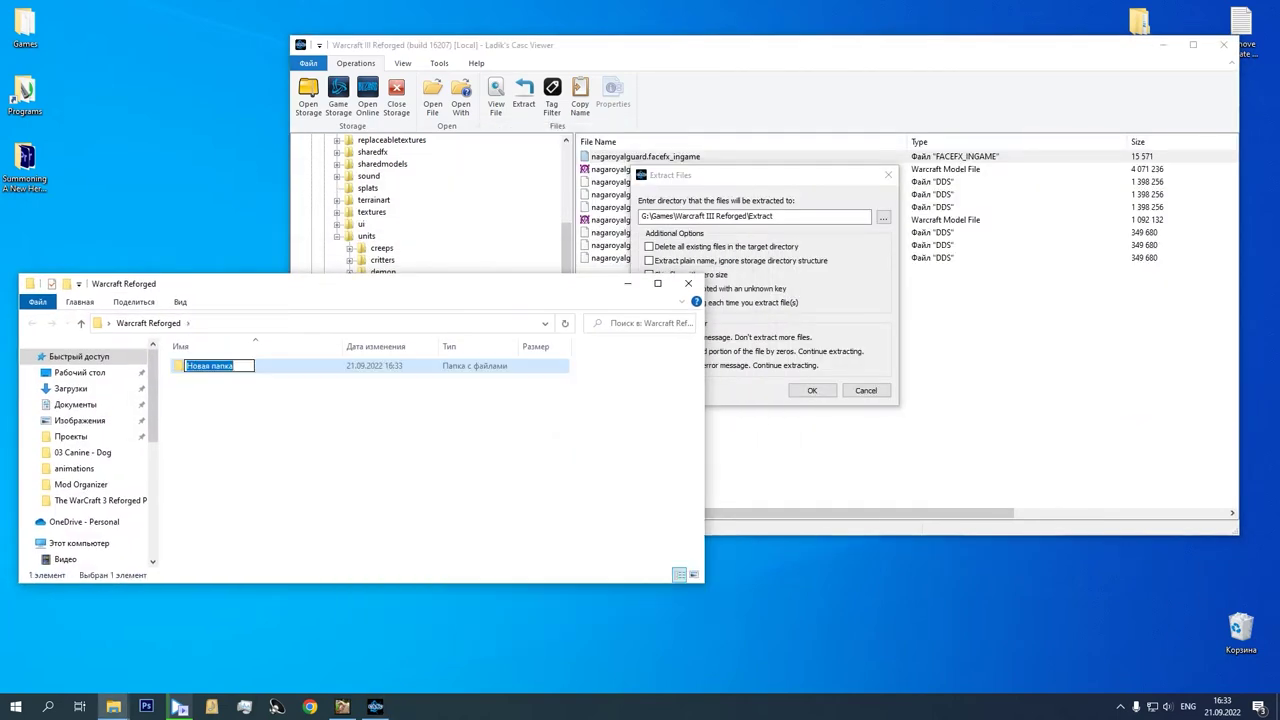
pyautogui.write('01 Extract Game D')
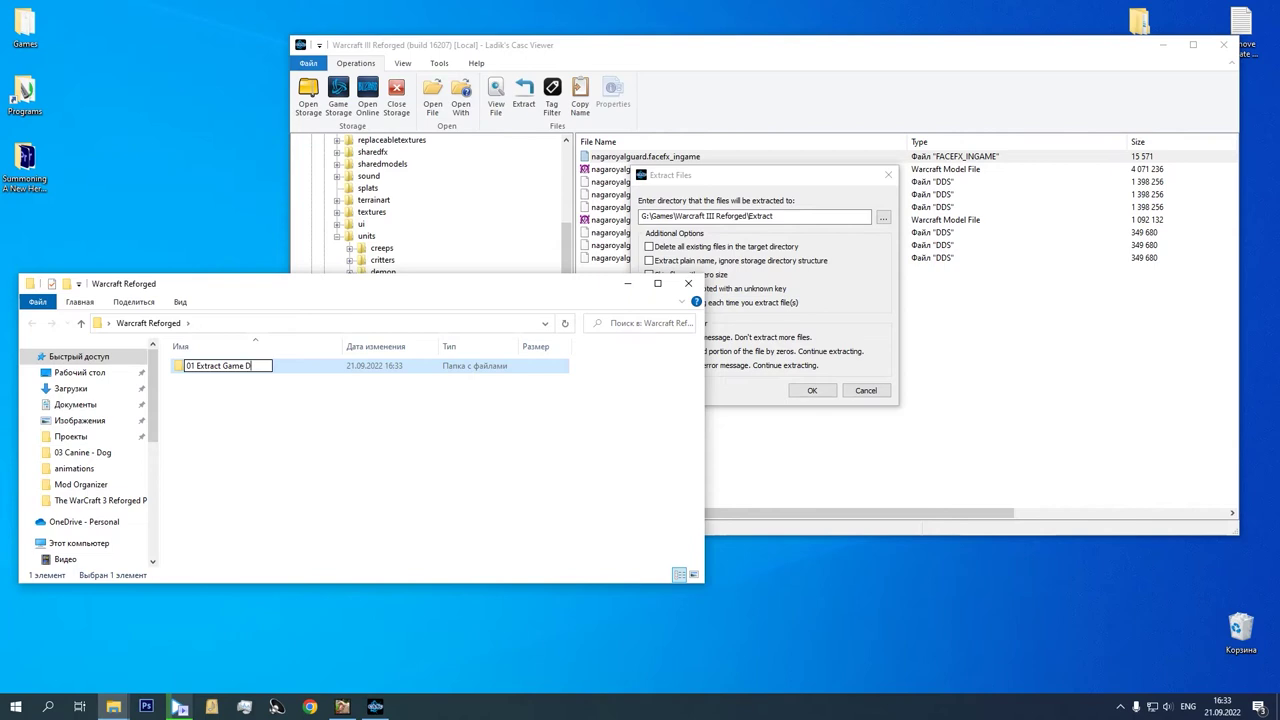
pyautogui.press('Return')
pyautogui.doubleClick(240, 366)
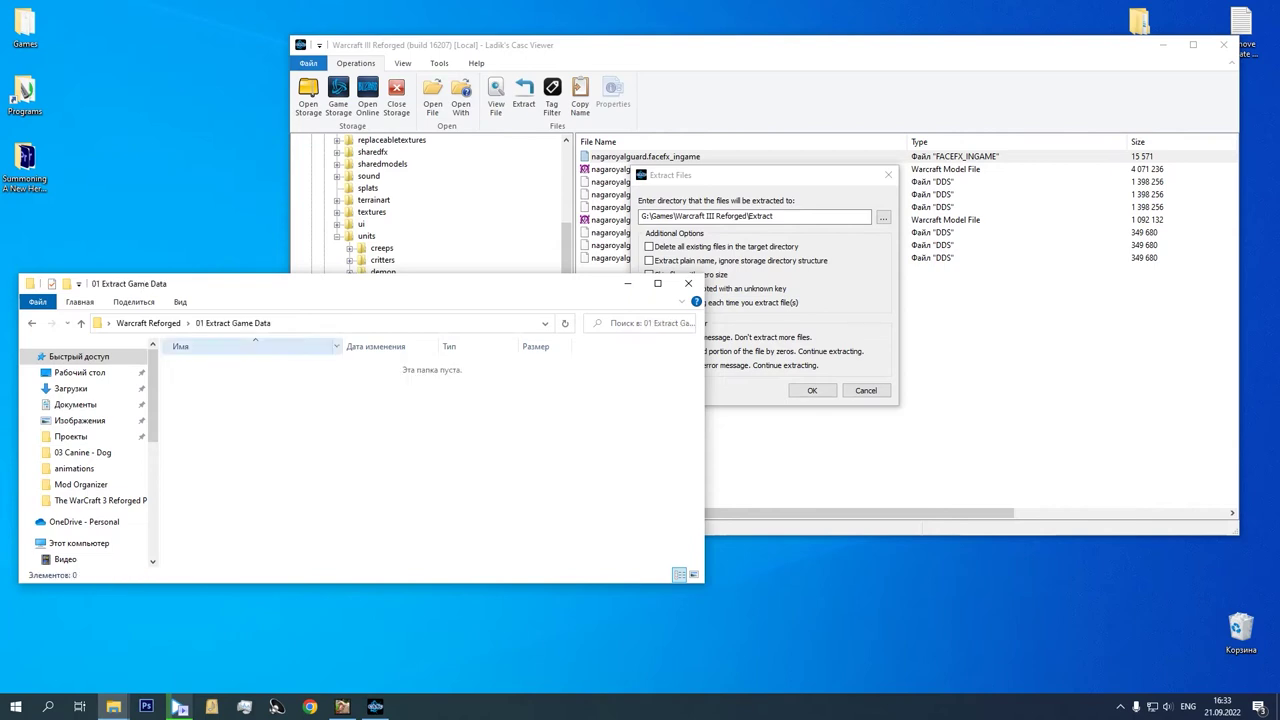
# Step: Copy the 01 Extract Game Data folder's path and extract the nagaroyalguard files to it
pyautogui.click(330, 323)
pyautogui.hotkey('ctrl', 'c')
pyautogui.click(765, 175)
pyautogui.hotkey('ctrl', 'v')
pyautogui.click(812, 390)
# Step: Extract black32.dds from the textures folder of _hd.w3mod to the 01 Extract Game Data folder
pyautogui.click(350, 296)
pyautogui.click(337, 236)
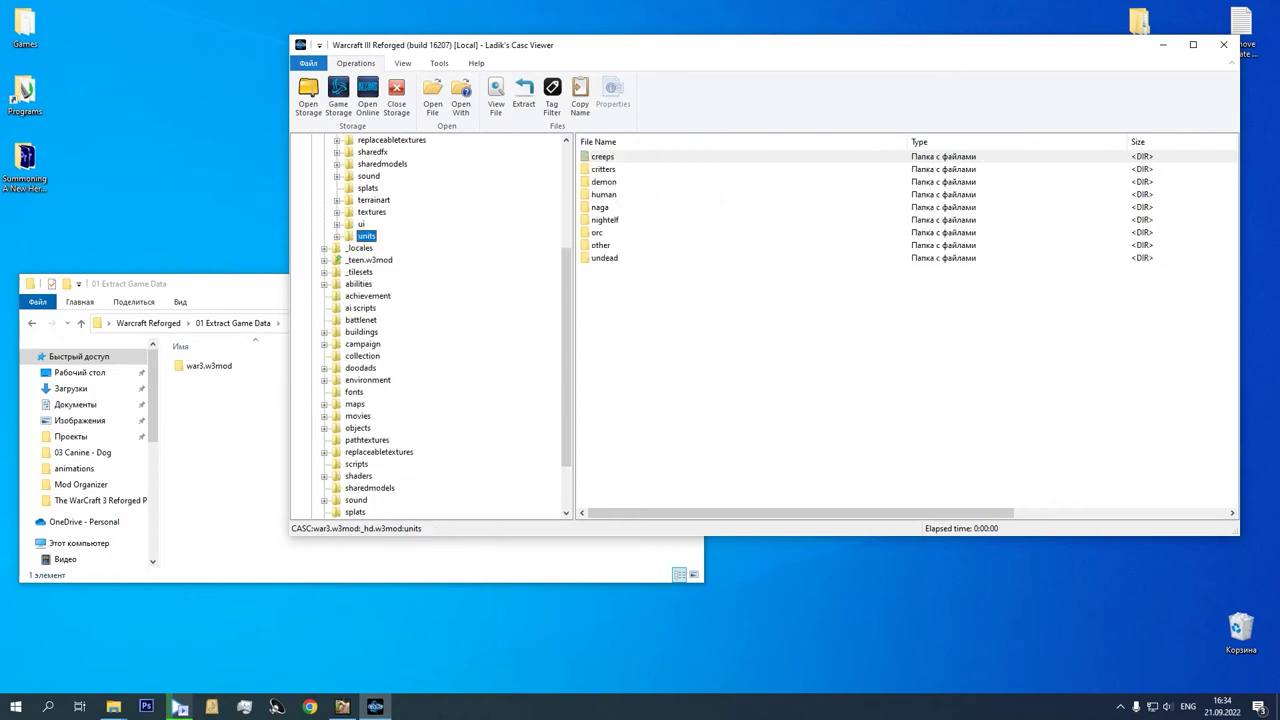
pyautogui.click(372, 212)
pyautogui.moveTo(1232, 151); pyautogui.dragTo(1232, 163)
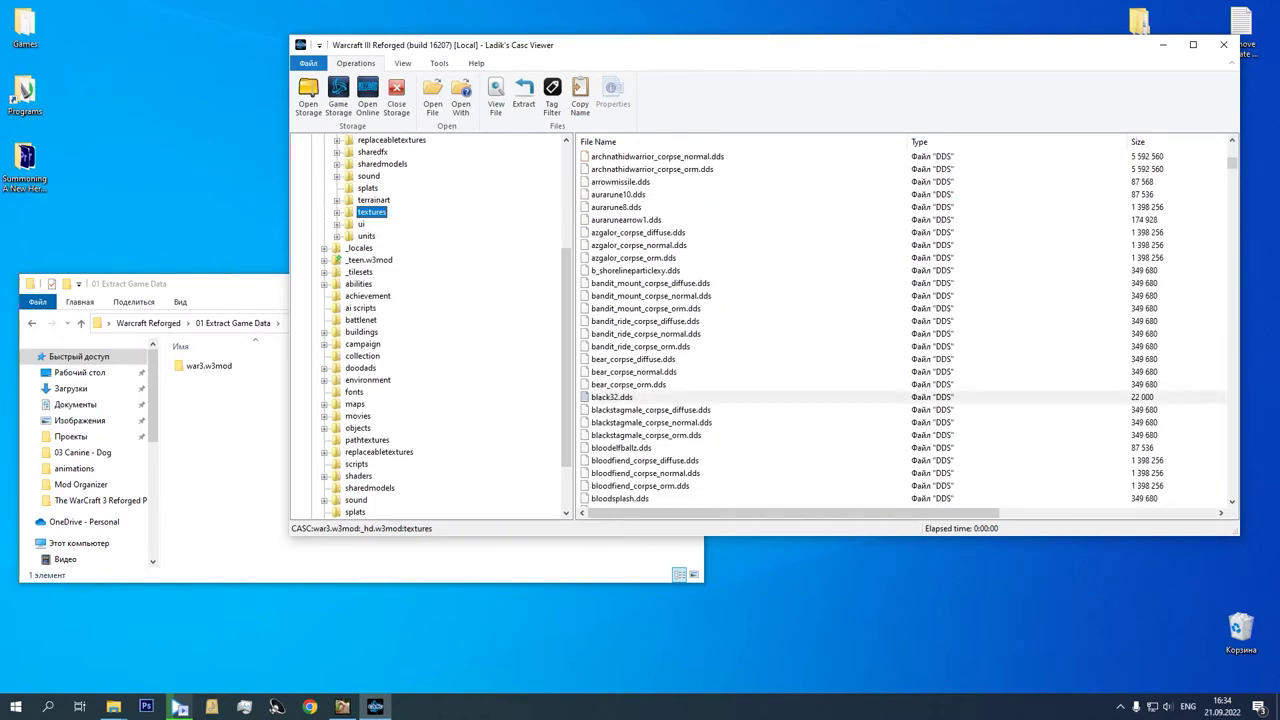
pyautogui.rightClick(622, 397)
pyautogui.click(660, 456)
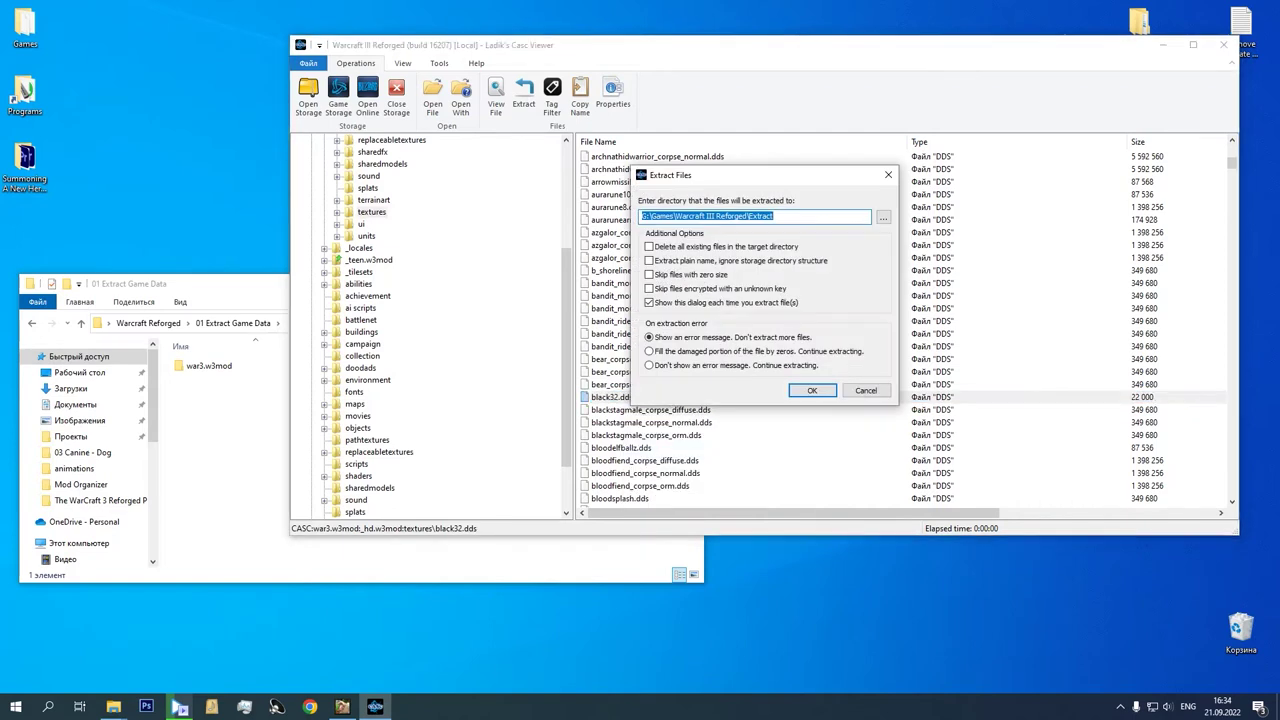
pyautogui.hotkey('ctrl', 'v')
pyautogui.press('Return')
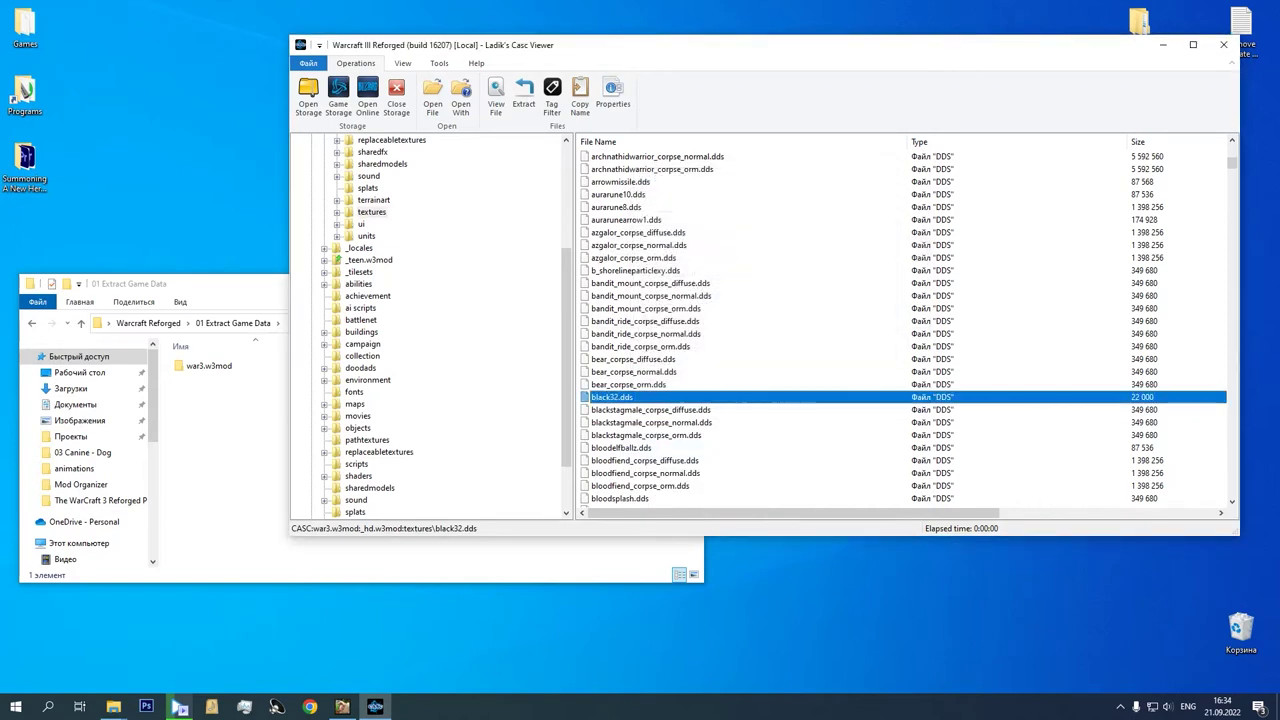
# Step: Extract naga_corpse_diffuse.dds, naga_corpse_normal.dds and naga_corpse_orm.dds to the same 01 Extract Game Data folder
pyautogui.moveTo(1232, 163); pyautogui.dragTo(1232, 265)
pyautogui.scroll(-20, 905, 327)
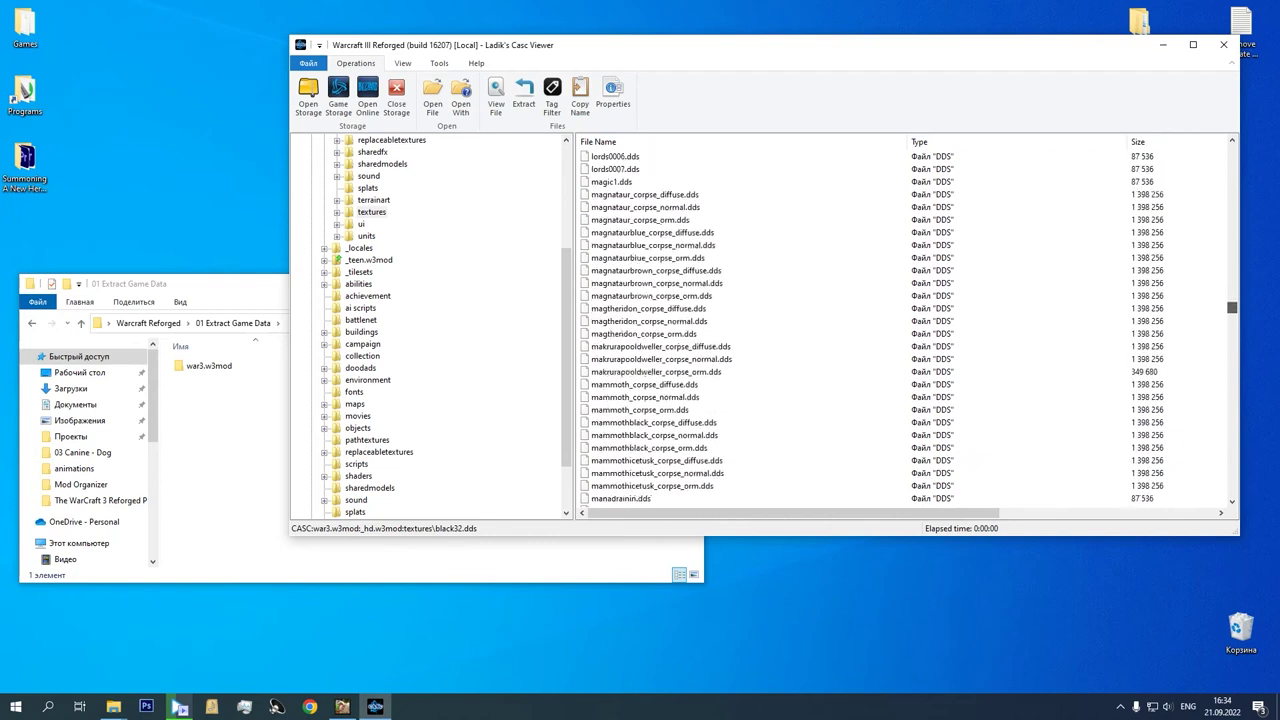
pyautogui.moveTo(1232, 308); pyautogui.dragTo(1232, 317)
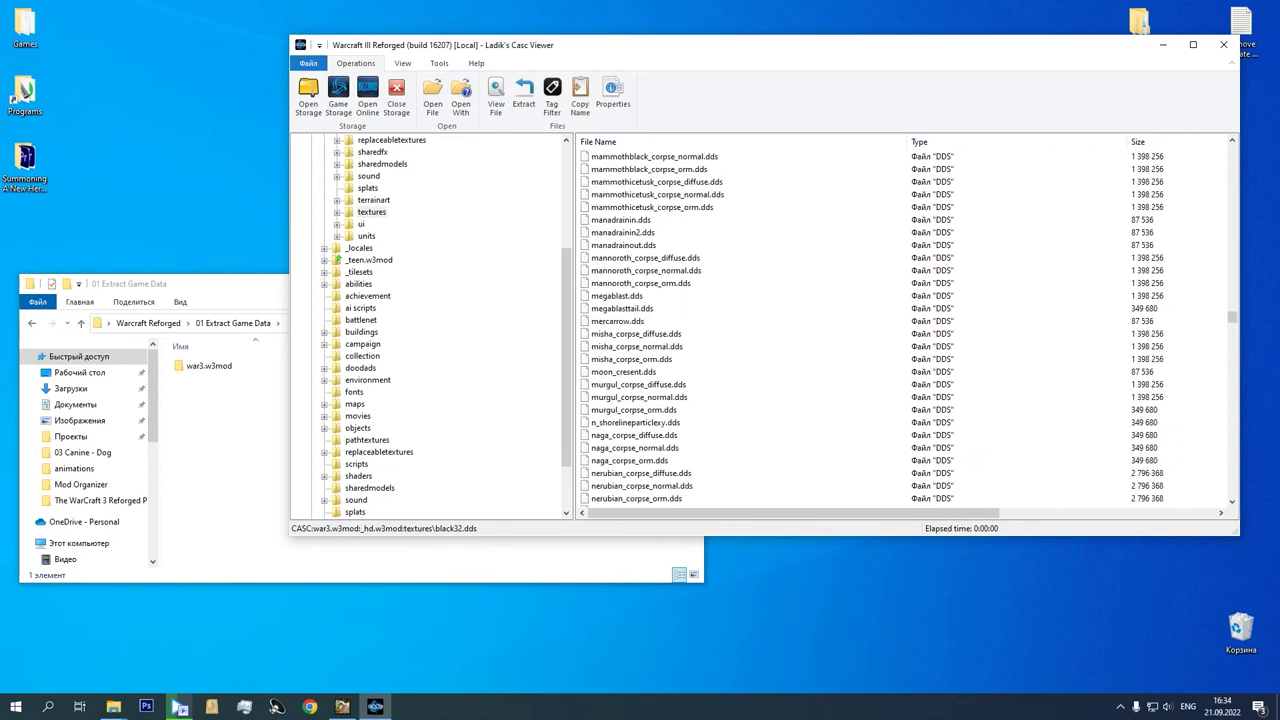
pyautogui.click(634, 435)
pyautogui.keyDown('shift'); pyautogui.click(634, 461); pyautogui.keyUp('shift')
pyautogui.rightClick(634, 462)
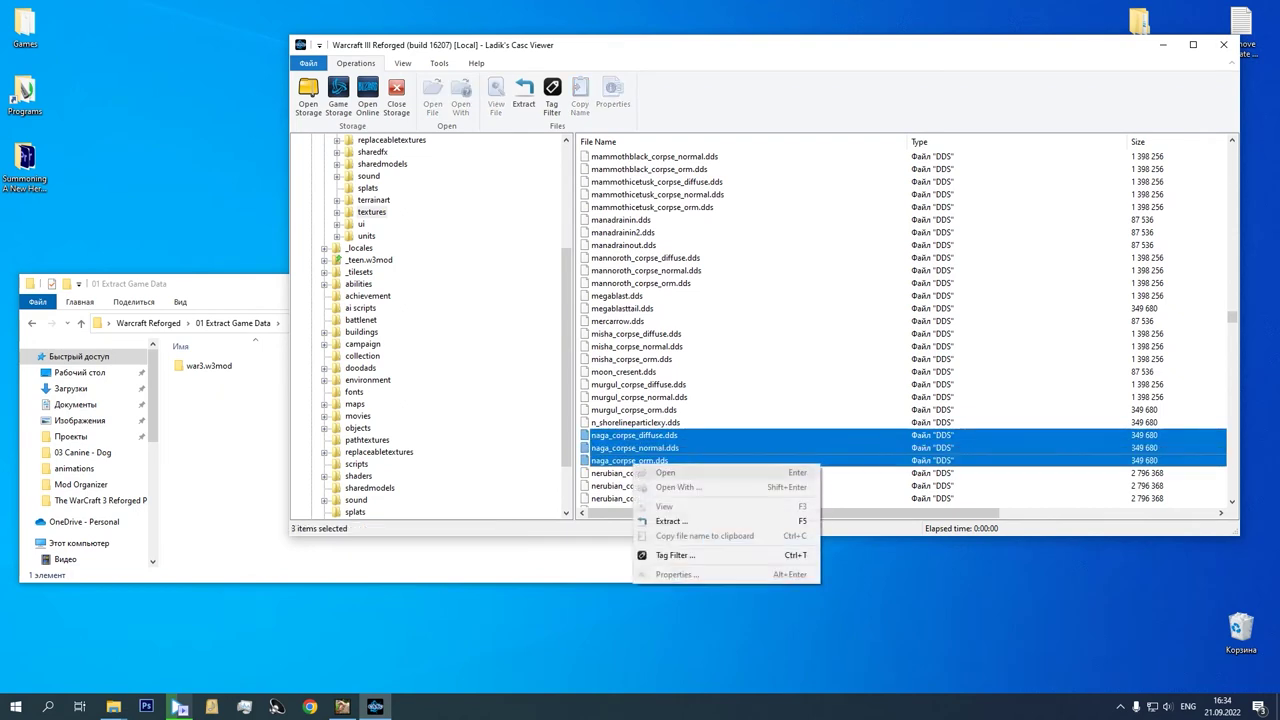
pyautogui.click(672, 521)
pyautogui.hotkey('ctrl', 'v')
pyautogui.press('Return')
# Step: Extract environmentmap.dds from the replaceabletextures folder of _hd.w3mod to the 01 Extract Game Data folder
pyautogui.moveTo(566, 357); pyautogui.dragTo(566, 255)
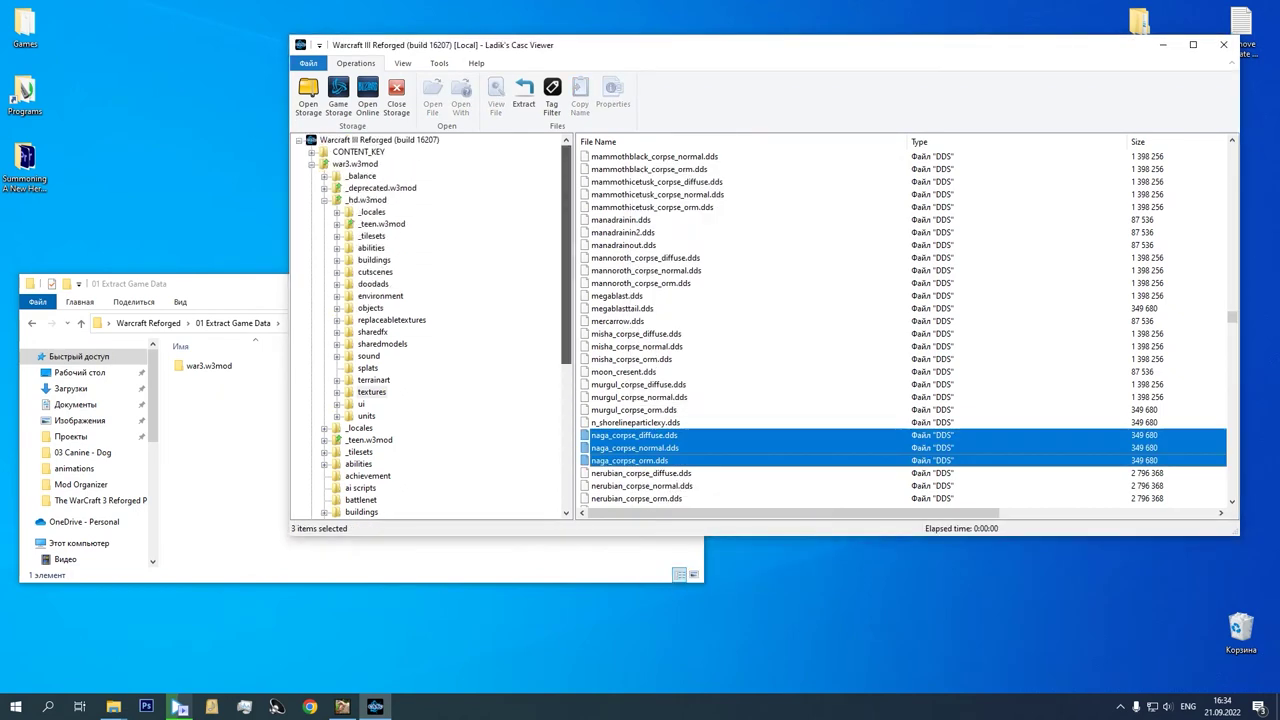
pyautogui.click(391, 320)
pyautogui.click(640, 461)
pyautogui.rightClick(648, 463)
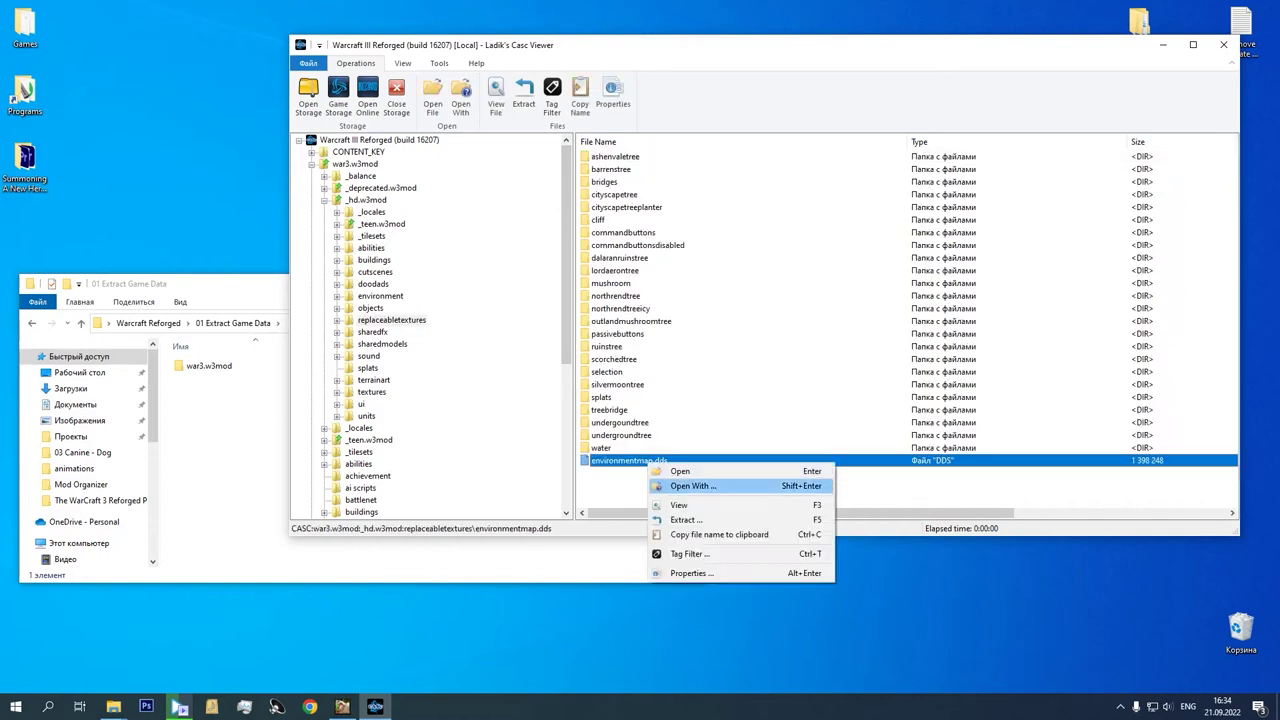
pyautogui.click(686, 520)
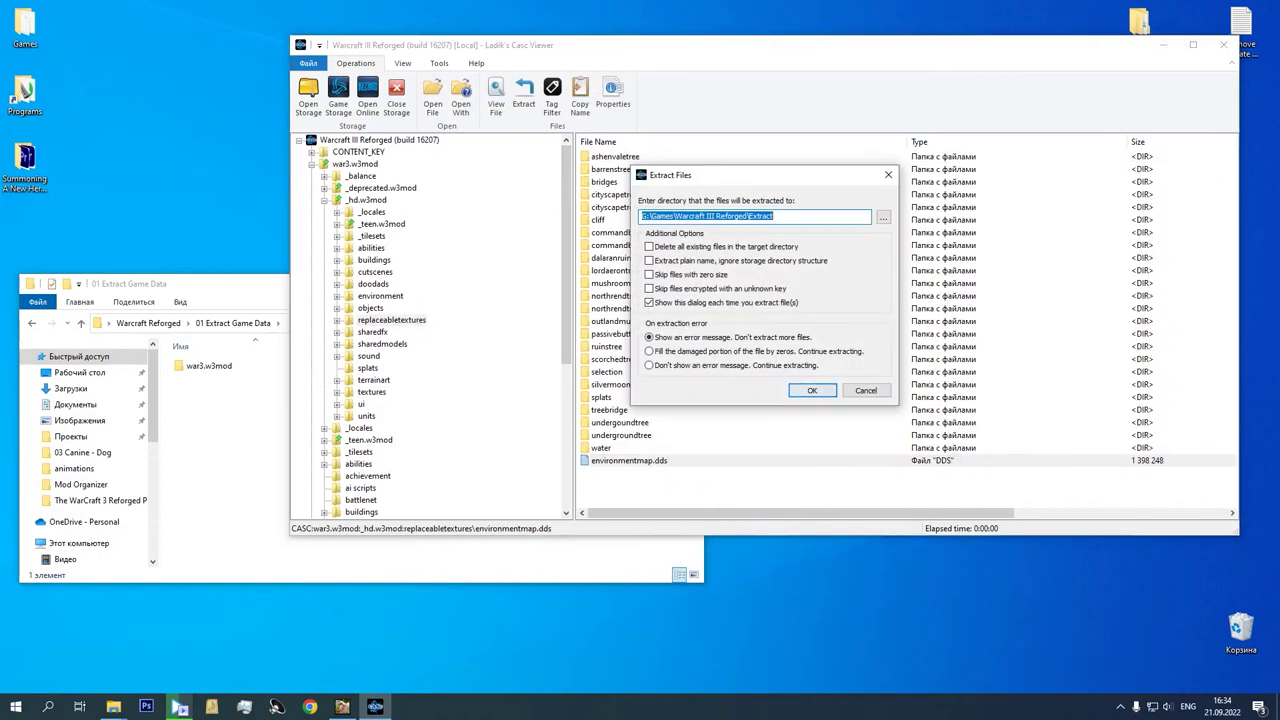
pyautogui.hotkey('ctrl', 'v')
pyautogui.click(812, 391)
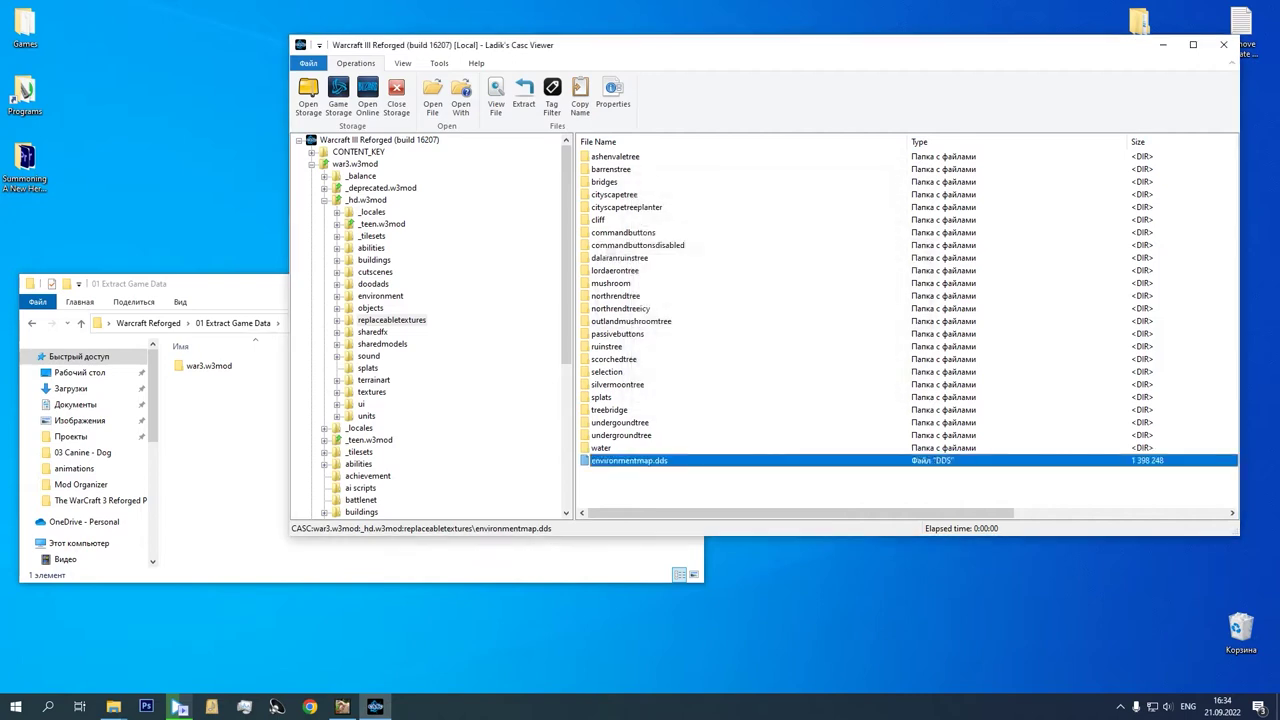
# Step: Close the CASC viewer and open the extracted nagaroyalguard folder in File Explorer through _hd.w3mod, units and naga
pyautogui.click(560, 556)
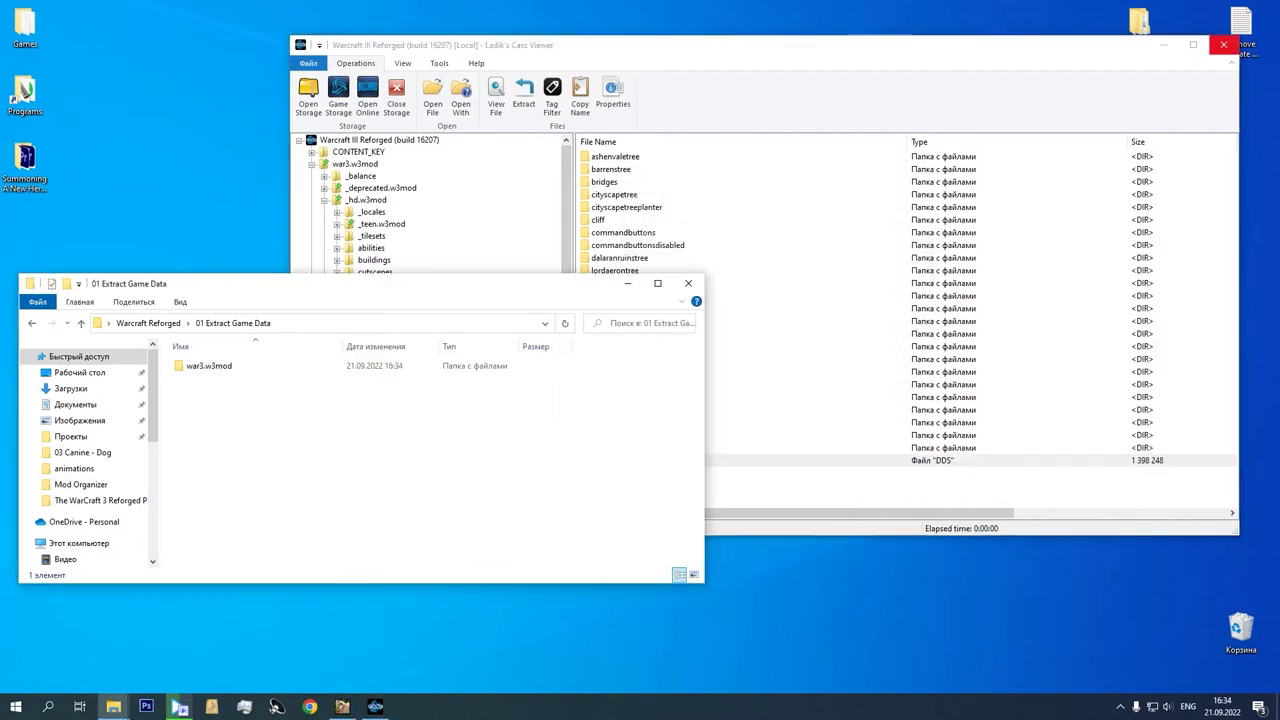
pyautogui.click(1223, 44)
pyautogui.doubleClick(208, 365)
pyautogui.doubleClick(208, 366)
pyautogui.moveTo(281, 431); pyautogui.dragTo(245, 361)
pyautogui.rightClick(237, 387)
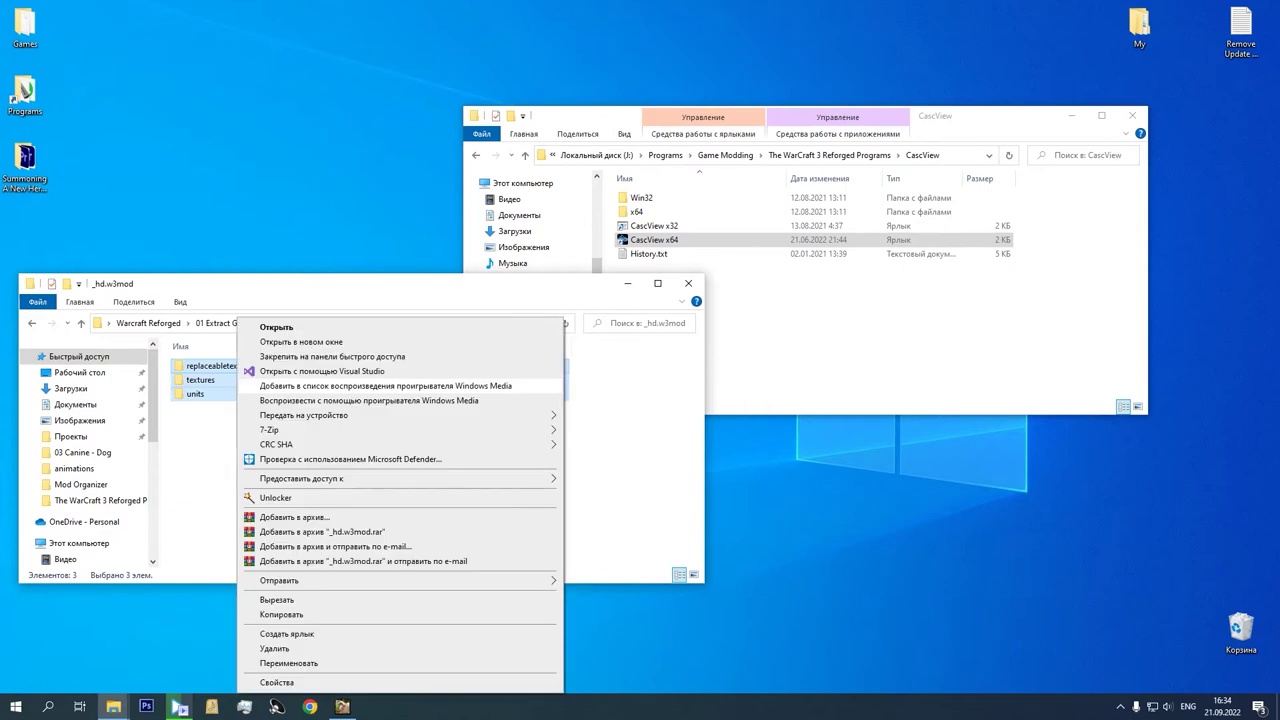
pyautogui.doubleClick(205, 394)
pyautogui.doubleClick(205, 366)
pyautogui.doubleClick(222, 366)
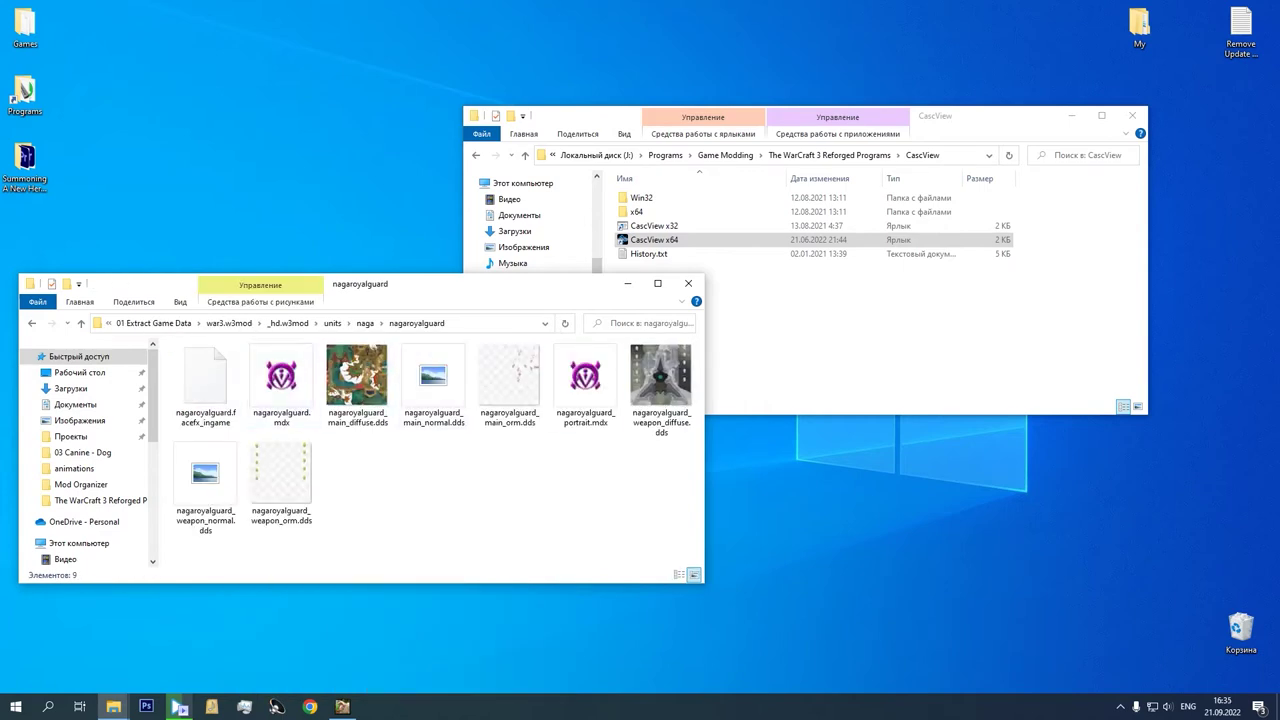
# Step: Check the extracted files in the textures and replaceabletextures folders, and return to the Warcraft Reforged folder
pyautogui.moveTo(1000, 116); pyautogui.dragTo(1137, 73)
pyautogui.click(289, 323)
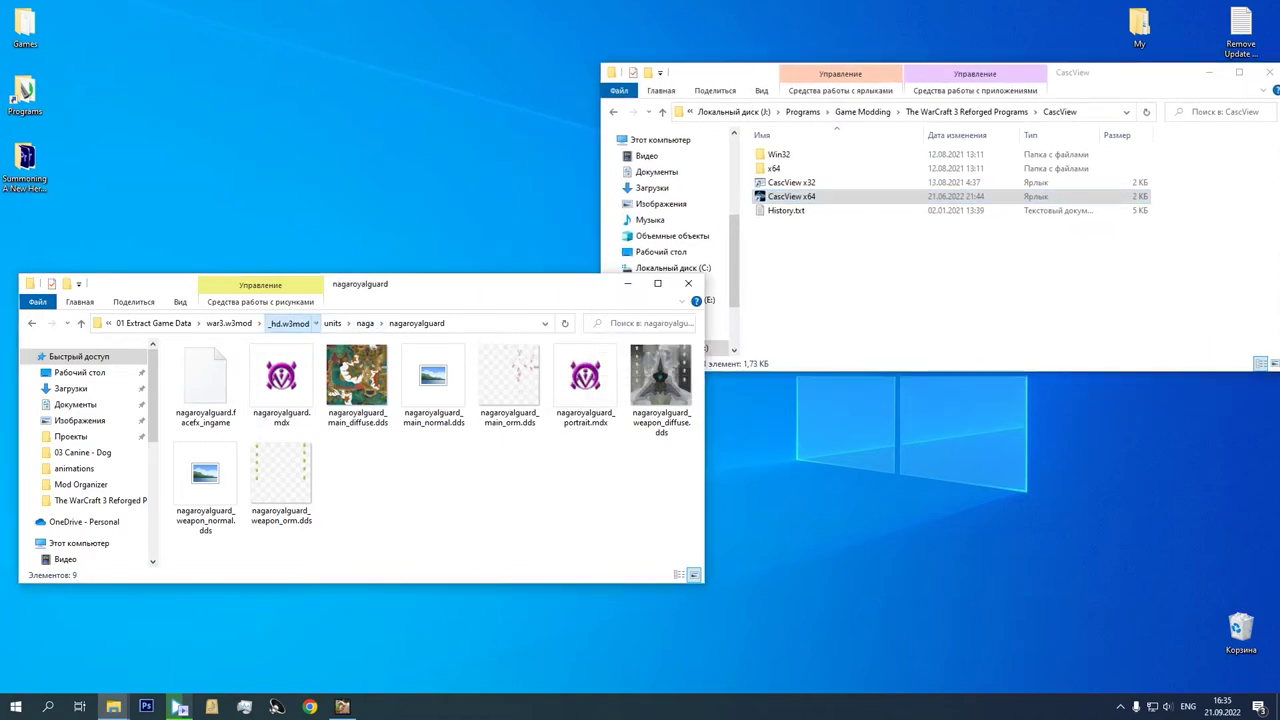
pyautogui.doubleClick(205, 380)
pyautogui.moveTo(208, 455); pyautogui.dragTo(605, 352)
pyautogui.click(395, 458)
pyautogui.click(368, 323)
pyautogui.doubleClick(222, 366)
pyautogui.click(233, 323)
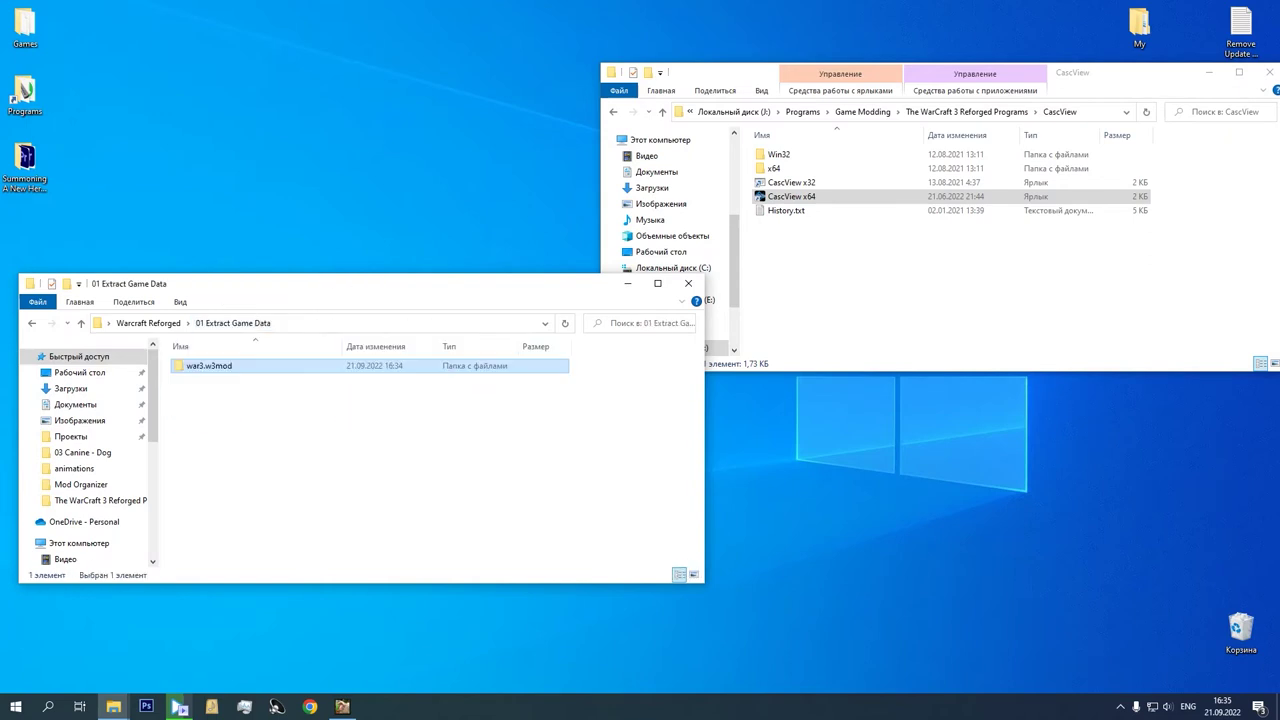
pyautogui.click(149, 323)
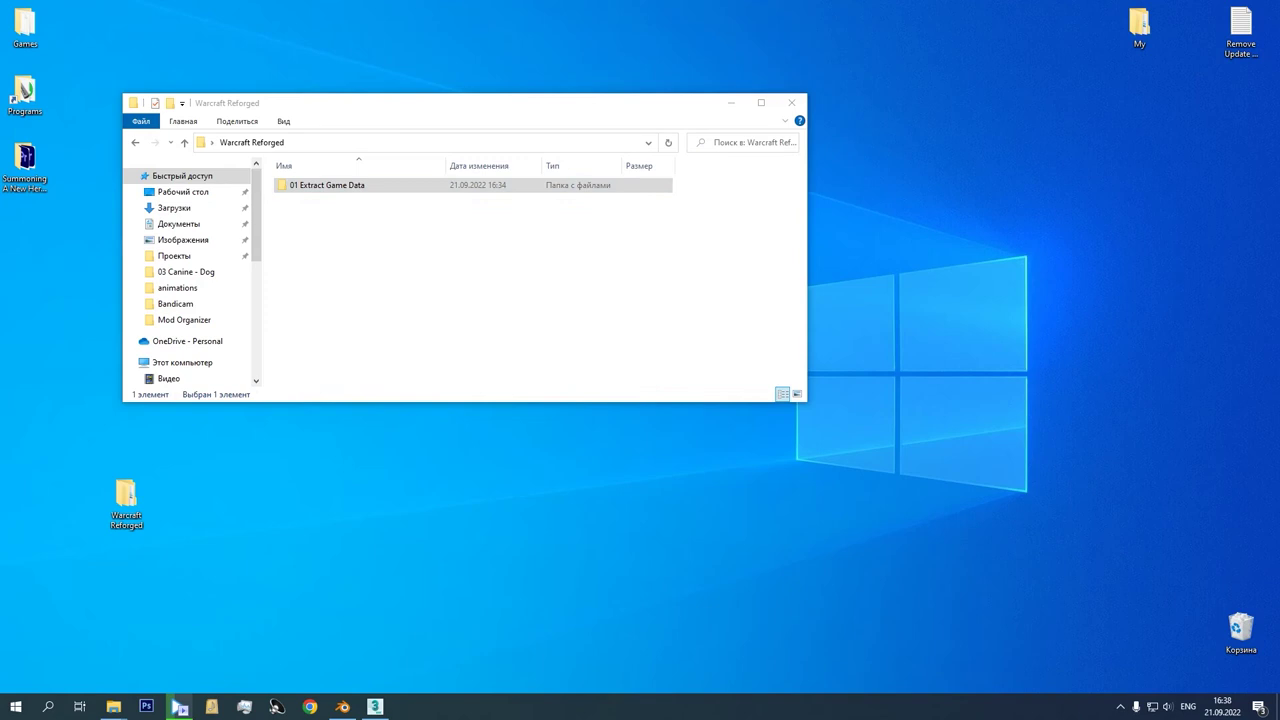
# Step: Create a folder named 02 Convert Data inside the Warcraft Reforged folder
pyautogui.rightClick(406, 256)
pyautogui.click(450, 430)
pyautogui.click(640, 430)
pyautogui.write('02 Convert Data')
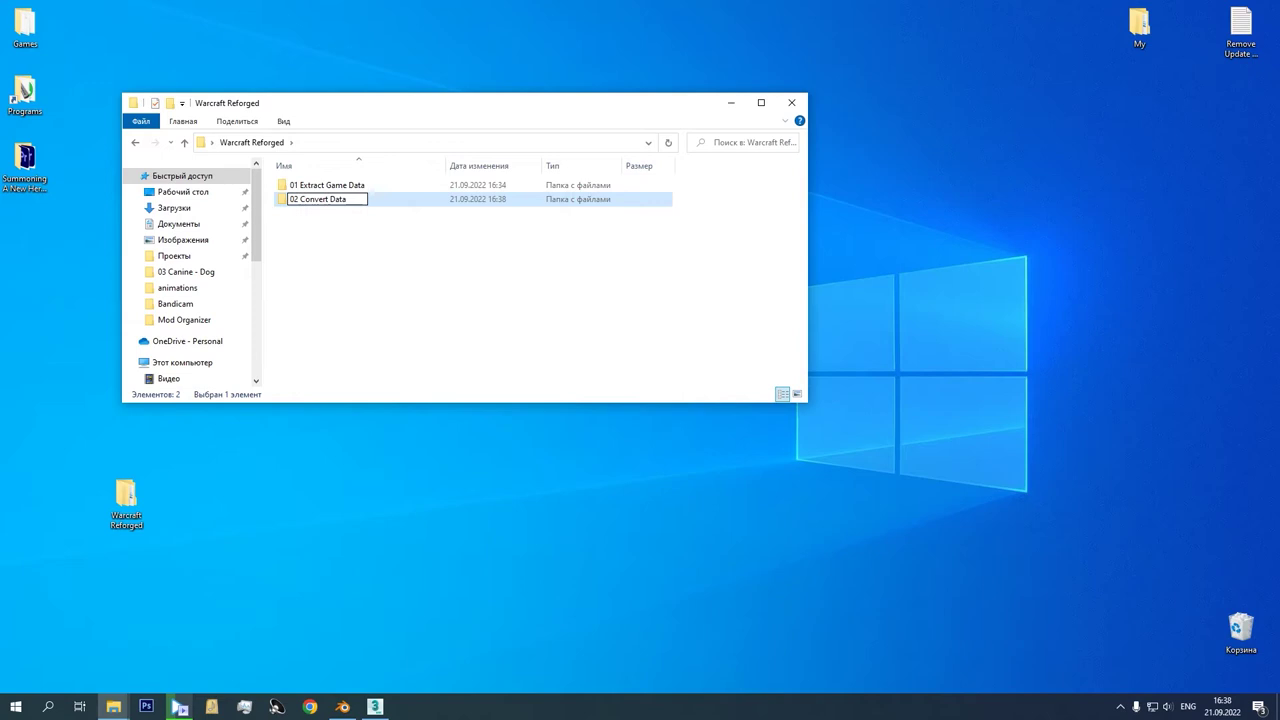
pyautogui.press('Return')
# Step: Open the extracted nagaroyalguard folder through war3.w3mod, _hd.w3mod, units and naga, and select its full path for copying
pyautogui.doubleClick(327, 185)
pyautogui.doubleClick(327, 185)
pyautogui.doubleClick(327, 185)
pyautogui.doubleClick(322, 228)
pyautogui.doubleClick(322, 185)
pyautogui.doubleClick(322, 185)
pyautogui.click(618, 143)
# Step: Switch to 3ds Max, open the Warcraft III Reforged importer and enter the nagaroyalguard folder path as the mdx file location
pyautogui.click(375, 707)
pyautogui.click(846, 559)
pyautogui.press('Delete')
pyautogui.click(818, 22)
pyautogui.press('Return')
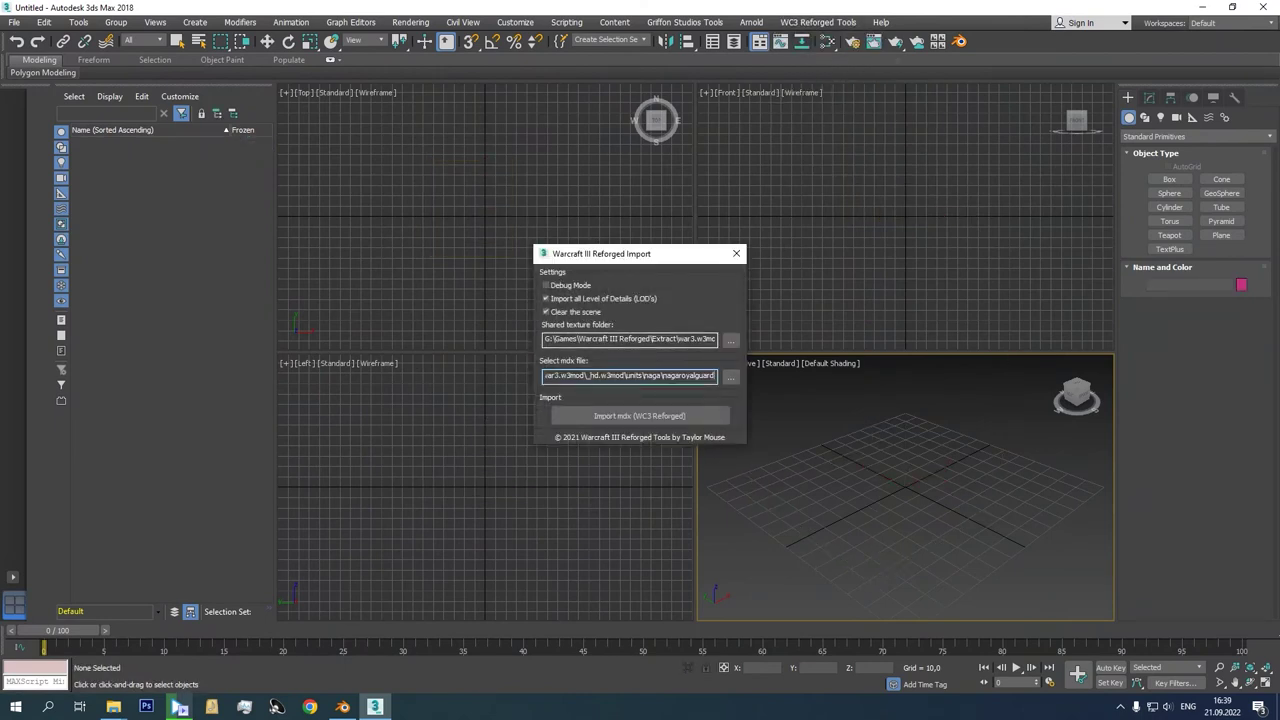
# Step: Copy the file name nagaroyalguard.mdx from File Explorer, complete the importer's mdx path with it, and import the model with all LODs
pyautogui.click(113, 707)
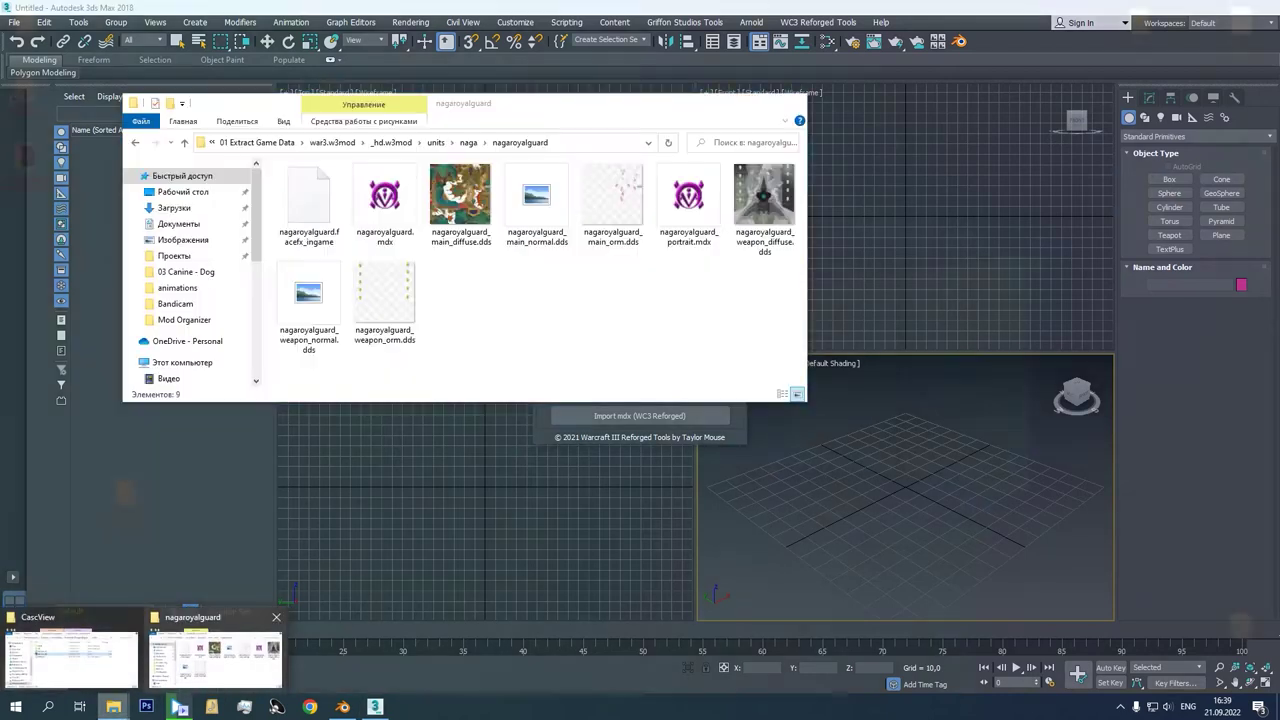
pyautogui.click(215, 655)
pyautogui.rightClick(409, 181)
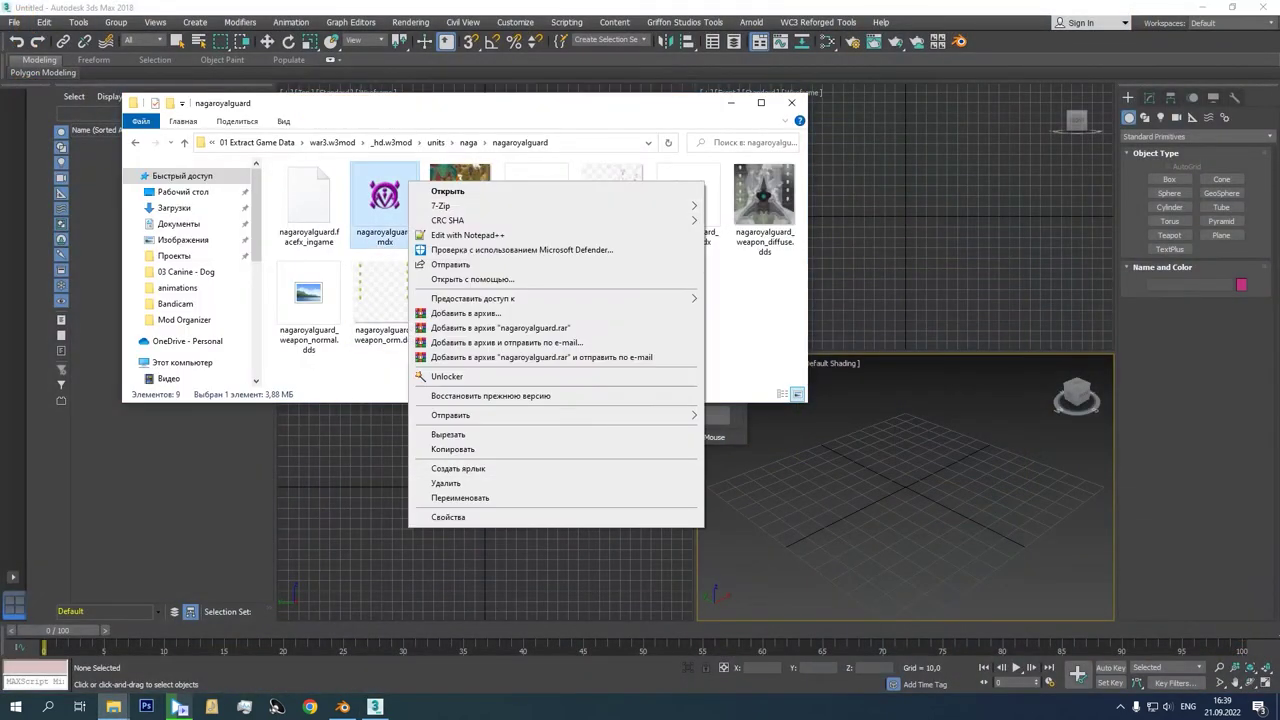
pyautogui.click(461, 498)
pyautogui.hotkey('ctrl', 'a')
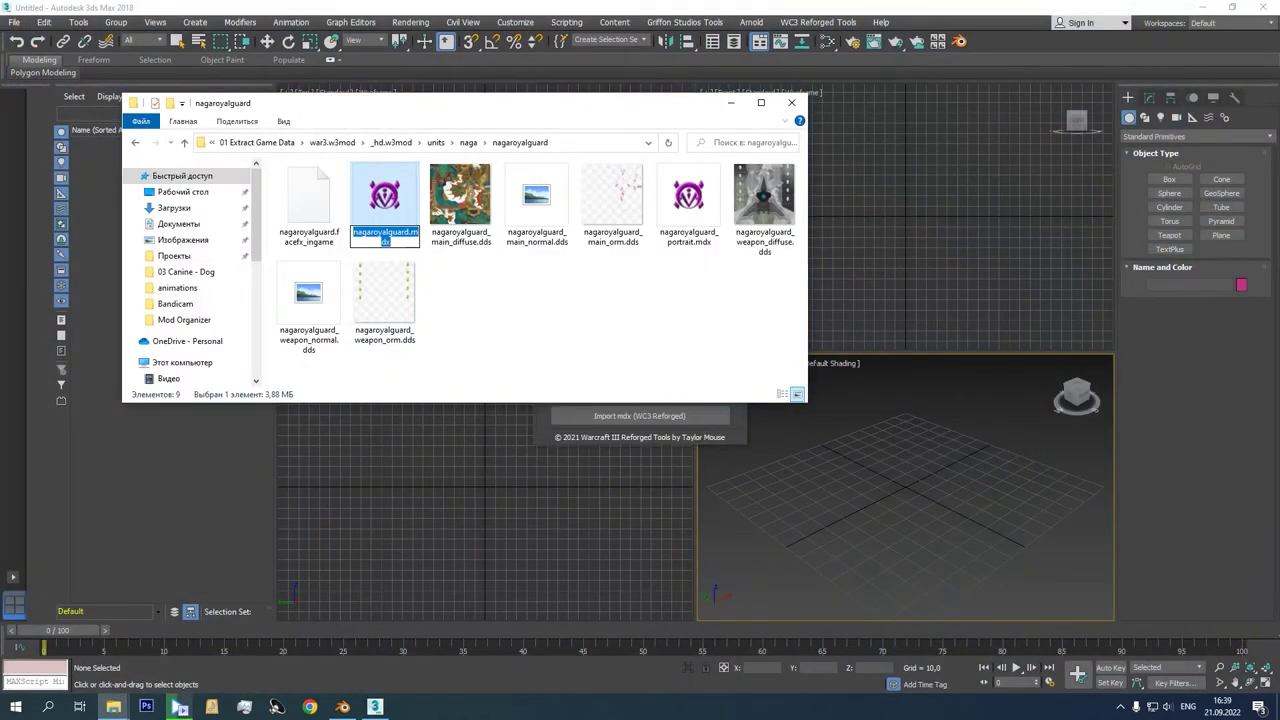
pyautogui.rightClick(389, 237)
pyautogui.click(436, 280)
pyautogui.click(712, 430)
pyautogui.click(731, 103)
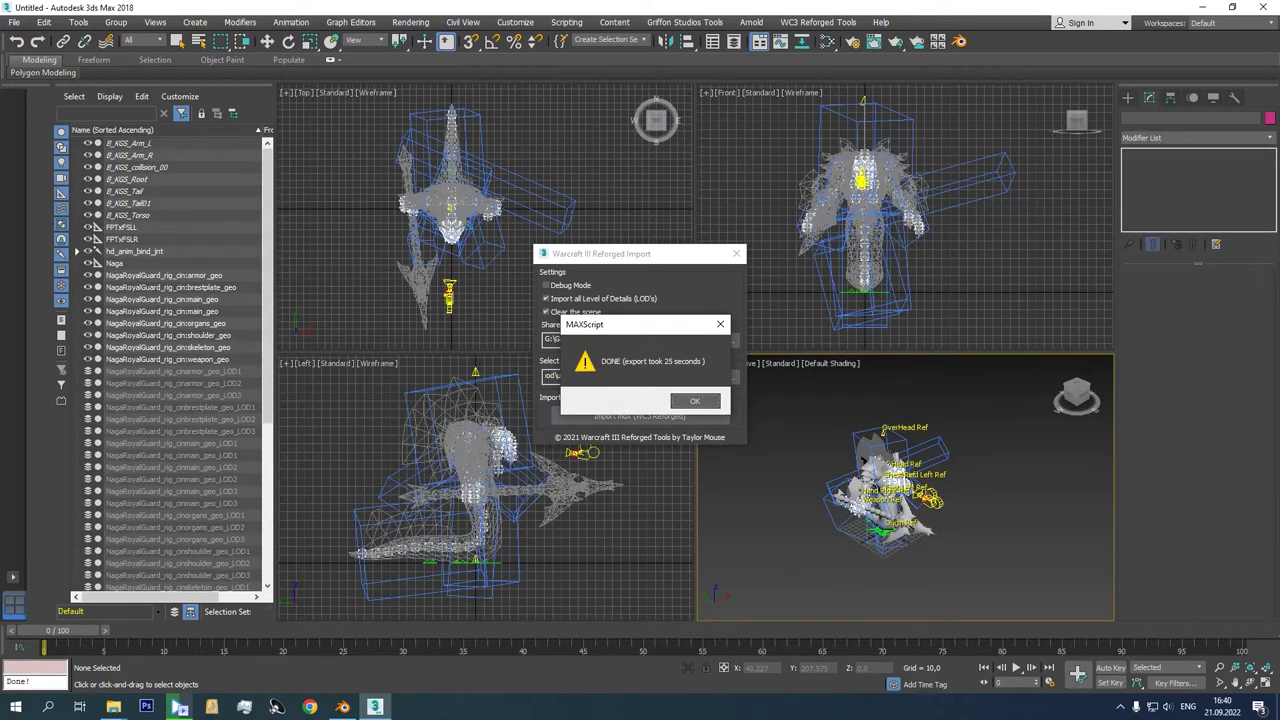
pyautogui.click(695, 401)
# Step: Select all the NagaRoyalGuard LOD1, LOD2 and LOD3 meshes in the scene's object list
pyautogui.click(174, 371)
pyautogui.scroll(-4, 174, 371)
pyautogui.moveTo(267, 398); pyautogui.dragTo(267, 443)
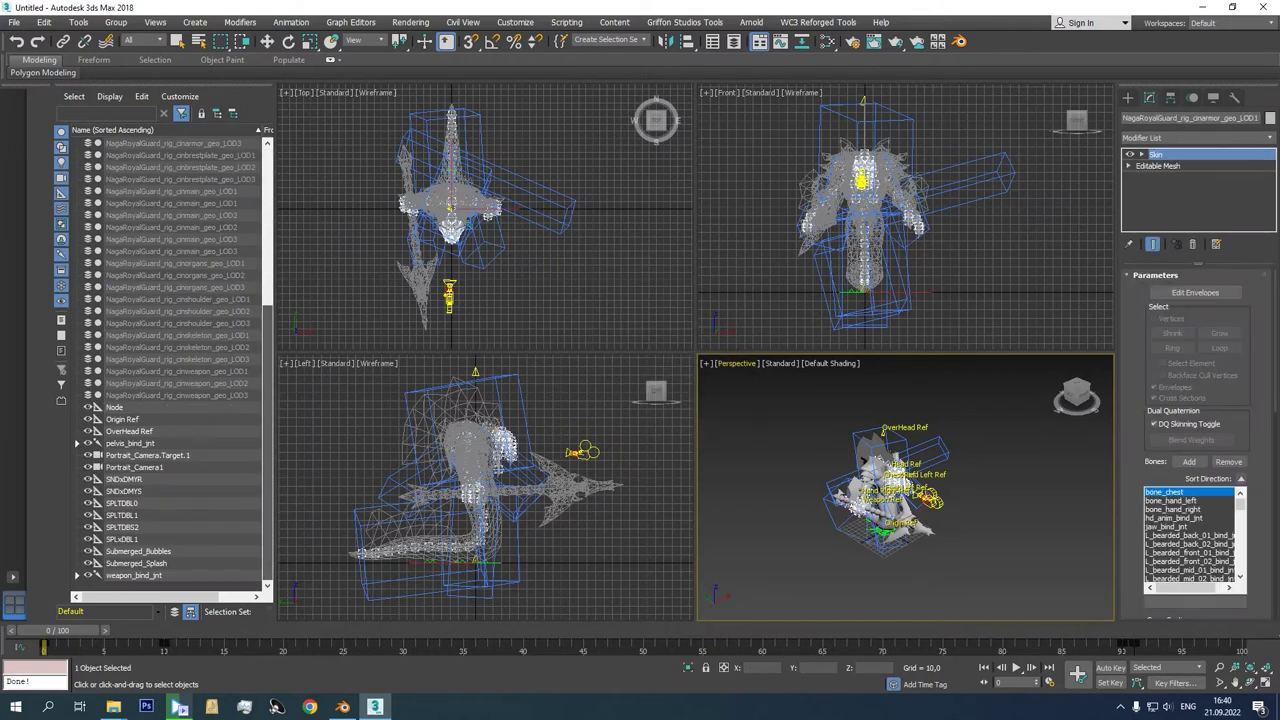
pyautogui.keyDown('shift'); pyautogui.click(177, 395); pyautogui.keyUp('shift')
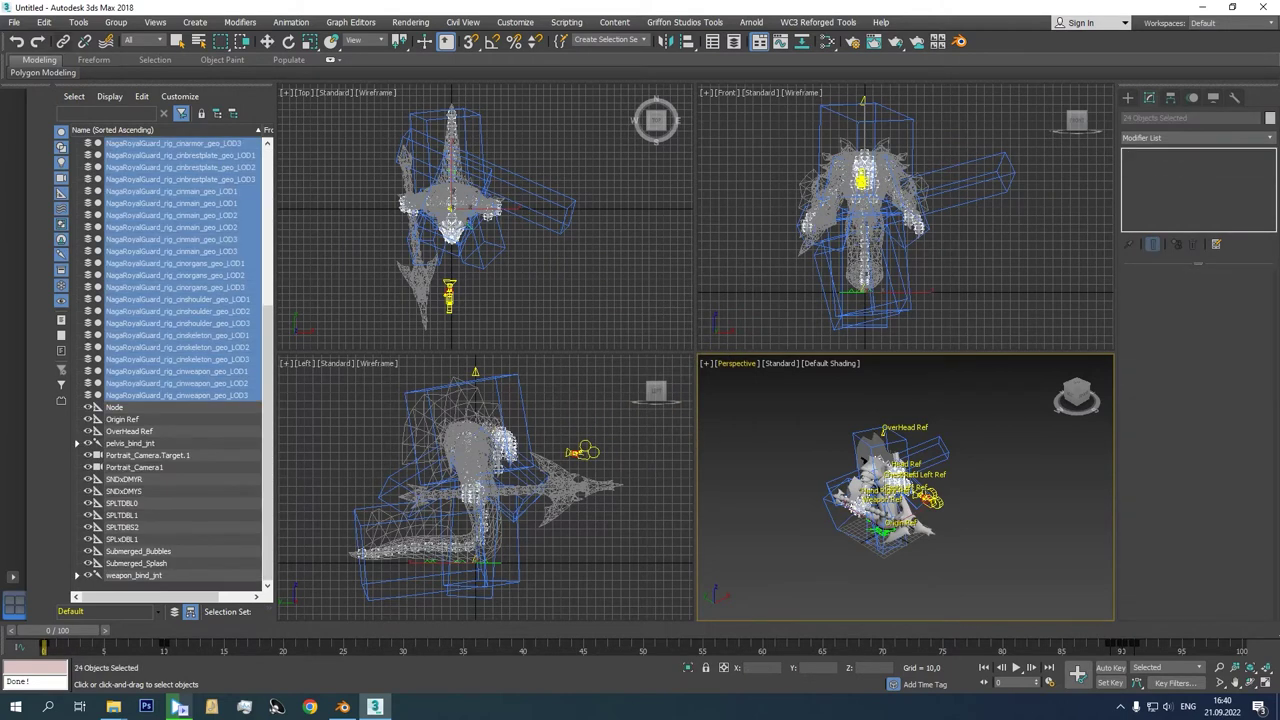
# Step: Save the scene as nagaroyalguard in 3ds Max format in the 02 Convert Data folder
pyautogui.click(14, 22)
pyautogui.click(40, 141)
pyautogui.doubleClick(142, 241)
pyautogui.doubleClick(114, 117)
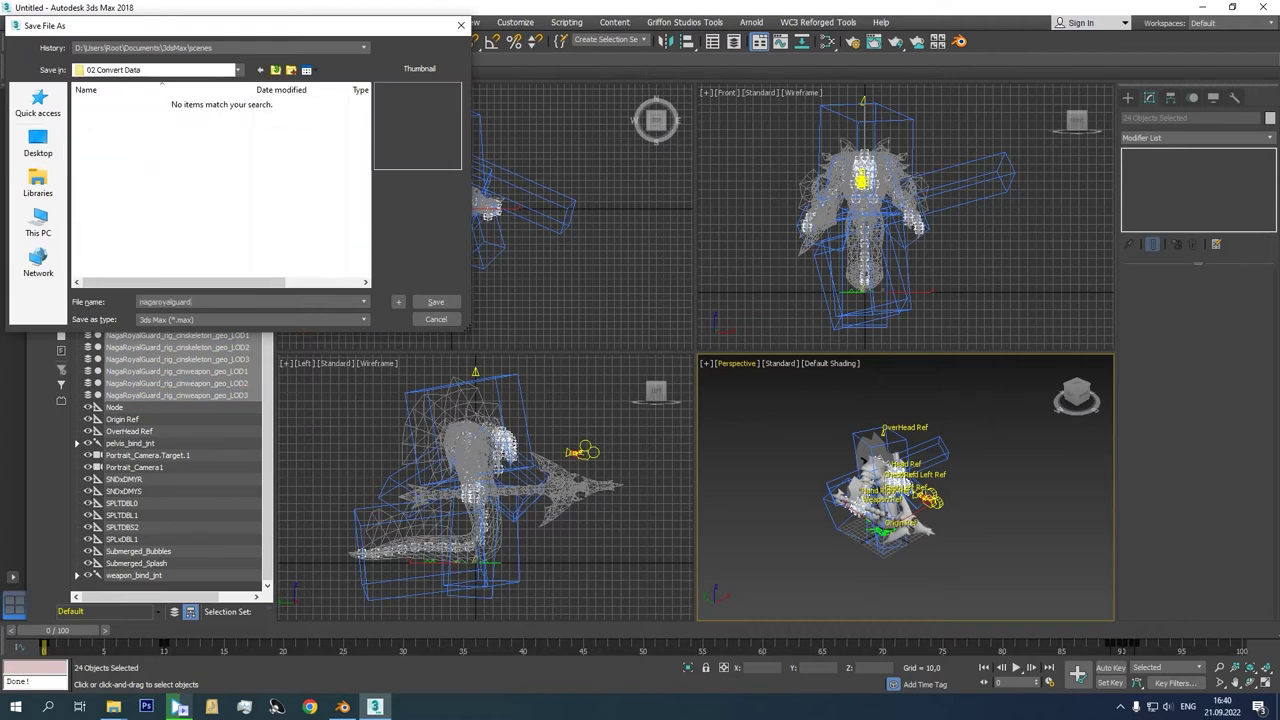
pyautogui.press('Return')
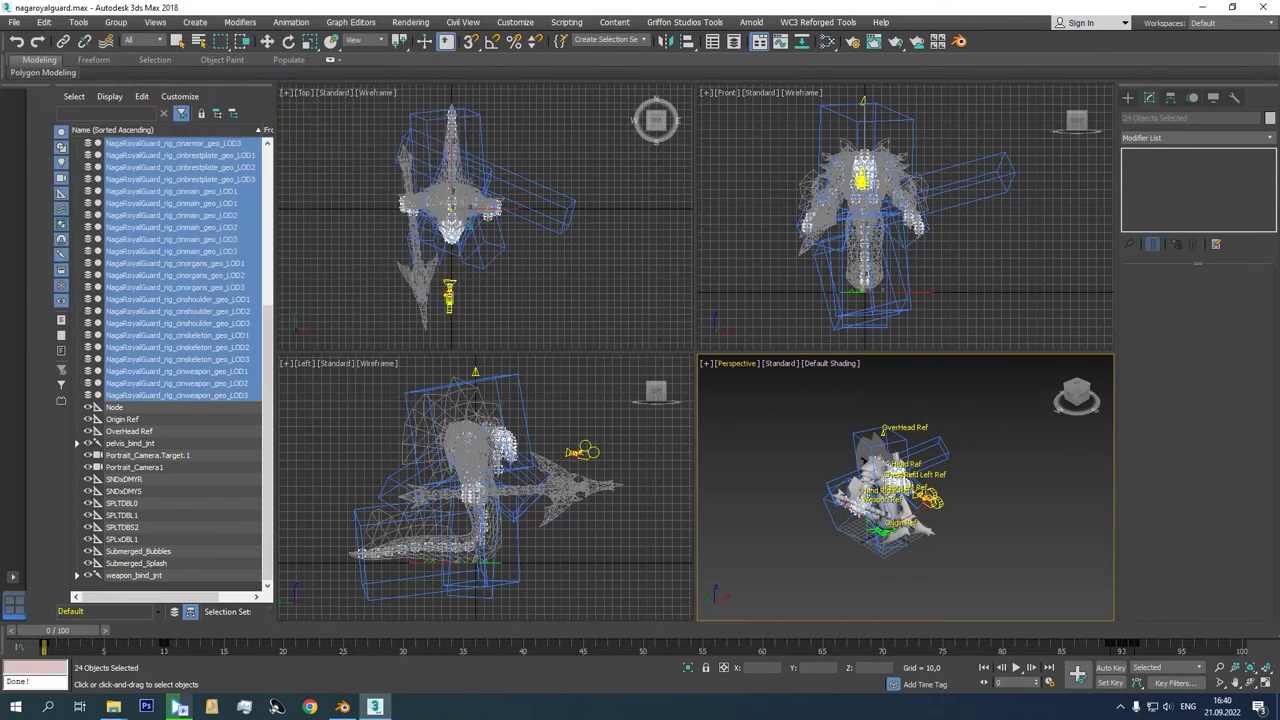
# Step: Delete the selected LOD meshes, then select all remaining objects and send them to Blender with BMAX Connector
pyautogui.rightClick(227, 358)
pyautogui.click(250, 426)
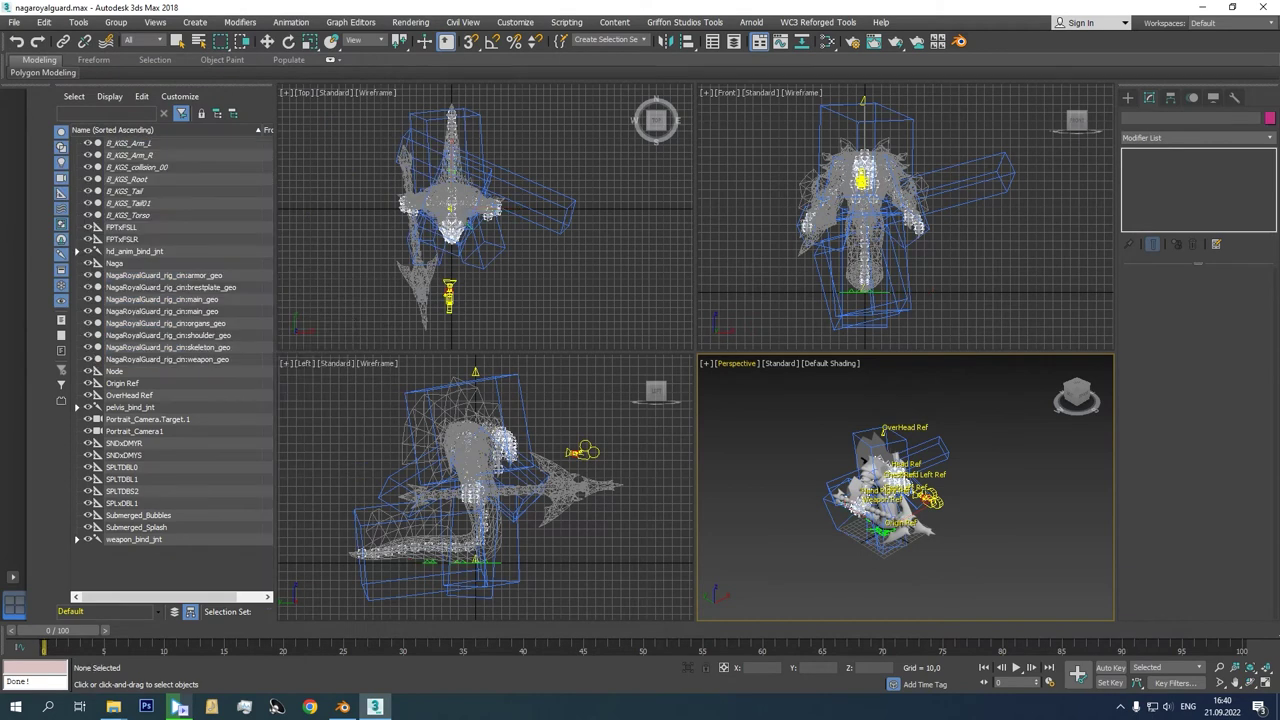
pyautogui.click(959, 42)
pyautogui.hotkey('ctrl', 'a')
pyautogui.click(535, 105)
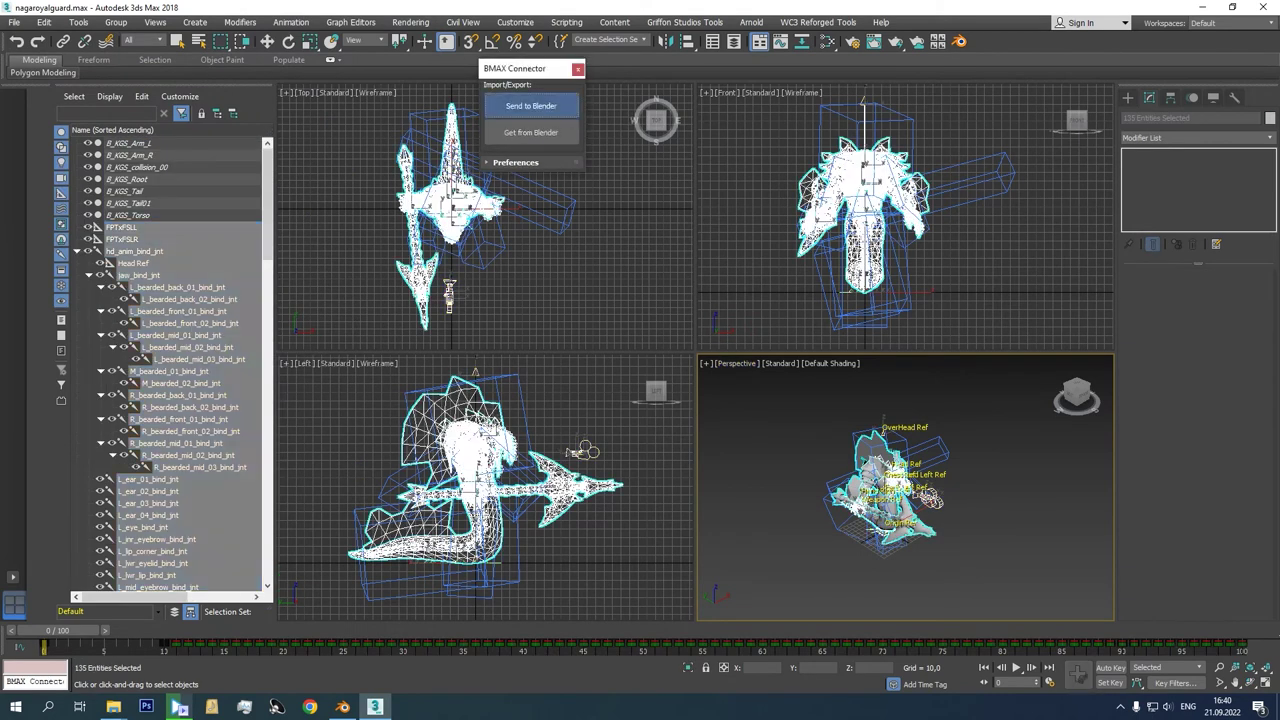
pyautogui.click(531, 105)
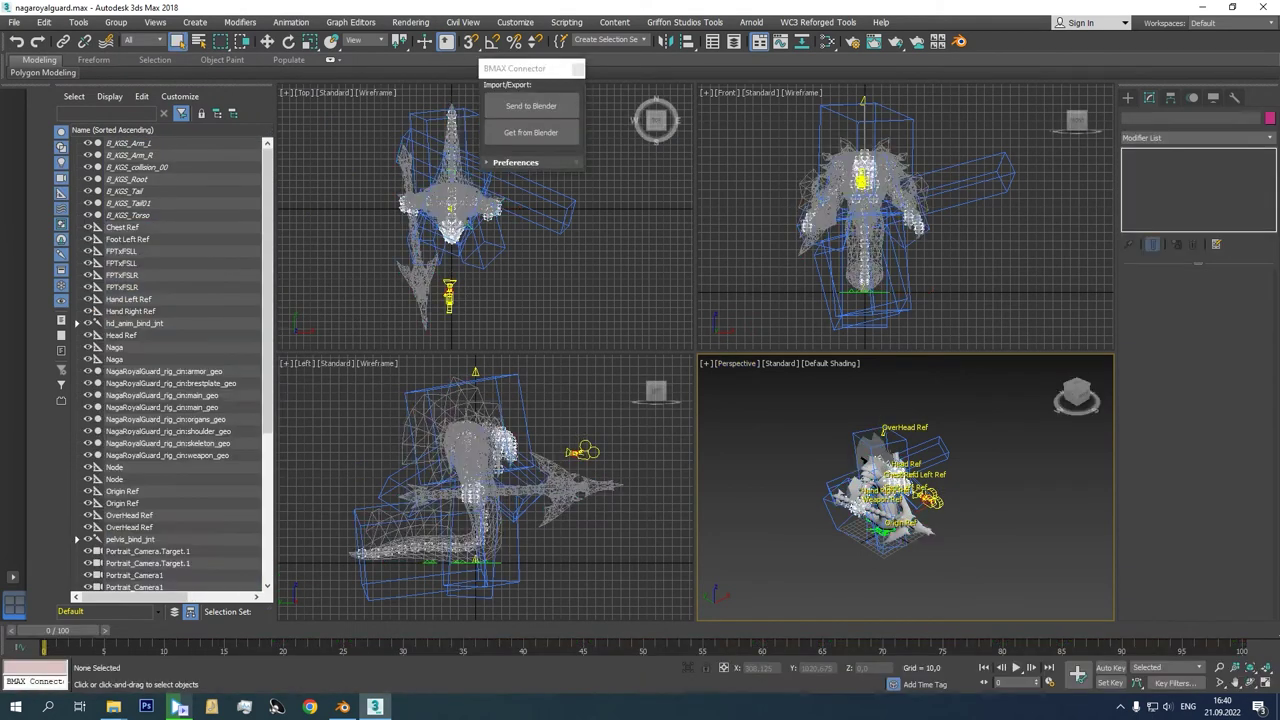
# Step: Switch to Blender and get the naga model from 3ds Max with the BMAX Connector at global scale 1.000
pyautogui.click(342, 707)
pyautogui.press('n')
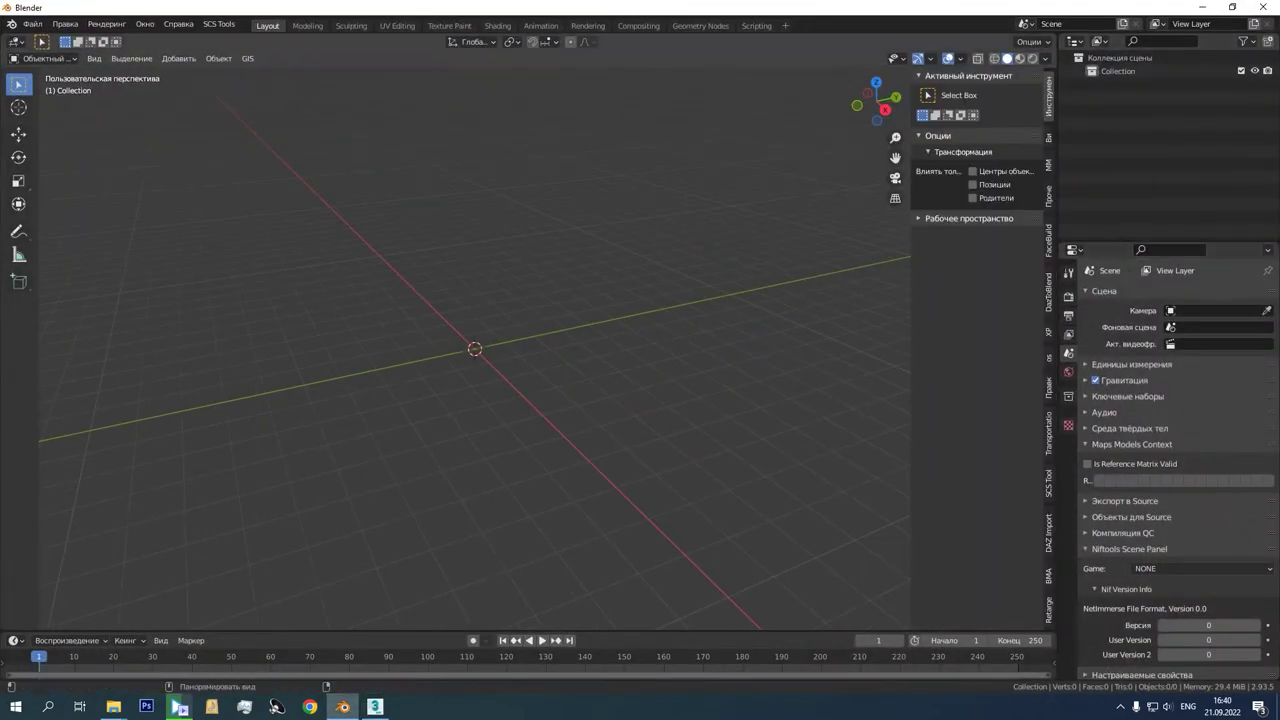
pyautogui.click(1048, 576)
pyautogui.click(978, 138)
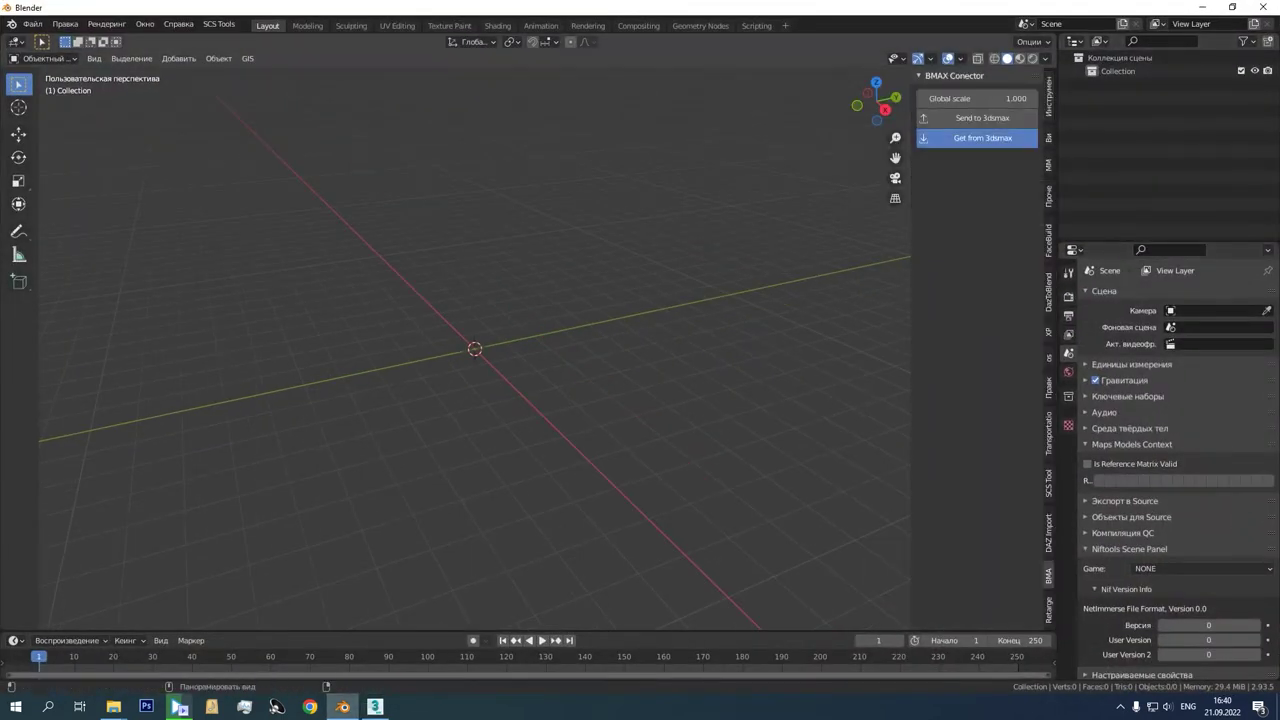
pyautogui.moveTo(500, 380); pyautogui.dragTo(562, 379, button='middle')
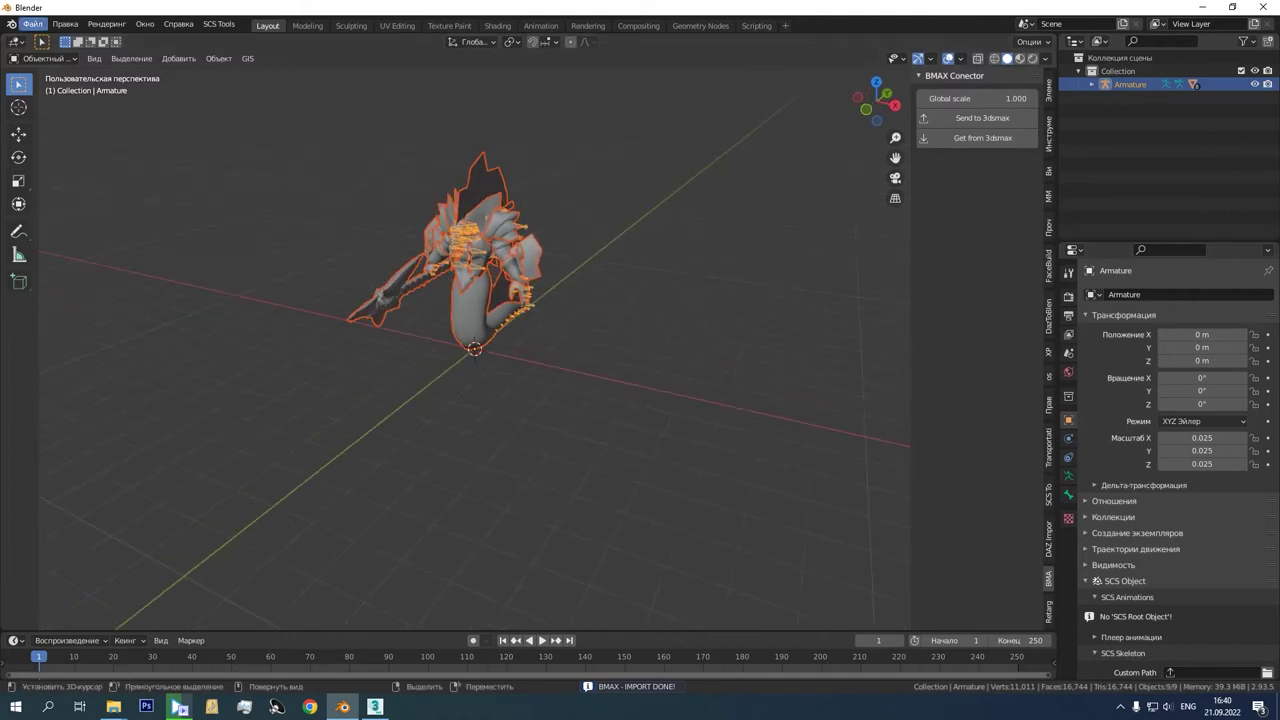
# Step: Save the Blender scene as nagaroyalguard.blend in the 02 Convert Data folder on the desktop
pyautogui.click(32, 23)
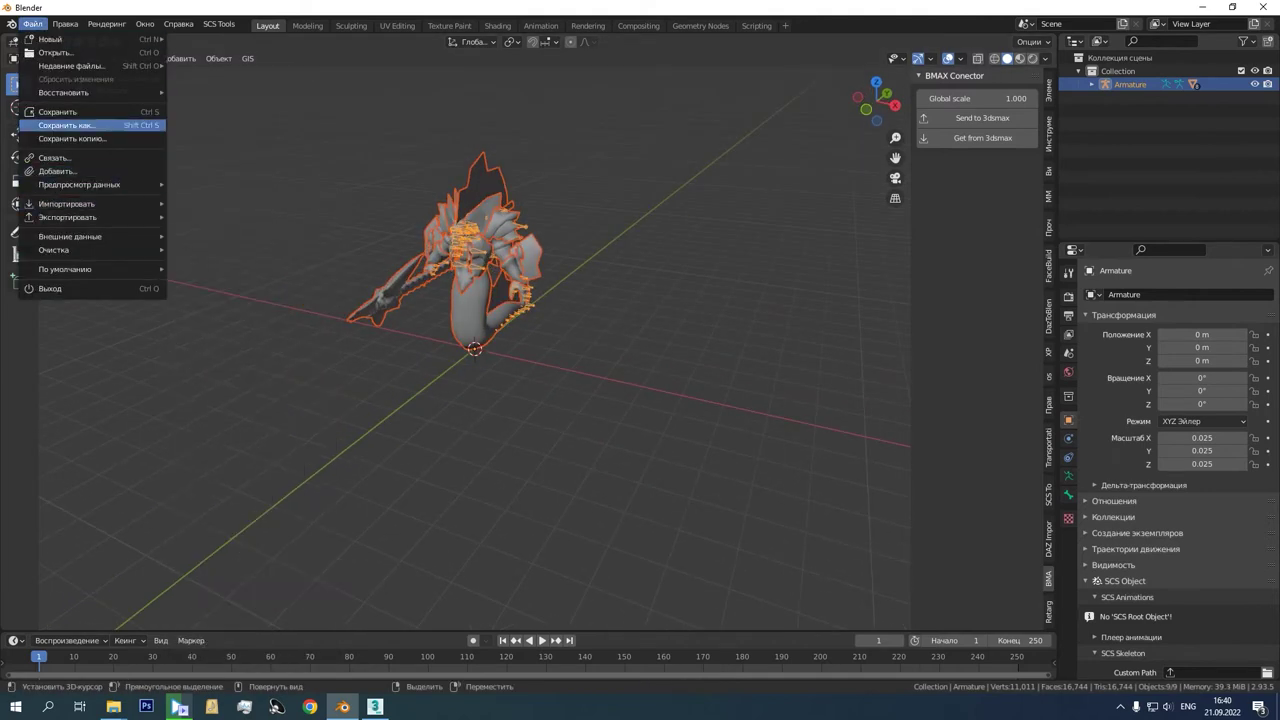
pyautogui.click(66, 125)
pyautogui.doubleClick(685, 172)
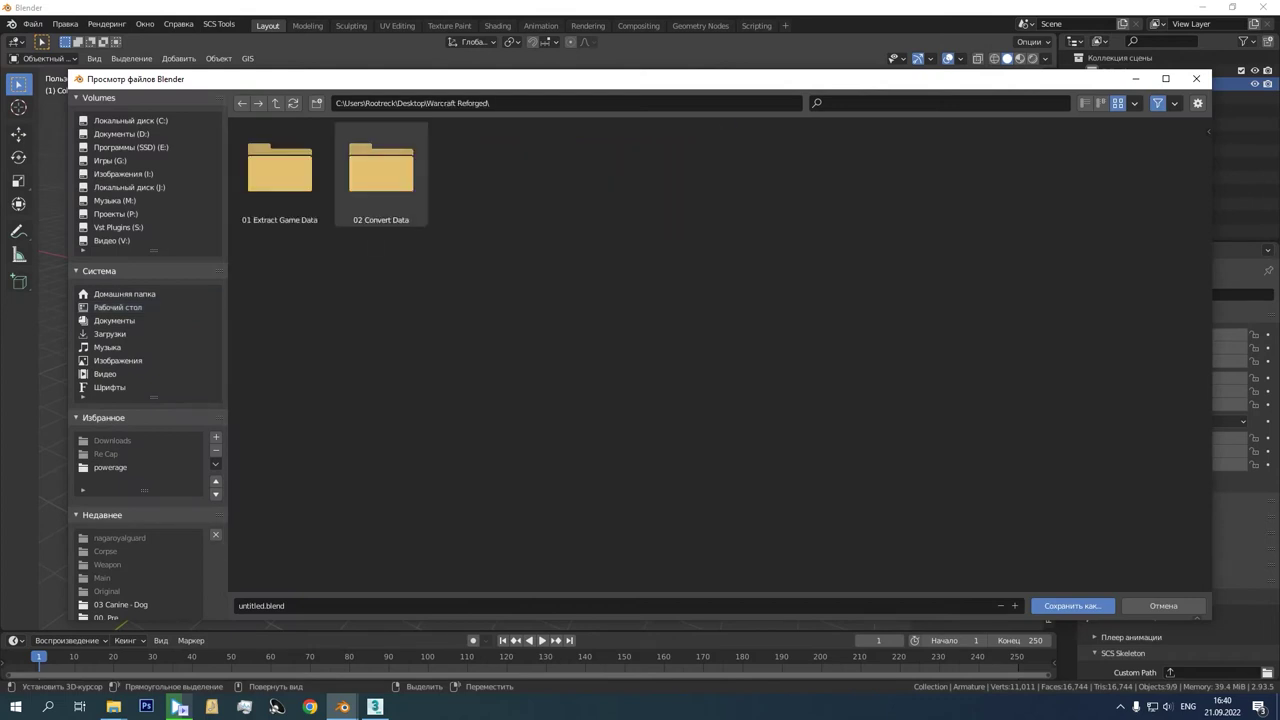
pyautogui.doubleClick(381, 172)
pyautogui.click(310, 606)
pyautogui.hotkey('ctrl', 'v')
pyautogui.press('Return')
pyautogui.doubleClick(292, 606)
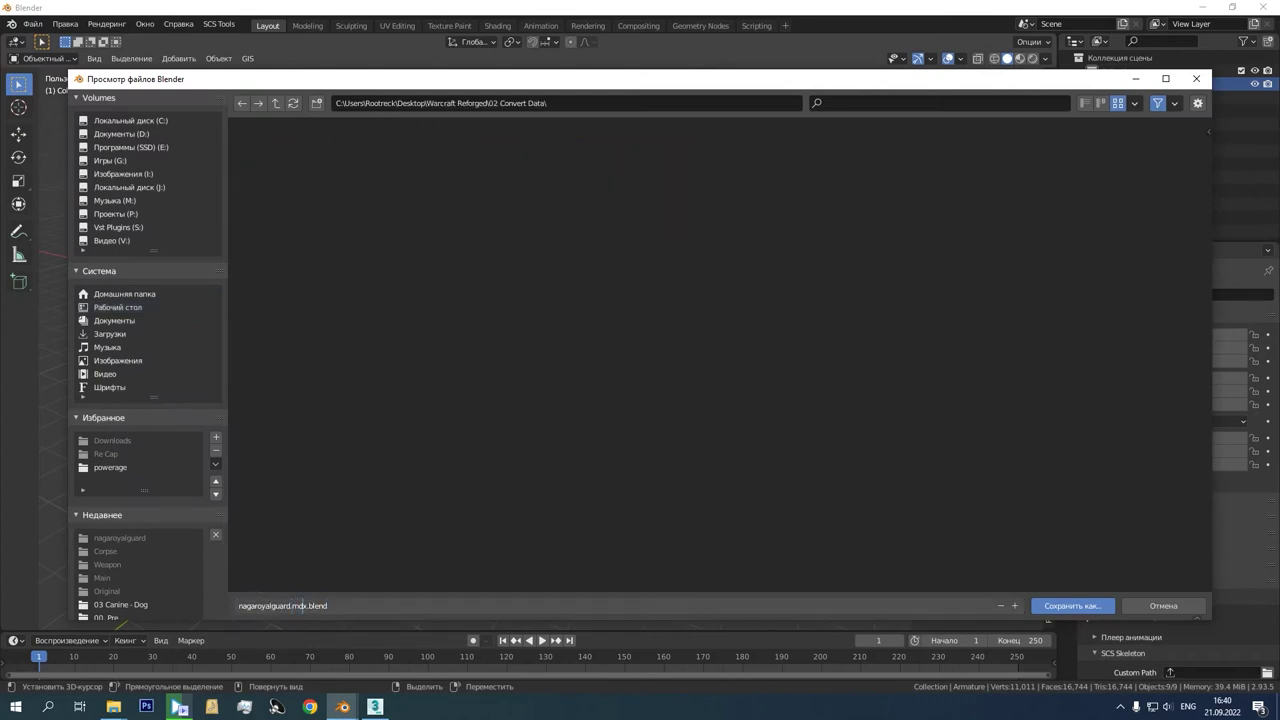
pyautogui.press('Return')
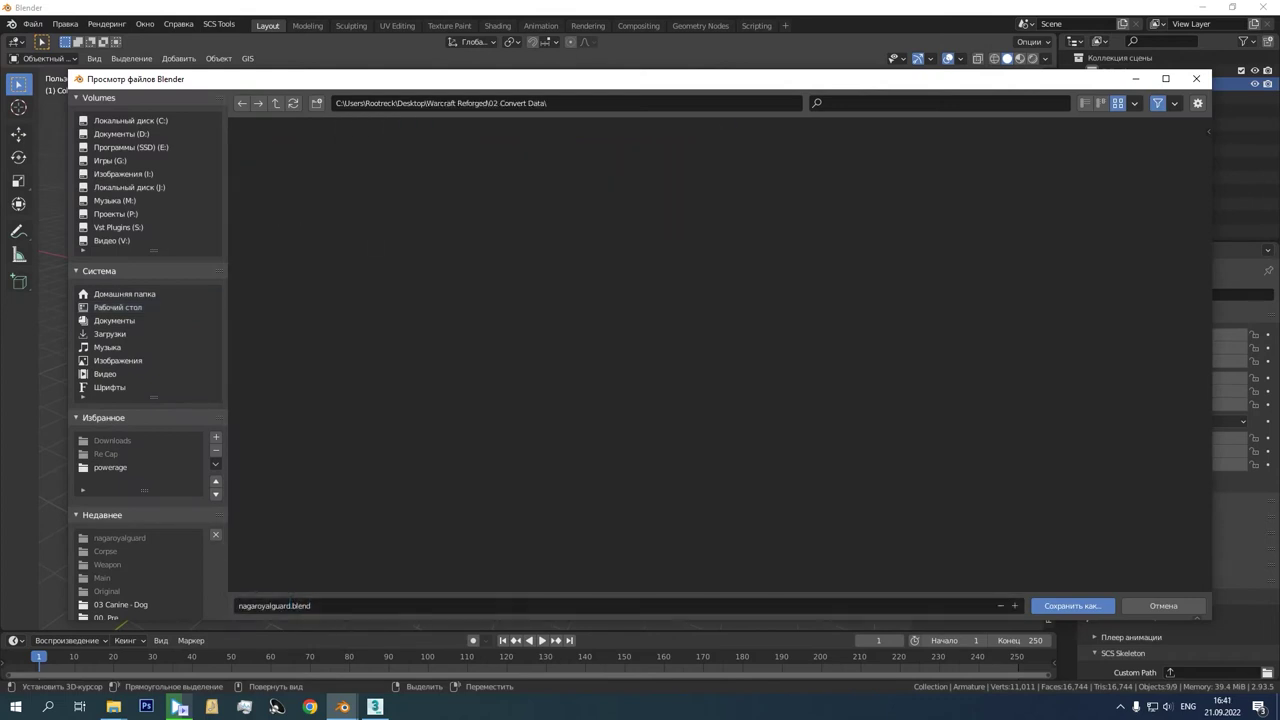
pyautogui.click(1072, 606)
pyautogui.moveTo(600, 400); pyautogui.dragTo(567, 386, button='middle')
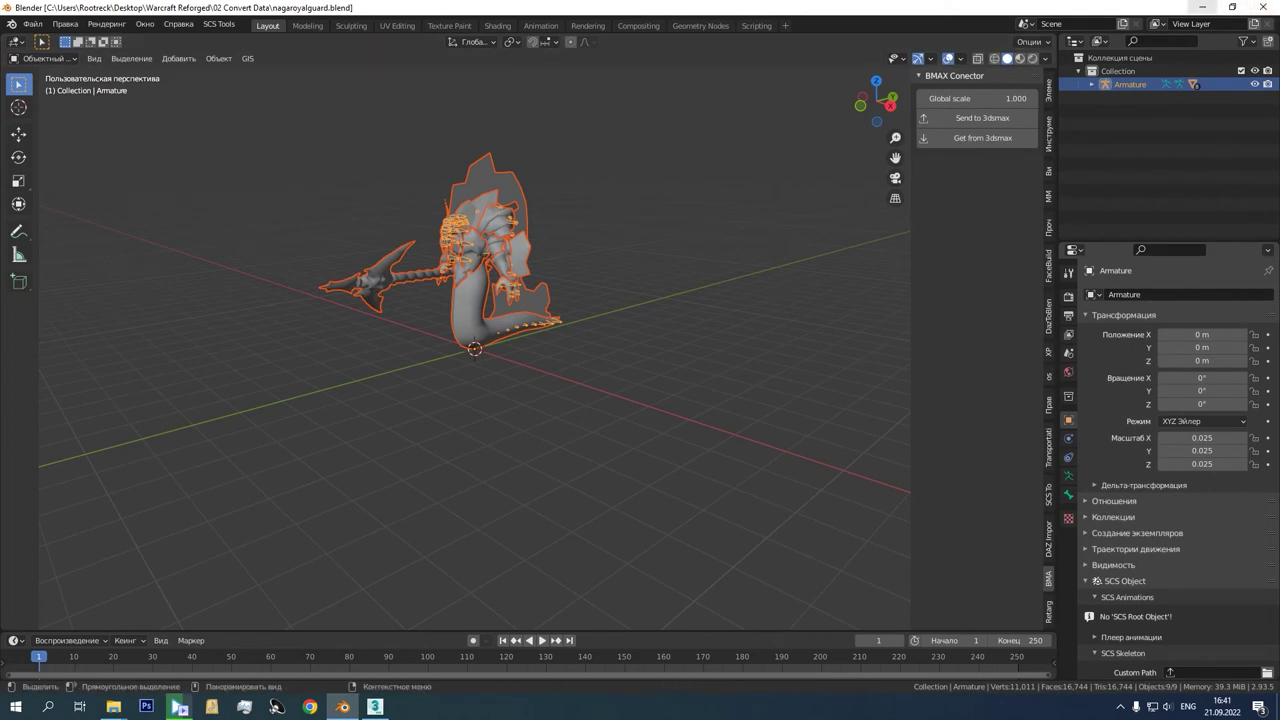
# Step: Minimise Blender and 3ds Max, and return to the Warcraft Reforged folder in File Explorer
pyautogui.click(1203, 7)
pyautogui.click(1203, 7)
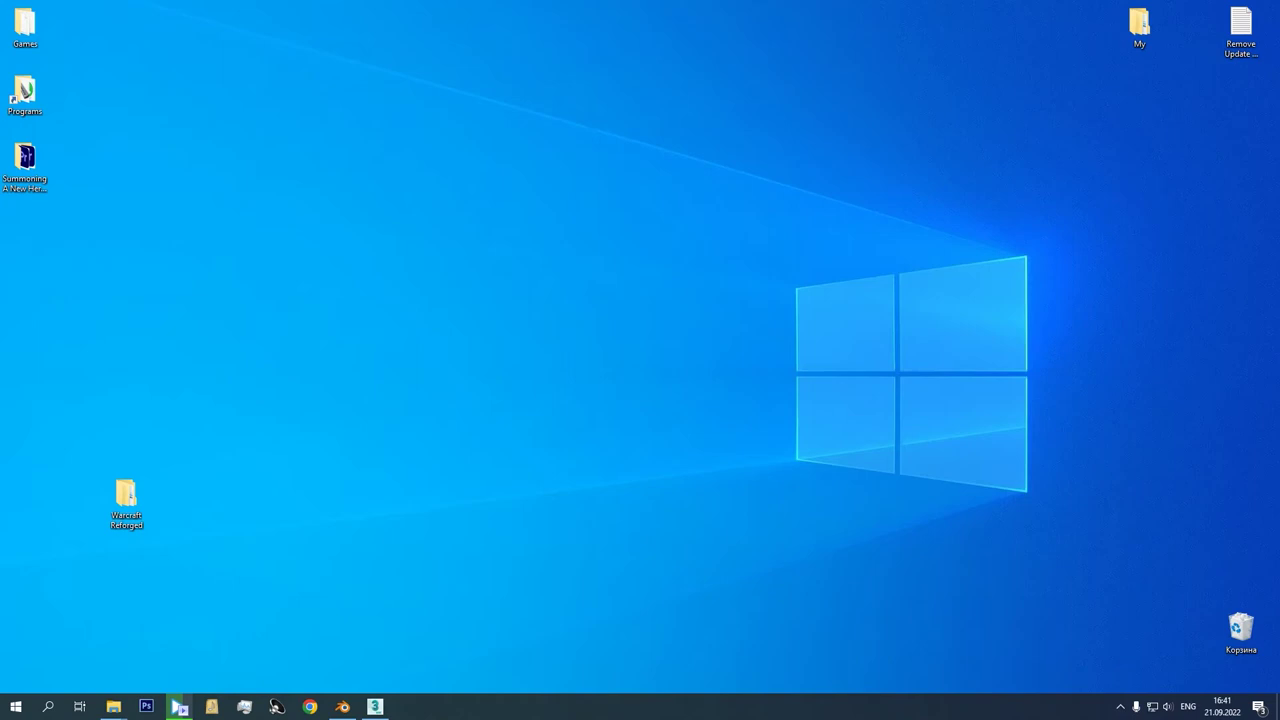
pyautogui.moveTo(113, 706)
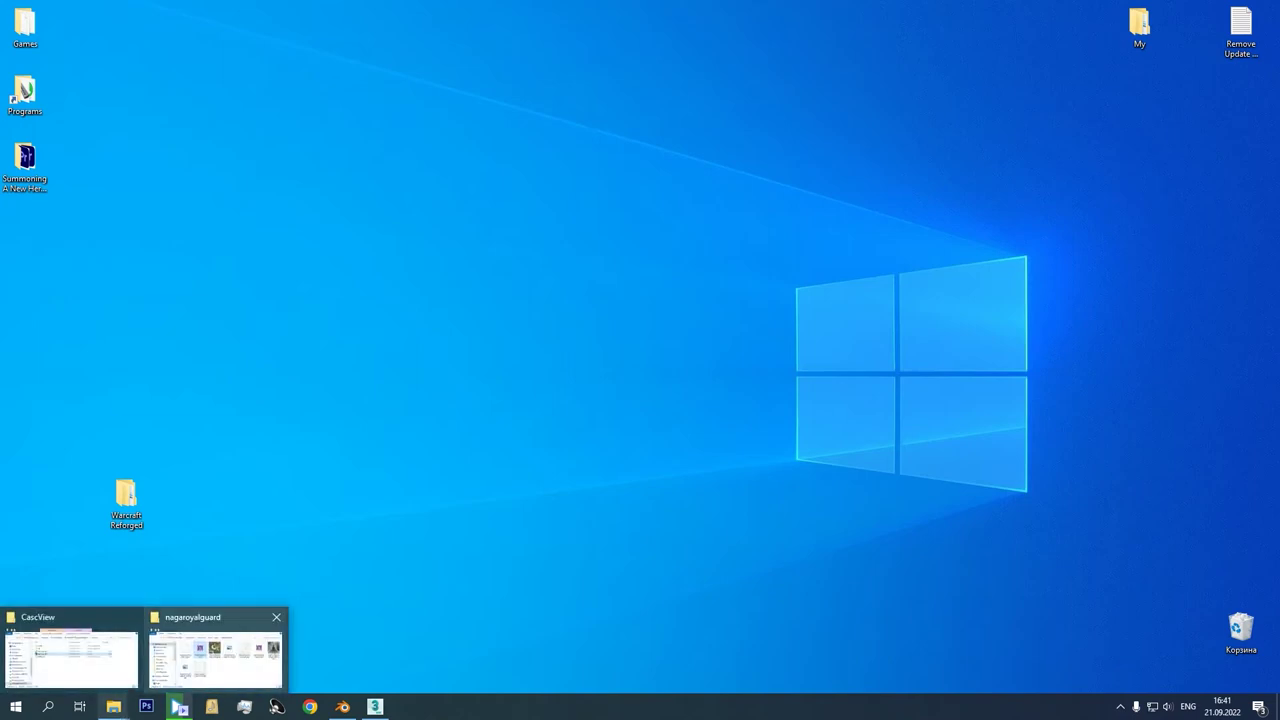
pyautogui.click(214, 651)
pyautogui.click(274, 143)
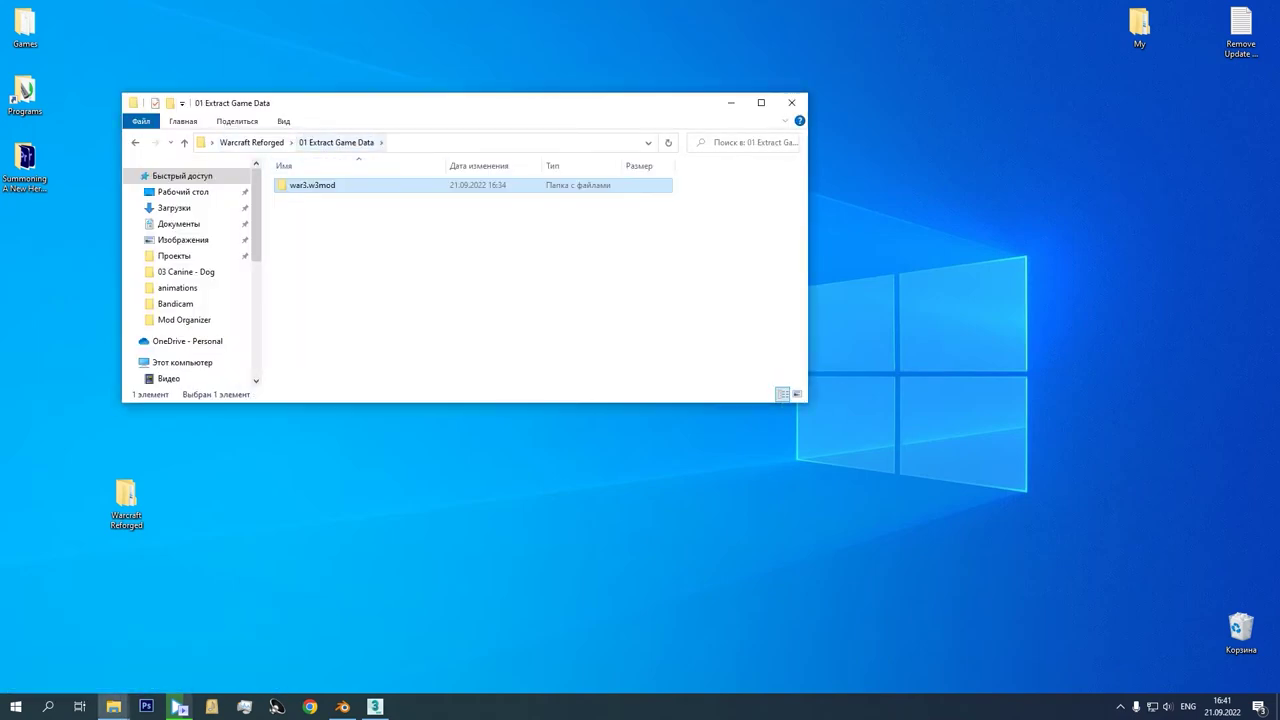
pyautogui.click(254, 143)
pyautogui.click(396, 270)
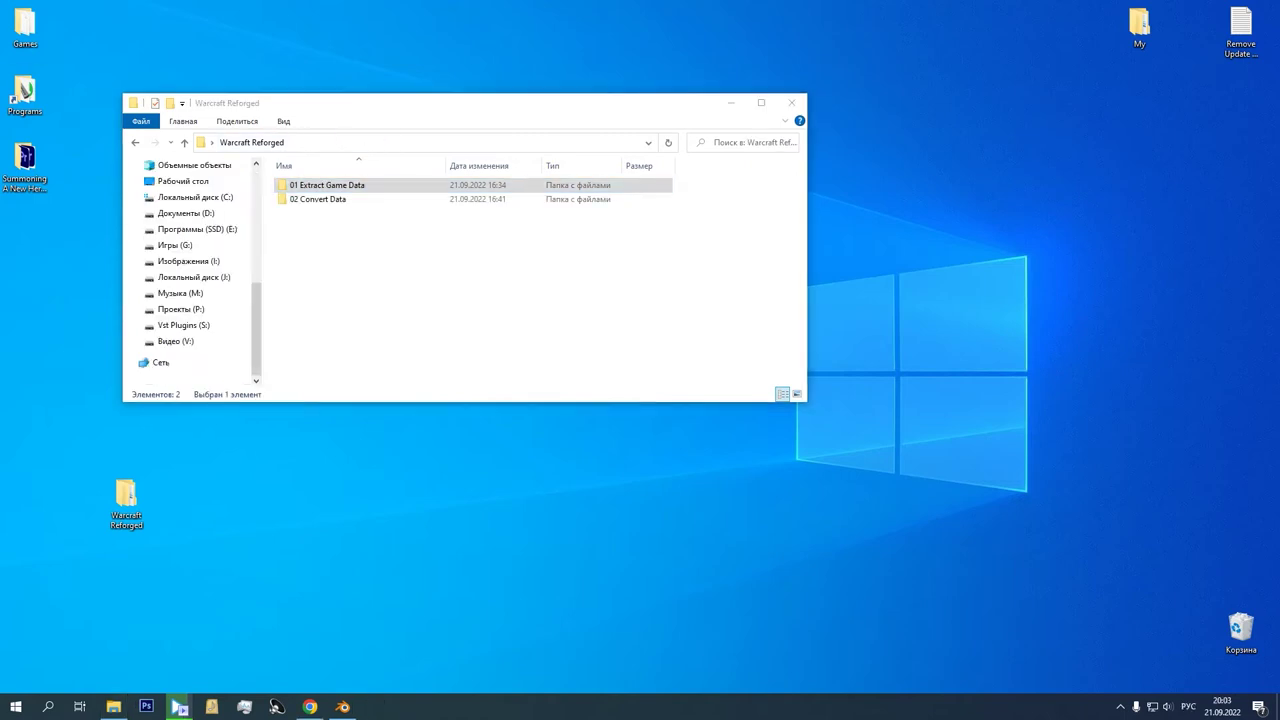
# Step: Launch a new Blender session and delete the default camera, cube and light
pyautogui.click(48, 706)
pyautogui.click(126, 526)
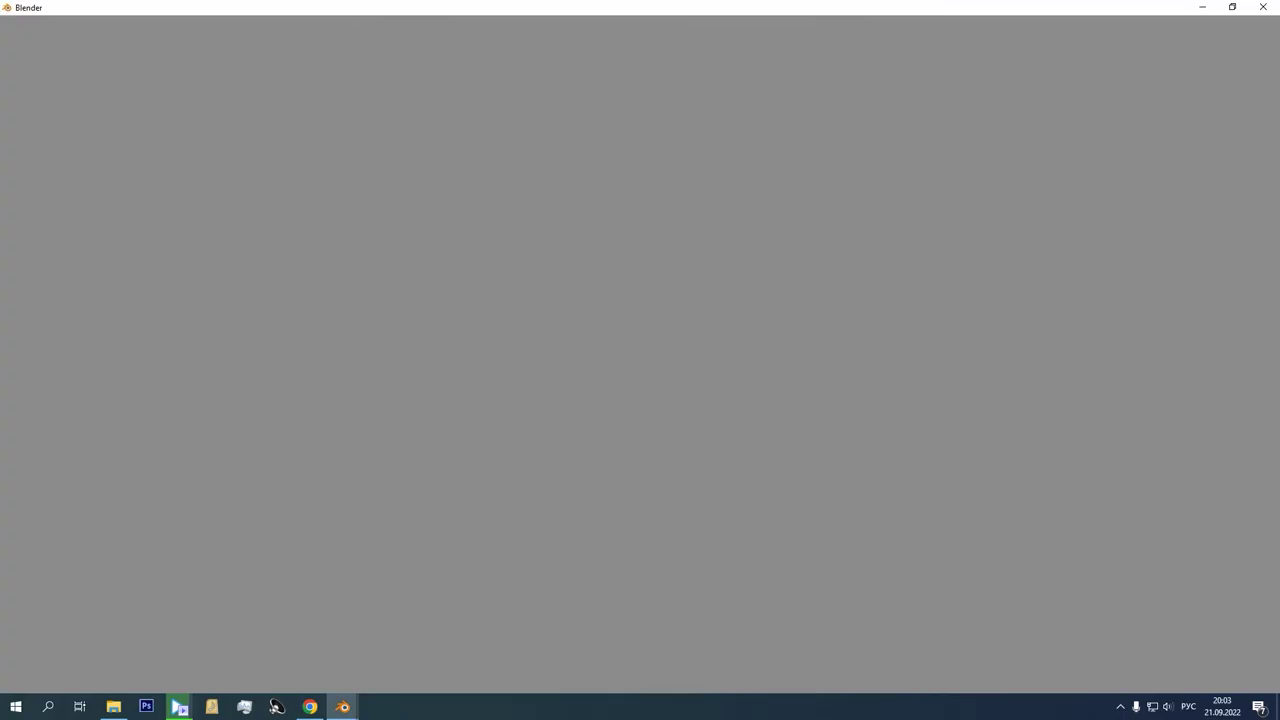
pyautogui.press('Escape')
pyautogui.press('a')
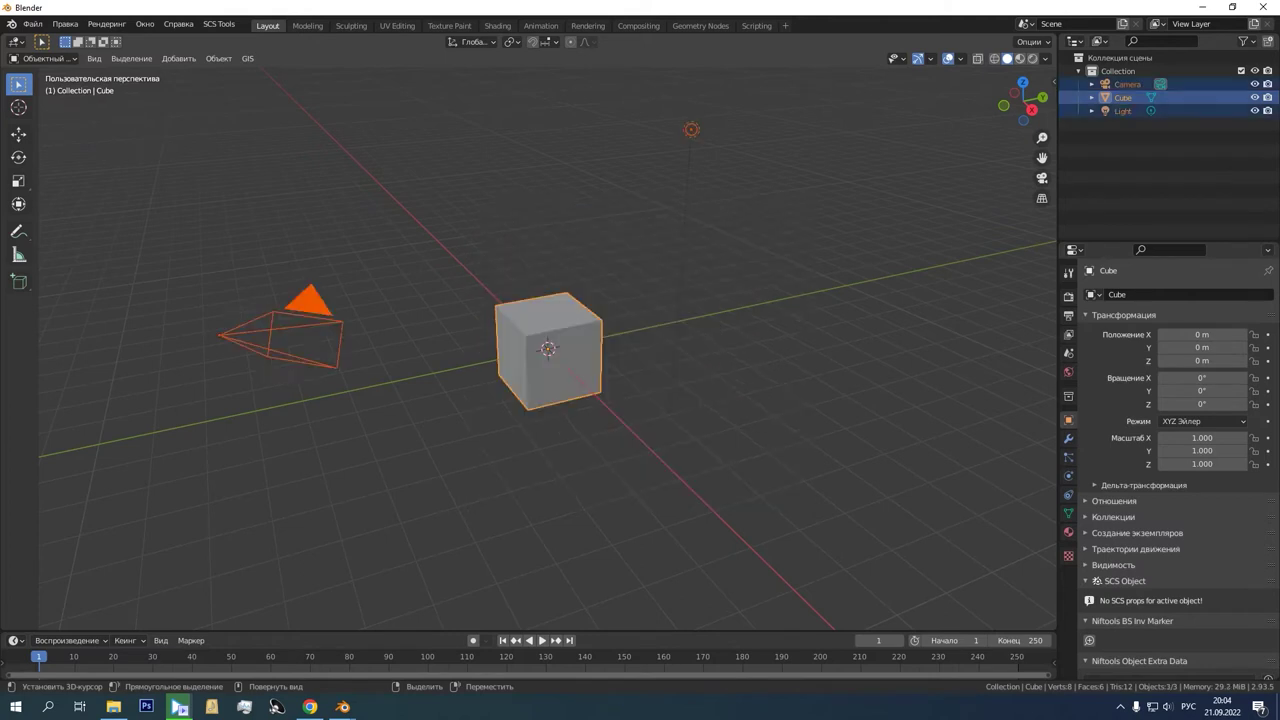
pyautogui.press('Delete')
# Step: Filter the Blender add-ons by "wa" and check the details of the Warcraft 3 (*.mdl/*.mdx) import add-on
pyautogui.click(33, 24)
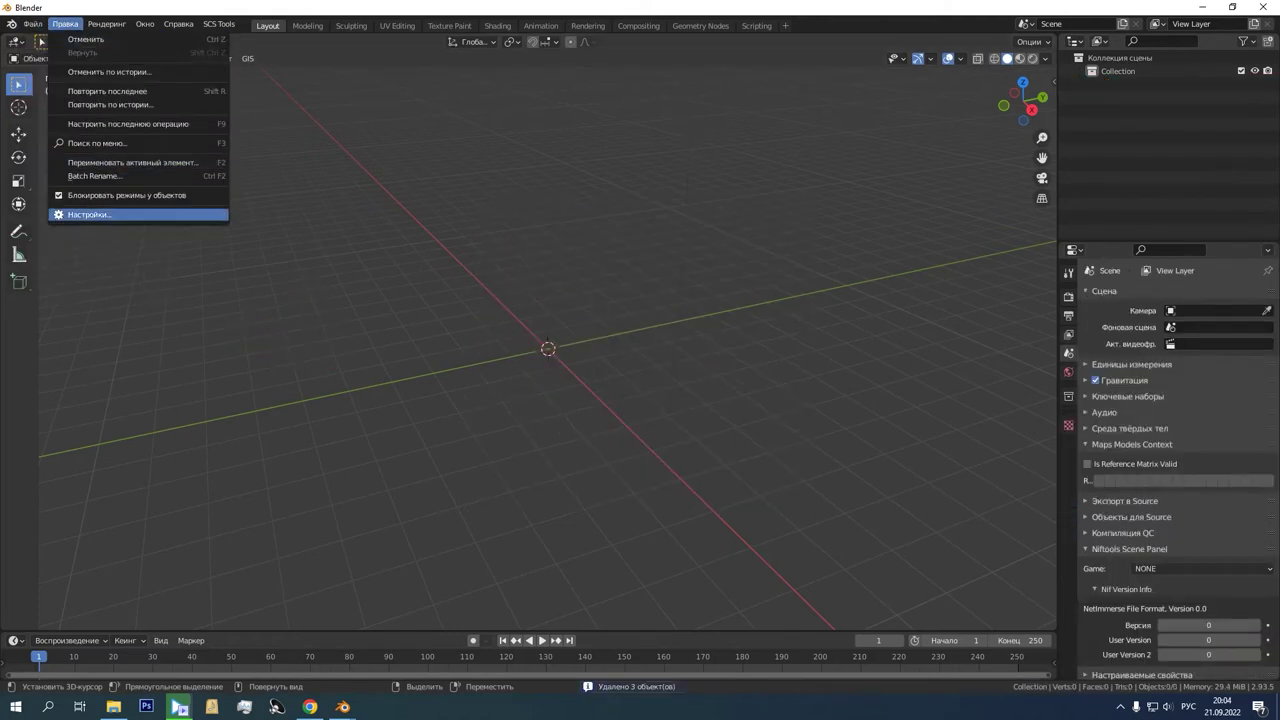
pyautogui.click(88, 214)
pyautogui.write('wa')
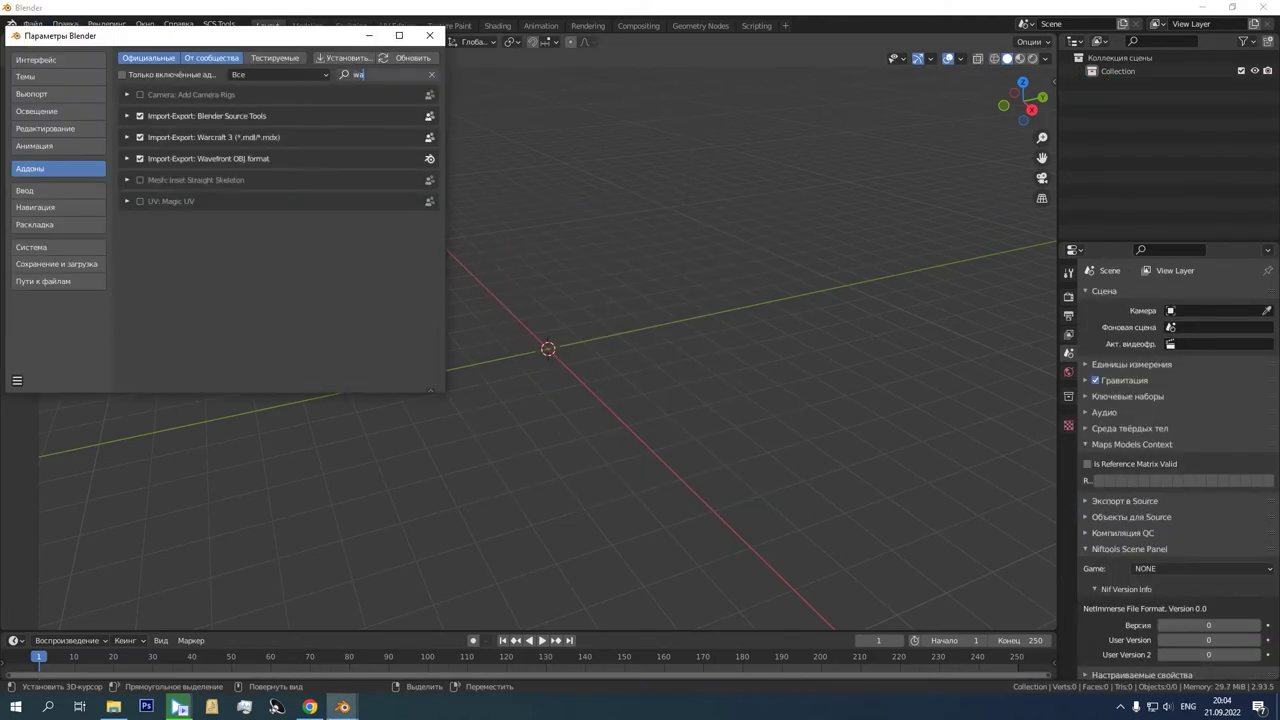
pyautogui.click(127, 137)
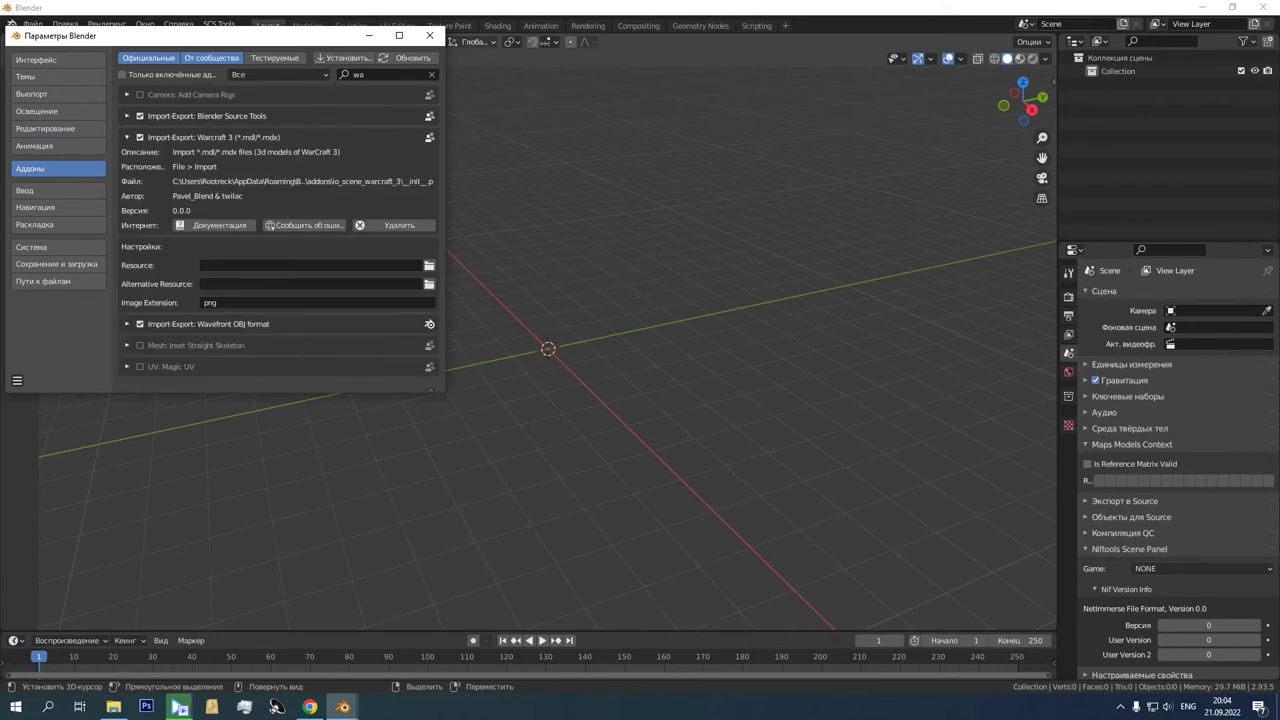
pyautogui.click(430, 36)
# Step: Try to import nagaroyalguard.mdx from the extracted nagaroyalguard folder using the Warcraft 3 (.mdl/.mdx) importer
pyautogui.click(32, 23)
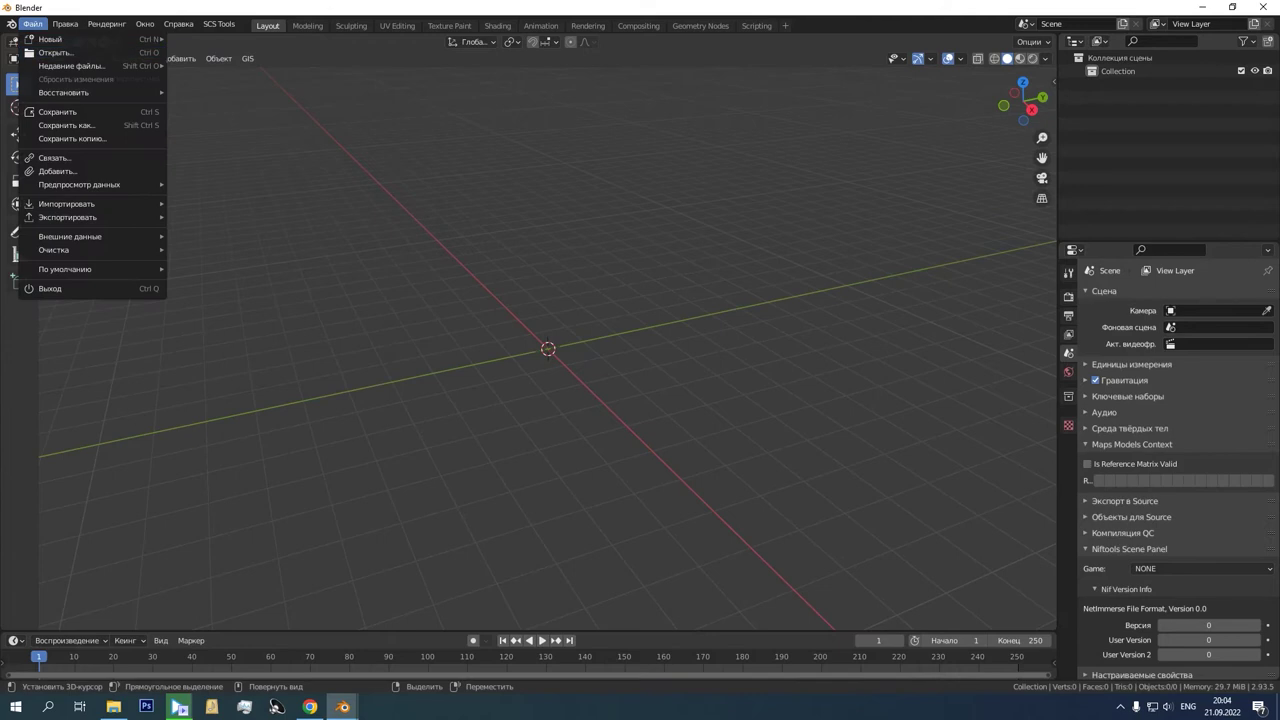
pyautogui.moveTo(66, 204)
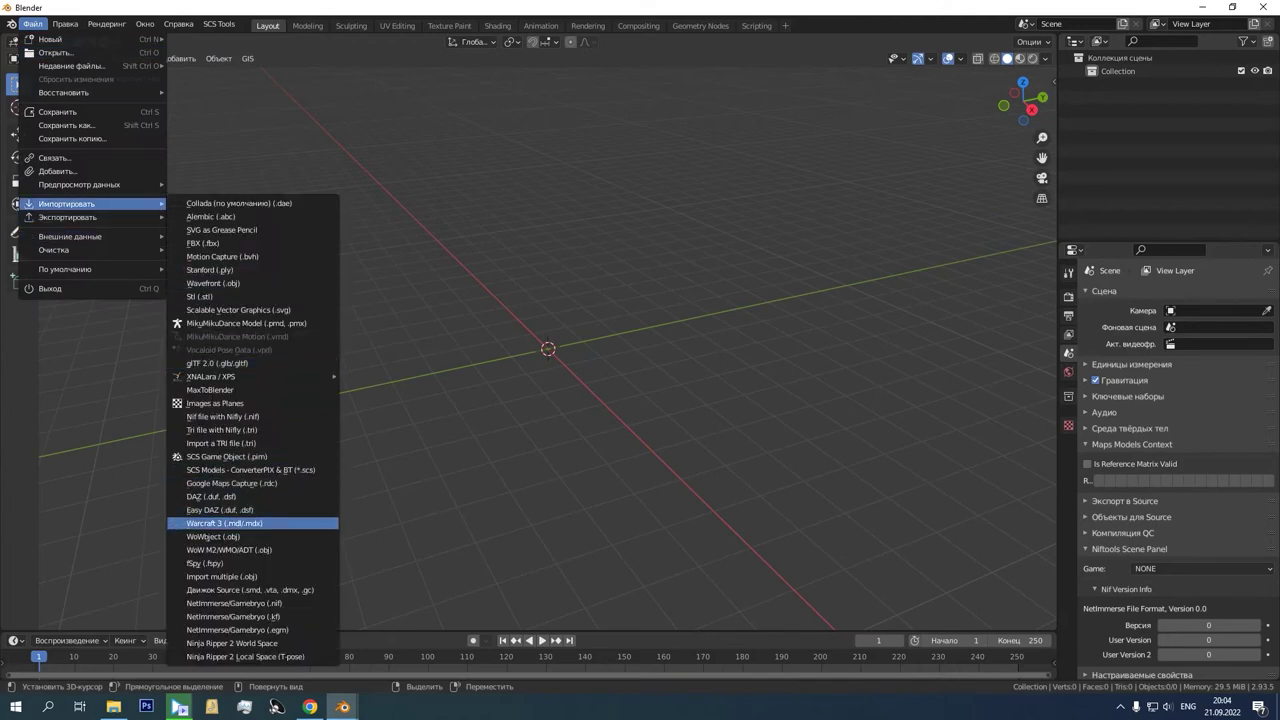
pyautogui.click(224, 523)
pyautogui.click(276, 103)
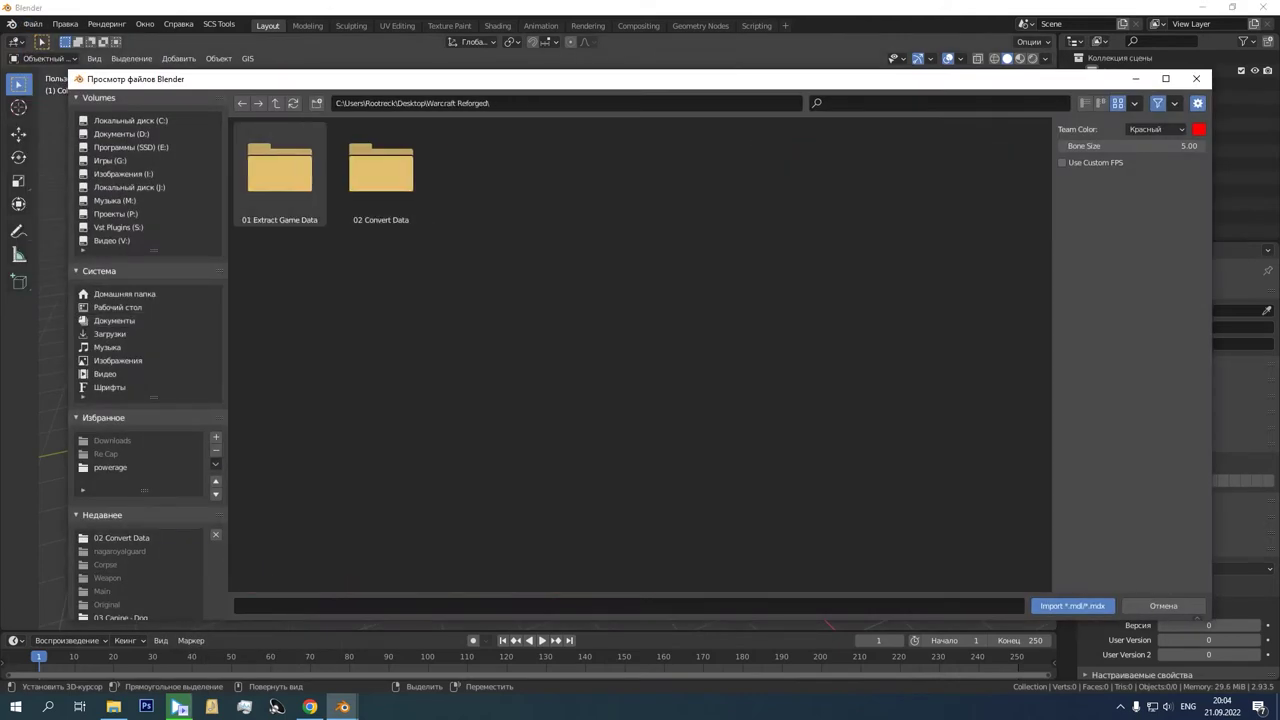
pyautogui.doubleClick(281, 174)
pyautogui.doubleClick(281, 174)
pyautogui.doubleClick(281, 174)
pyautogui.doubleClick(482, 174)
pyautogui.doubleClick(280, 174)
pyautogui.doubleClick(280, 174)
pyautogui.click(280, 174)
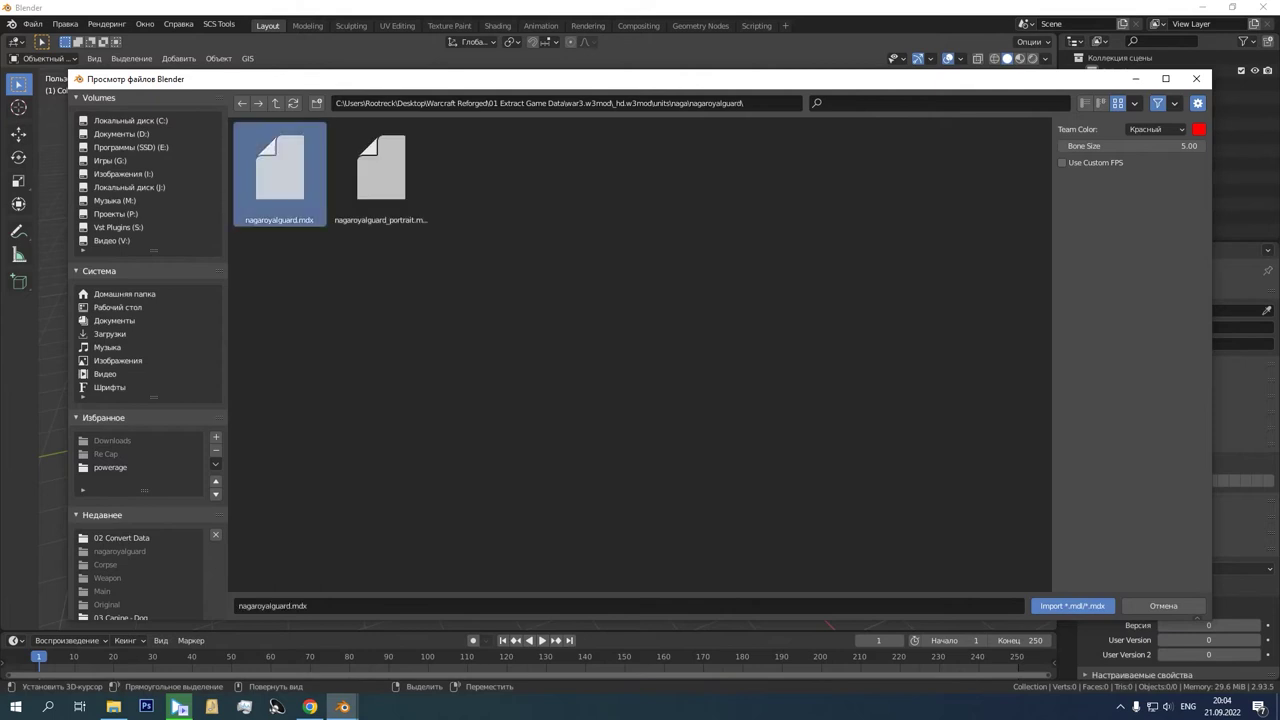
pyautogui.click(1073, 606)
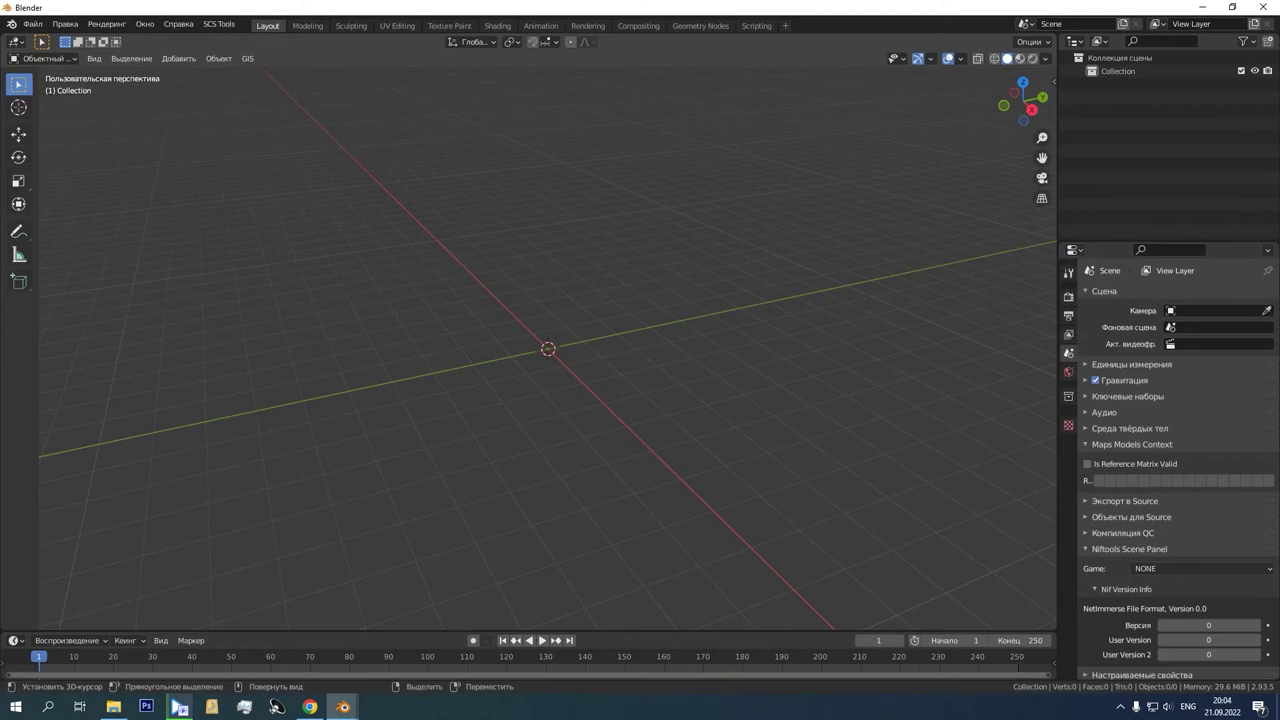
# Step: Delete all imported NagaRoyalGuard meshes from the scene, keeping only the NagaRoyalGuard Nodes armature
pyautogui.moveTo(600, 380); pyautogui.dragTo(405, 345, button='middle')
pyautogui.scroll(-6, 645, 350)
pyautogui.moveTo(1168, 243); pyautogui.dragTo(1168, 508)
pyautogui.press('a')
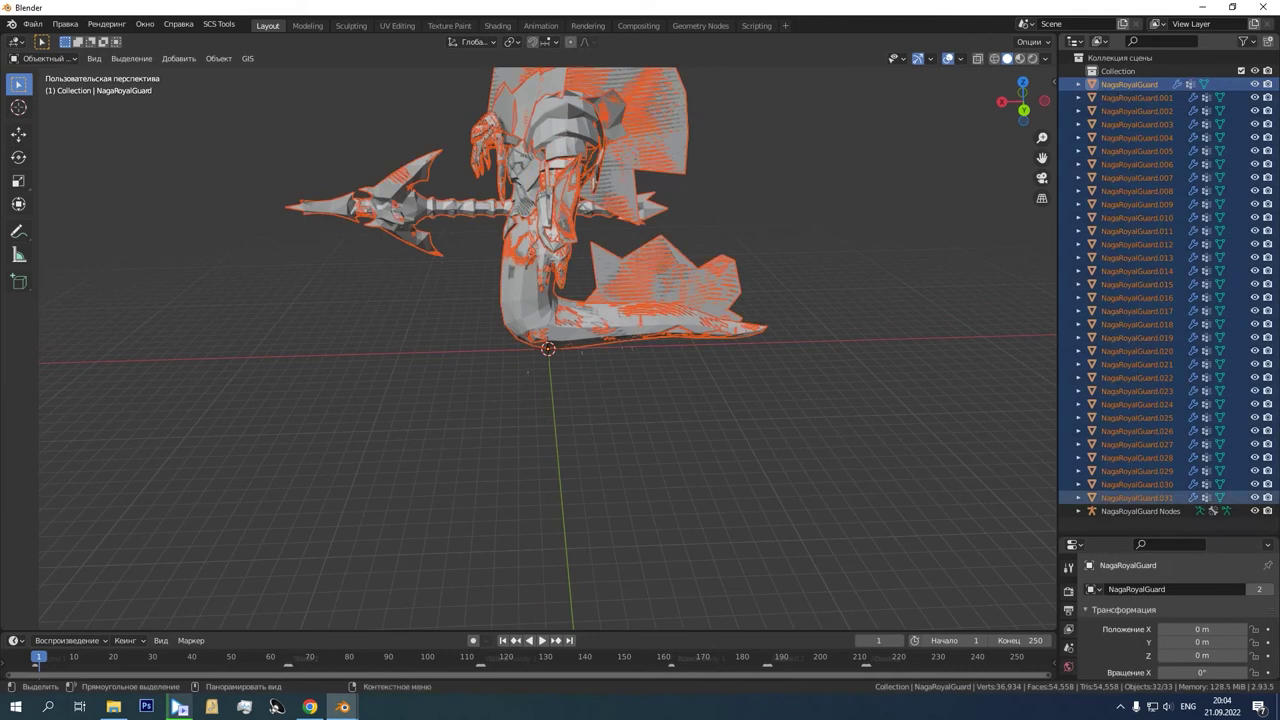
pyautogui.press('Delete')
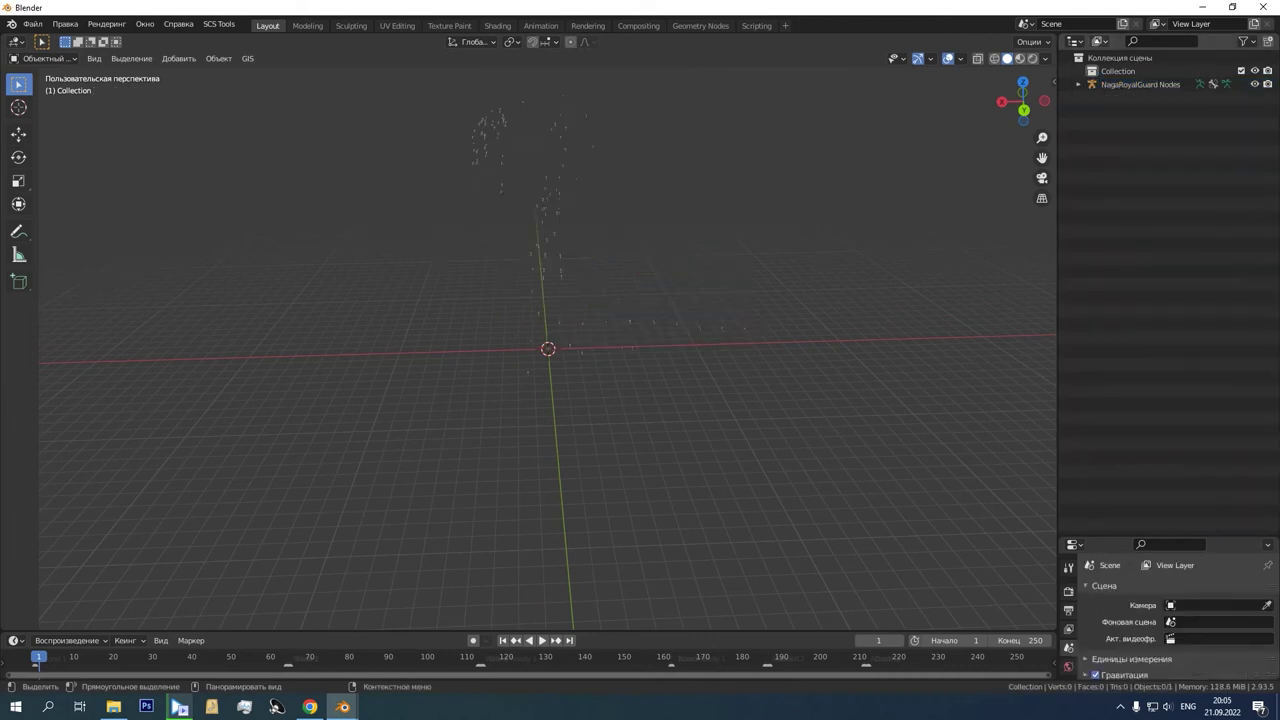
# Step: Show the unused data in the Outliner and delete all orphan meshes from Cube through NagaRoyalGuard.031
pyautogui.click(1100, 42)
pyautogui.click(1150, 144)
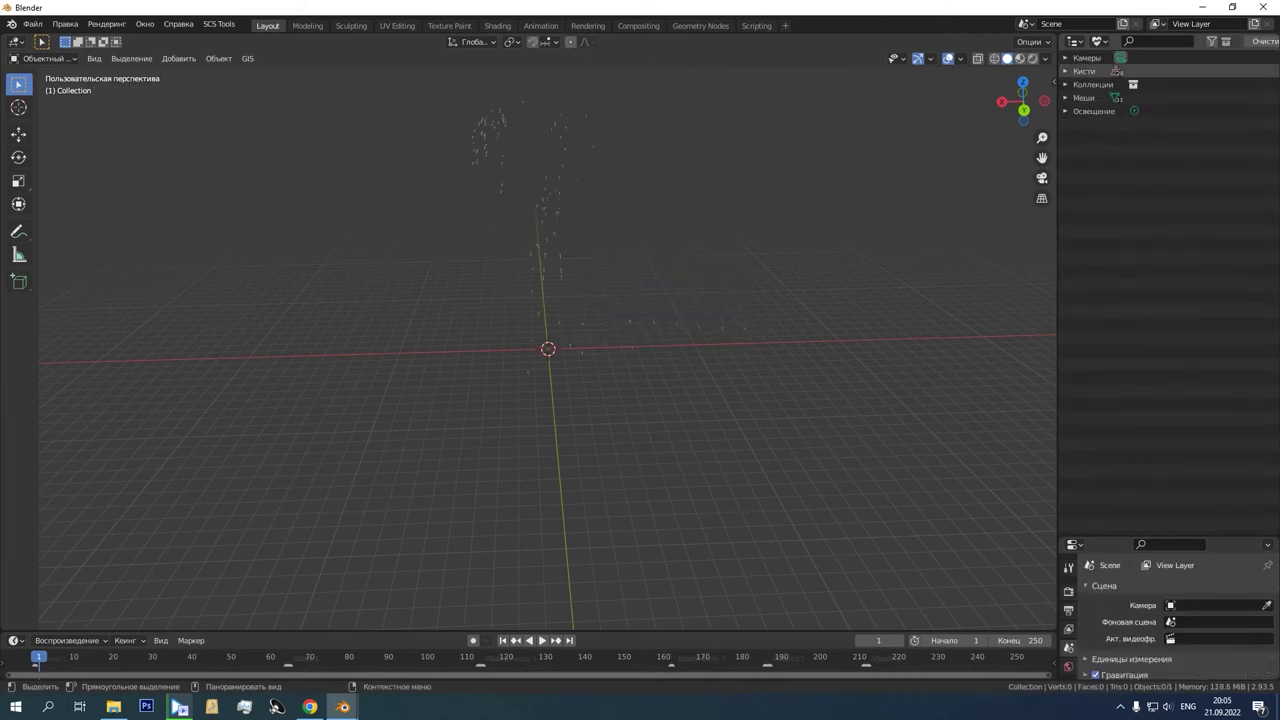
pyautogui.click(1065, 98)
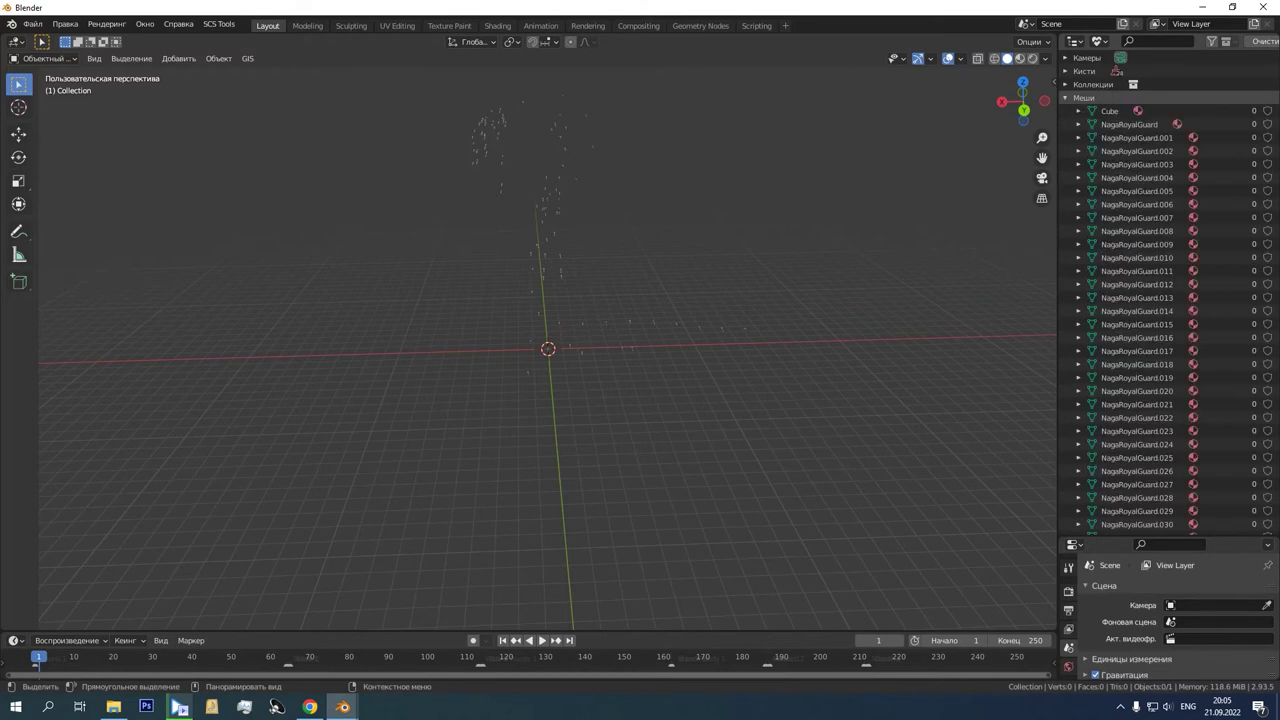
pyautogui.click(1110, 111)
pyautogui.scroll(-2, 1150, 300)
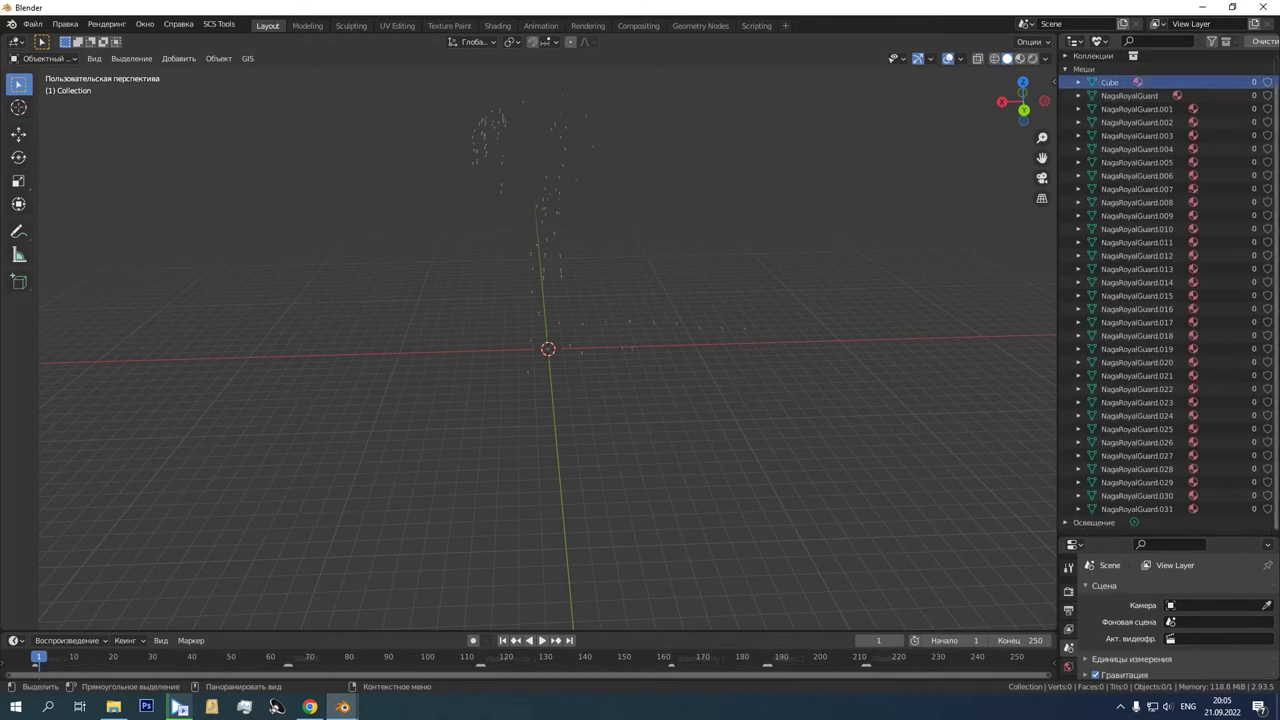
pyautogui.keyDown('shift'); pyautogui.click(1137, 509); pyautogui.keyUp('shift')
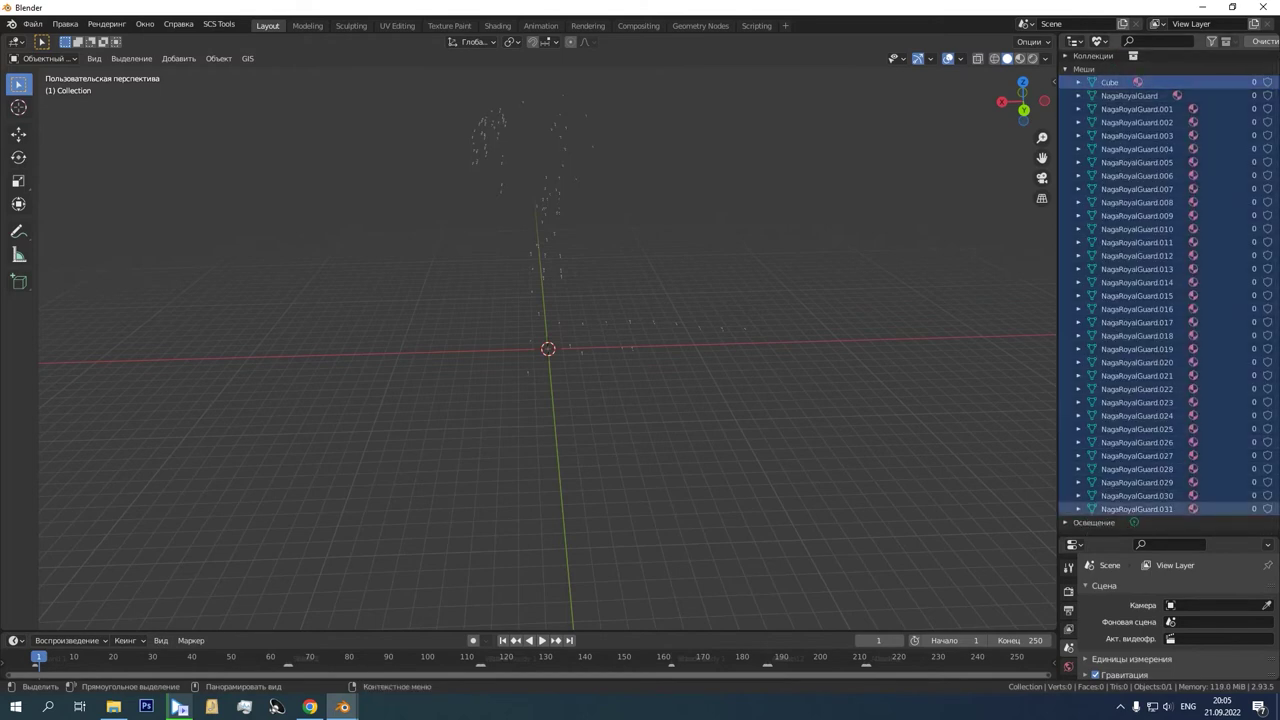
pyautogui.rightClick(1137, 495)
pyautogui.click(1130, 520)
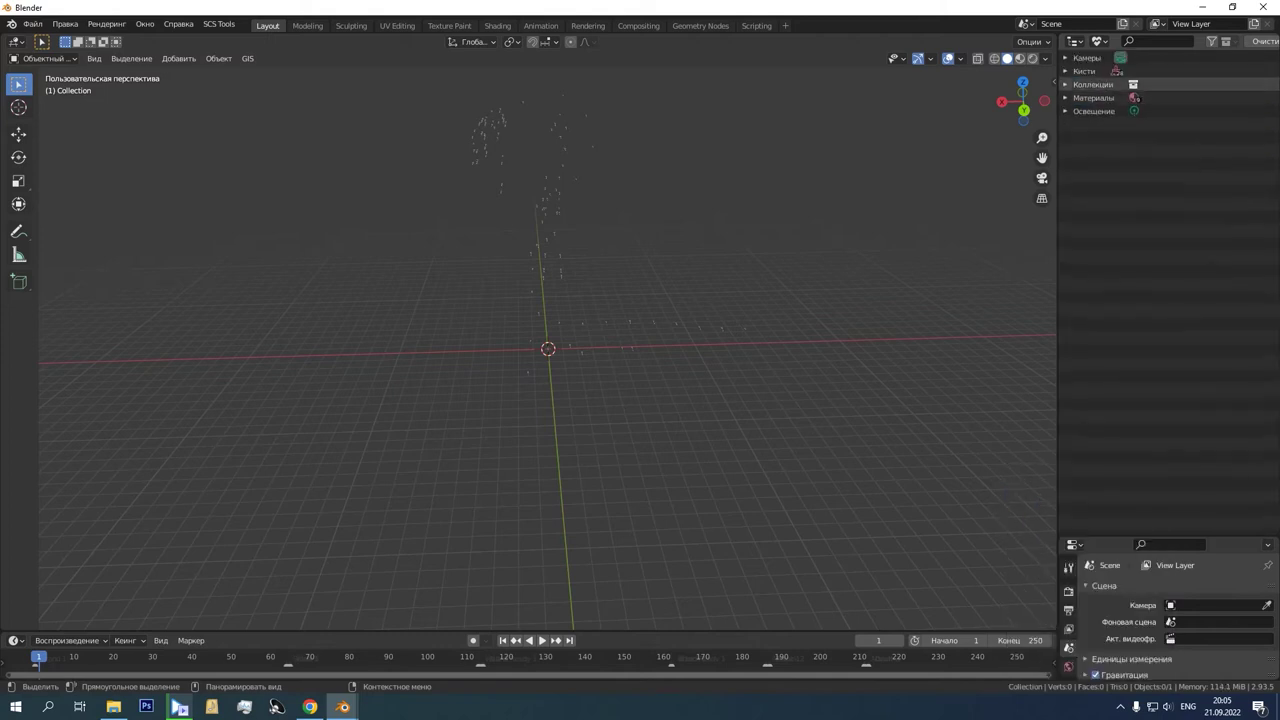
# Step: Delete all orphan materials, from EnvironmentMap through Material
pyautogui.click(1065, 98)
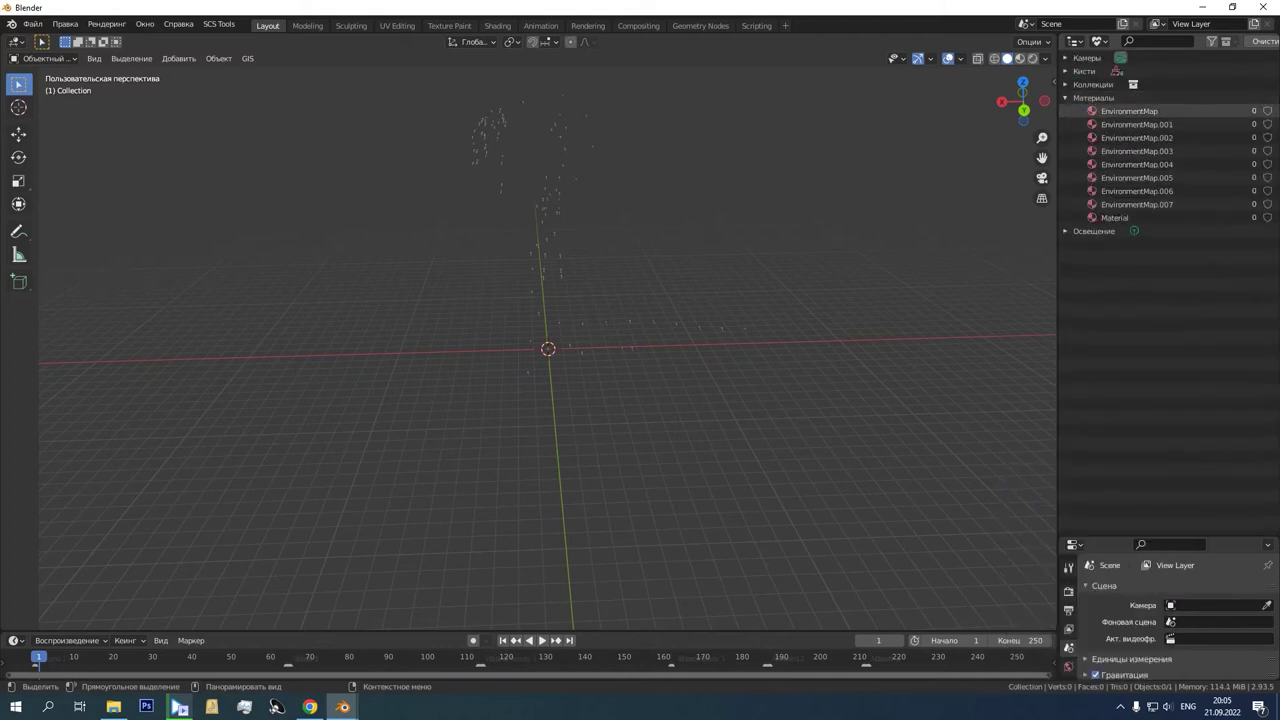
pyautogui.click(1128, 111)
pyautogui.keyDown('shift'); pyautogui.click(1126, 218); pyautogui.keyUp('shift')
pyautogui.rightClick(1126, 219)
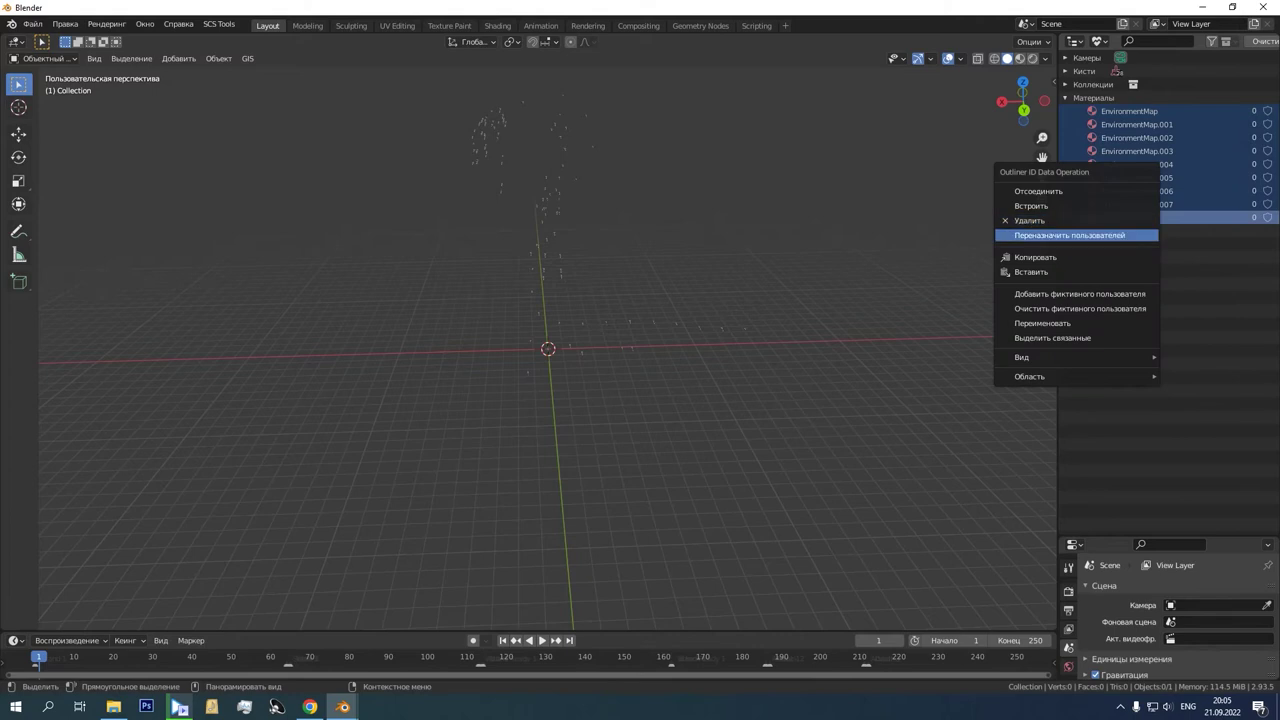
pyautogui.click(1060, 221)
# Step: Delete all orphan images, from Black32 through TeamColor00
pyautogui.click(1065, 85)
pyautogui.click(1065, 85)
pyautogui.click(1065, 58)
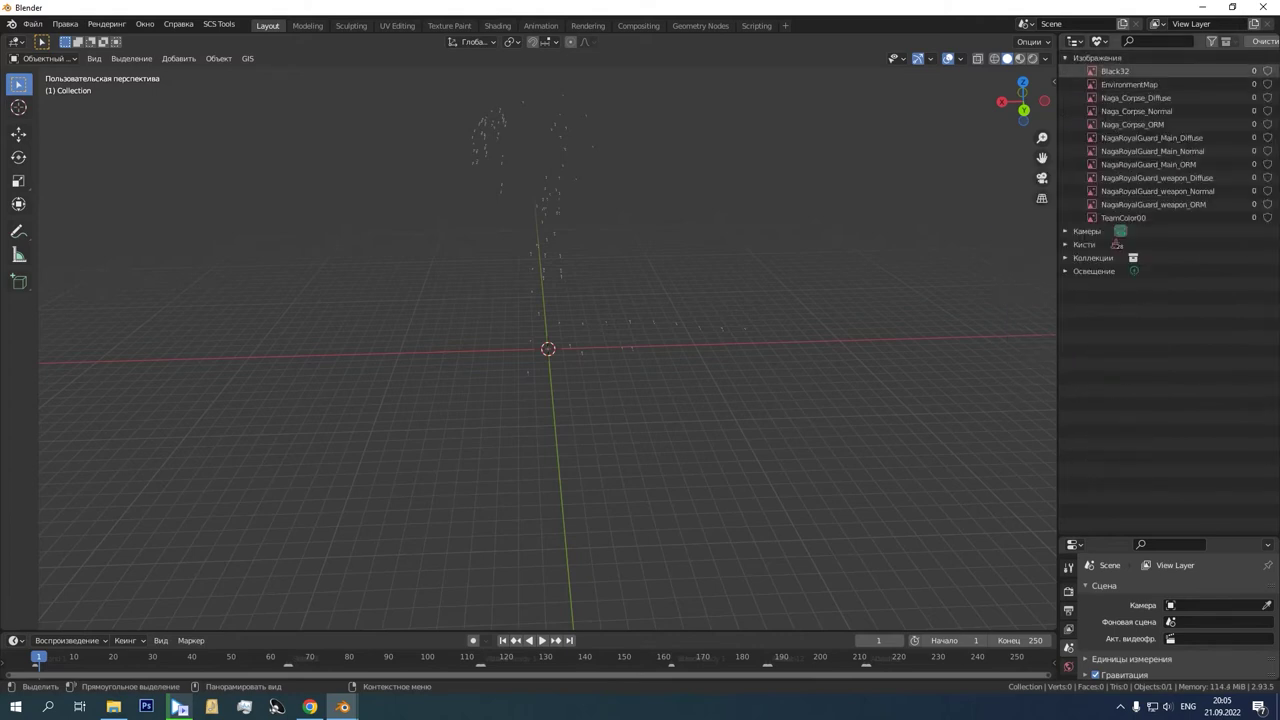
pyautogui.click(1114, 70)
pyautogui.keyDown('shift'); pyautogui.click(1114, 217); pyautogui.keyUp('shift')
pyautogui.rightClick(1114, 217)
pyautogui.click(1029, 217)
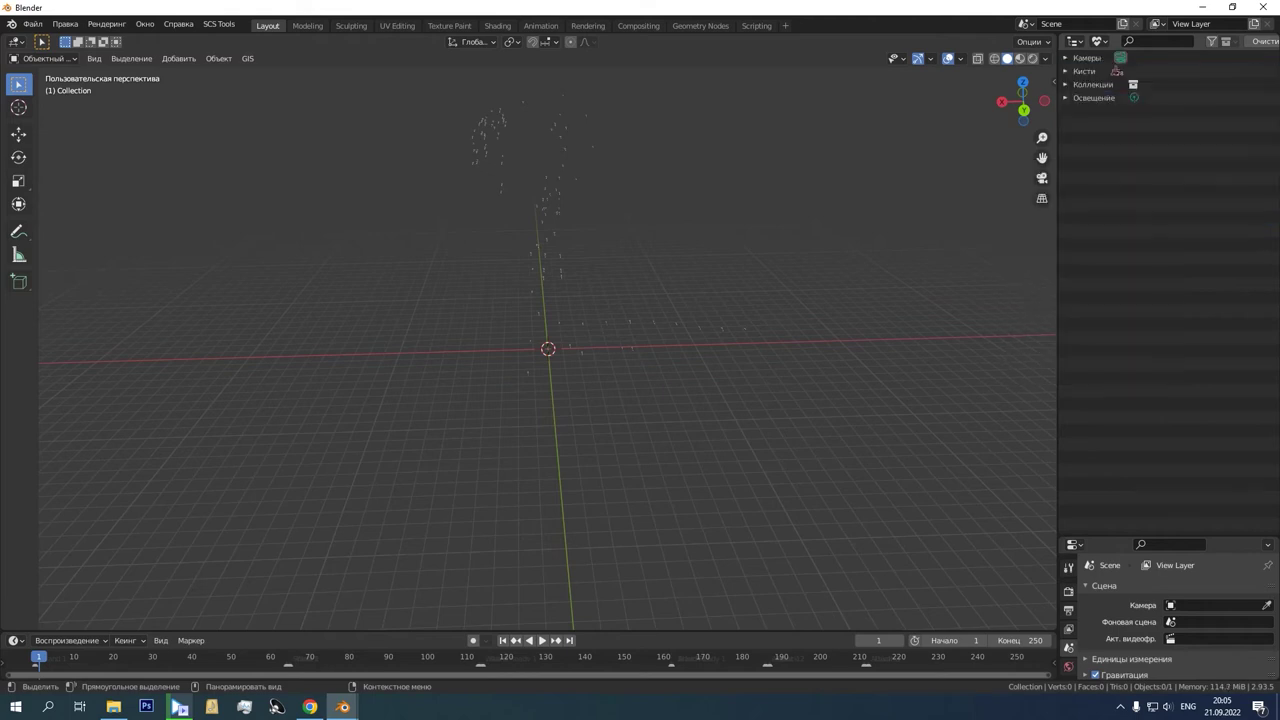
# Step: Switch the Outliner to the Blender File display, expand the actions and filter the data by "NagaRoyalGuard"
pyautogui.click(1099, 41)
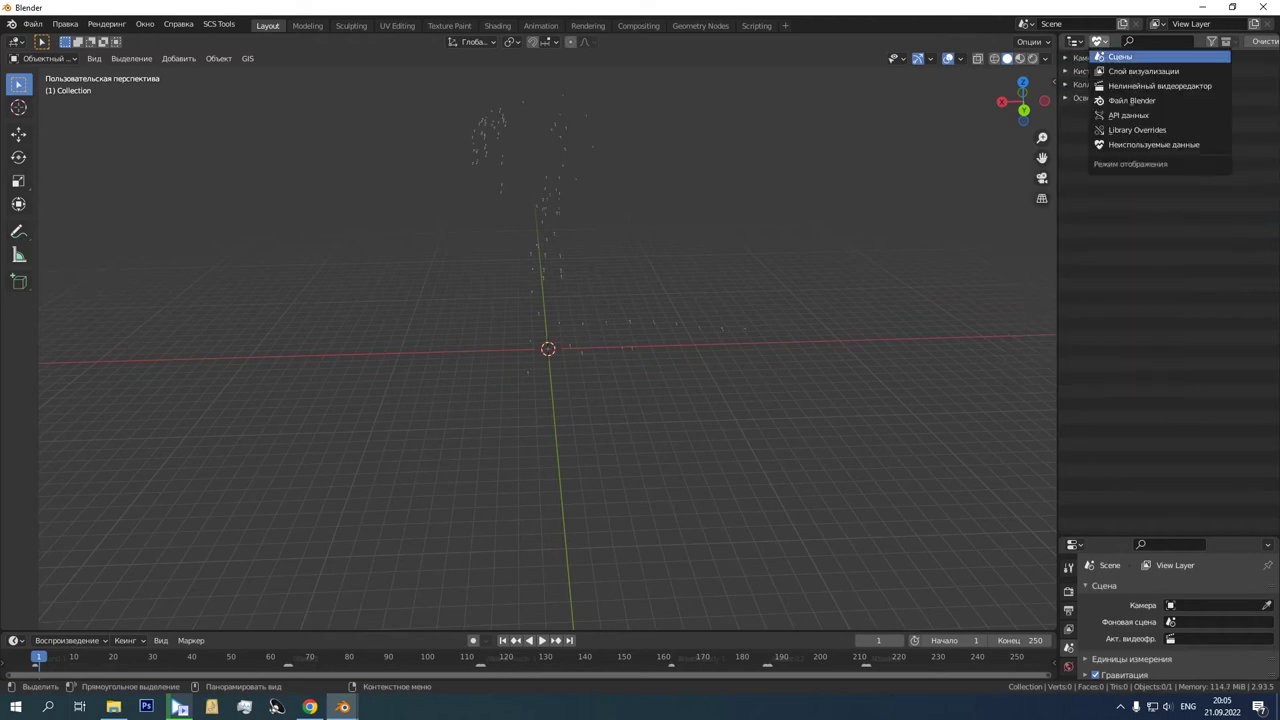
pyautogui.click(1131, 100)
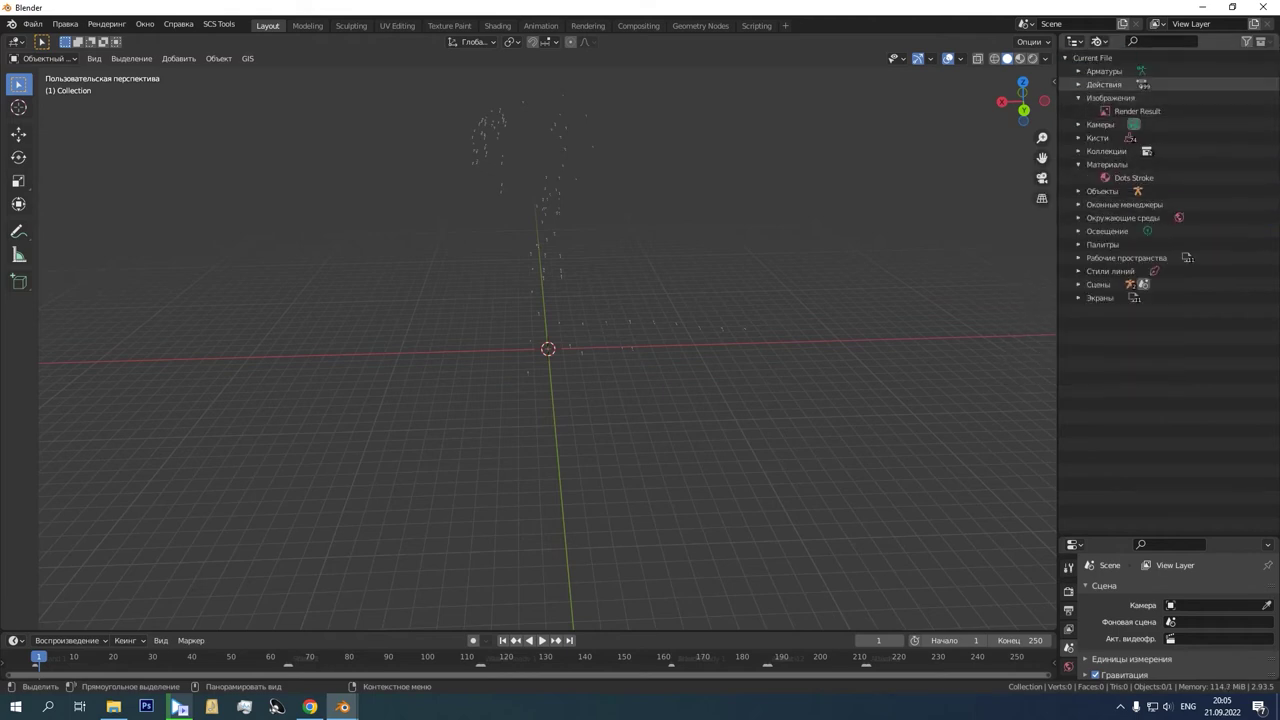
pyautogui.click(1078, 85)
pyautogui.click(1141, 98)
pyautogui.doubleClick(1168, 111)
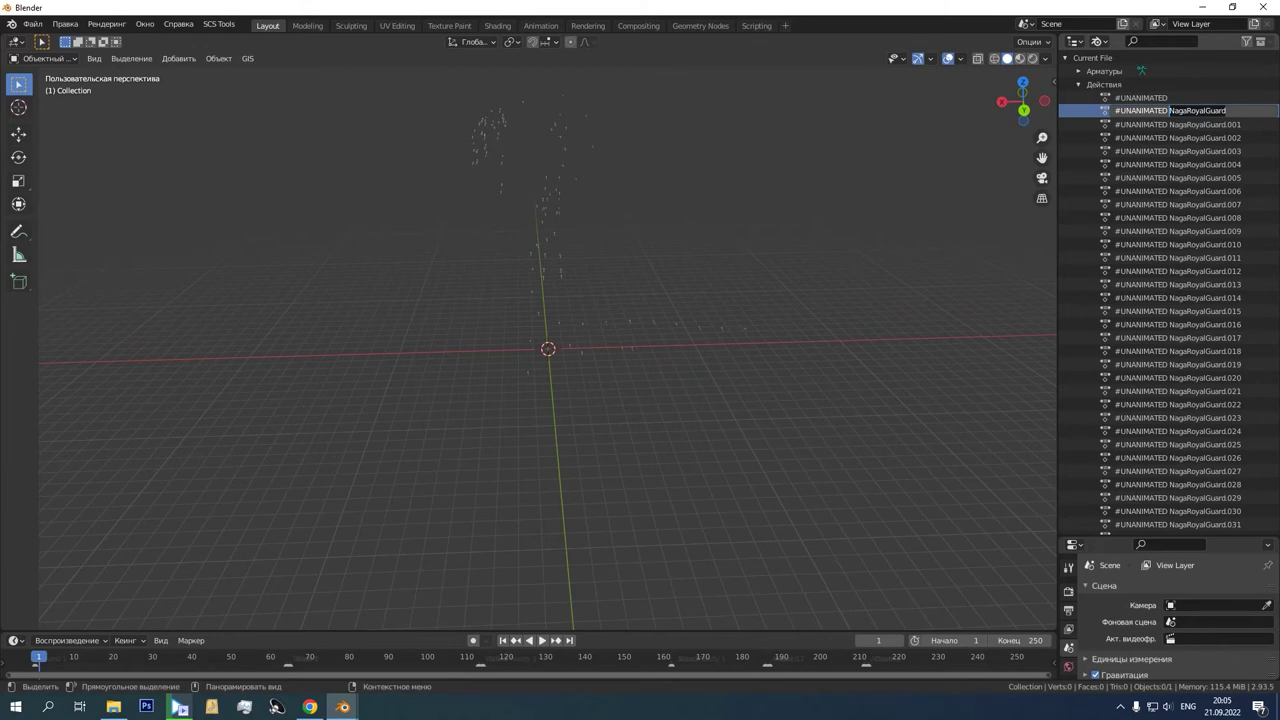
pyautogui.click(1168, 137)
pyautogui.hotkey('ctrl', 'v')
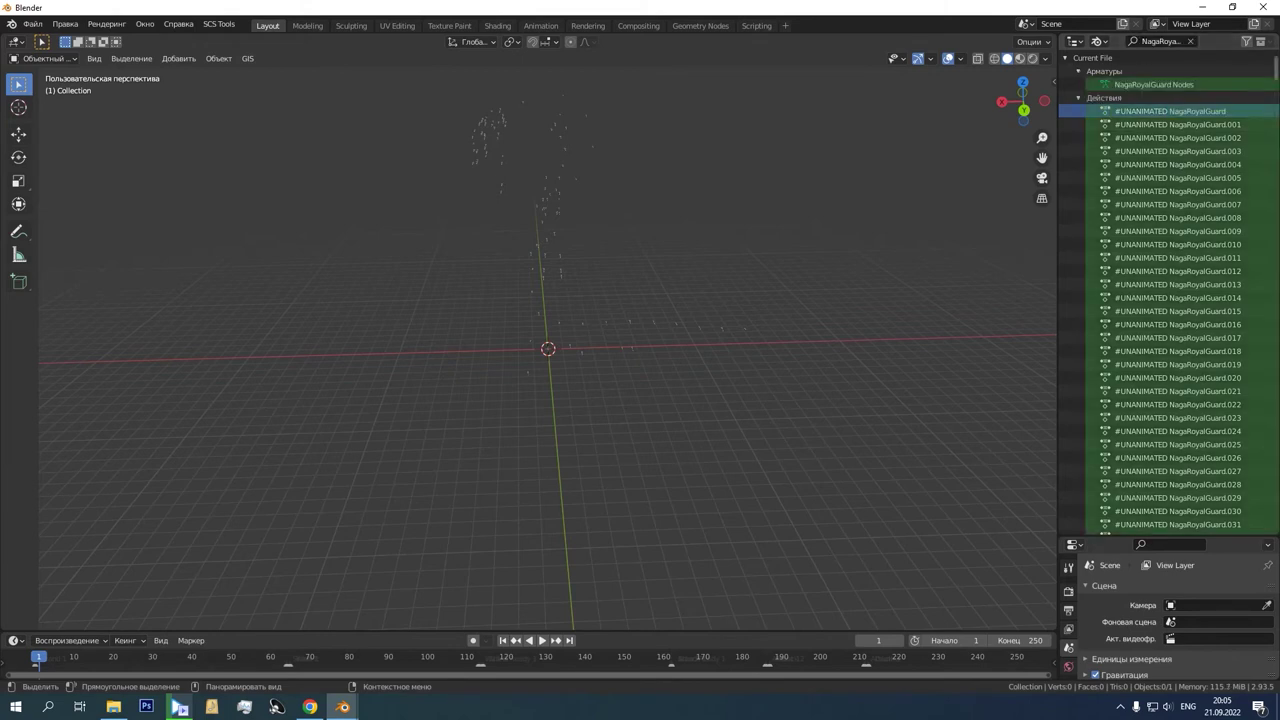
# Step: Delete all filtered actions from #UNANIMATED NagaRoyalGuard through Walk Swim 1 NagaRoyalGuard.031 and clear the filter
pyautogui.moveTo(1276, 70); pyautogui.dragTo(1276, 427)
pyautogui.scroll(-15, 1170, 290)
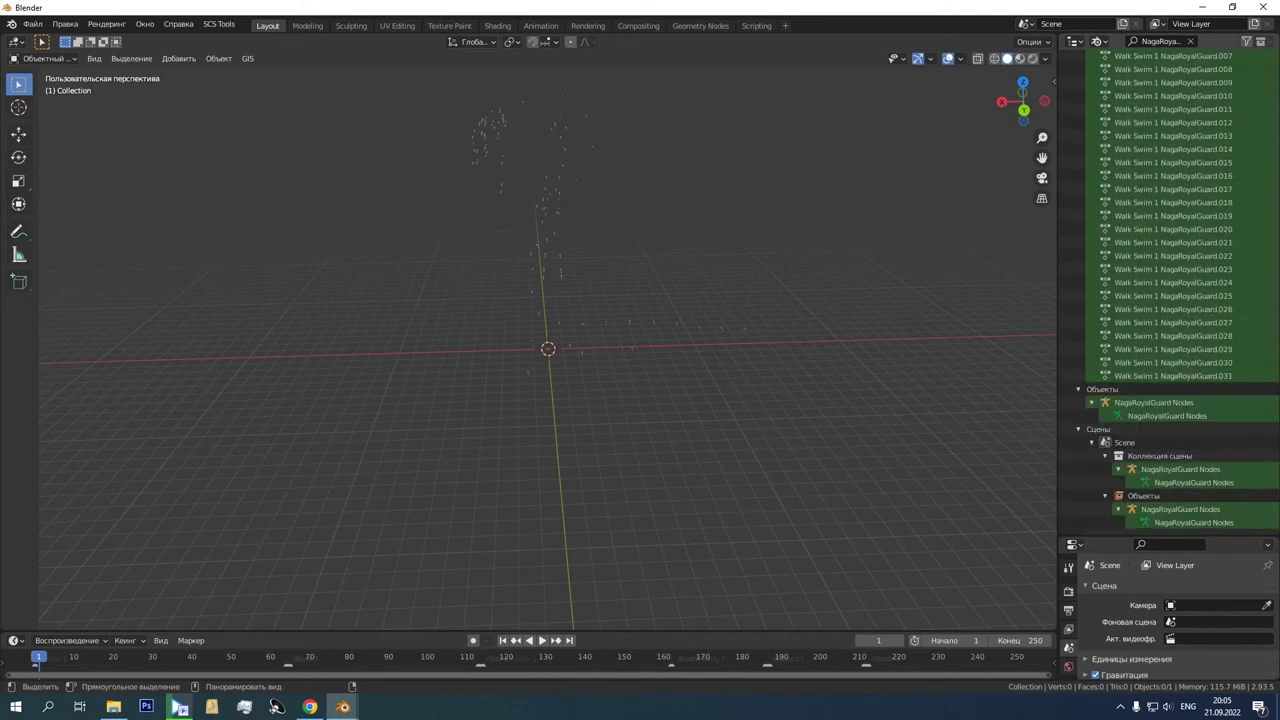
pyautogui.keyDown('shift'); pyautogui.click(1143, 376); pyautogui.keyUp('shift')
pyautogui.rightClick(1143, 375)
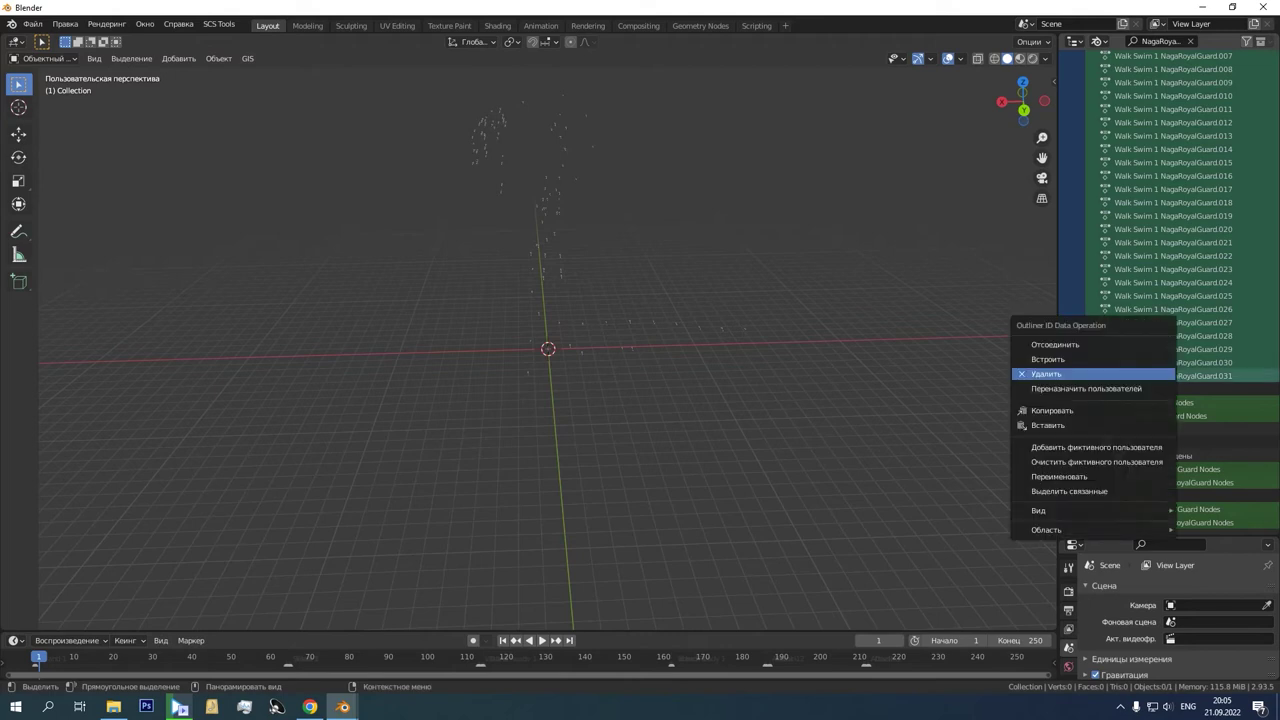
pyautogui.click(1143, 375)
pyautogui.click(1190, 41)
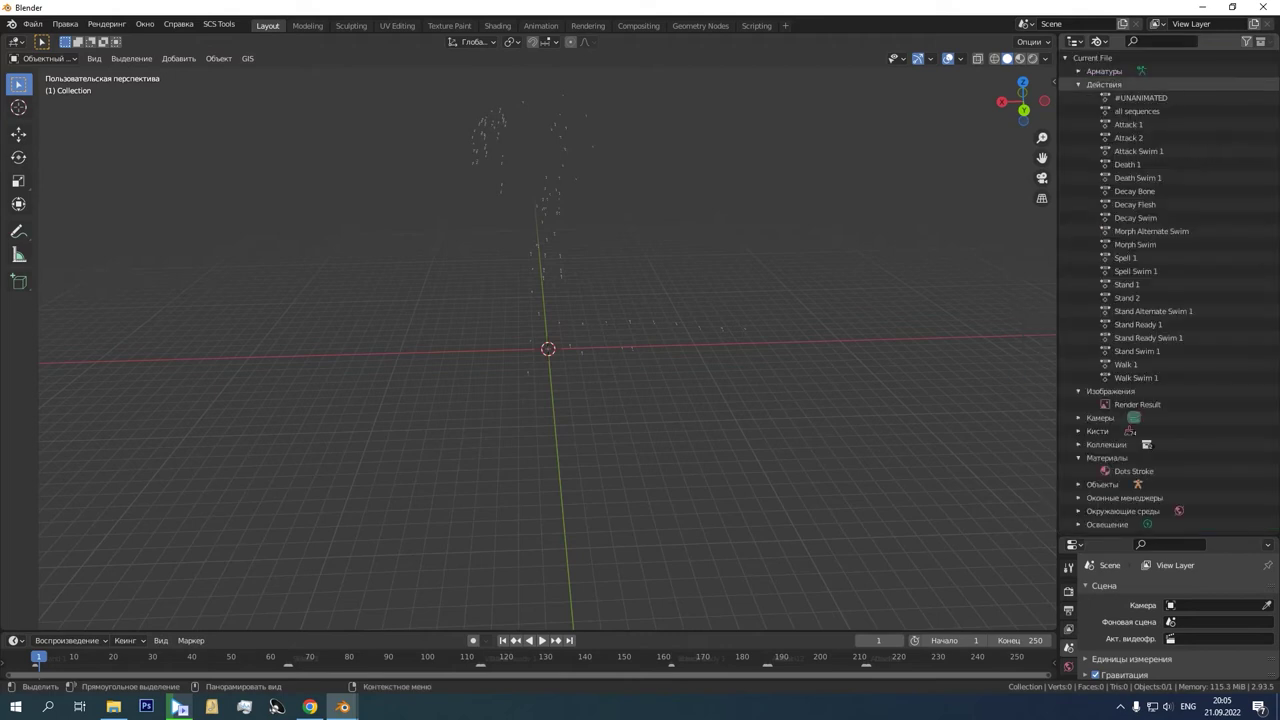
# Step: Add a fake user to all remaining actions, from #UNANIMATED through Walk Swim 1
pyautogui.click(1141, 98)
pyautogui.keyDown('shift'); pyautogui.click(1130, 377); pyautogui.keyUp('shift')
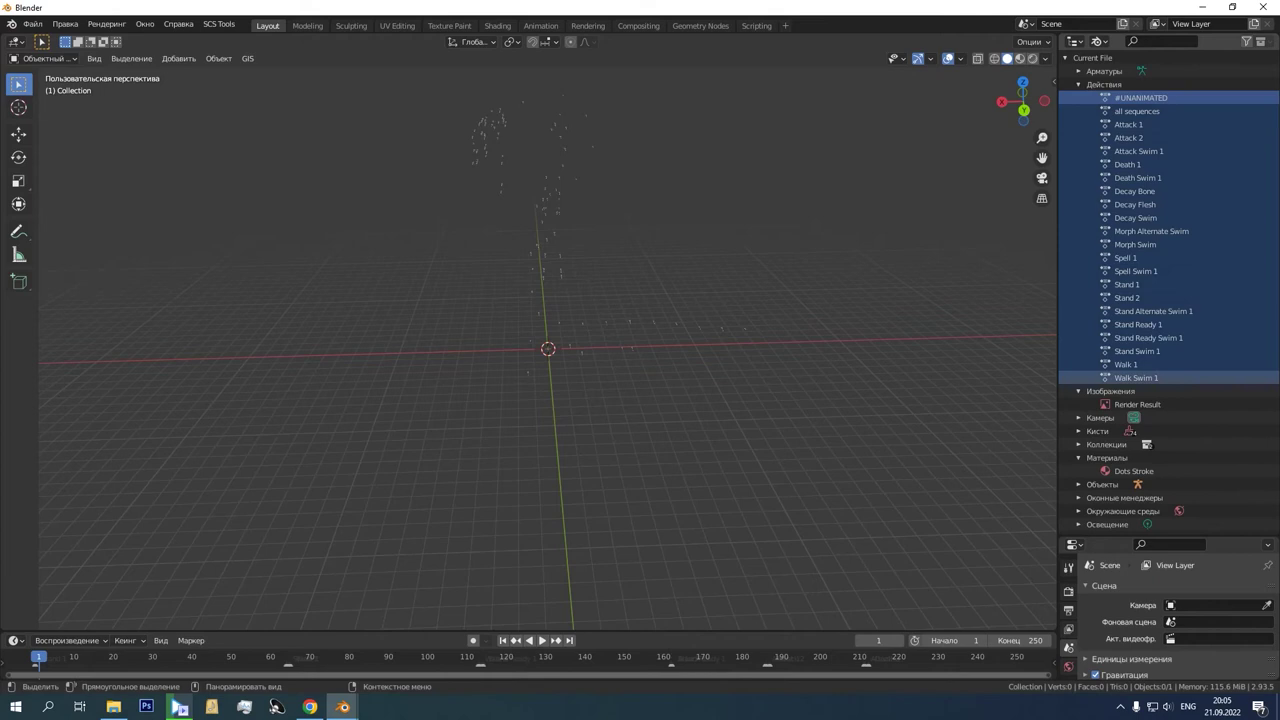
pyautogui.rightClick(1110, 377)
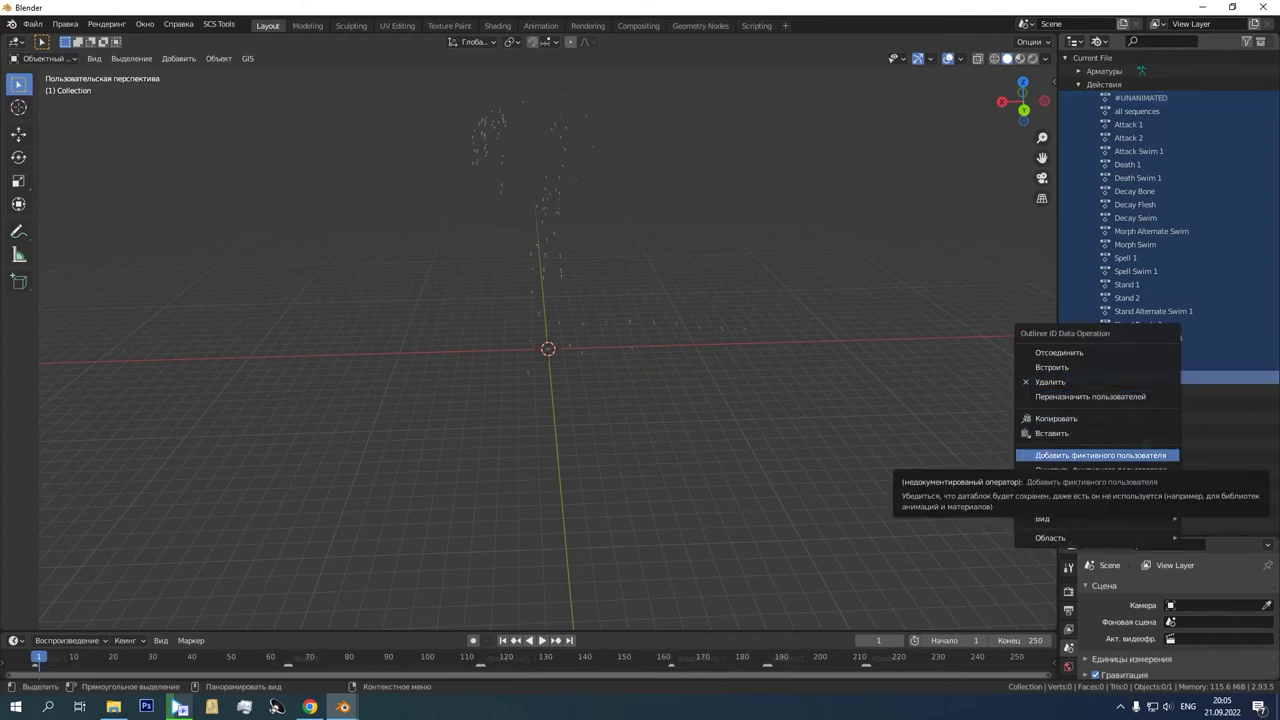
pyautogui.click(1100, 455)
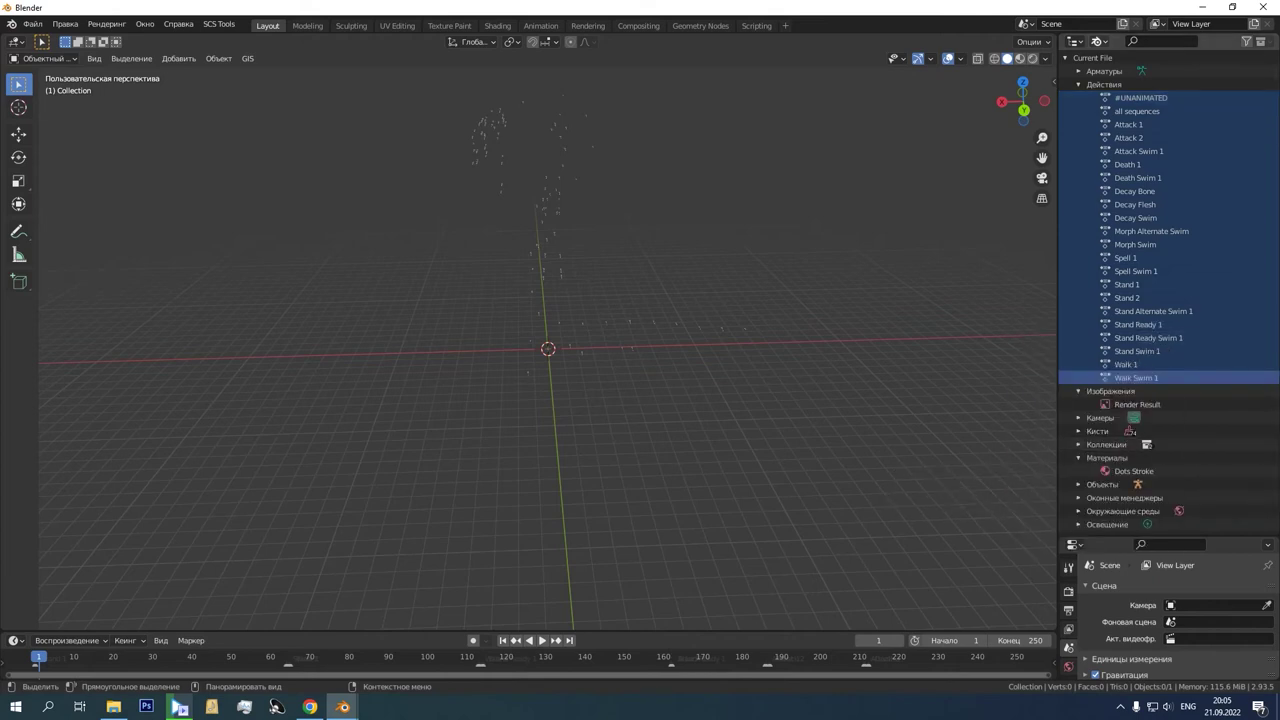
# Step: Return the Outliner to the View Layer display and make Collection the active collection
pyautogui.click(1099, 41)
pyautogui.click(1130, 71)
pyautogui.moveTo(700, 320); pyautogui.dragTo(752, 321, button='middle')
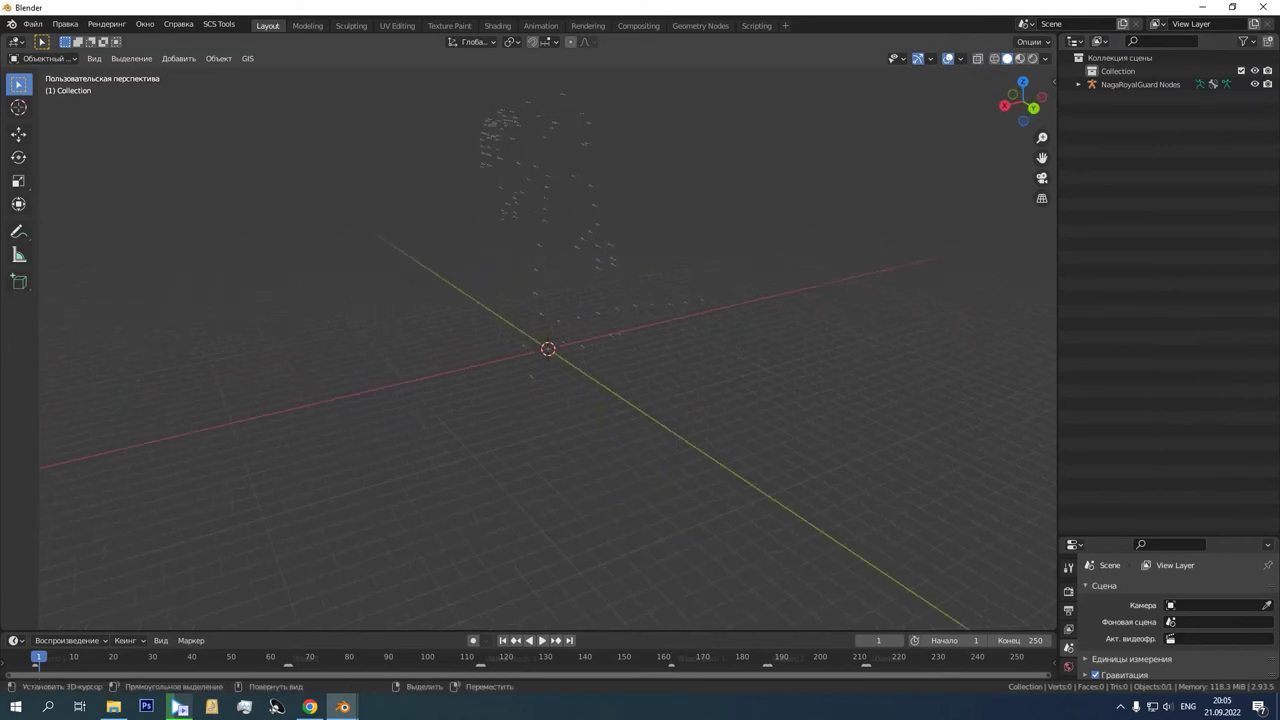
pyautogui.click(1118, 71)
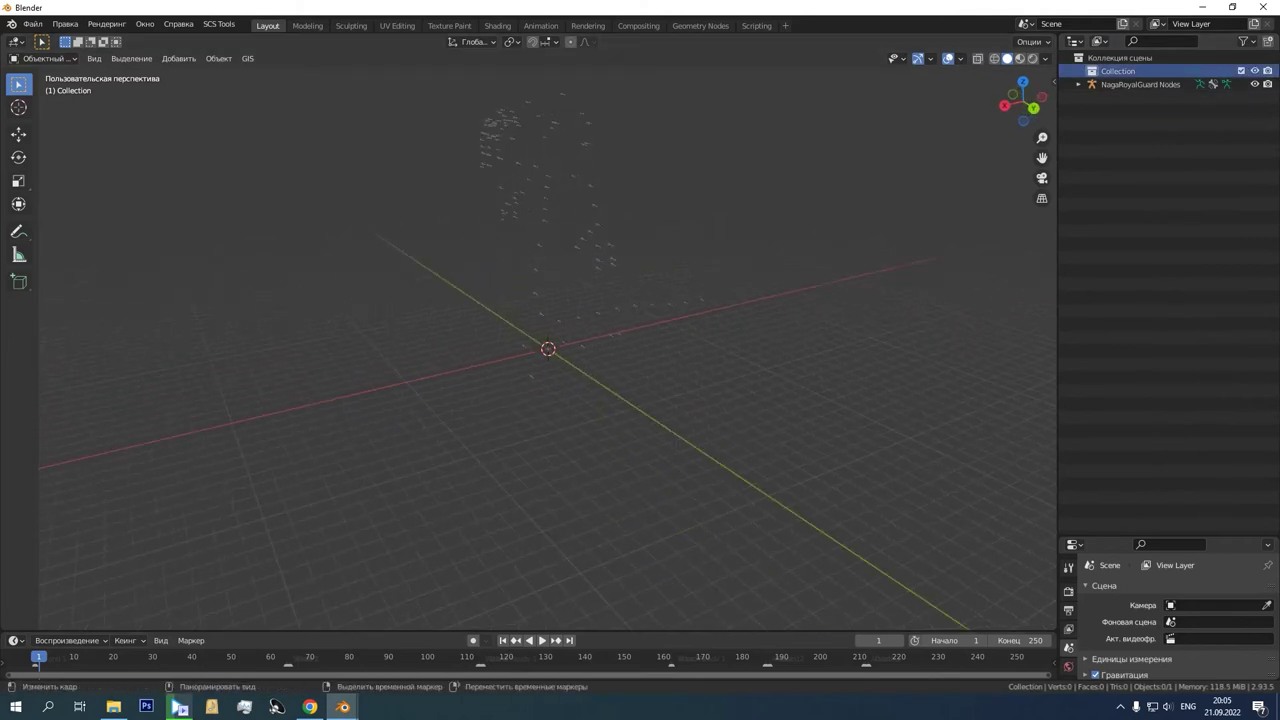
# Step: Switch to the Blender session with nagaroyalguard.blend and delete its armature, keeping the meshes
pyautogui.moveTo(343, 706)
pyautogui.click(265, 660)
pyautogui.moveTo(560, 370)
pyautogui.mouseDown(button='middle')
pyautogui.moveTo(560, 398)
pyautogui.moveTo(562, 380)
pyautogui.mouseUp(button='middle')
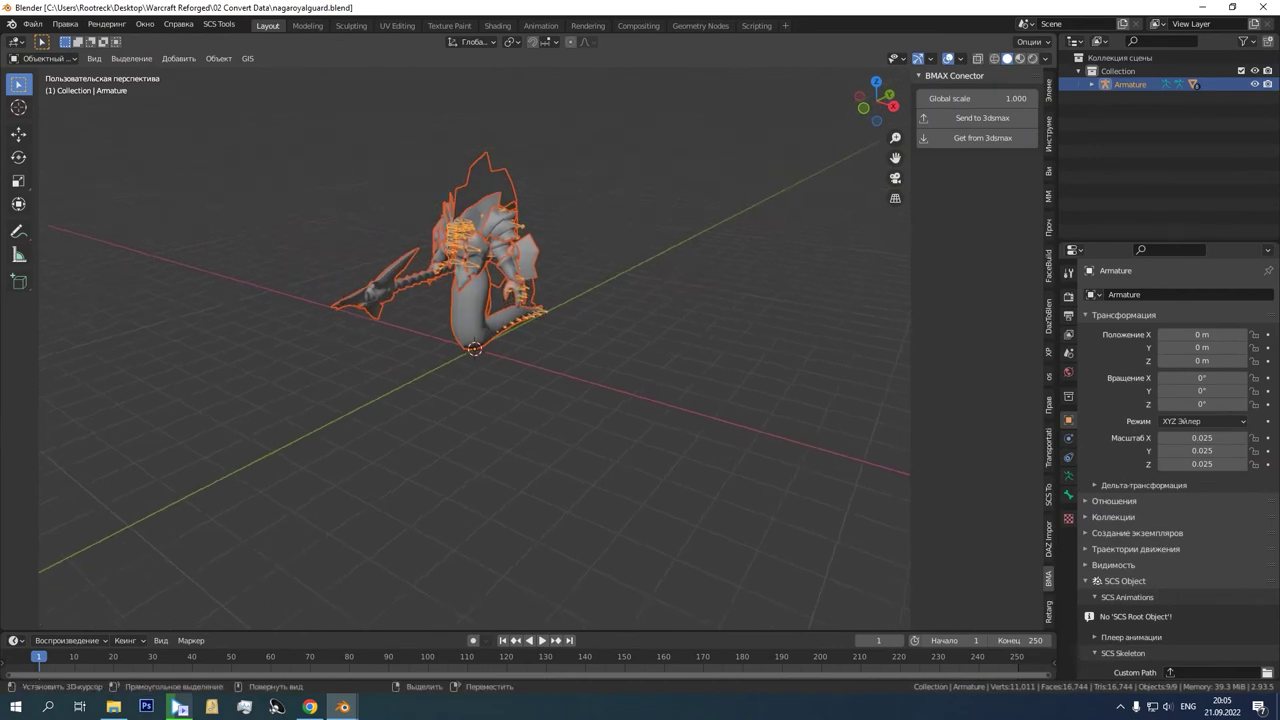
pyautogui.moveTo(580, 384)
pyautogui.mouseDown(button='middle')
pyautogui.moveTo(556, 379)
pyautogui.moveTo(576, 376)
pyautogui.mouseUp(button='middle')
pyautogui.scroll(1, 556, 379)
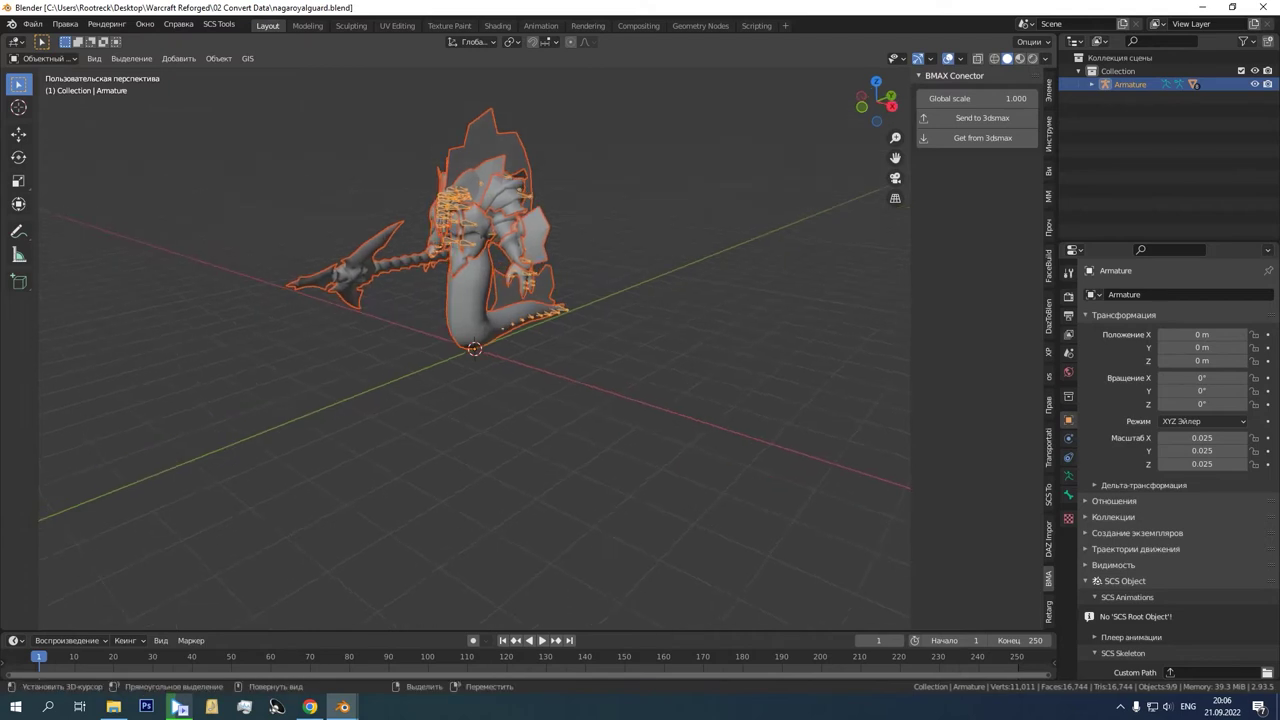
pyautogui.hotkey('ctrl', 'c')
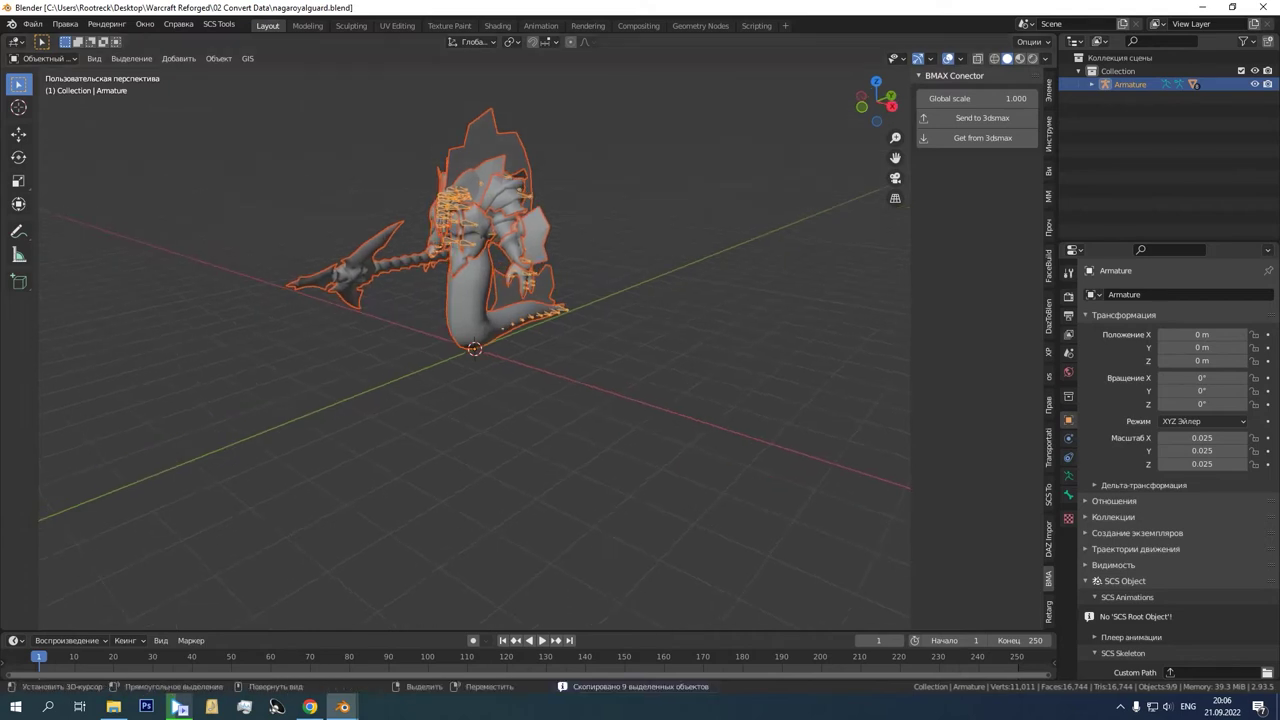
pyautogui.click(536, 312)
pyautogui.click(536, 312)
pyautogui.press('Delete')
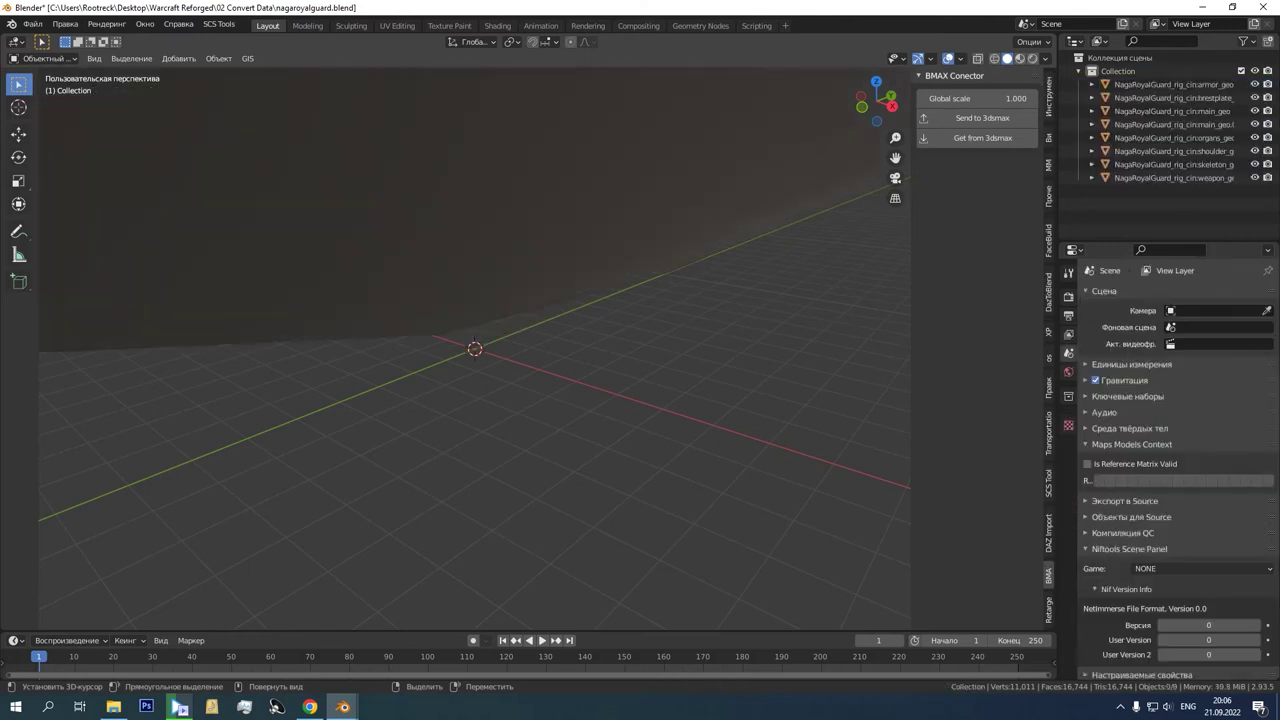
pyautogui.scroll(-15, 474, 349)
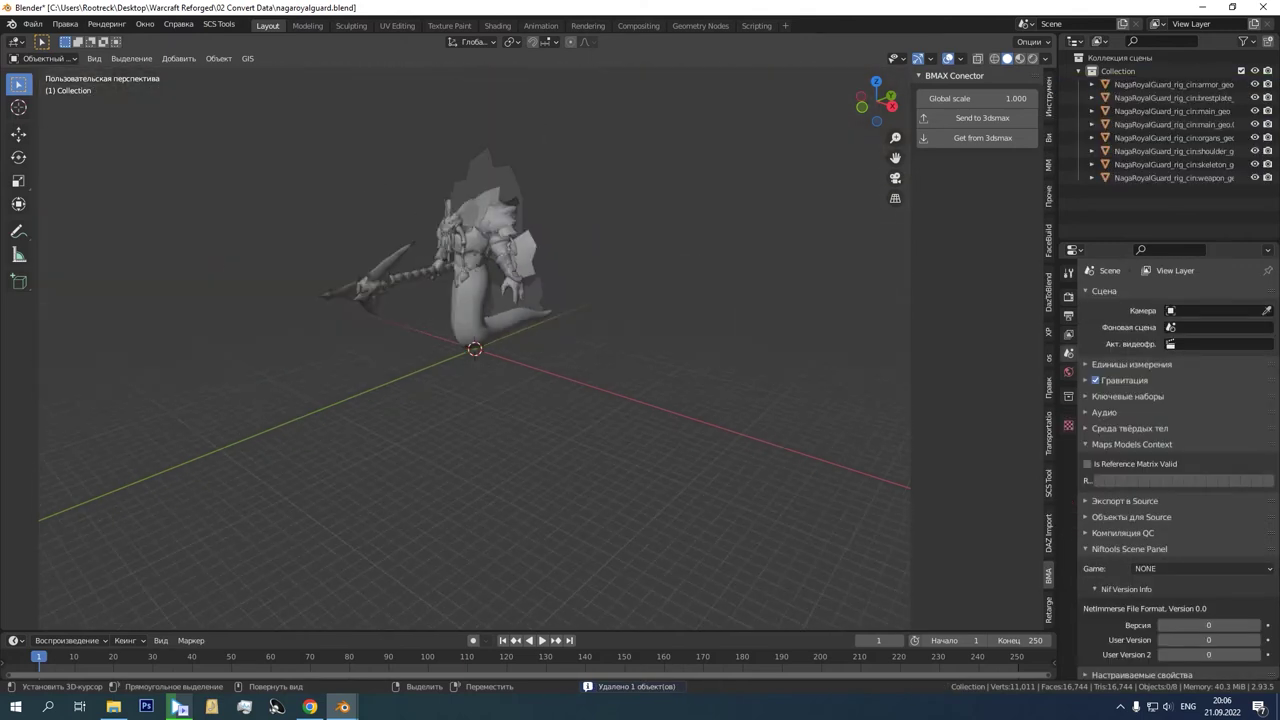
# Step: Copy all the naga meshes and paste them into the Blender session holding the NagaRoyalGuard Nodes armature
pyautogui.press('a')
pyautogui.hotkey('ctrl', 'c')
pyautogui.moveTo(343, 707)
pyautogui.click(416, 650)
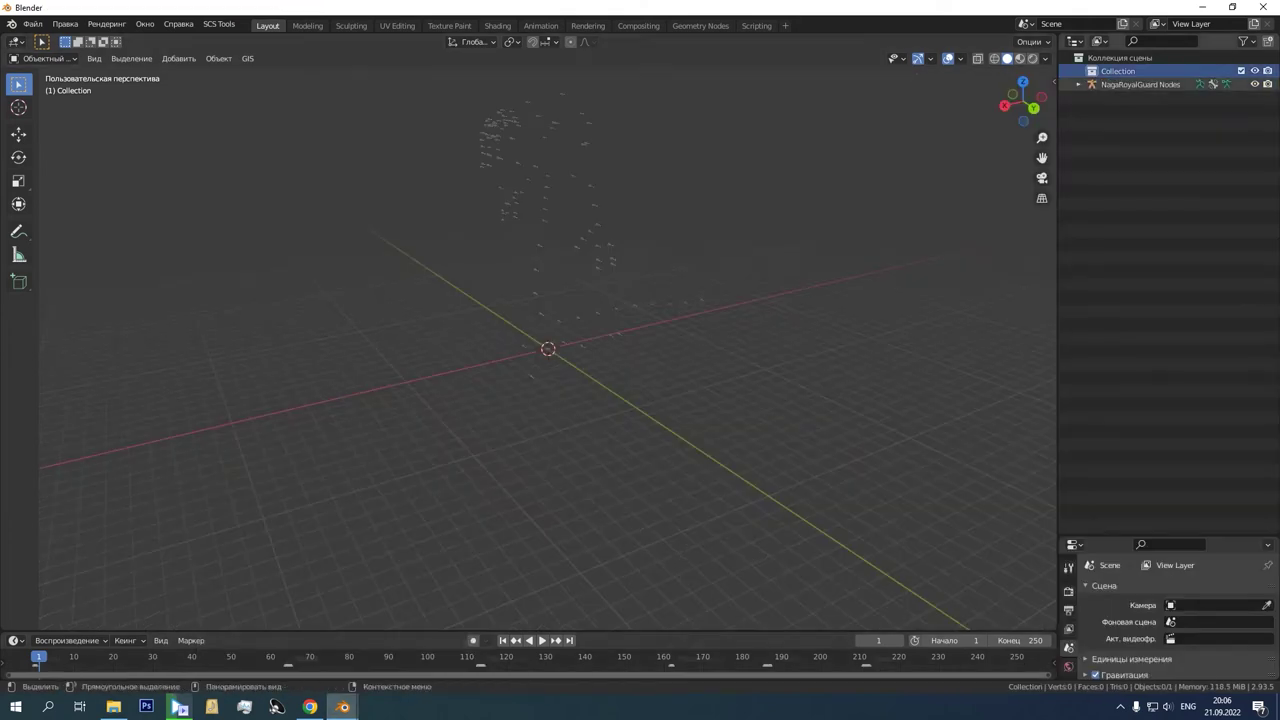
pyautogui.hotkey('ctrl', 'v')
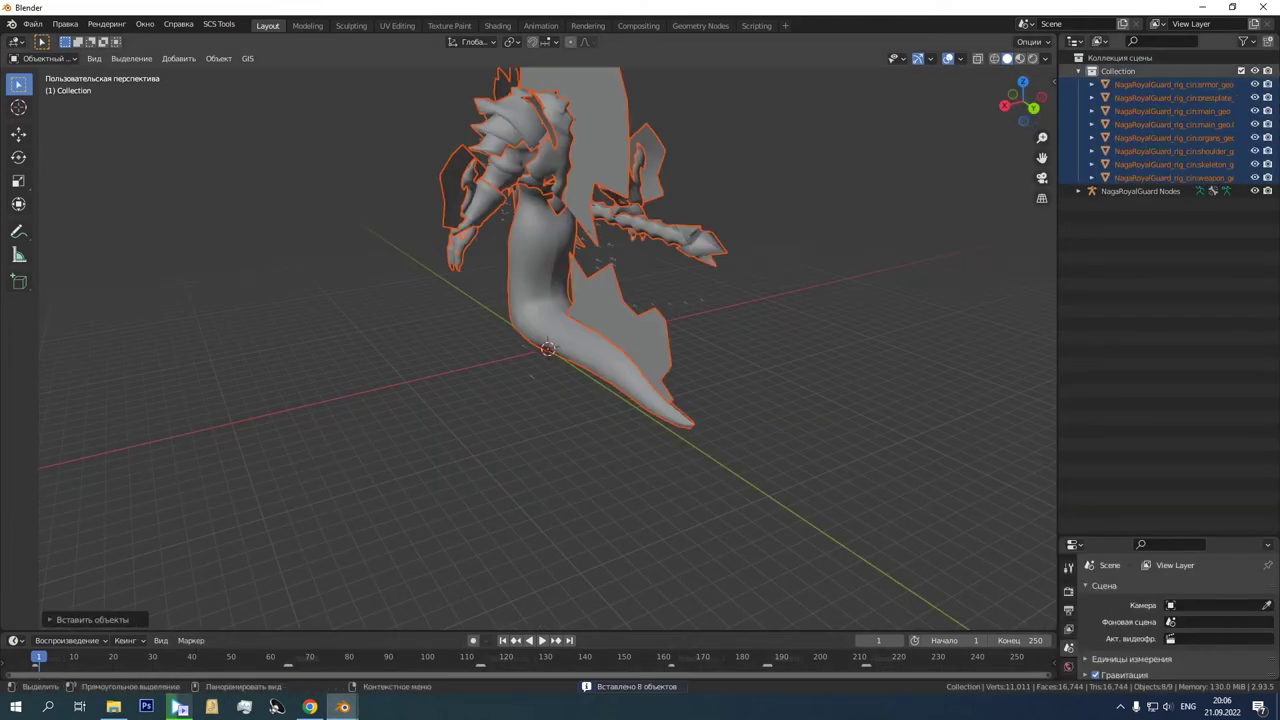
# Step: Delete Collection without its hierarchy, so the pasted meshes stay directly in the scene collection
pyautogui.rightClick(1133, 71)
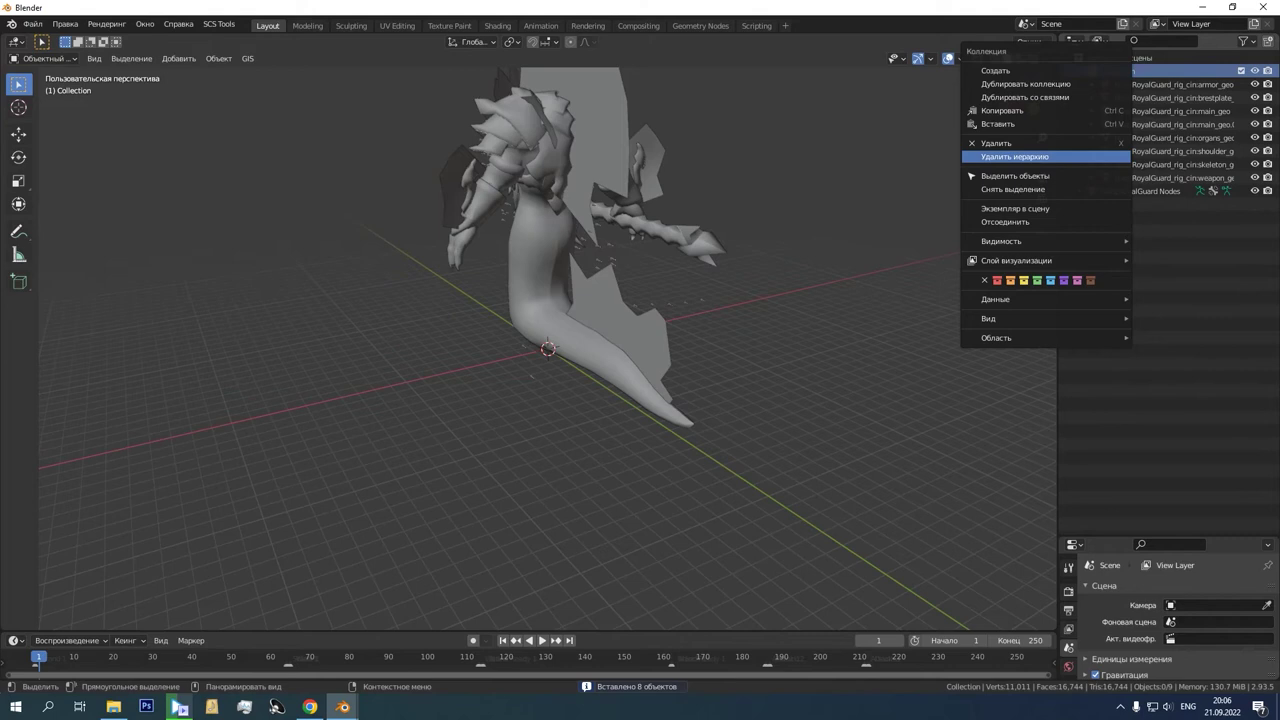
pyautogui.click(996, 143)
pyautogui.moveTo(600, 280); pyautogui.dragTo(845, 278, button='middle')
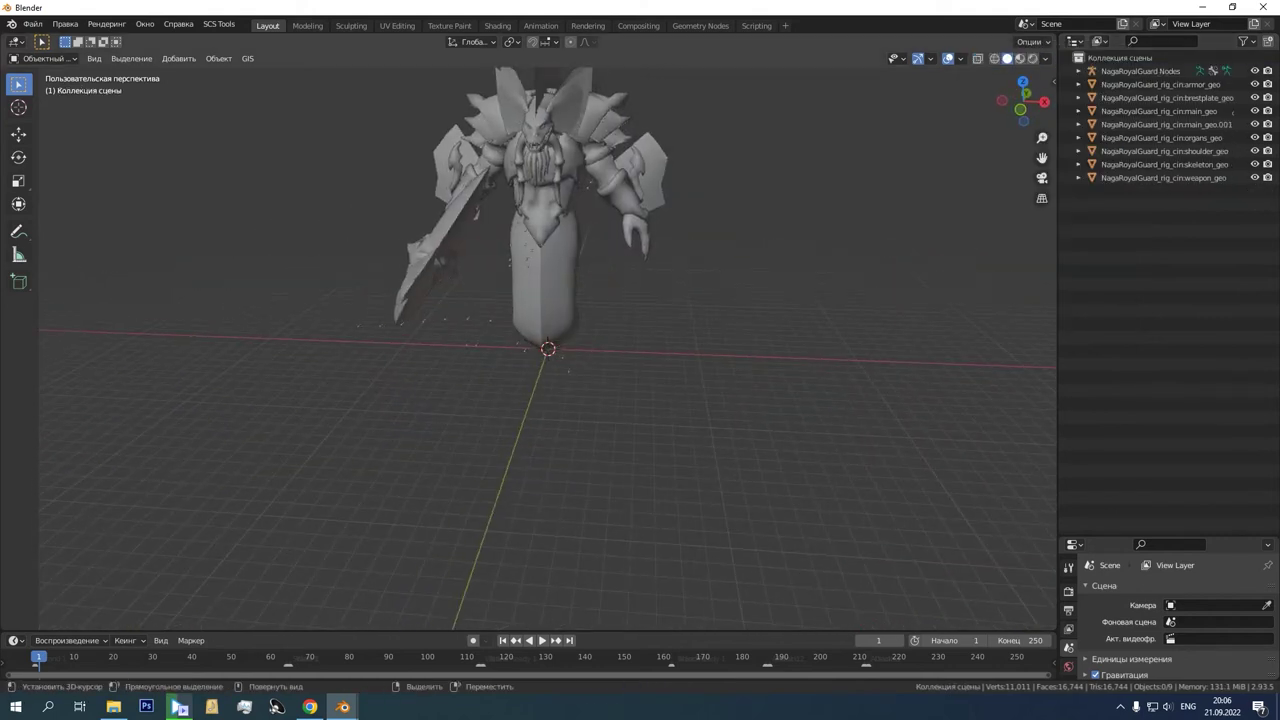
# Step: Set the Z rotation of the armor_geo mesh to 0°
pyautogui.click(1160, 85)
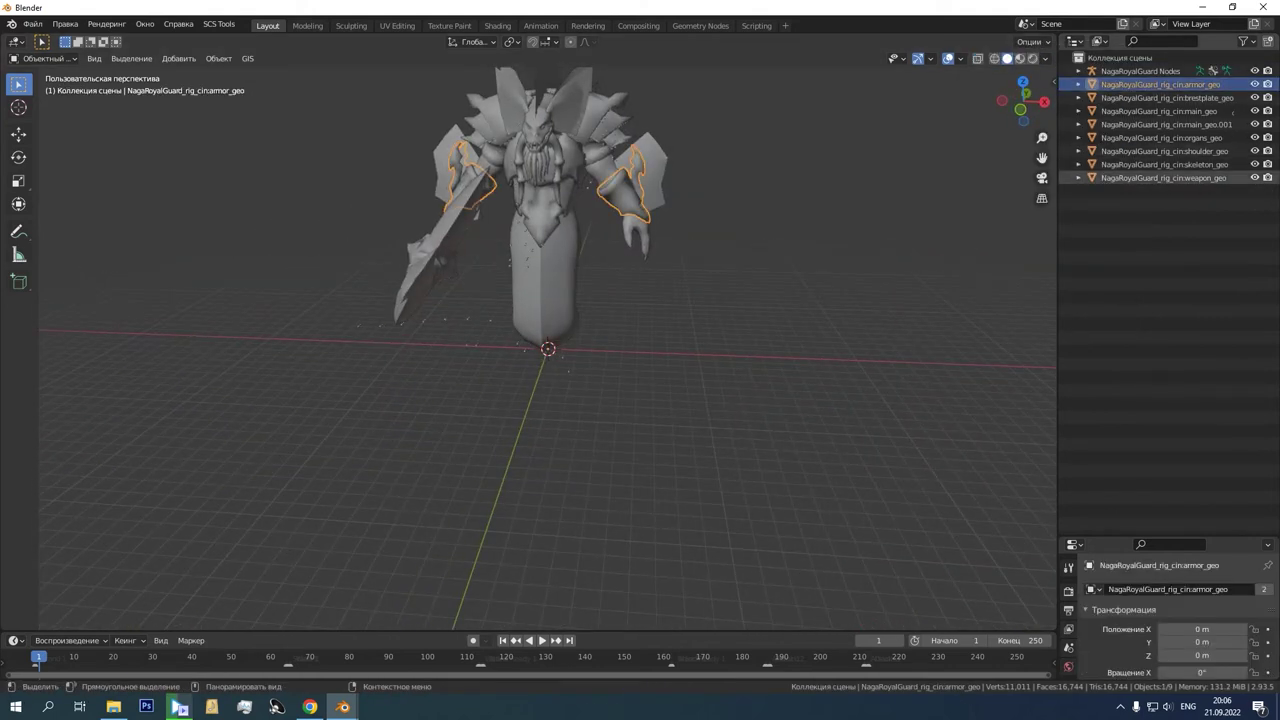
pyautogui.keyDown('shift'); pyautogui.click(1163, 178); pyautogui.keyUp('shift')
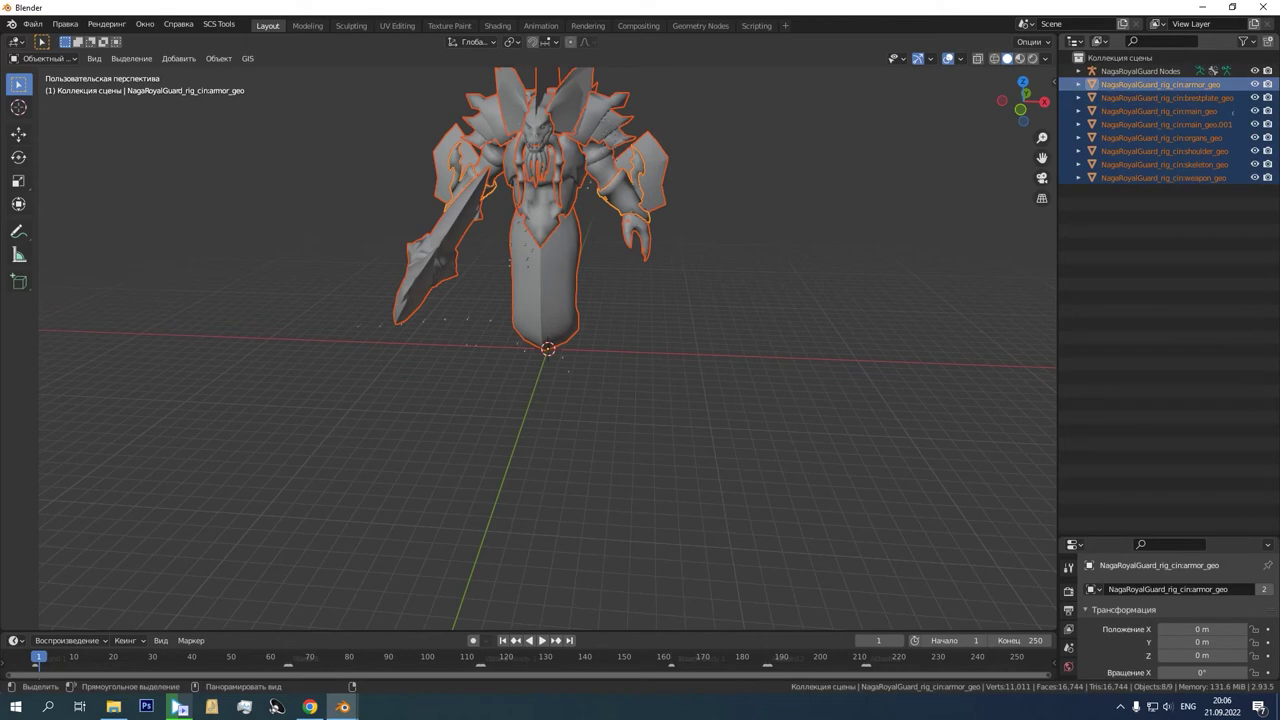
pyautogui.moveTo(625, 275); pyautogui.dragTo(592, 277, button='middle')
pyautogui.click(562, 282)
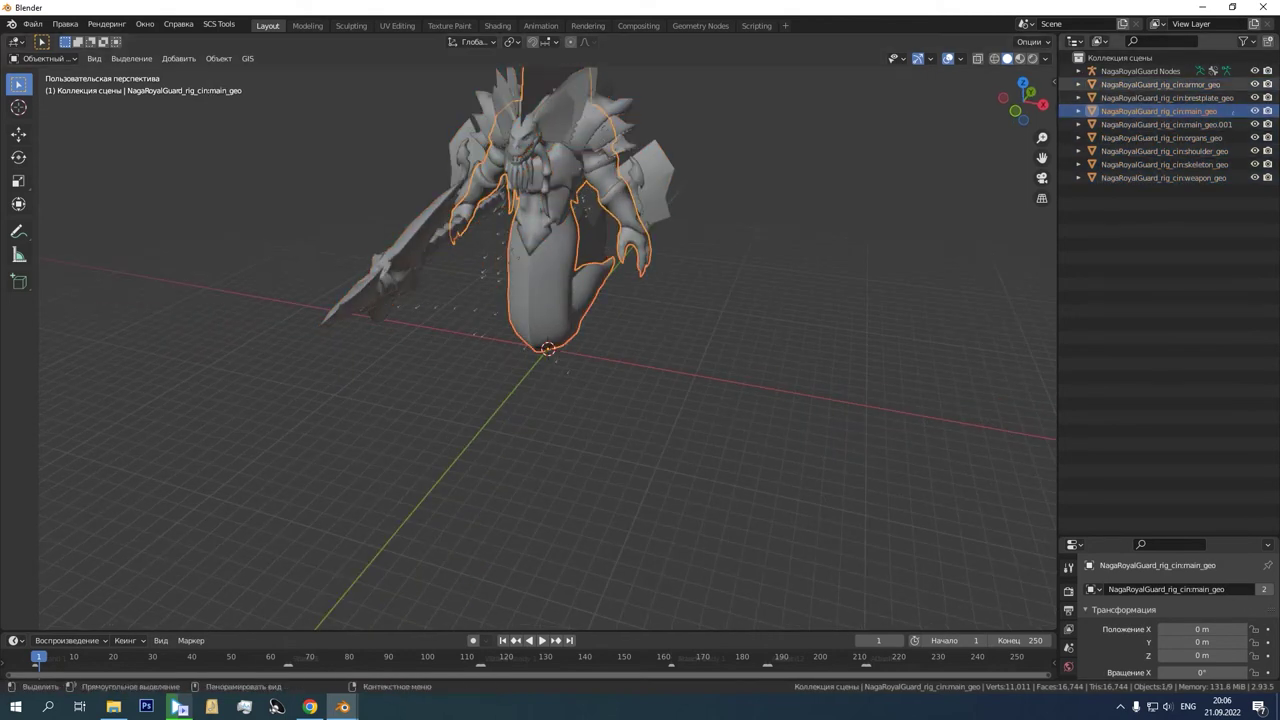
pyautogui.click(1160, 85)
pyautogui.press('n')
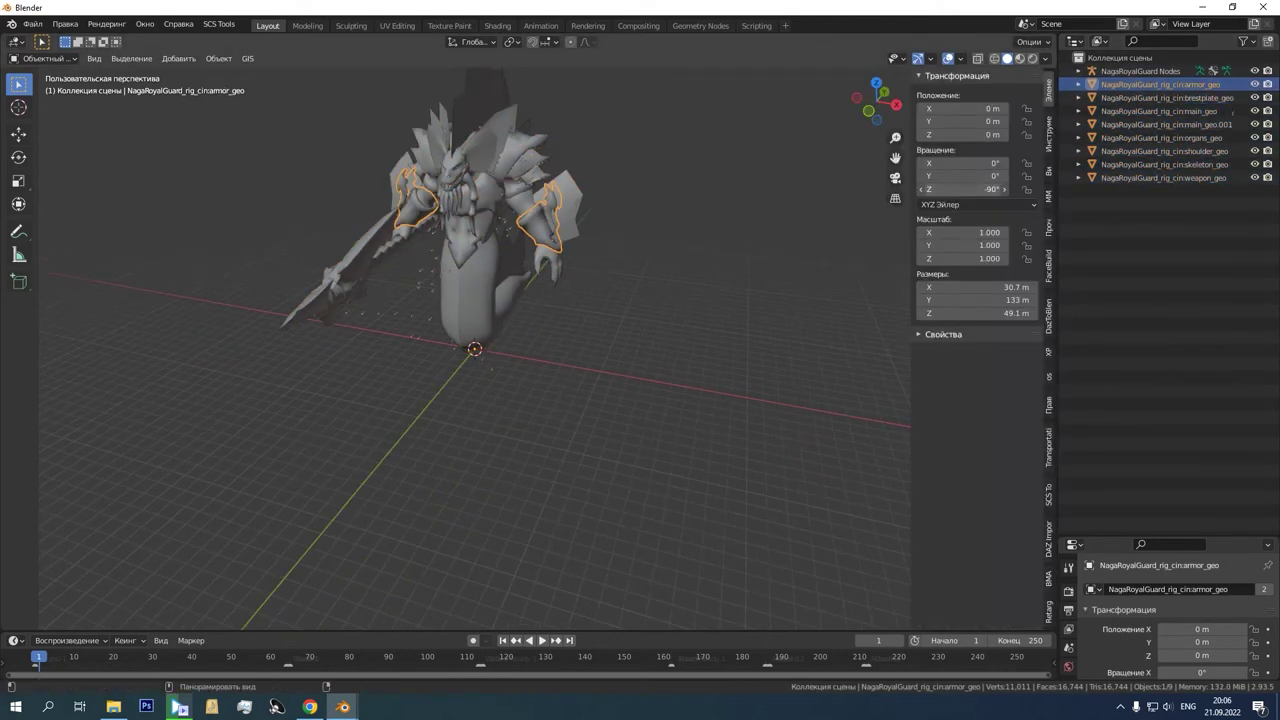
pyautogui.press('Return')
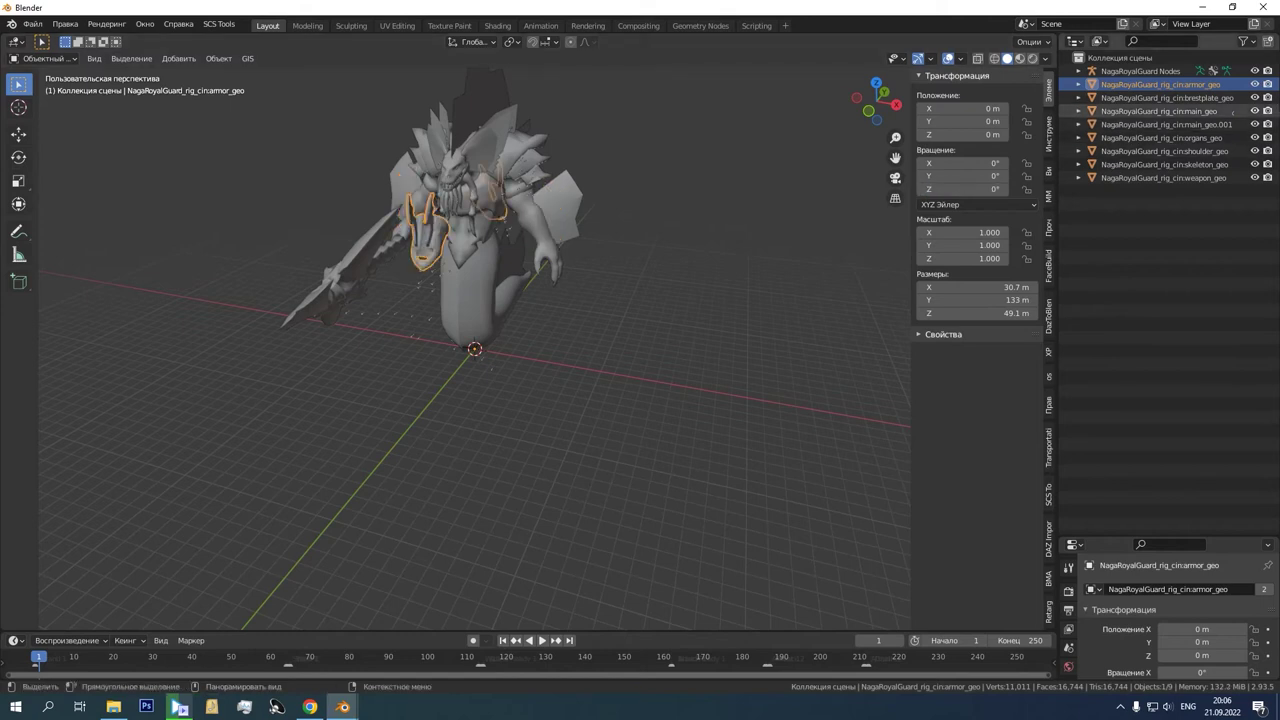
# Step: Set the Z rotation of the brestplate_geo and main_geo meshes to 0°
pyautogui.click(1165, 97)
pyautogui.click(965, 189)
pyautogui.write('0')
pyautogui.press('Return')
pyautogui.click(1160, 111)
pyautogui.click(965, 189)
pyautogui.write('0')
pyautogui.press('Return')
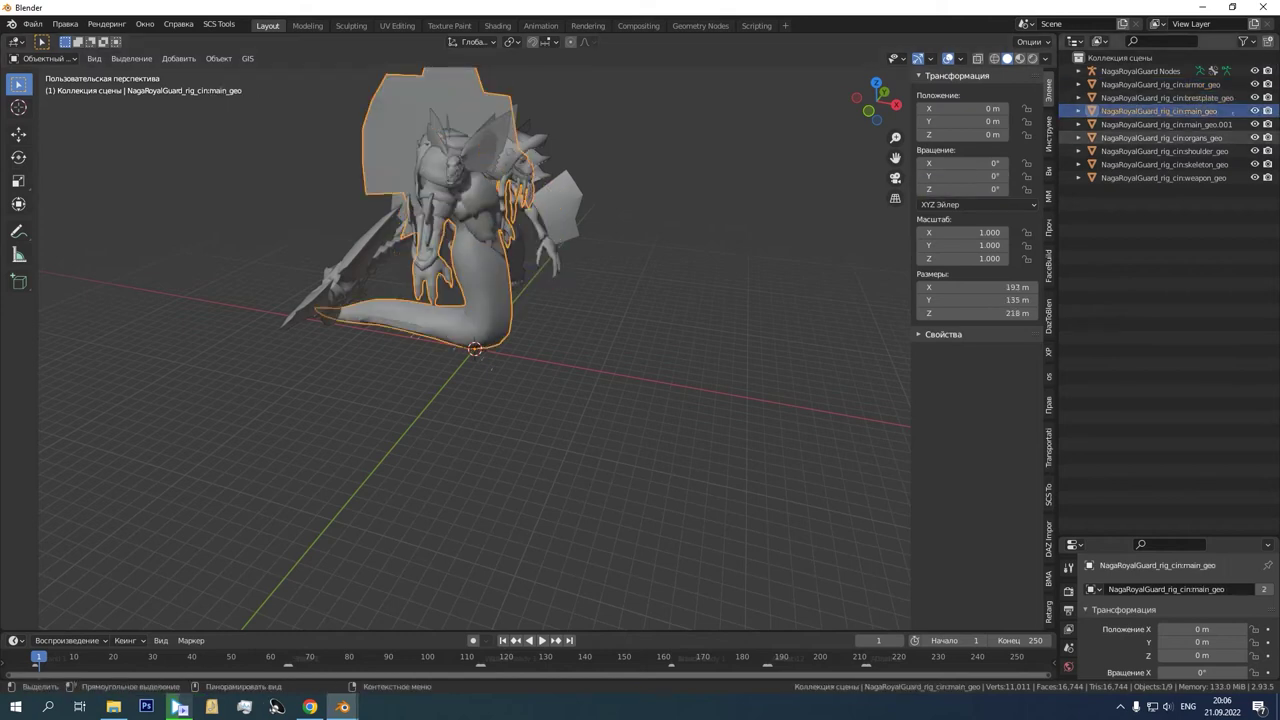
# Step: Set the Z rotation of the main_geo.001 and organs_geo meshes to 0°
pyautogui.click(1166, 125)
pyautogui.press('Return')
pyautogui.click(1161, 138)
pyautogui.click(965, 189)
pyautogui.write('0')
pyautogui.press('Return')
# Step: Set the Z rotation of the remaining shoulder, skeleton and weapon meshes to 0°
pyautogui.click(1164, 151)
pyautogui.click(965, 189)
pyautogui.write('0')
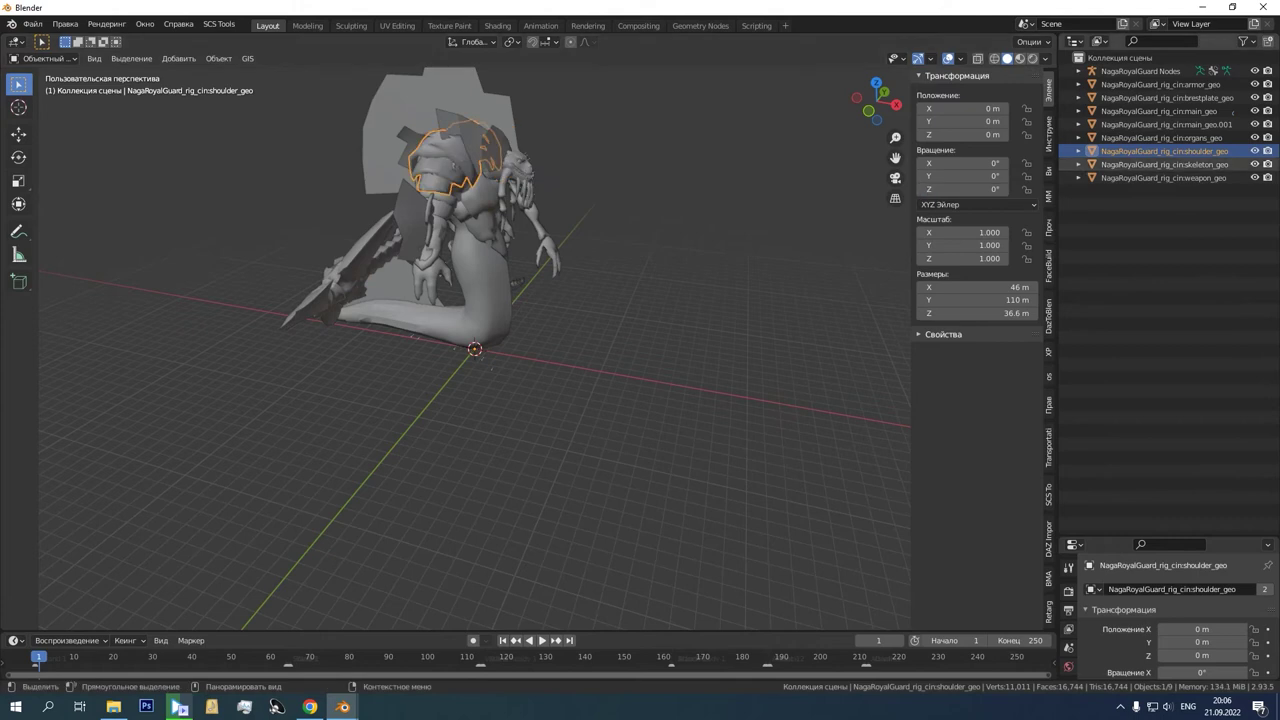
pyautogui.click(1163, 178)
pyautogui.click(965, 189)
pyautogui.write('0')
pyautogui.press('Return')
# Step: Select all the naga meshes and parent them to the NagaRoyalGuard Nodes armature
pyautogui.keyDown('shift'); pyautogui.click(1131, 85); pyautogui.keyUp('shift')
pyautogui.moveTo(1131, 84); pyautogui.dragTo(1131, 97)
pyautogui.rightClick(480, 212)
pyautogui.click(1131, 85)
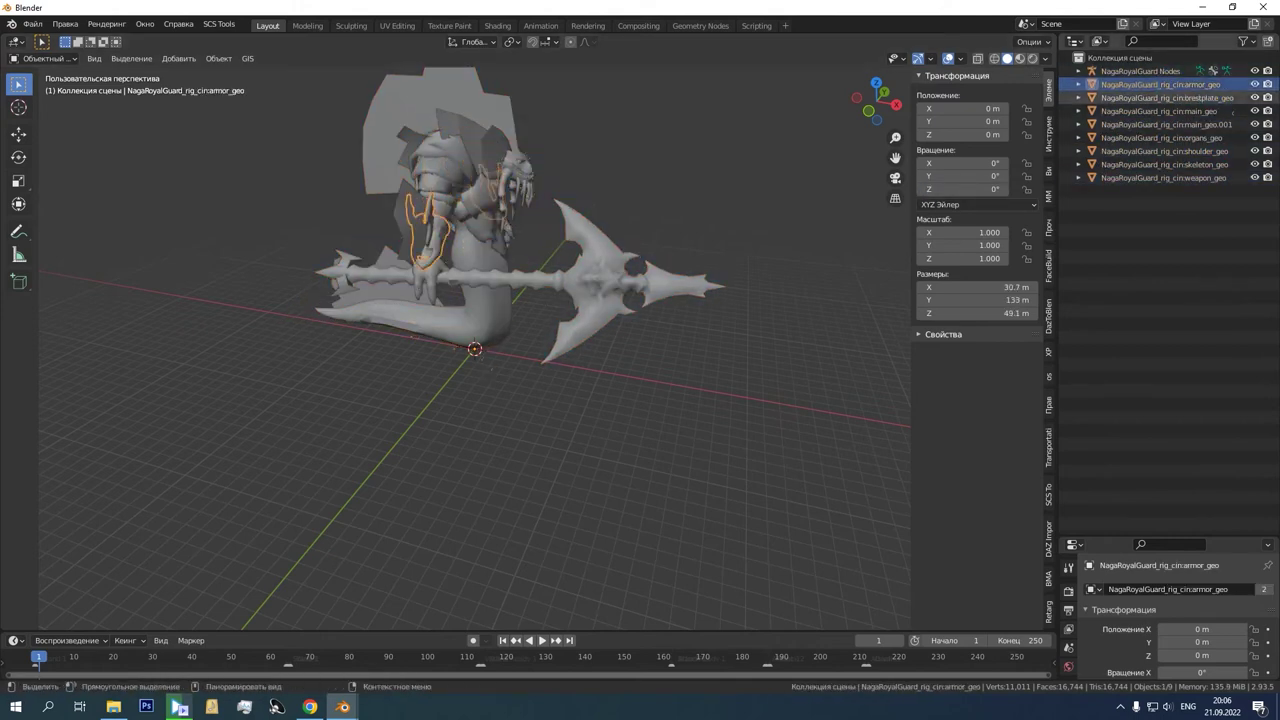
pyautogui.press('a')
pyautogui.keyDown('shift'); pyautogui.rightClick(491, 368); pyautogui.keyUp('shift')
pyautogui.hotkey('ctrl', 'p')
pyautogui.click(491, 369)
# Step: Show the data properties of the NagaRoyalGuard Nodes armature and choose #UNANIMATED among its WarCraft 3 animations
pyautogui.click(1140, 71)
pyautogui.moveTo(1140, 537); pyautogui.dragTo(1140, 102)
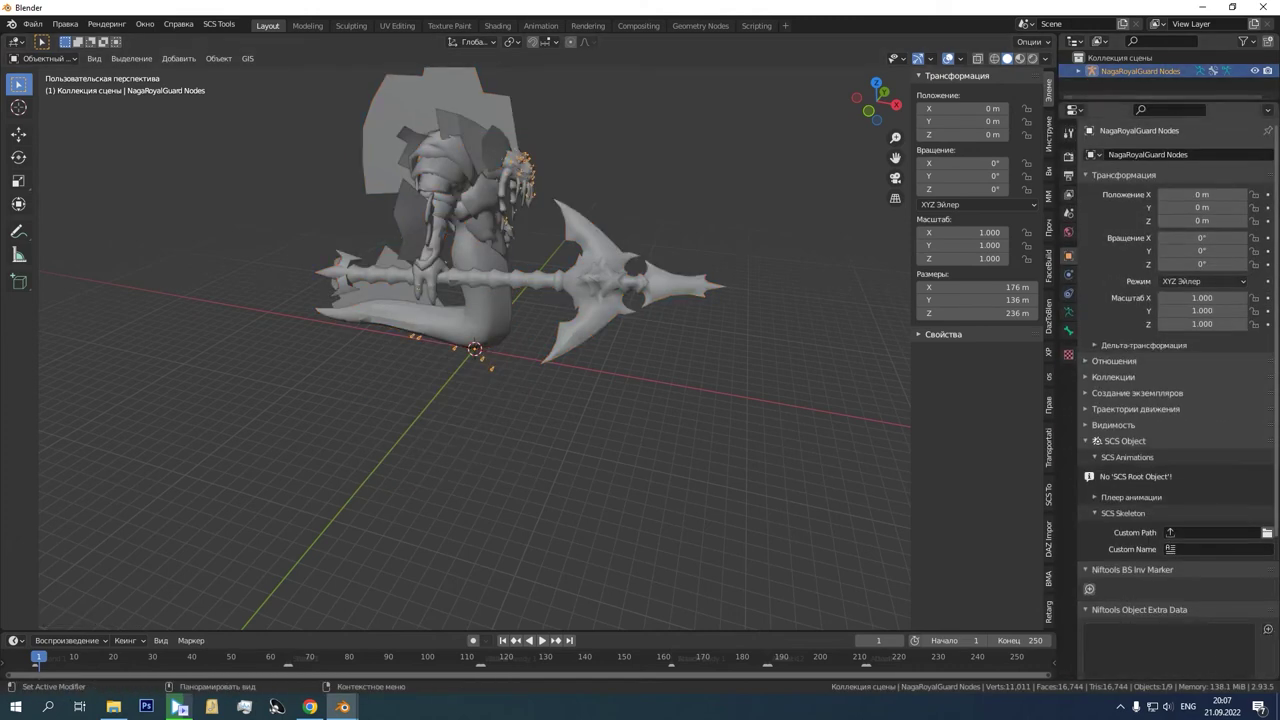
pyautogui.scroll(-3, 1170, 390)
pyautogui.scroll(-1, 1170, 390)
pyautogui.click(1068, 312)
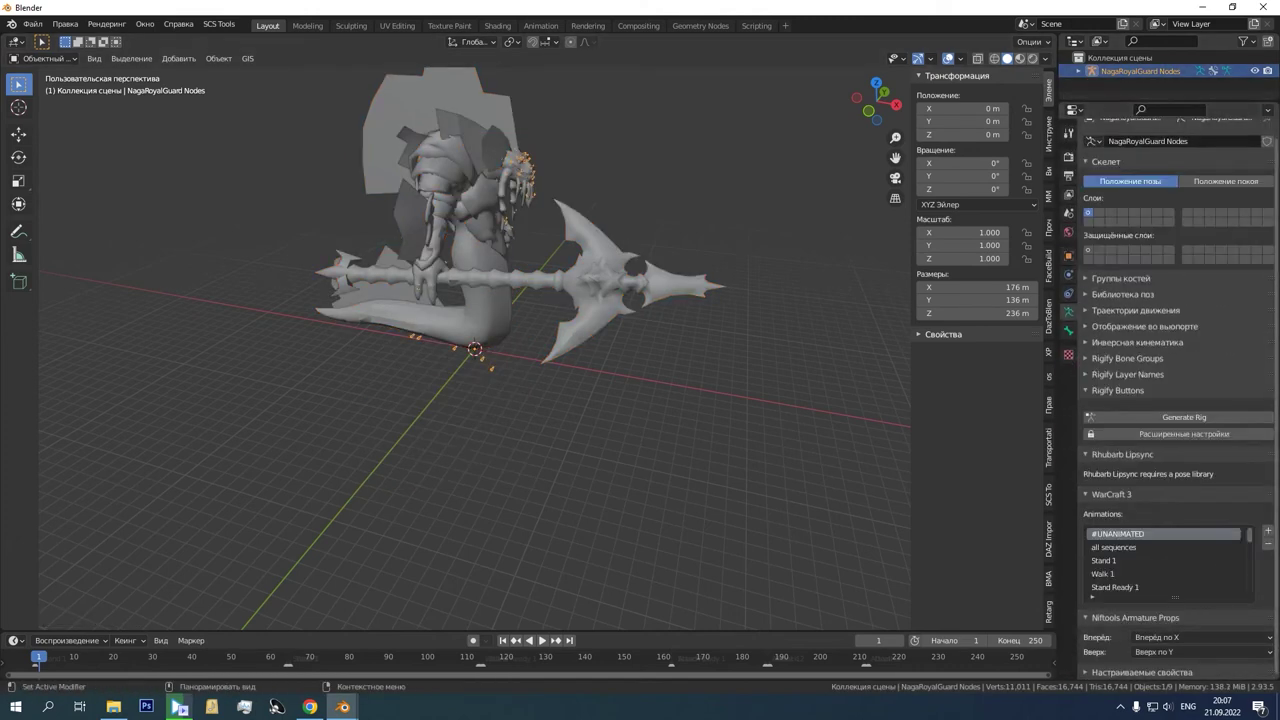
pyautogui.click(1114, 547)
pyautogui.click(1118, 534)
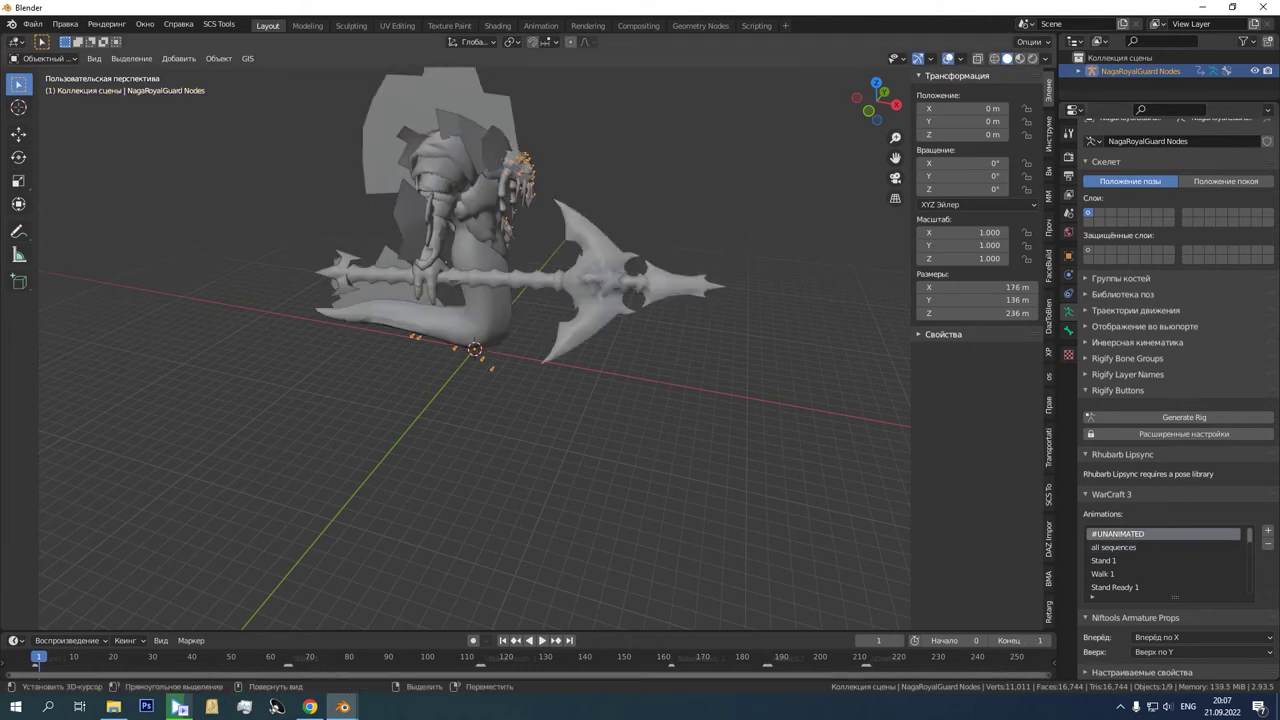
pyautogui.moveTo(700, 400); pyautogui.dragTo(472, 396, button='middle')
pyautogui.keyDown('shift'); pyautogui.moveTo(480, 300); pyautogui.dragTo(584, 410, button='middle'); pyautogui.keyUp('shift')
# Step: Switch to File Explorer and create a folder named "03 Transfer Data (Skeleton and Animations)" in Warcraft Reforged
pyautogui.moveTo(114, 706)
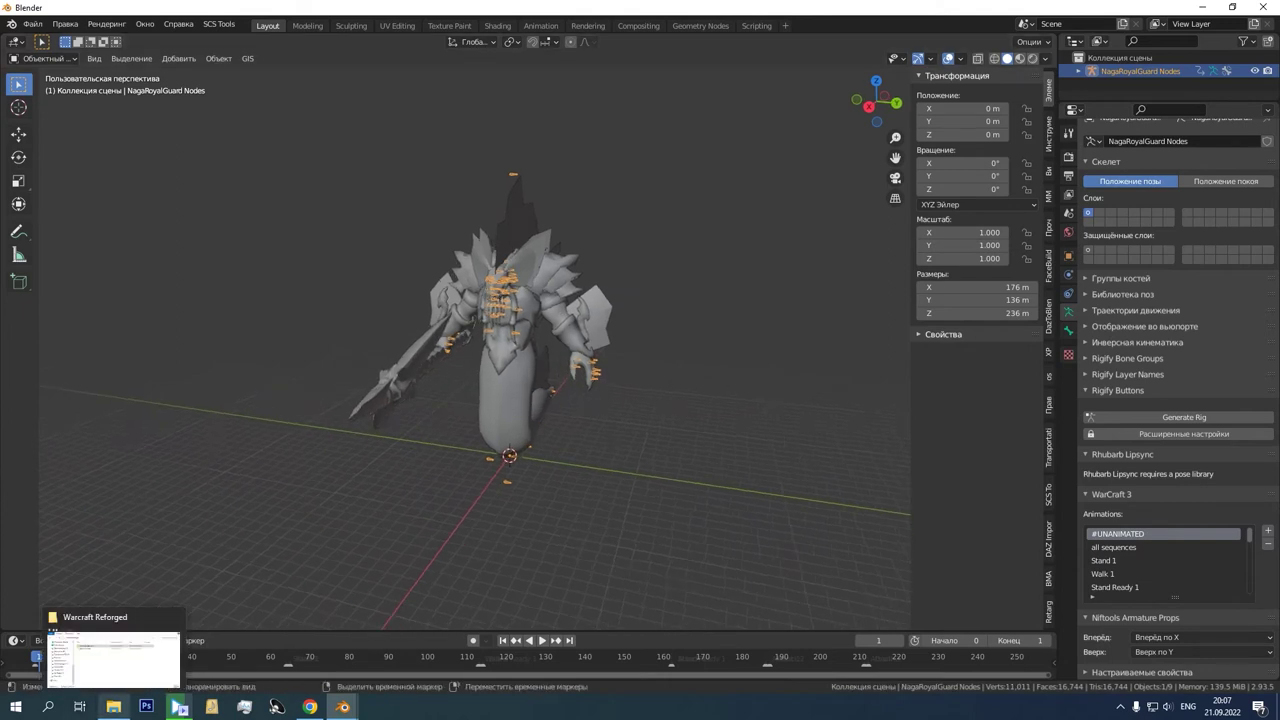
pyautogui.click(116, 652)
pyautogui.rightClick(330, 319)
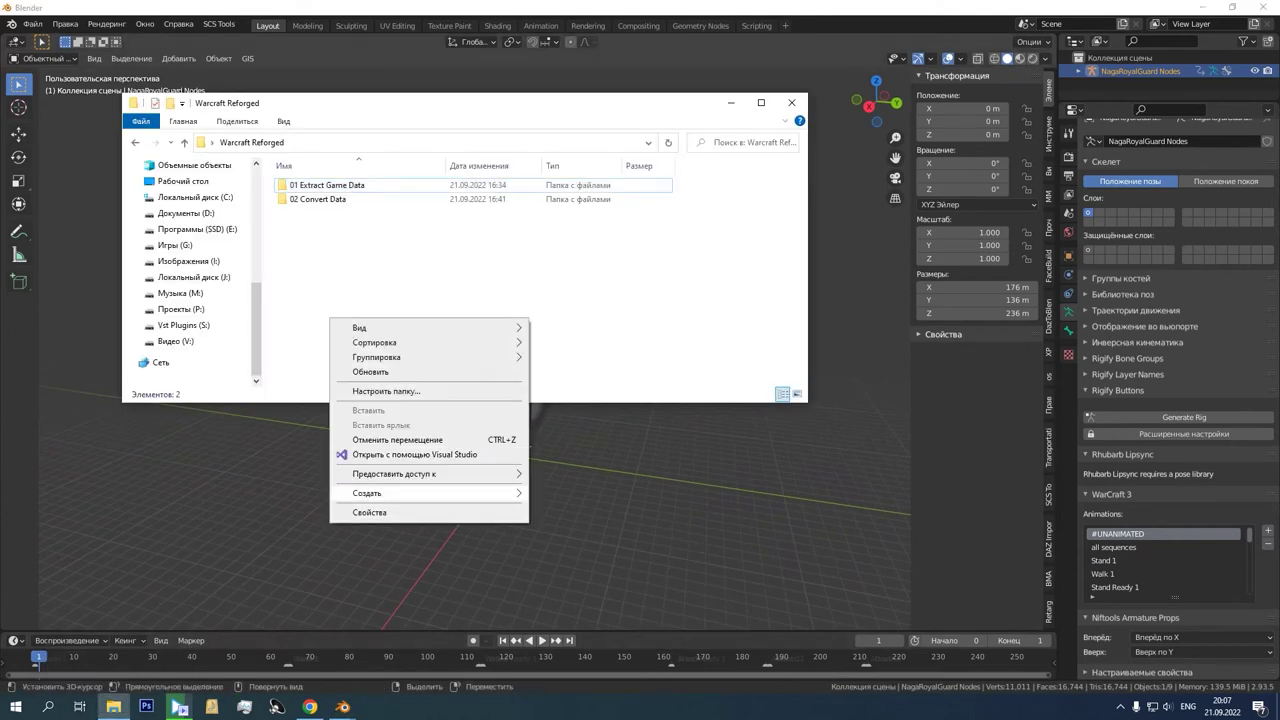
pyautogui.moveTo(367, 493)
pyautogui.click(560, 494)
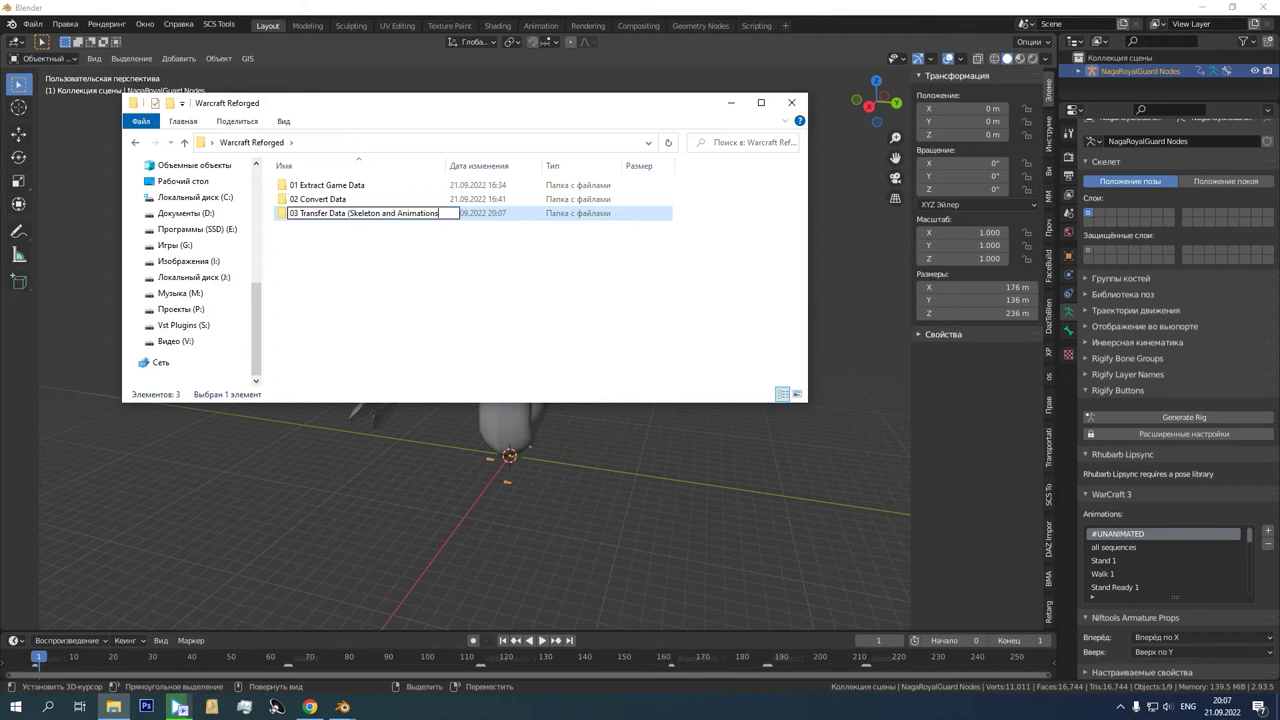
pyautogui.press('Return')
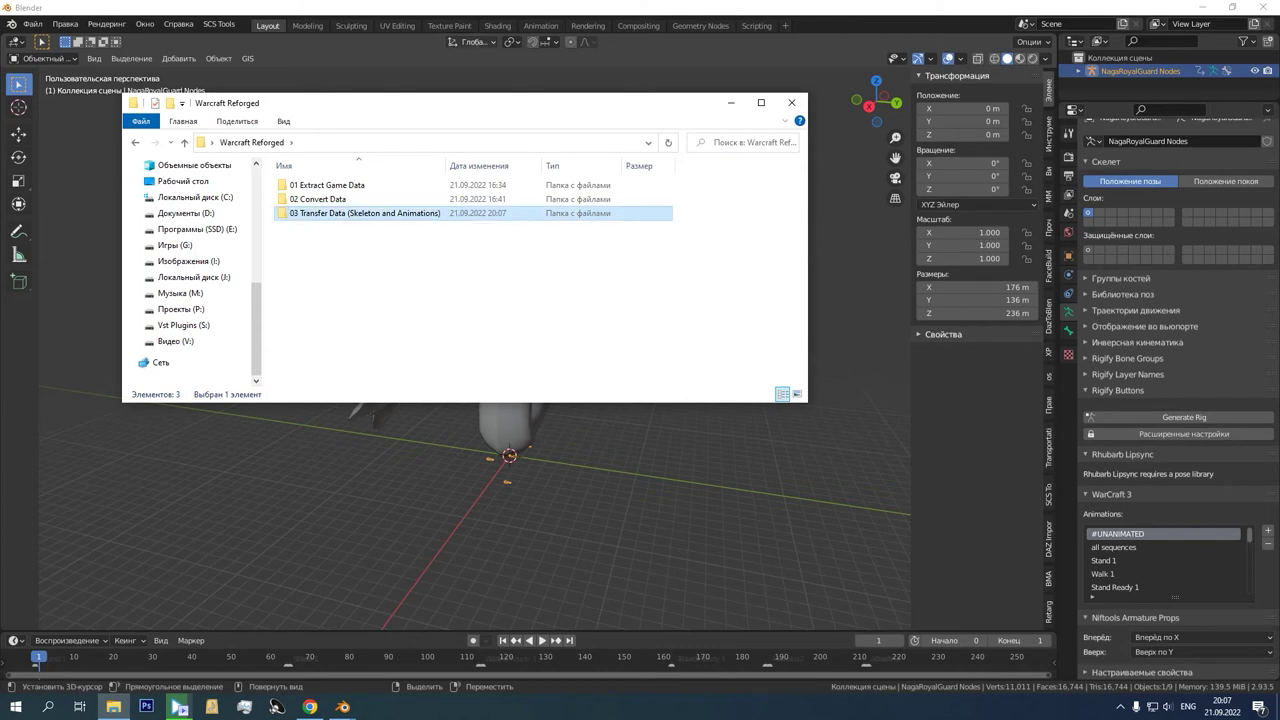
# Step: Switch to Blender, select all objects and save the scene as nagaroyalguard.blend in the 03 Transfer Data (Skeleton and Animations) folder
pyautogui.hotkey('alt', 'Tab')
pyautogui.moveTo(560, 350); pyautogui.dragTo(524, 357, button='middle')
pyautogui.press('a')
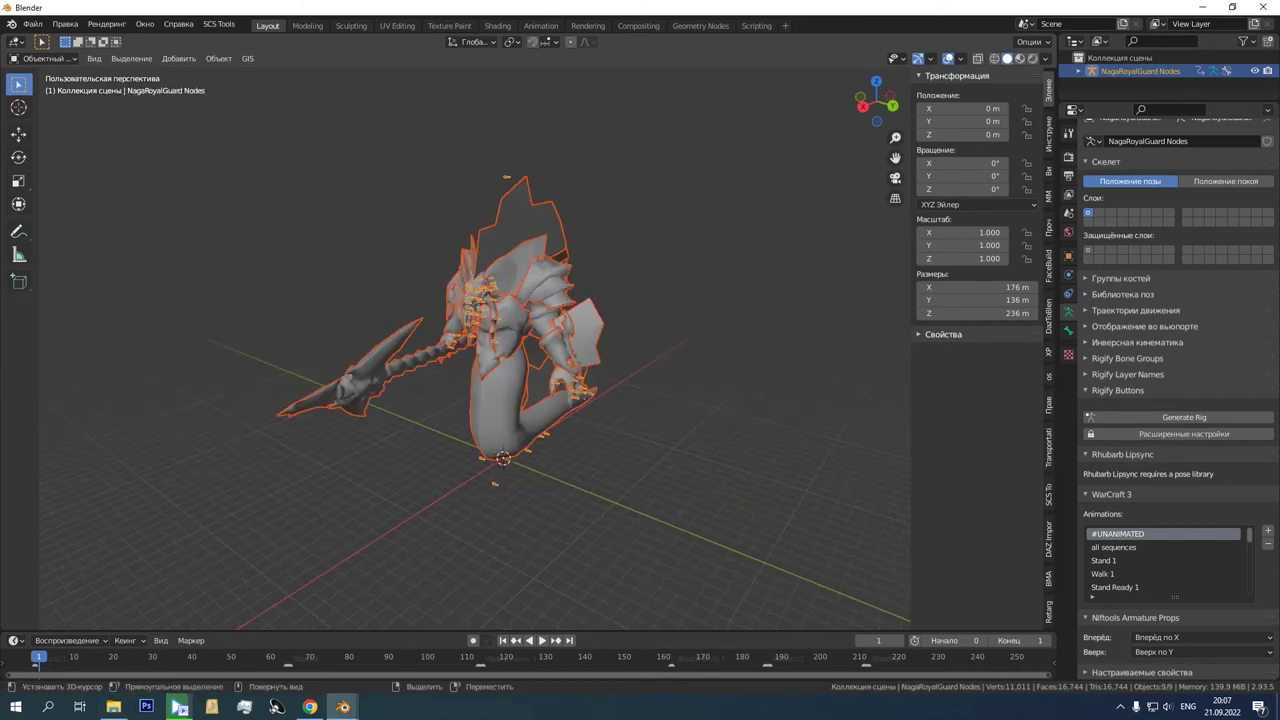
pyautogui.click(33, 24)
pyautogui.click(70, 138)
pyautogui.click(280, 172)
pyautogui.click(275, 103)
pyautogui.doubleClick(482, 174)
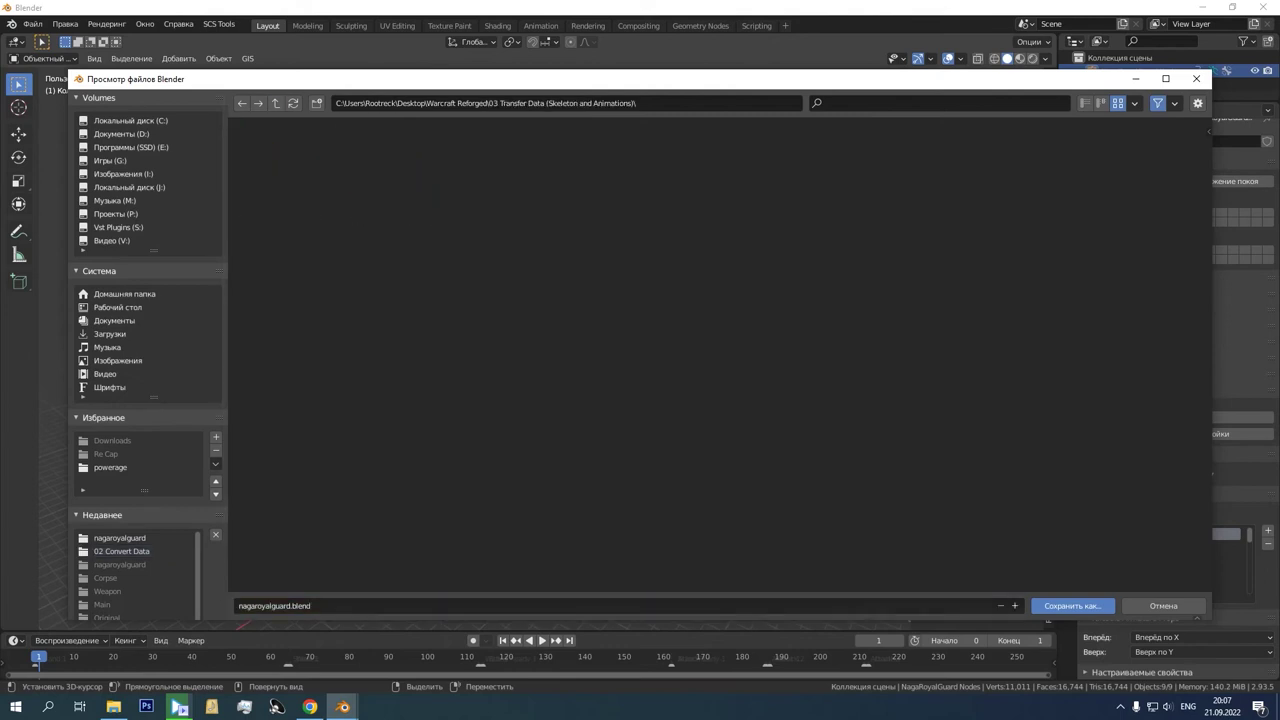
pyautogui.click(1073, 606)
# Step: Close the Blender session holding the 02 Convert Data version of nagaroyalguard.blend without saving its changes
pyautogui.moveTo(475, 350); pyautogui.dragTo(543, 328, button='middle')
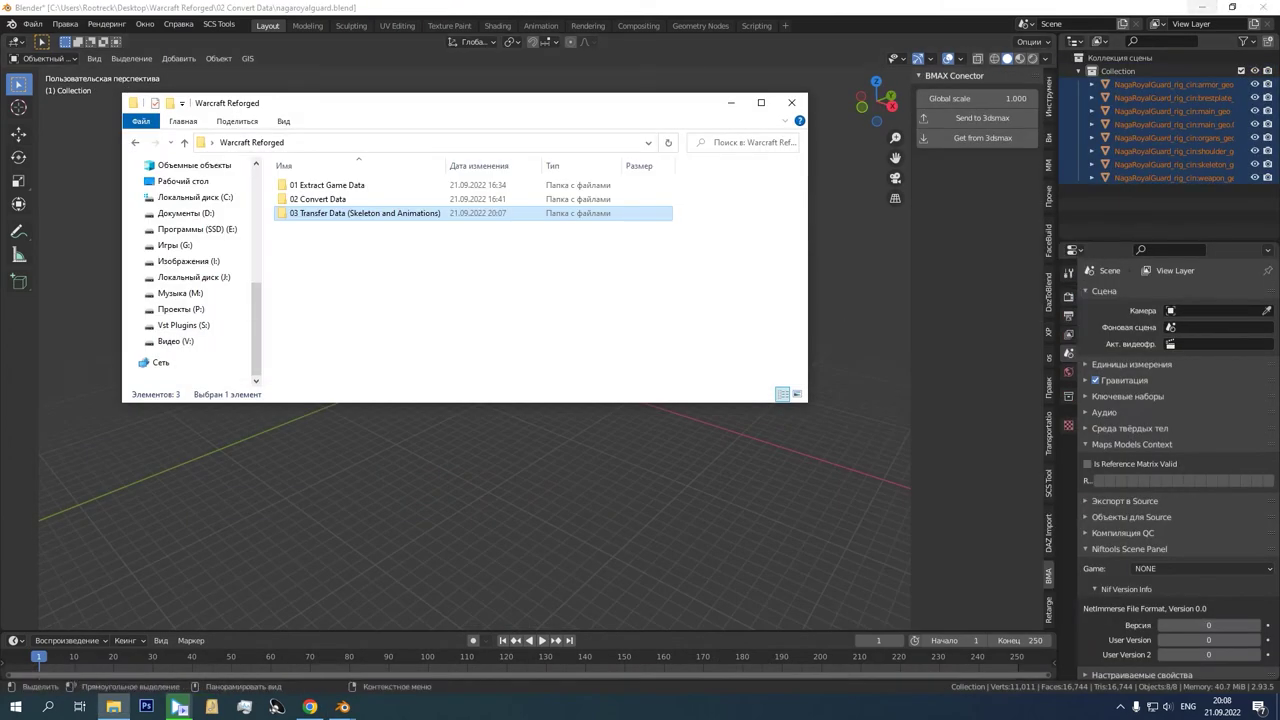
pyautogui.click(1264, 7)
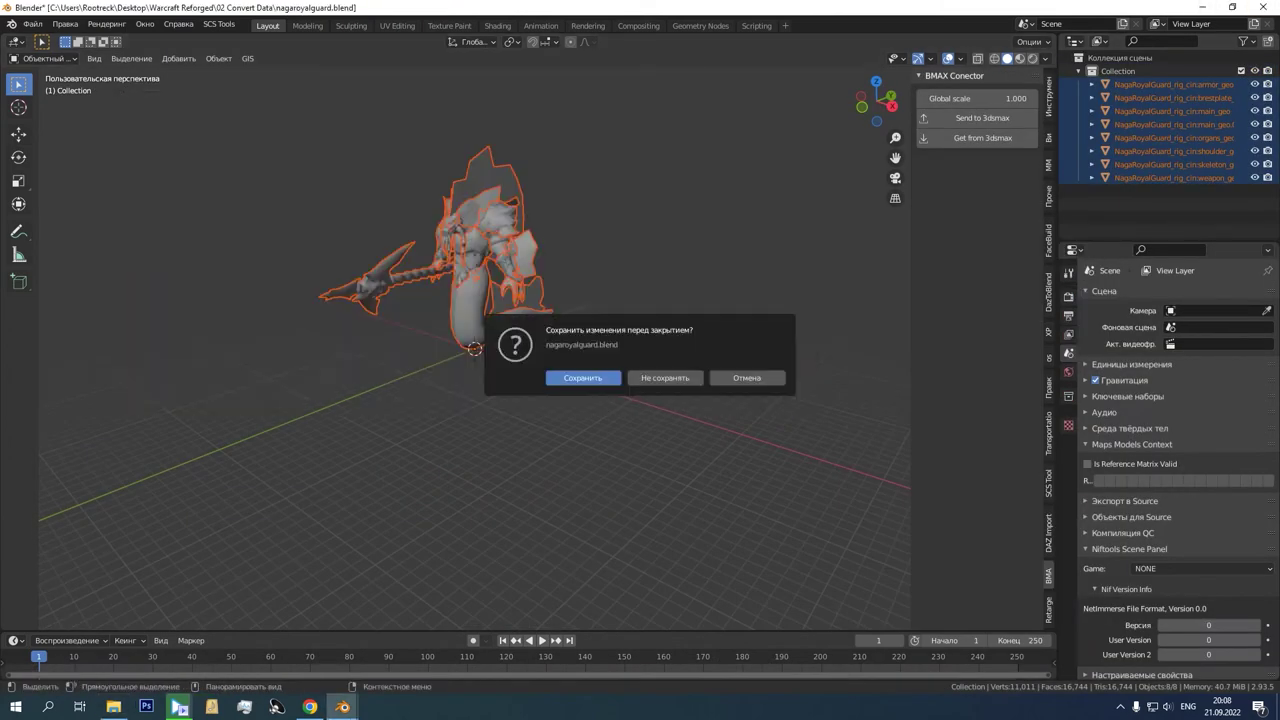
pyautogui.click(666, 378)
# Step: Create a folder named "04 Finaling" in the Warcraft Reforged folder
pyautogui.rightClick(534, 320)
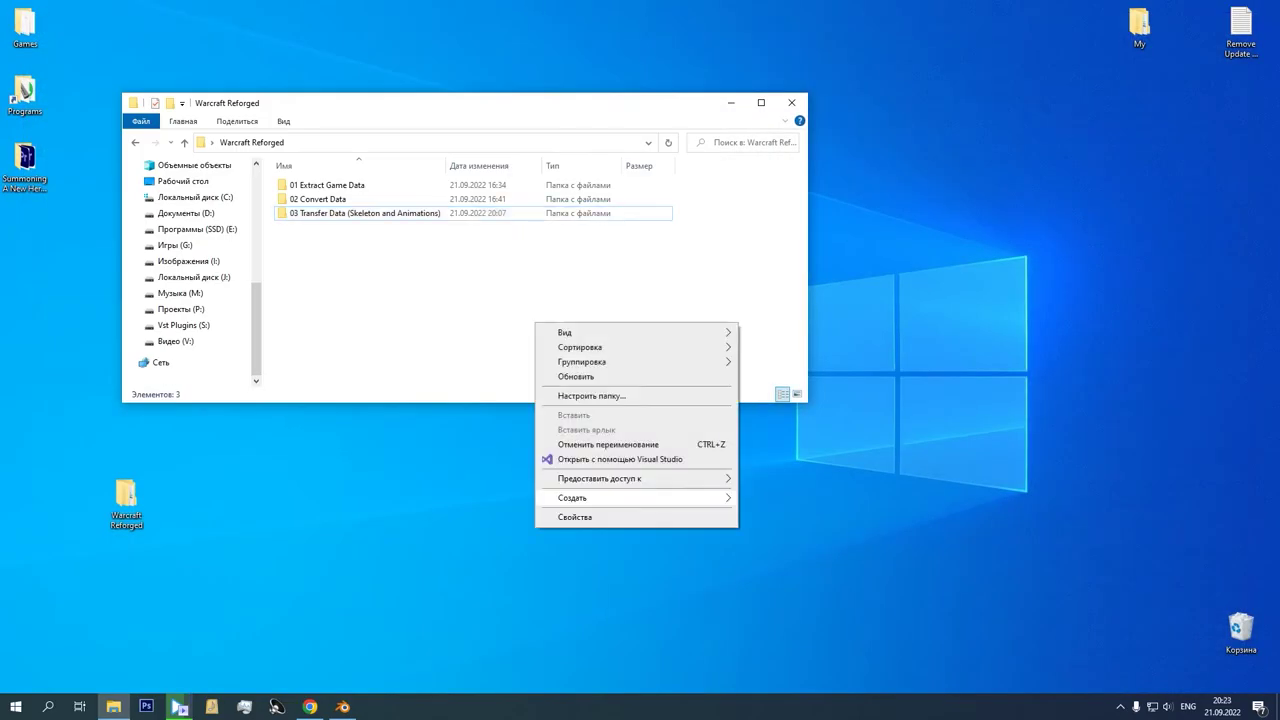
pyautogui.moveTo(570, 497)
pyautogui.click(780, 500)
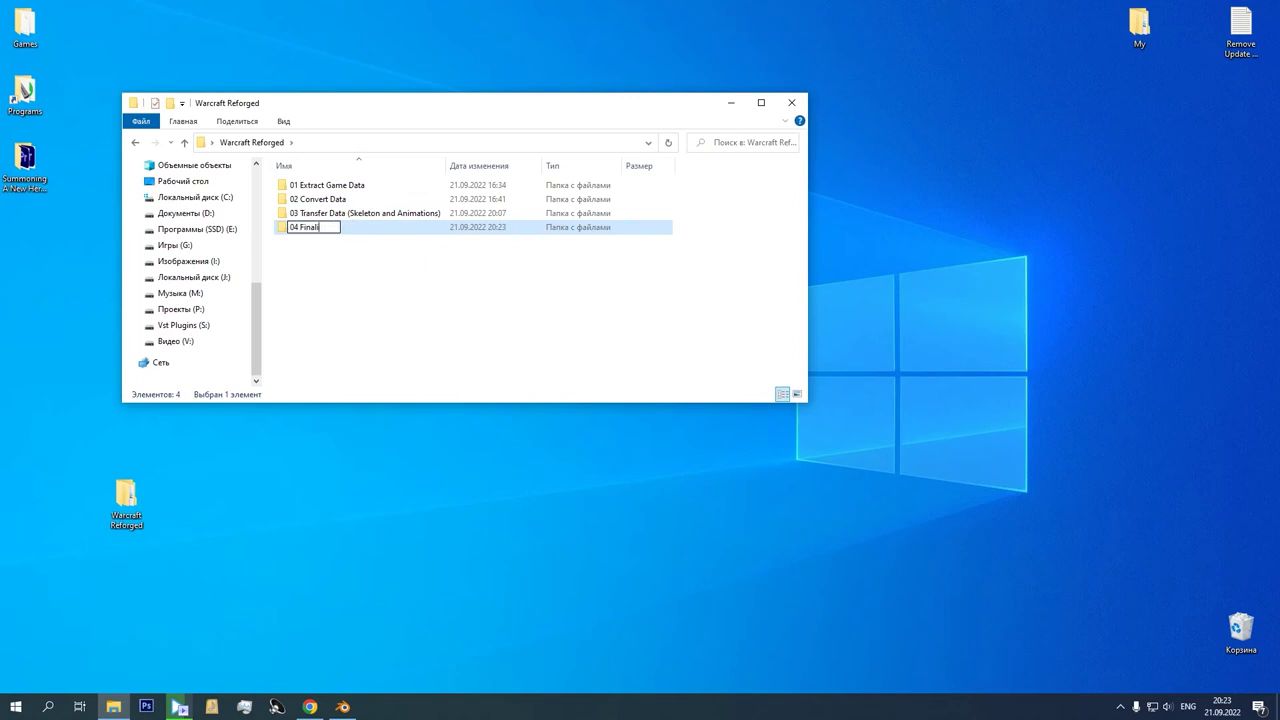
pyautogui.press('Return')
# Step: Open 01 Extract Game Data in a second window down to _hd.w3mod, and open 04 Finaling in the first window
pyautogui.rightClick(508, 187)
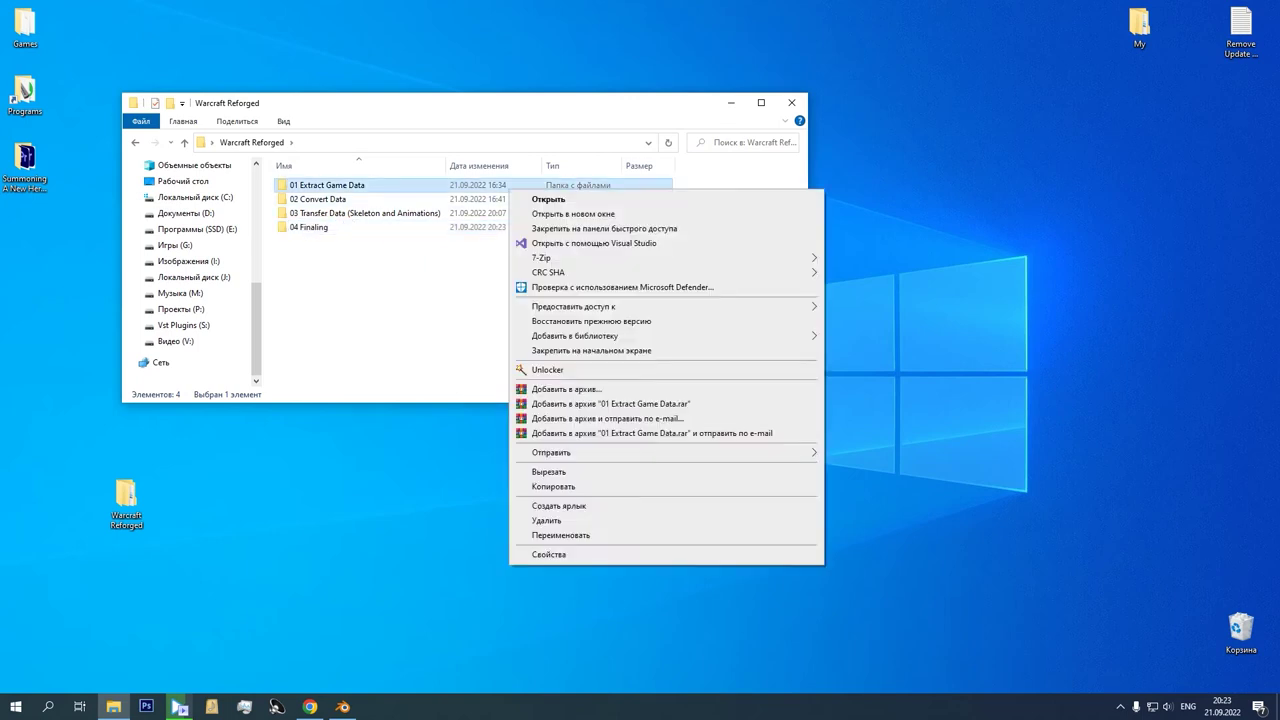
pyautogui.click(571, 214)
pyautogui.moveTo(640, 338); pyautogui.dragTo(817, 308)
pyautogui.doubleClick(480, 227)
pyautogui.doubleClick(812, 390)
pyautogui.doubleClick(812, 390)
# Step: Create a folder named "Original" in 04 Finaling
pyautogui.rightClick(477, 290)
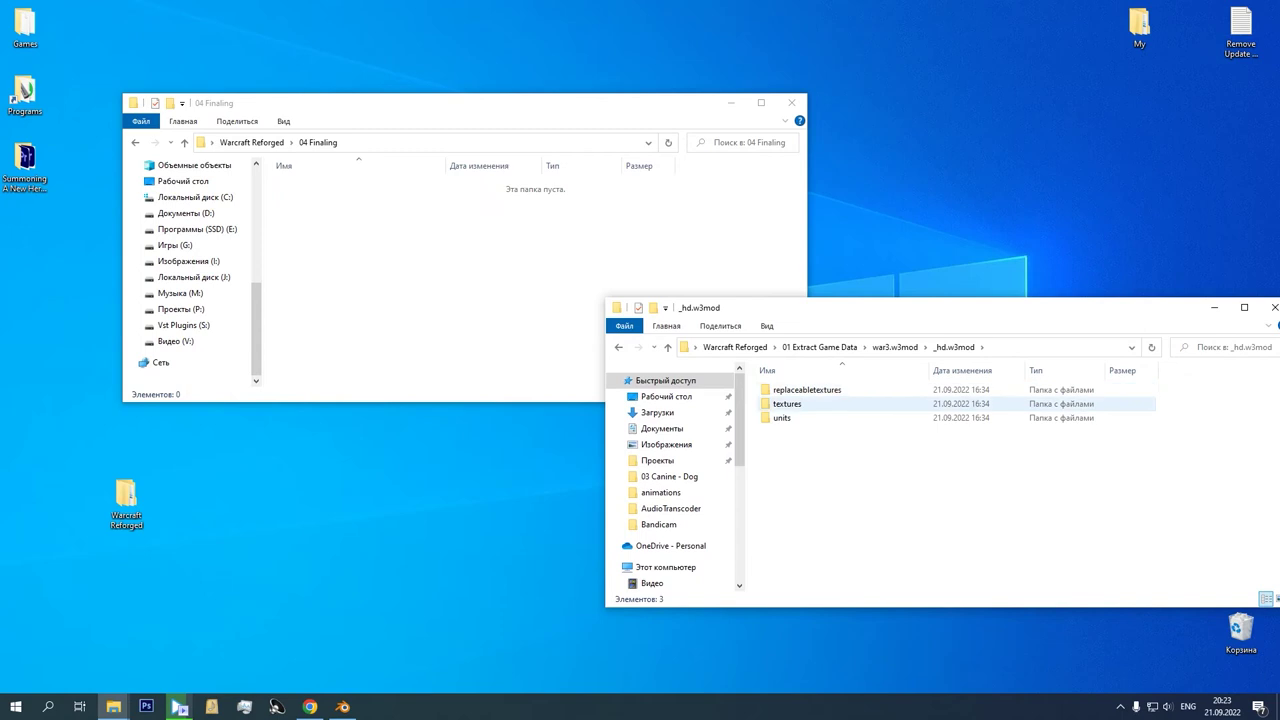
pyautogui.moveTo(530, 466)
pyautogui.click(708, 467)
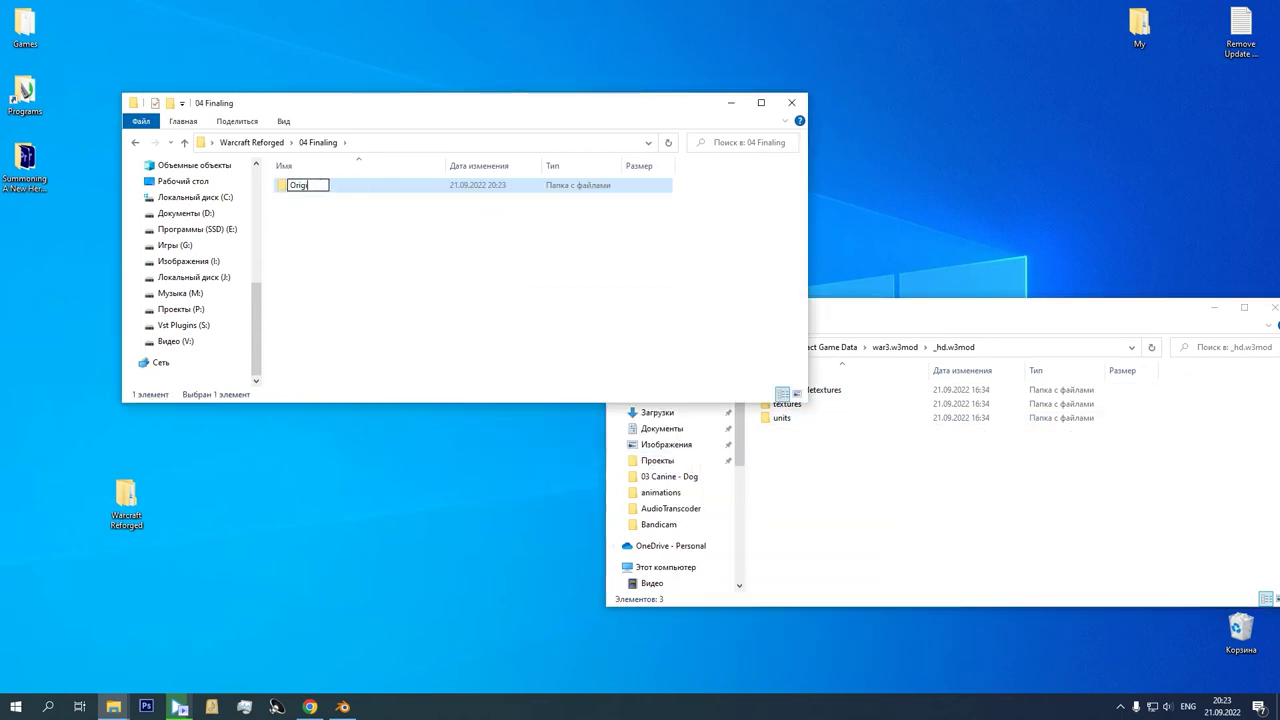
pyautogui.press('Return')
# Step: Copy nagaroyalguard.facefx_ingame, nagaroyalguard.mdx and nagaroyalguard_portrait.mdx from the extracted units/naga/nagaroyalguard folder into Original
pyautogui.doubleClick(790, 418)
pyautogui.doubleClick(796, 390)
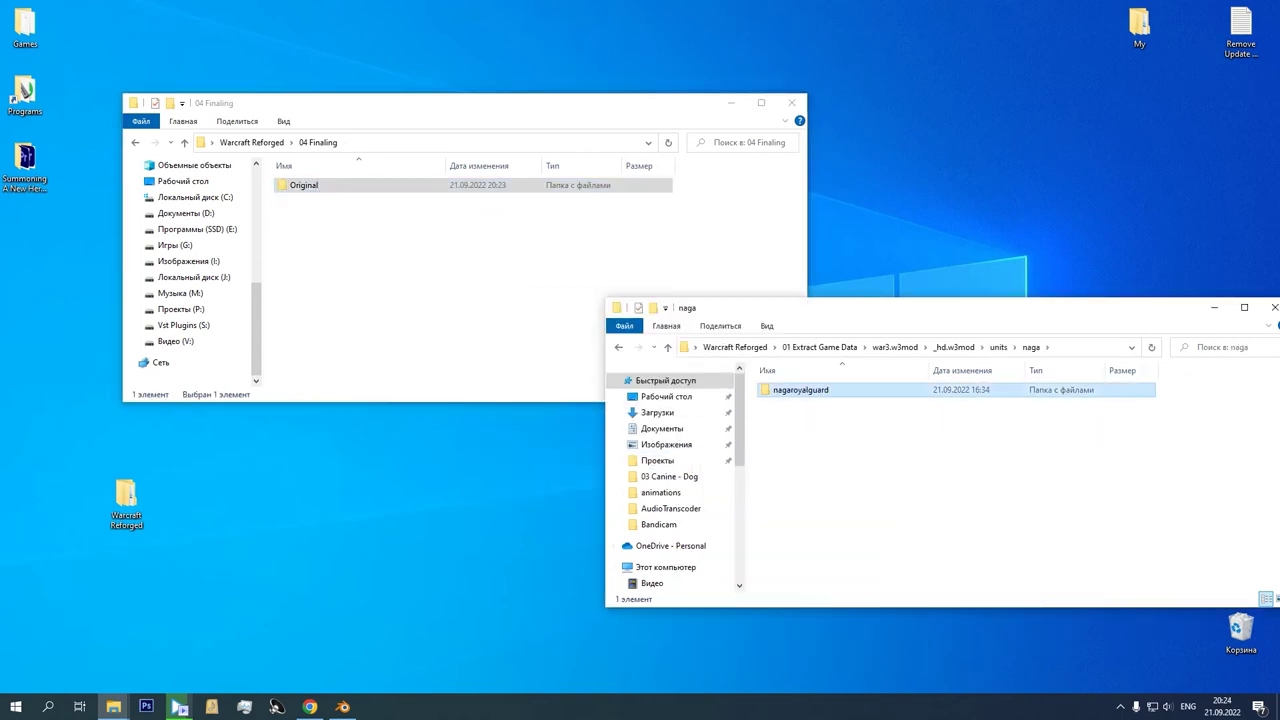
pyautogui.doubleClick(808, 390)
pyautogui.doubleClick(306, 185)
pyautogui.click(792, 405)
pyautogui.keyDown('ctrl'); pyautogui.click(868, 405); pyautogui.keyUp('ctrl')
pyautogui.keyDown('ctrl'); pyautogui.click(1172, 410); pyautogui.keyUp('ctrl')
pyautogui.rightClick(1172, 420)
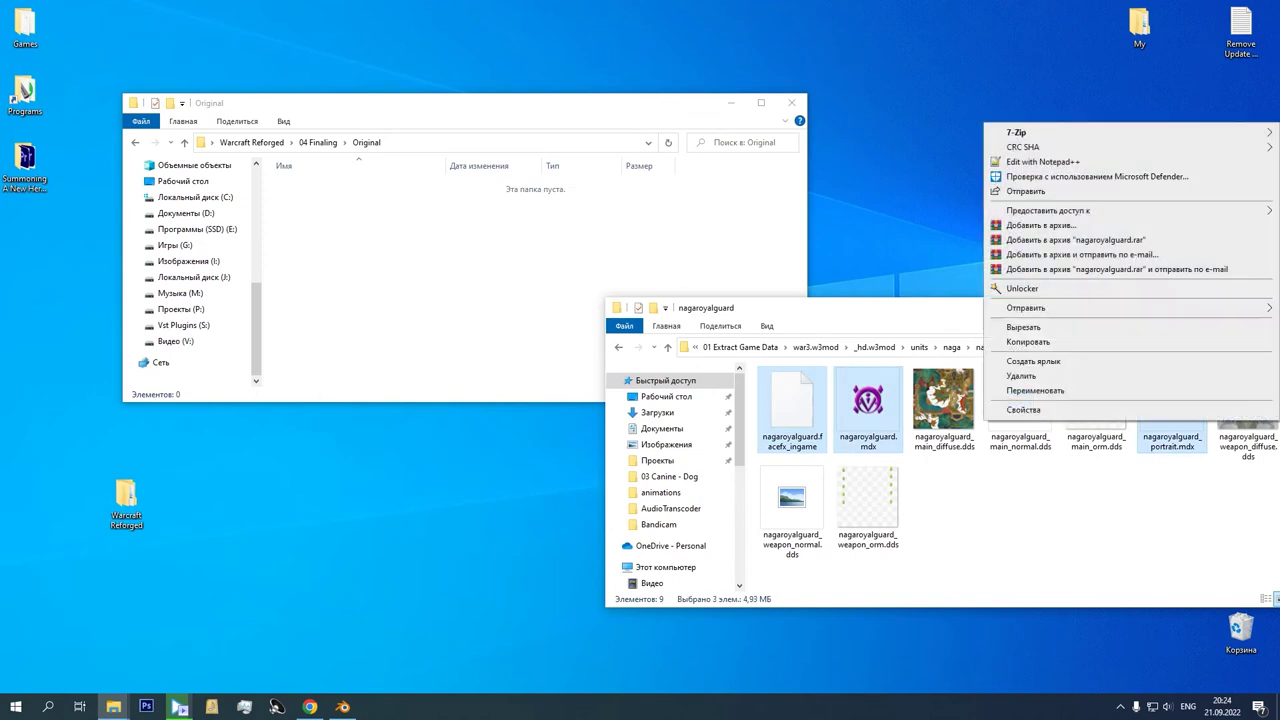
pyautogui.click(1070, 341)
pyautogui.rightClick(410, 271)
pyautogui.click(449, 363)
# Step: Return to 04 Finaling and create a folder named "Textures" in it
pyautogui.click(318, 142)
pyautogui.rightClick(395, 281)
pyautogui.moveTo(432, 456)
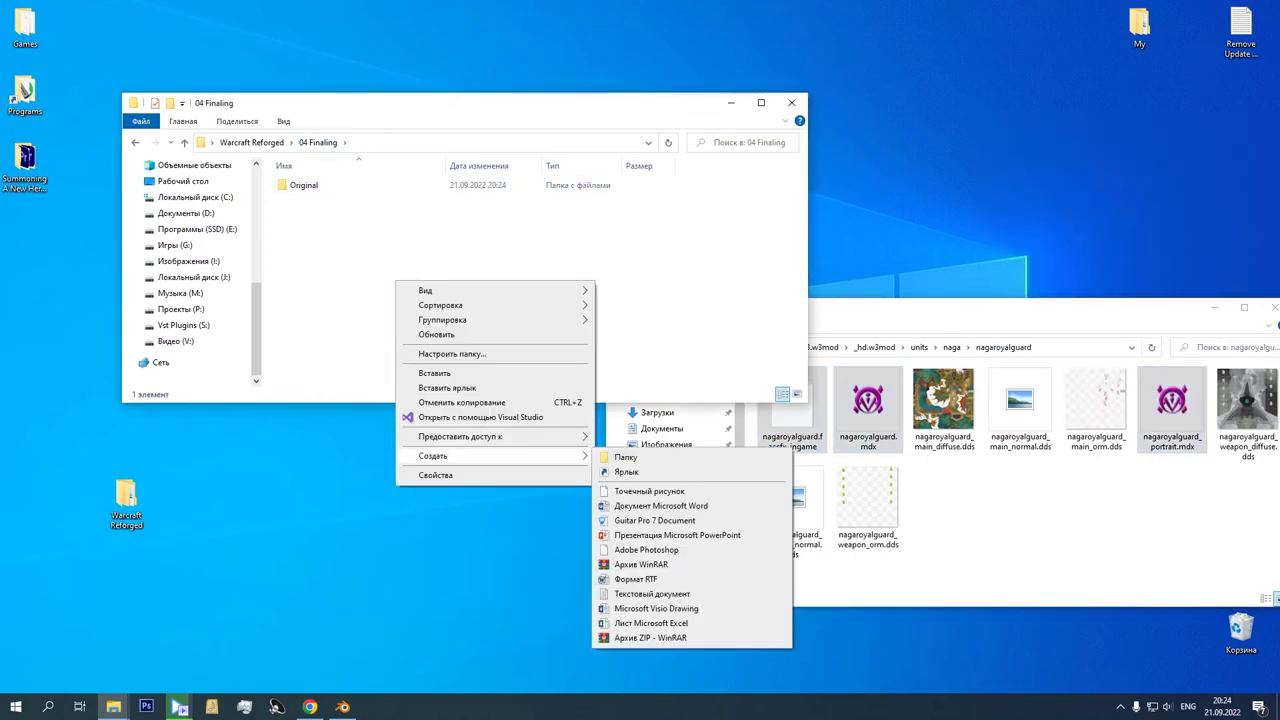
pyautogui.click(626, 457)
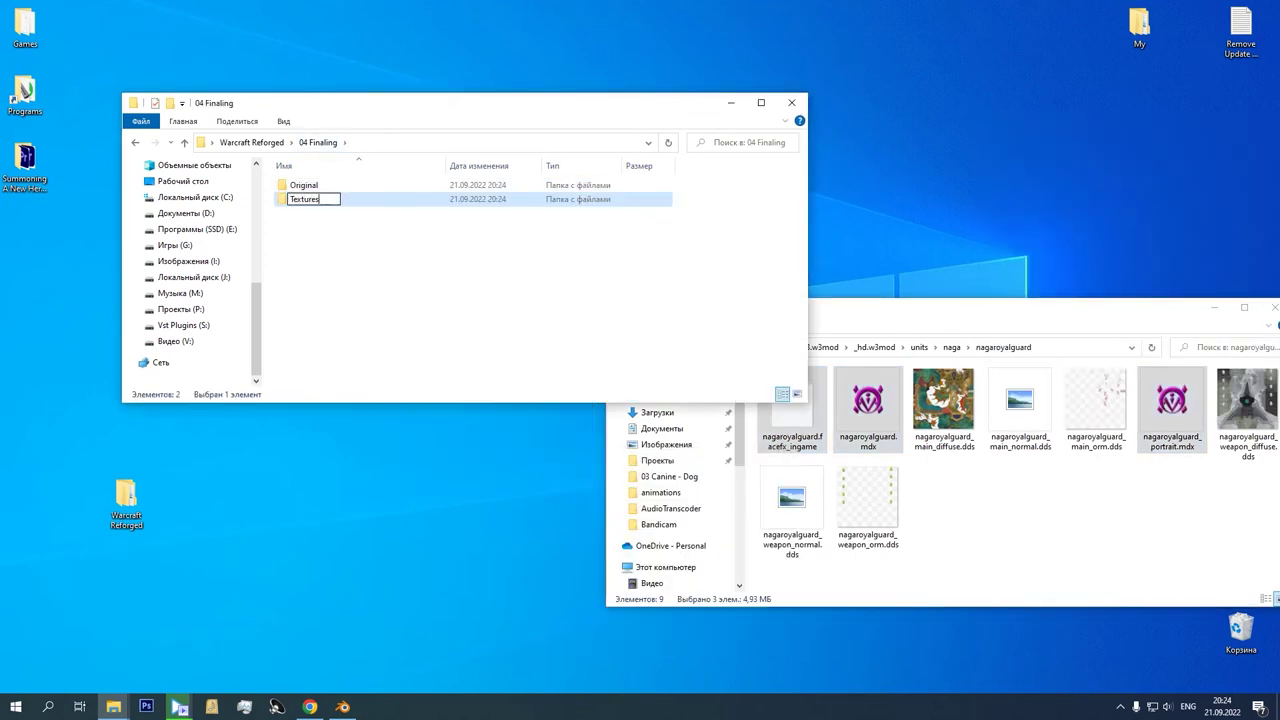
# Step: Copy the six main and weapon .dds textures from the extracted nagaroyalguard folder into the Textures folder
pyautogui.moveTo(1006, 307); pyautogui.dragTo(860, 303)
pyautogui.click(798, 405)
pyautogui.keyDown('ctrl'); pyautogui.click(875, 405); pyautogui.keyUp('ctrl')
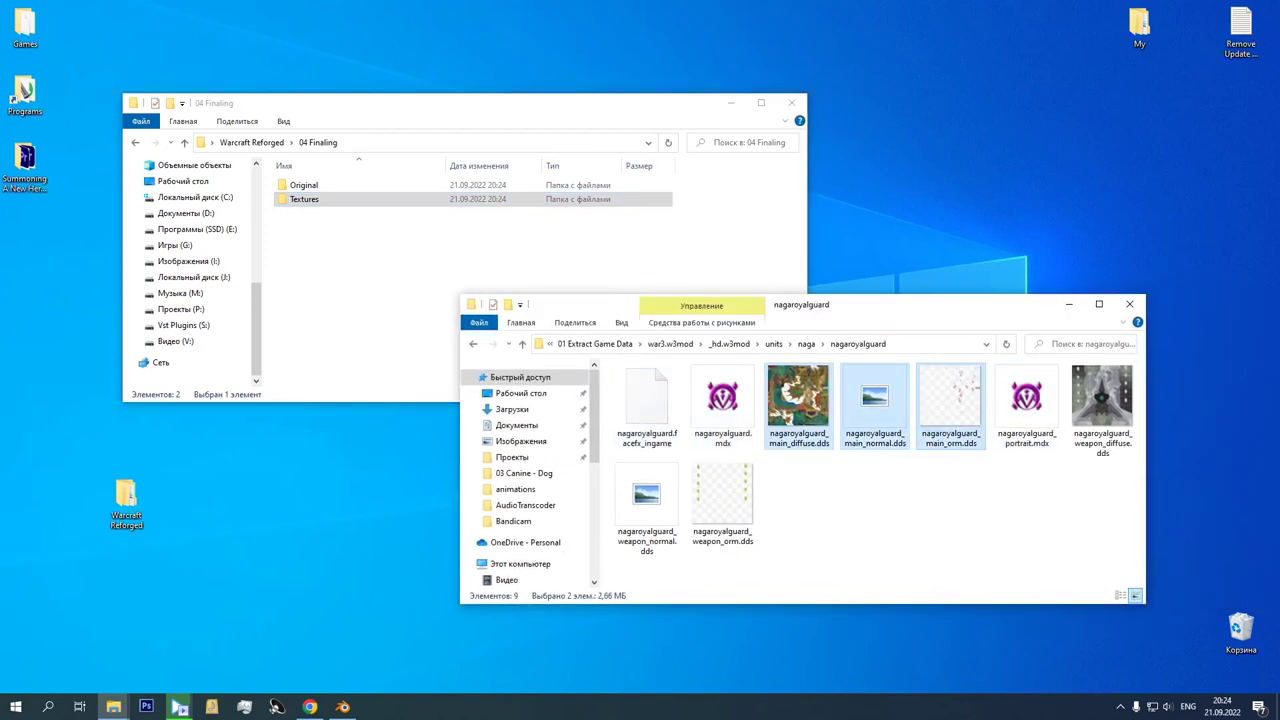
pyautogui.keyDown('ctrl'); pyautogui.click(951, 405); pyautogui.keyUp('ctrl')
pyautogui.keyDown('ctrl'); pyautogui.click(1102, 410); pyautogui.keyUp('ctrl')
pyautogui.keyDown('ctrl'); pyautogui.click(647, 505); pyautogui.keyUp('ctrl')
pyautogui.keyDown('ctrl'); pyautogui.click(722, 505); pyautogui.keyUp('ctrl')
pyautogui.rightClick(717, 511)
pyautogui.click(775, 431)
pyautogui.doubleClick(304, 199)
pyautogui.hotkey('ctrl', 'v')
# Step: Create a "Main" folder inside Textures and move the main textures into it
pyautogui.rightClick(462, 343)
pyautogui.moveTo(500, 518)
pyautogui.press('Return')
pyautogui.moveTo(436, 230); pyautogui.dragTo(300, 186)
# Step: Create a "Weapon" folder inside Textures and move the weapon textures into it
pyautogui.rightClick(397, 291)
pyautogui.moveTo(430, 466)
pyautogui.click(628, 467)
pyautogui.write('Wea')
pyautogui.press('Return')
pyautogui.moveTo(432, 280); pyautogui.dragTo(352, 213)
pyautogui.moveTo(350, 227); pyautogui.dragTo(304, 200)
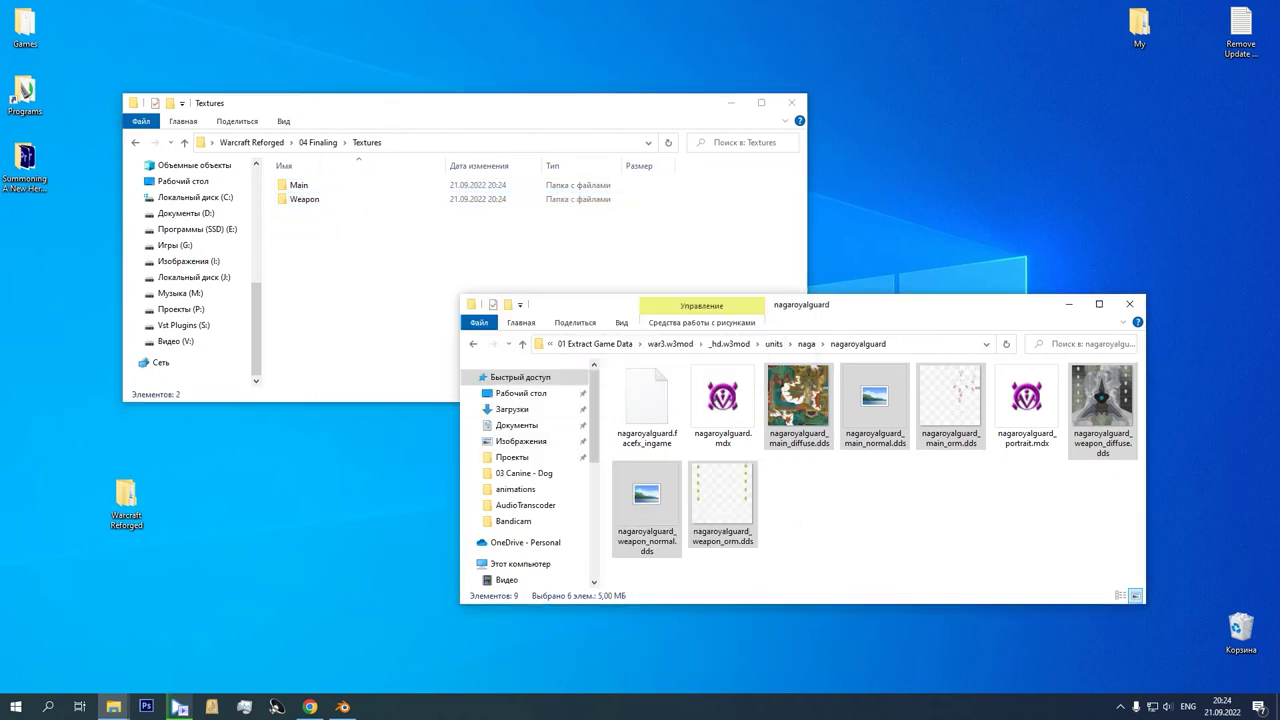
# Step: Open the extracted _hd.w3mod textures folder and create a "Corpse" folder inside the 04 Finaling Textures folder
pyautogui.click(723, 344)
pyautogui.doubleClick(643, 399)
pyautogui.moveTo(900, 304); pyautogui.dragTo(996, 303)
pyautogui.rightClick(494, 302)
pyautogui.click(725, 478)
pyautogui.write('Cor')
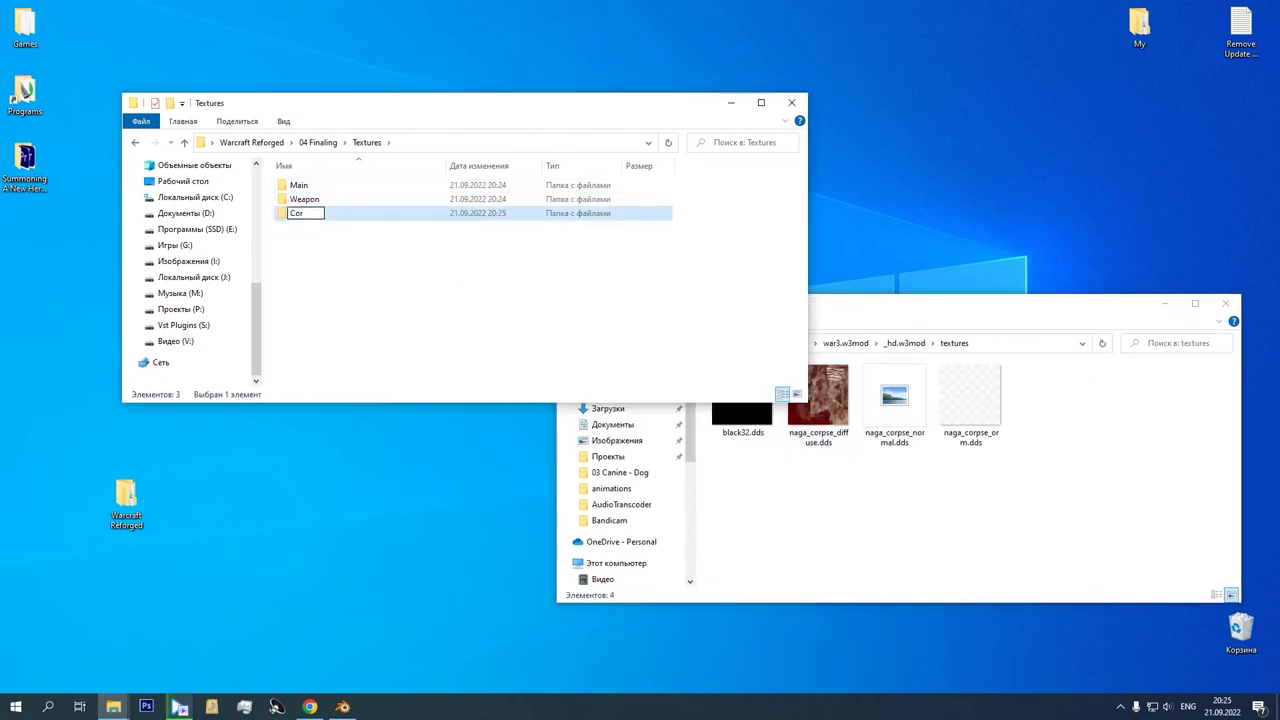
pyautogui.write('pse')
pyautogui.press('Return')
# Step: Copy the naga_corpse diffuse, normal and orm textures into the Corpse folder
pyautogui.moveTo(1050, 482); pyautogui.dragTo(822, 400)
pyautogui.doubleClick(303, 185)
pyautogui.hotkey('ctrl', 'v')
# Step: Create an "Others" folder inside Textures and copy black32.dds into it
pyautogui.click(367, 143)
pyautogui.rightClick(403, 325)
pyautogui.click(633, 501)
pyautogui.write('Others')
pyautogui.press('Return')
pyautogui.rightClick(743, 416)
pyautogui.doubleClick(303, 213)
pyautogui.rightClick(281, 241)
pyautogui.click(320, 334)
# Step: Copy the extracted replaceabletextures item into the Others folder, close the source window and return to Textures
pyautogui.click(904, 343)
pyautogui.doubleClick(757, 386)
pyautogui.rightClick(750, 430)
pyautogui.click(797, 358)
pyautogui.rightClick(391, 230)
pyautogui.click(431, 322)
pyautogui.click(845, 343)
pyautogui.click(1226, 303)
pyautogui.click(367, 143)
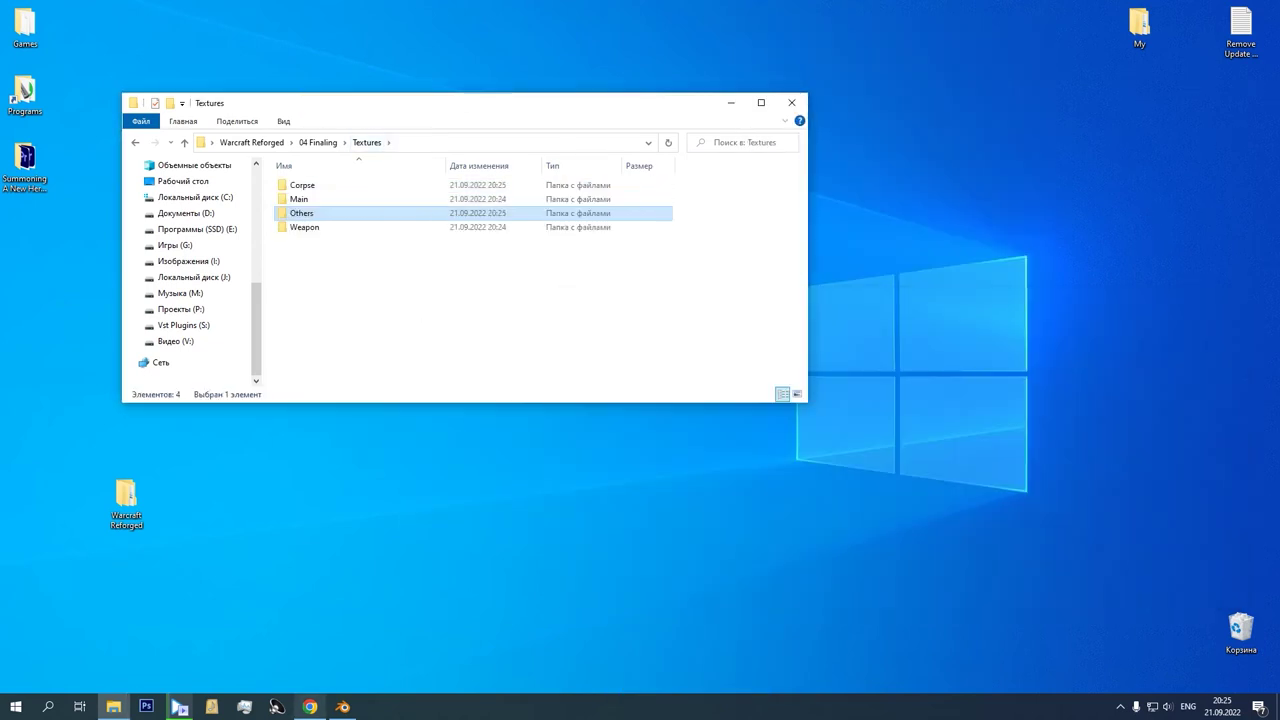
# Step: Switch to Blender, open the Shading workspace and select the main_geo body mesh with its MAT_NagaRoyalGuard_main_3 material
pyautogui.click(342, 707)
pyautogui.moveTo(560, 360); pyautogui.dragTo(501, 379, button='middle')
pyautogui.scroll(1, 524, 376)
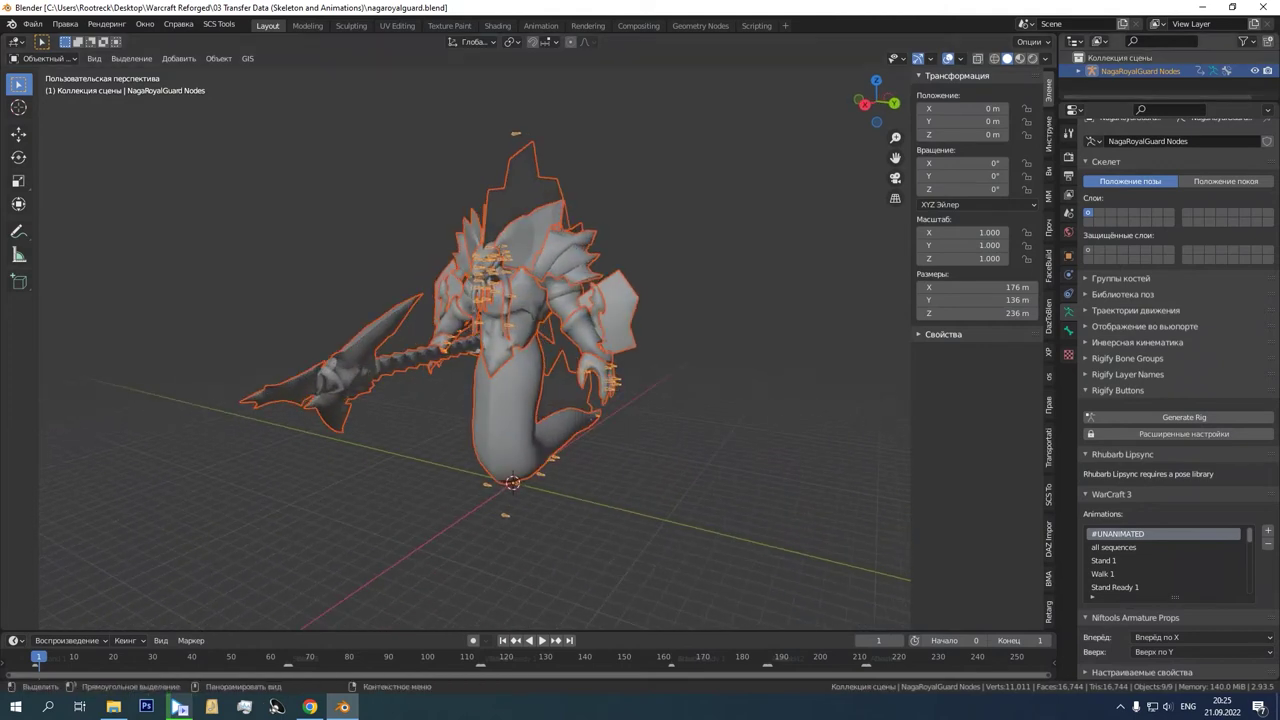
pyautogui.click(497, 26)
pyautogui.scroll(-15, 620, 240)
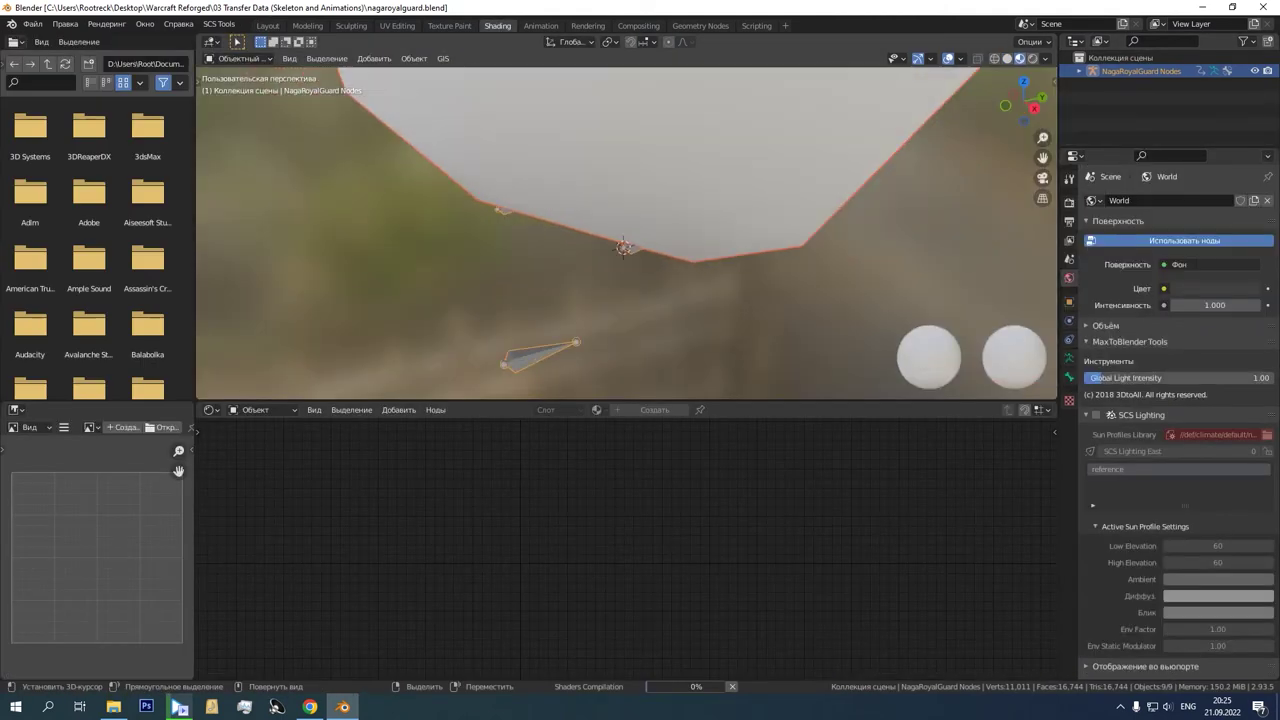
pyautogui.moveTo(620, 240); pyautogui.dragTo(480, 235, button='middle')
pyautogui.keyDown('shift'); pyautogui.moveTo(622, 190); pyautogui.dragTo(624, 248, button='middle'); pyautogui.keyUp('shift')
pyautogui.click(624, 248)
pyautogui.scroll(4, 626, 250)
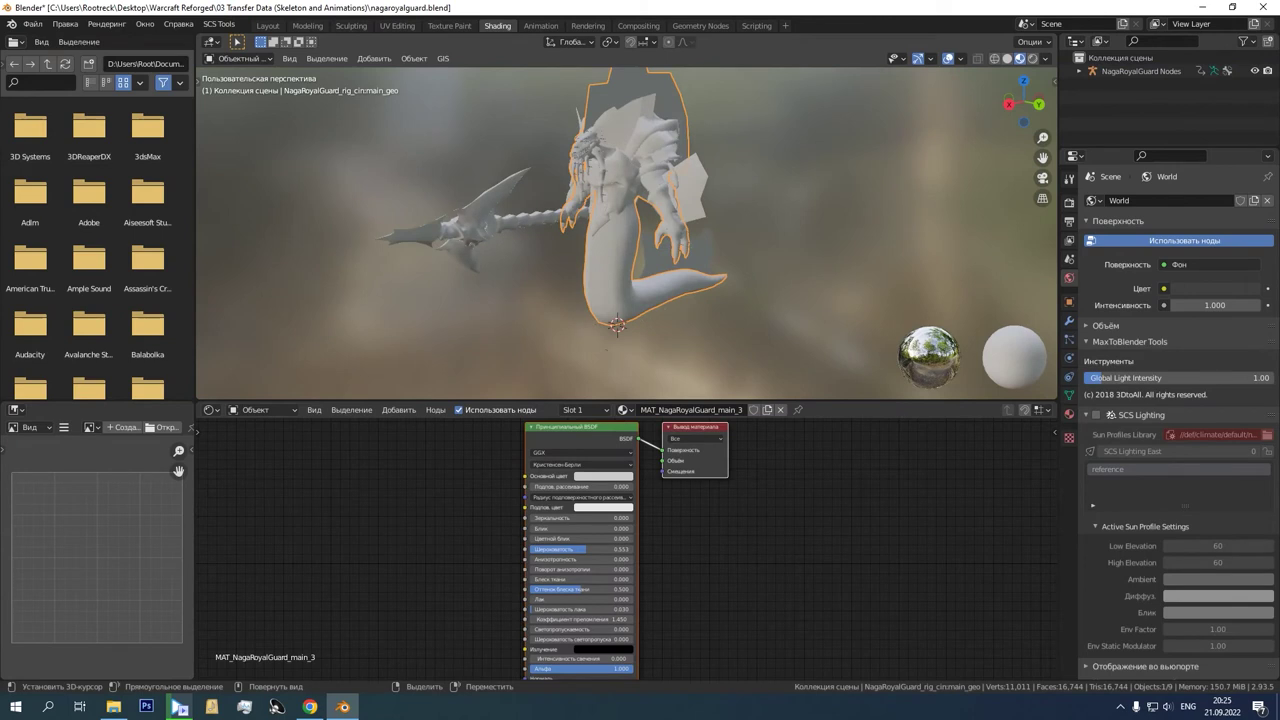
# Step: Enlarge the node editor area and show the material properties of MAT_NagaRoyalGuard_main_3
pyautogui.moveTo(627, 398); pyautogui.dragTo(645, 136)
pyautogui.moveTo(660, 380); pyautogui.dragTo(797, 311, button='middle')
pyautogui.click(880, 340)
pyautogui.click(1069, 414)
pyautogui.moveTo(740, 360); pyautogui.dragTo(863, 369, button='middle')
# Step: Expand the NagaRoyalGuard Nodes armature in an enlarged outliner and select the main_geo body mesh
pyautogui.click(113, 707)
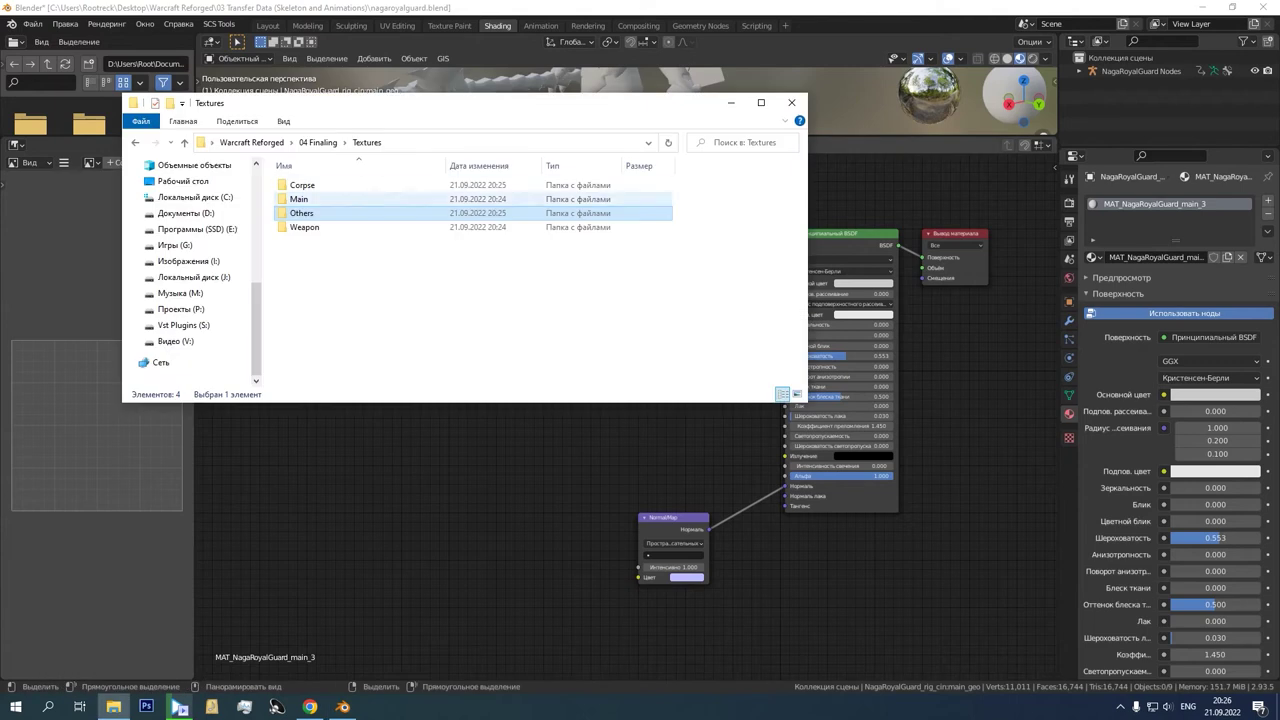
pyautogui.click(1079, 71)
pyautogui.moveTo(1150, 148); pyautogui.dragTo(1150, 294)
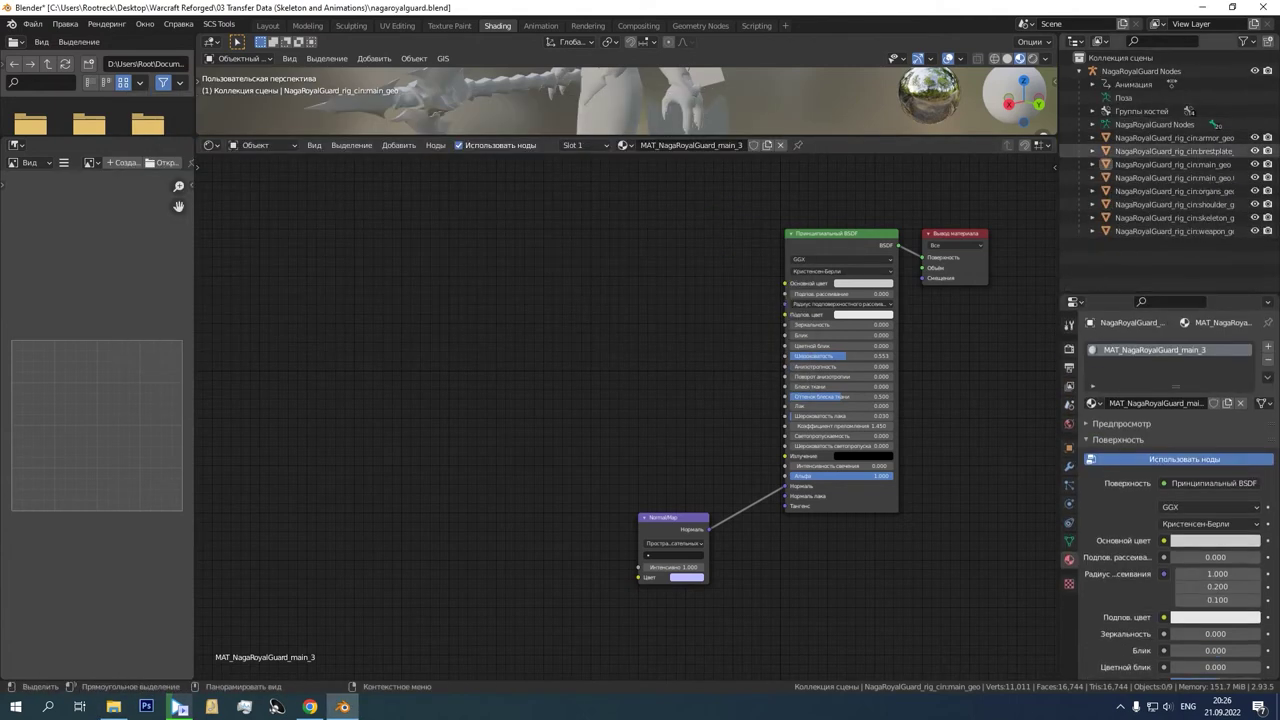
pyautogui.click(1165, 165)
# Step: Add nagaroyalguard_main_diffuse.dds from the Textures/Main folder to the material's node graph as an image texture
pyautogui.click(114, 708)
pyautogui.doubleClick(298, 197)
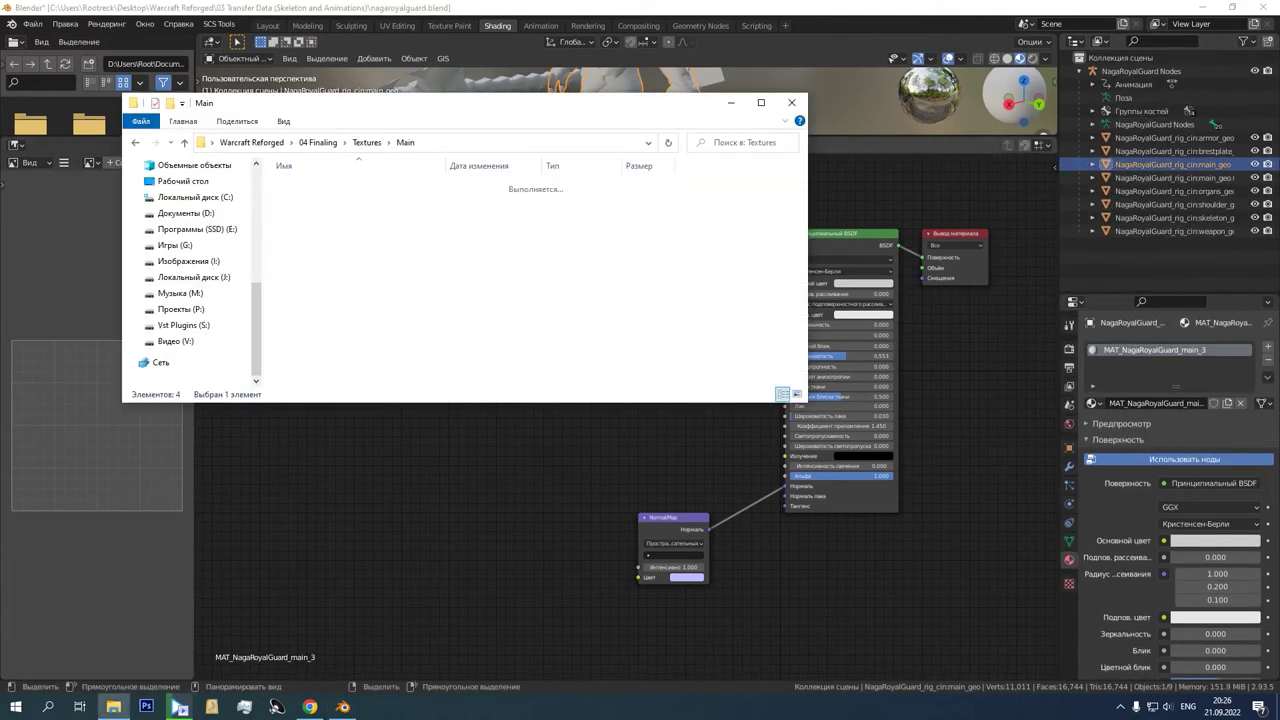
pyautogui.moveTo(431, 105); pyautogui.dragTo(596, 140)
pyautogui.moveTo(656, 324); pyautogui.dragTo(471, 204)
pyautogui.moveTo(472, 225); pyautogui.dragTo(305, 308)
pyautogui.moveTo(361, 360); pyautogui.dragTo(461, 360)
pyautogui.moveTo(380, 308); pyautogui.dragTo(376, 234)
# Step: Add the nagaroyalguard_main normal and orm textures to the graph and arrange the diffuse node above them
pyautogui.click(114, 707)
pyautogui.moveTo(548, 235); pyautogui.dragTo(328, 613)
pyautogui.moveTo(624, 238); pyautogui.dragTo(243, 411)
pyautogui.moveTo(457, 292); pyautogui.dragTo(366, 290)
pyautogui.moveTo(330, 235); pyautogui.dragTo(397, 250)
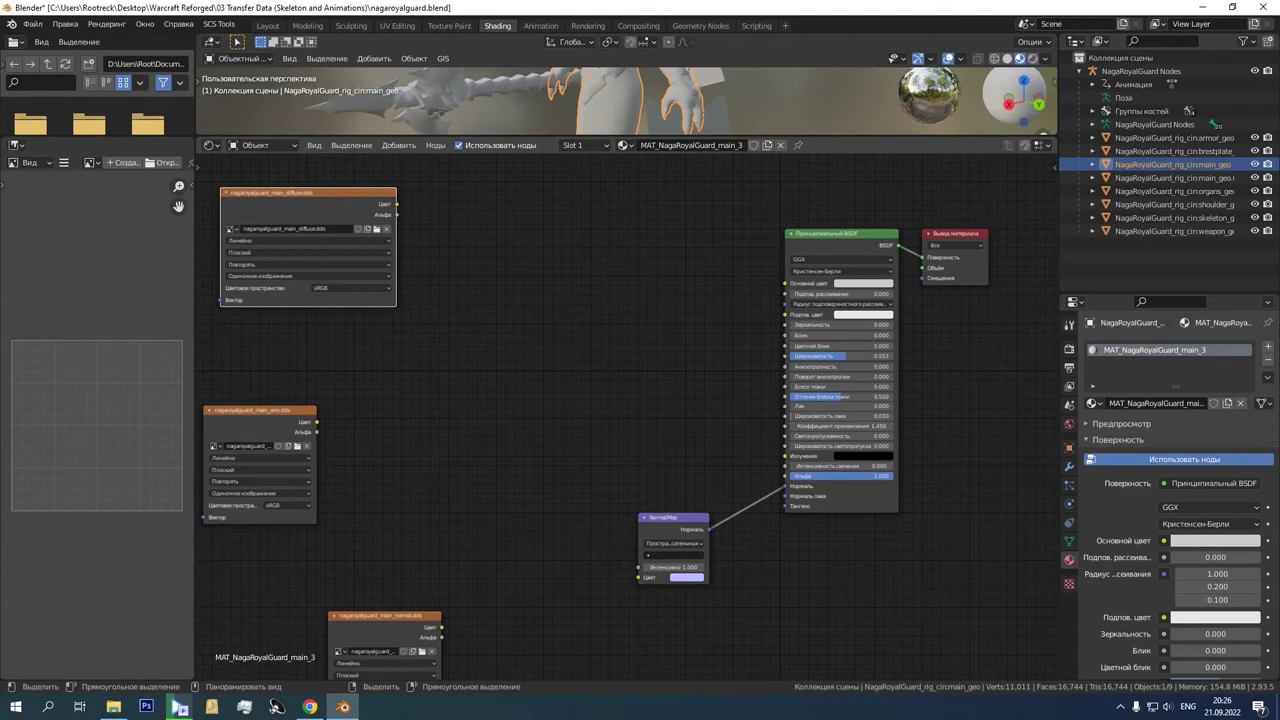
# Step: Add a ColorRamp node between the textures and the Principled BSDF, and collapse it
pyautogui.hotkey('shift', 'a')
pyautogui.moveTo(470, 321)
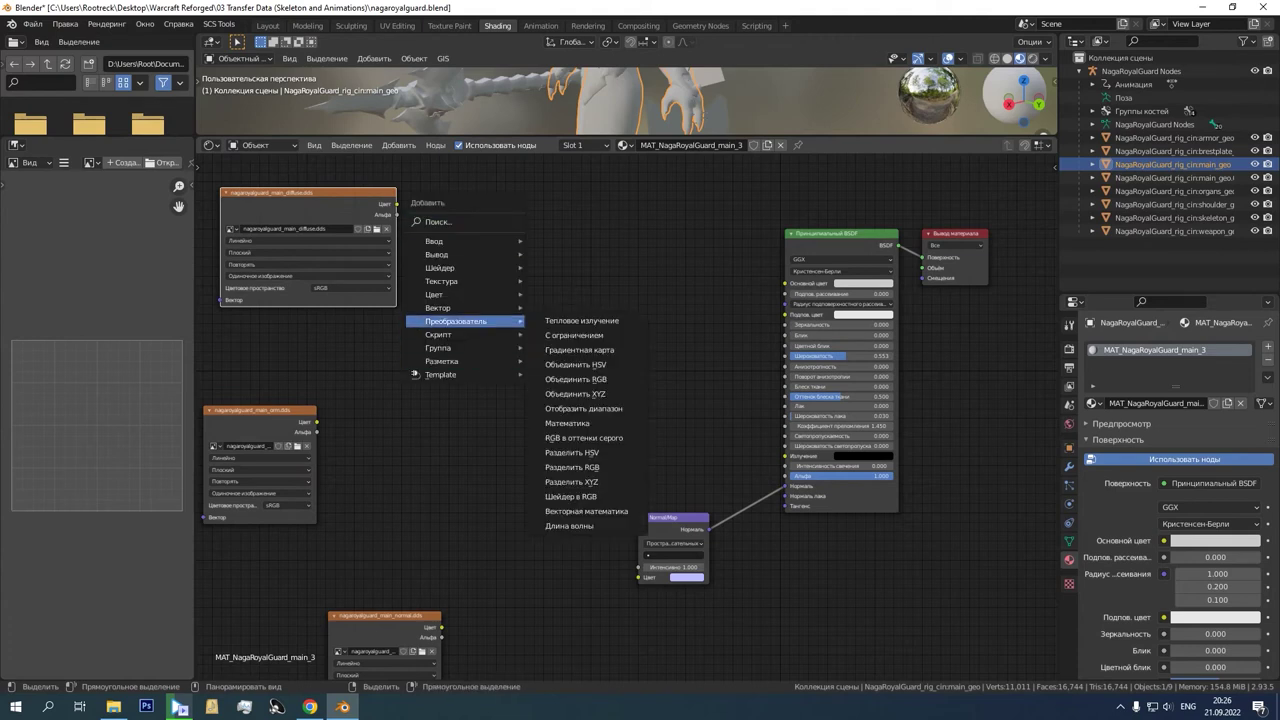
pyautogui.click(579, 350)
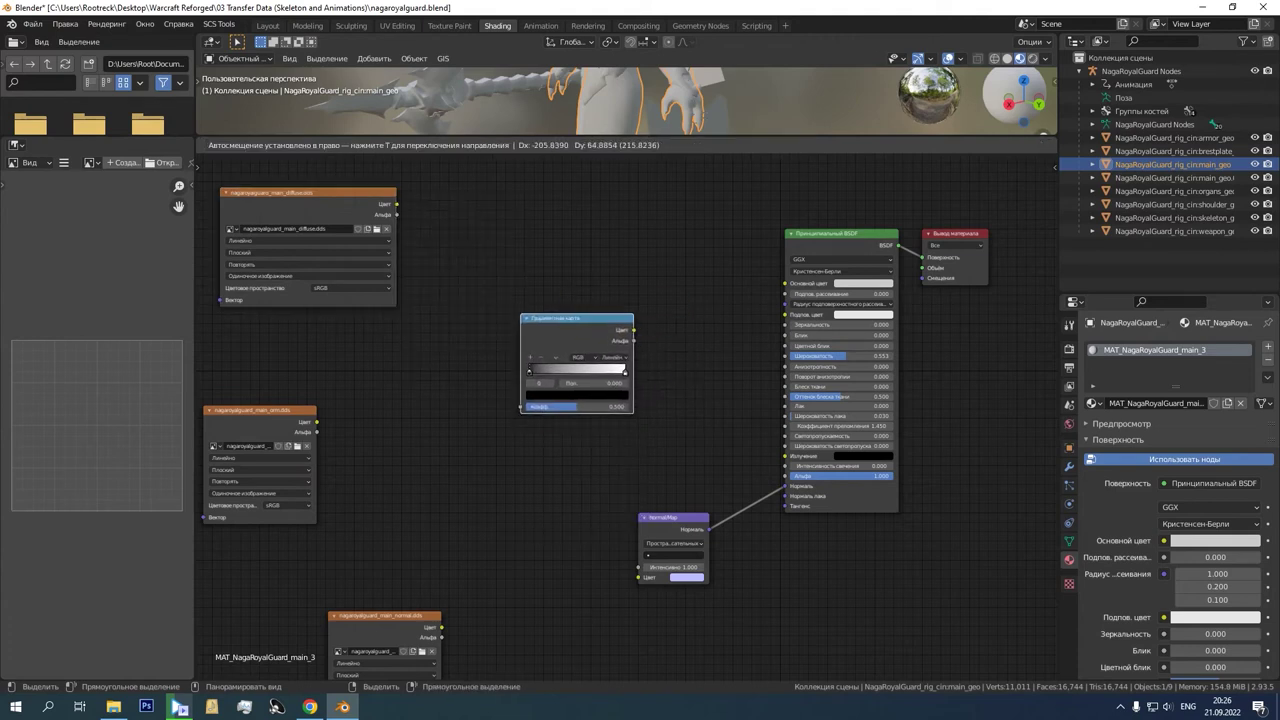
pyautogui.click(521, 317)
pyautogui.click(526, 320)
pyautogui.moveTo(575, 320); pyautogui.dragTo(566, 343)
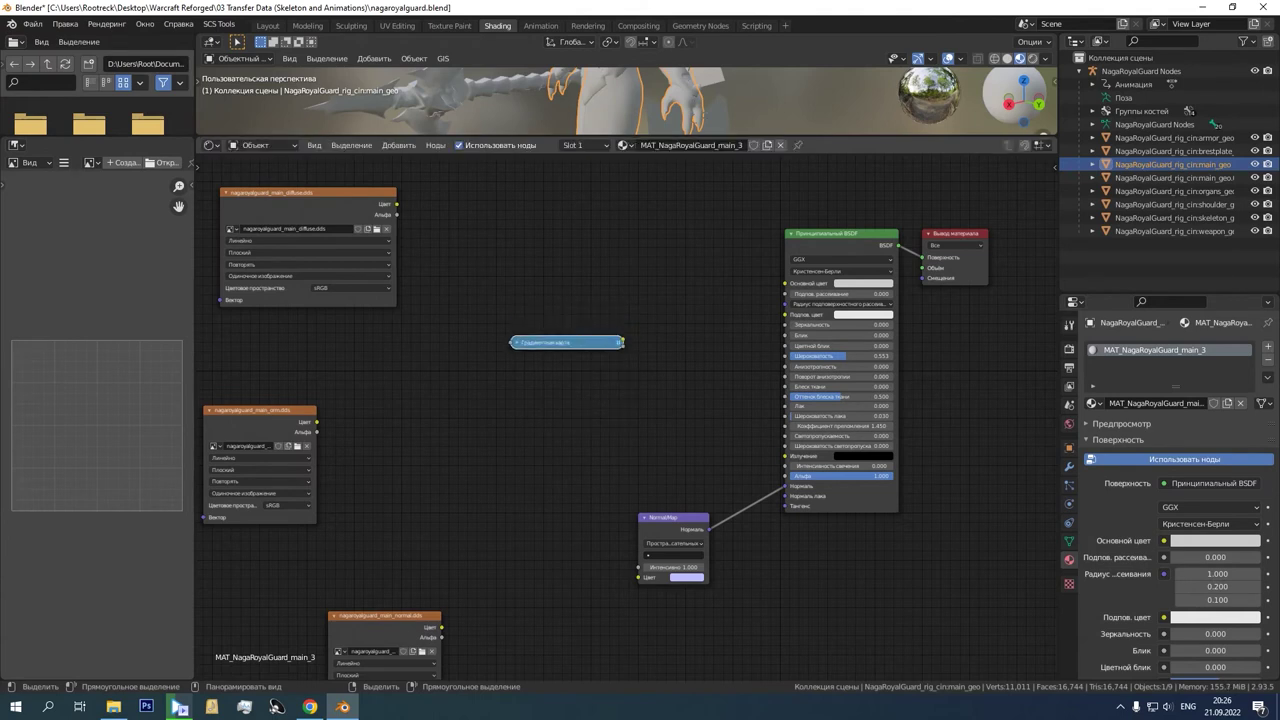
# Step: Add a MixRGB node just before the Principled BSDF, above the ColorRamp's level
pyautogui.hotkey('shift', 'a')
pyautogui.moveTo(578, 303)
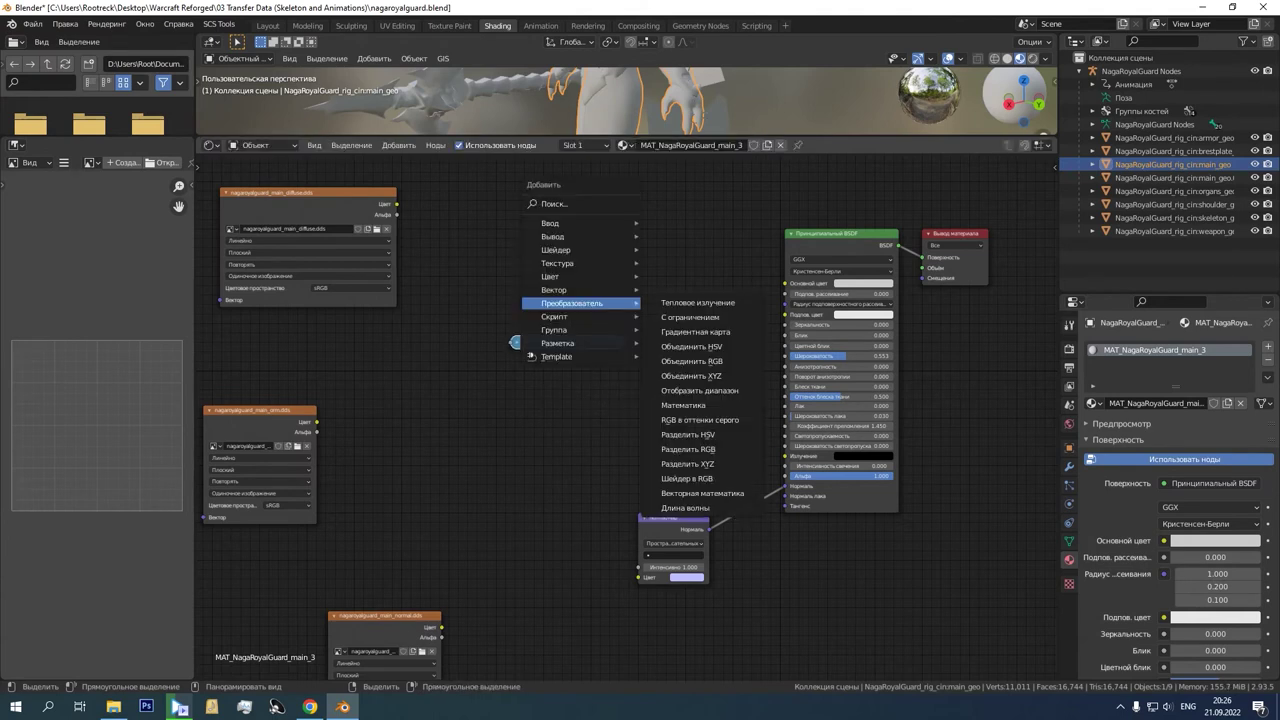
pyautogui.moveTo(557, 263)
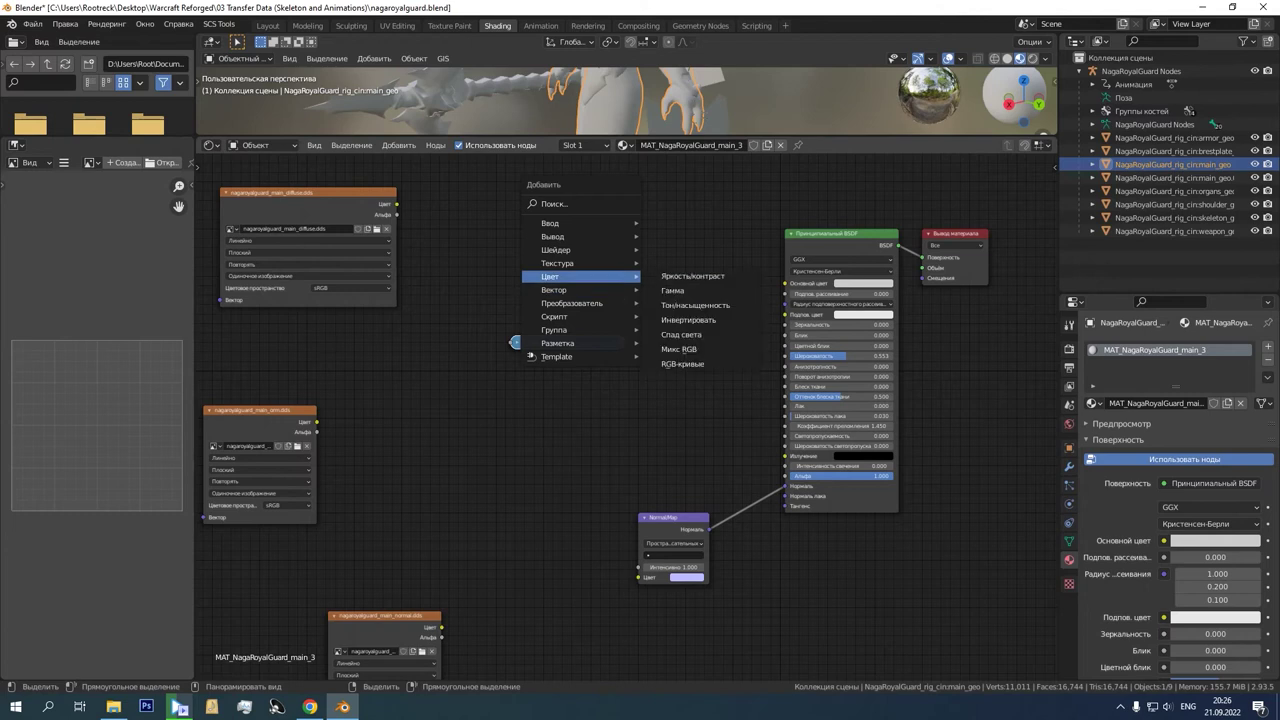
pyautogui.click(679, 349)
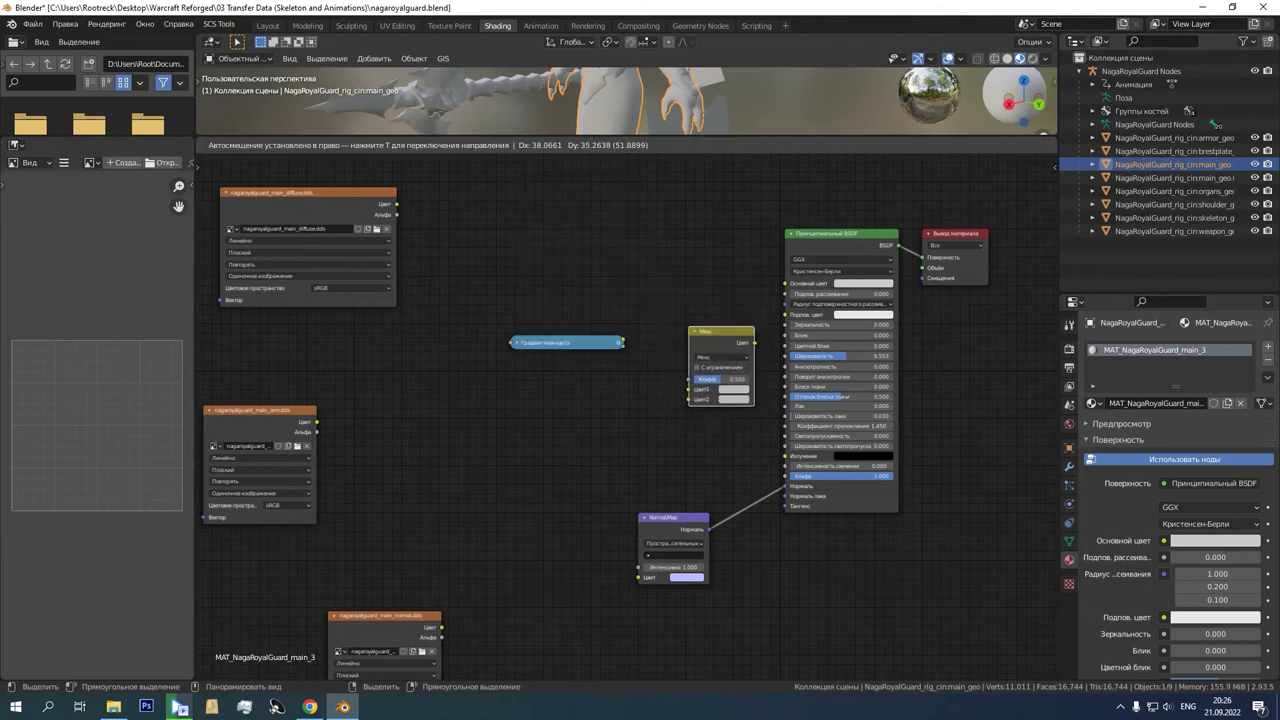
pyautogui.click(676, 246)
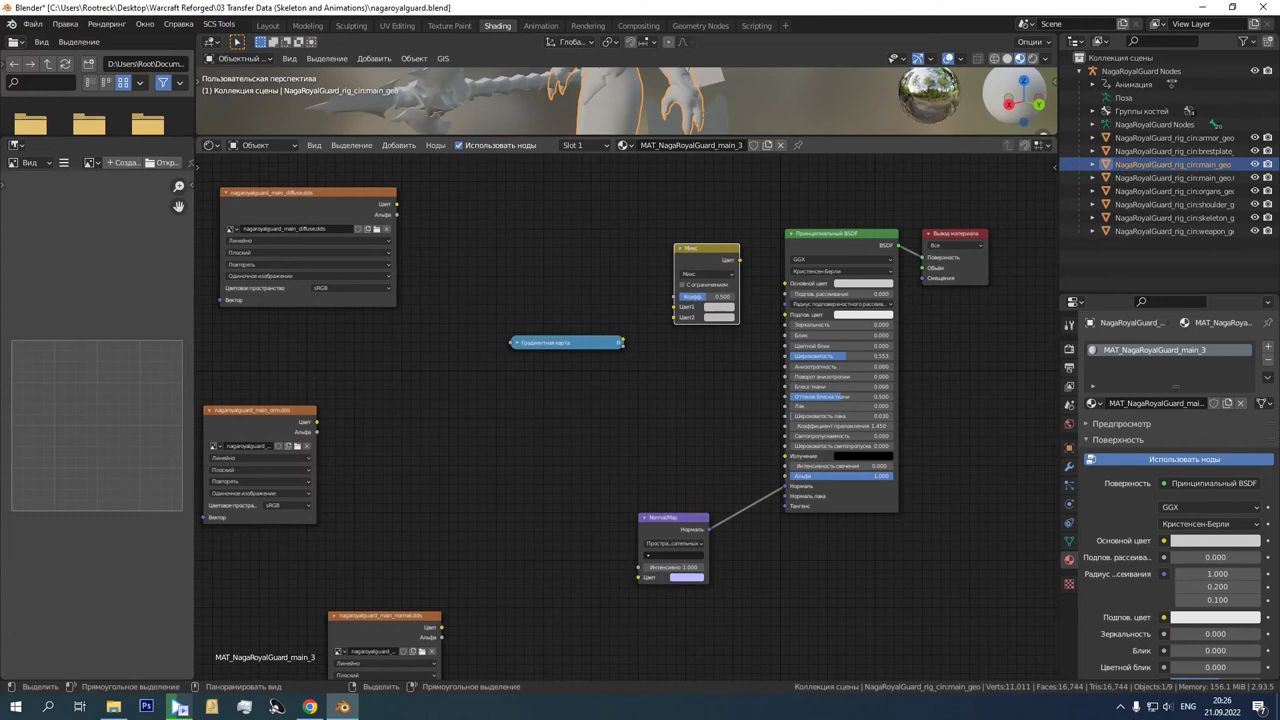
# Step: Mix the diffuse colour (Color1) with the ColorRamp colour (Color2) into Base Color, using Overlay blending
pyautogui.moveTo(397, 204); pyautogui.dragTo(674, 306)
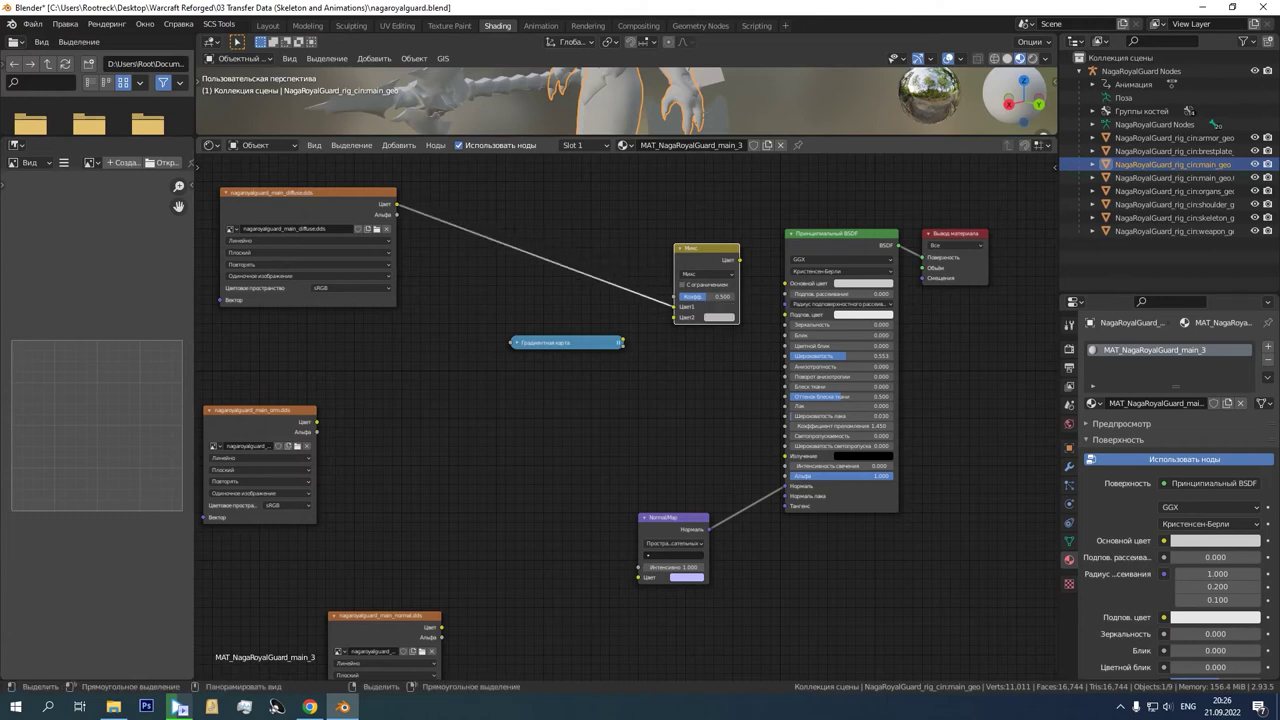
pyautogui.moveTo(621, 342); pyautogui.dragTo(674, 318)
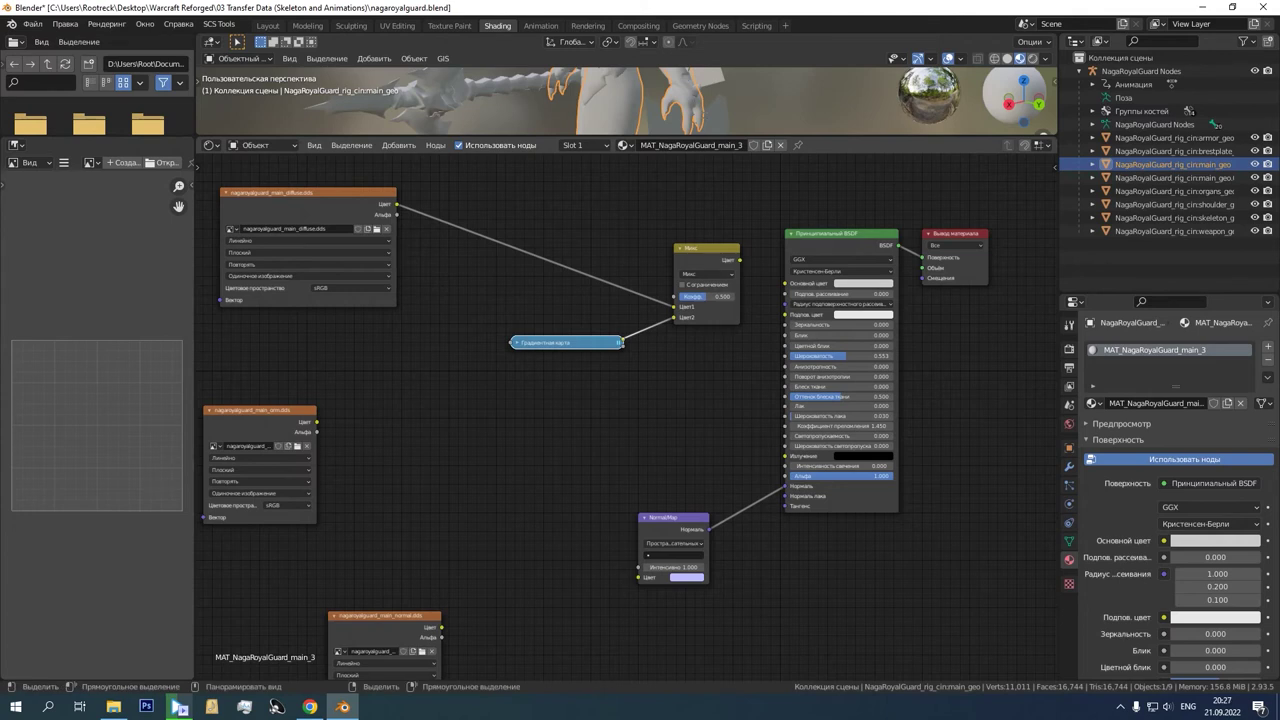
pyautogui.moveTo(737, 260); pyautogui.dragTo(786, 283)
pyautogui.click(707, 273)
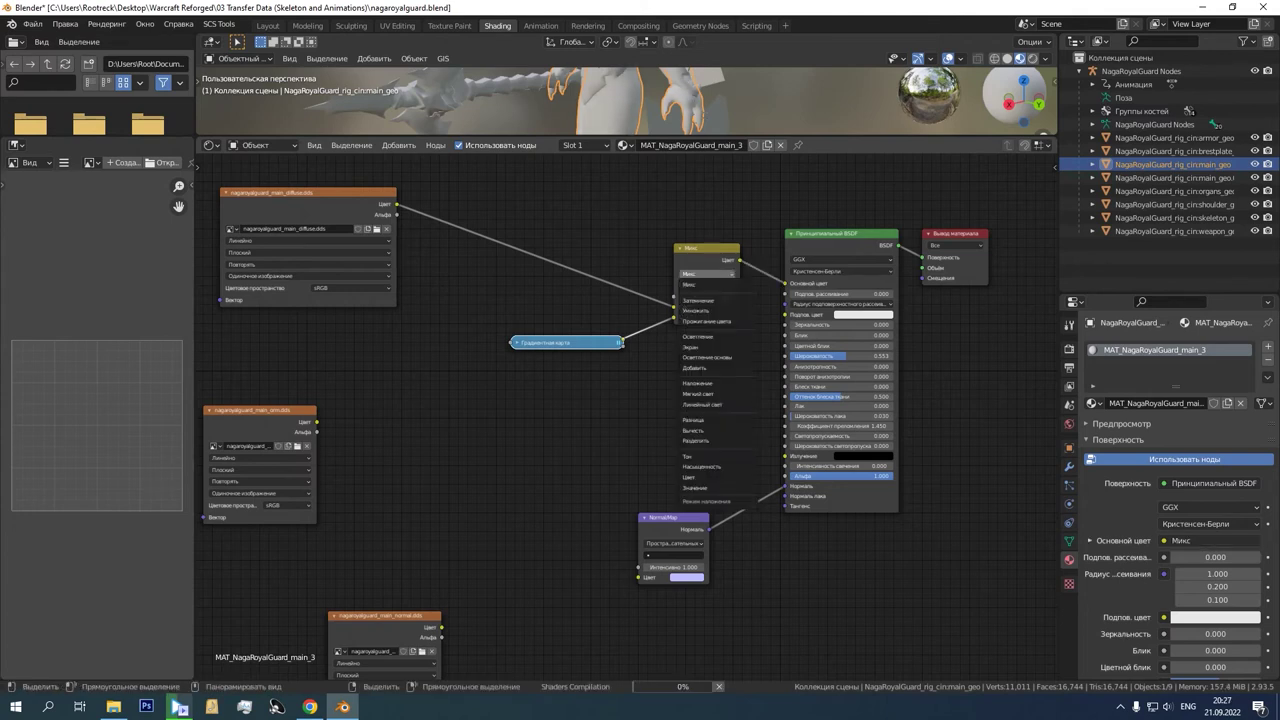
pyautogui.click(718, 383)
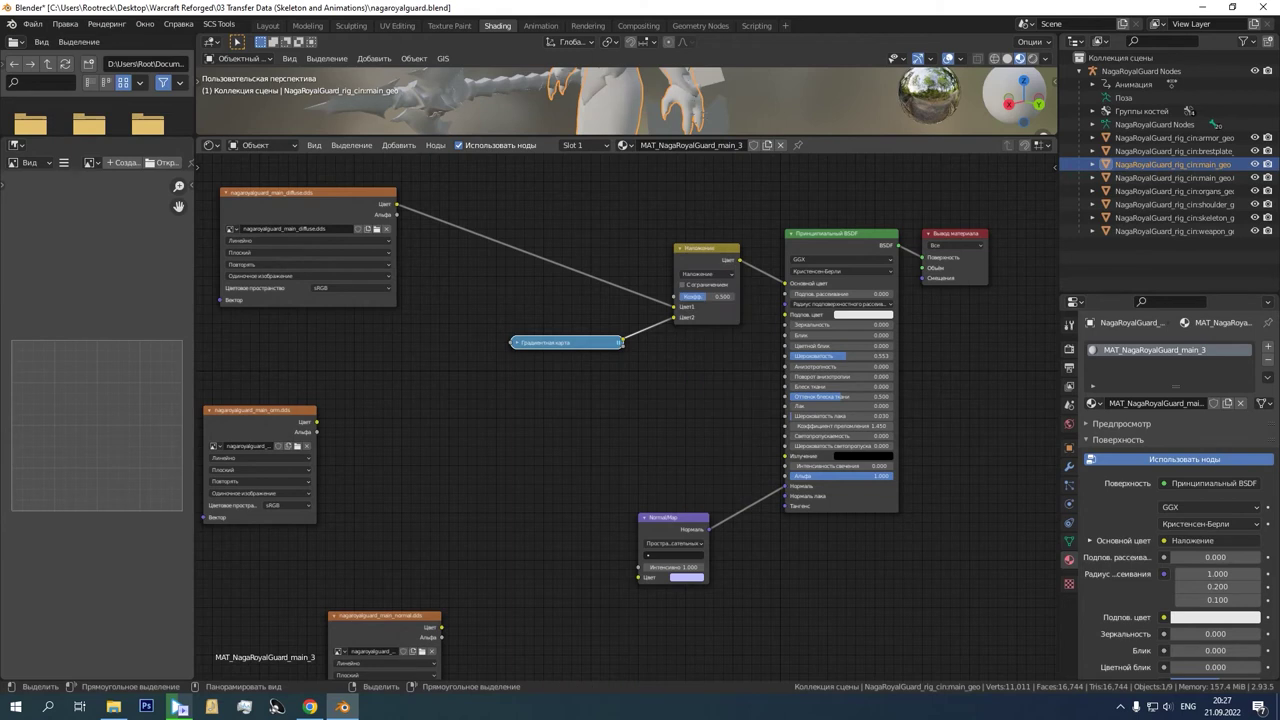
# Step: Collapse the Overlay mix node, expand the ColorRamp and position it just below the mix node
pyautogui.click(707, 248)
pyautogui.press('h')
pyautogui.moveTo(707, 248); pyautogui.dragTo(708, 270)
pyautogui.press('h')
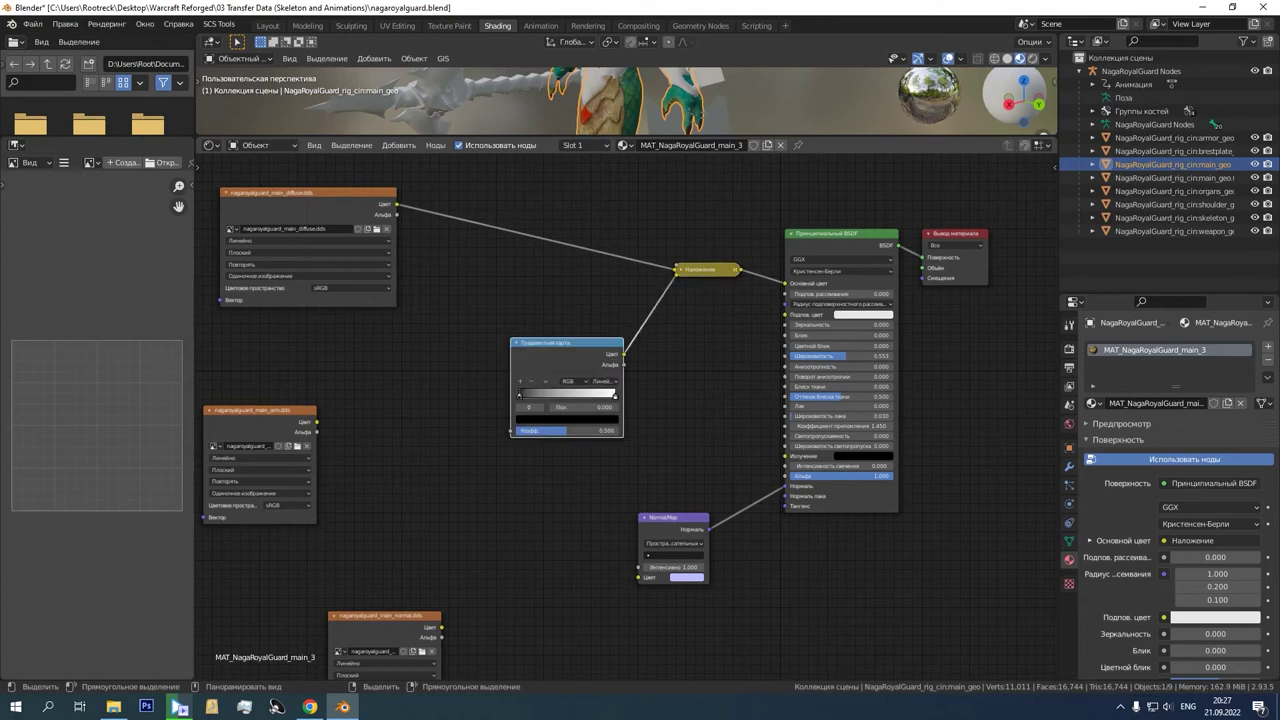
pyautogui.press('g')
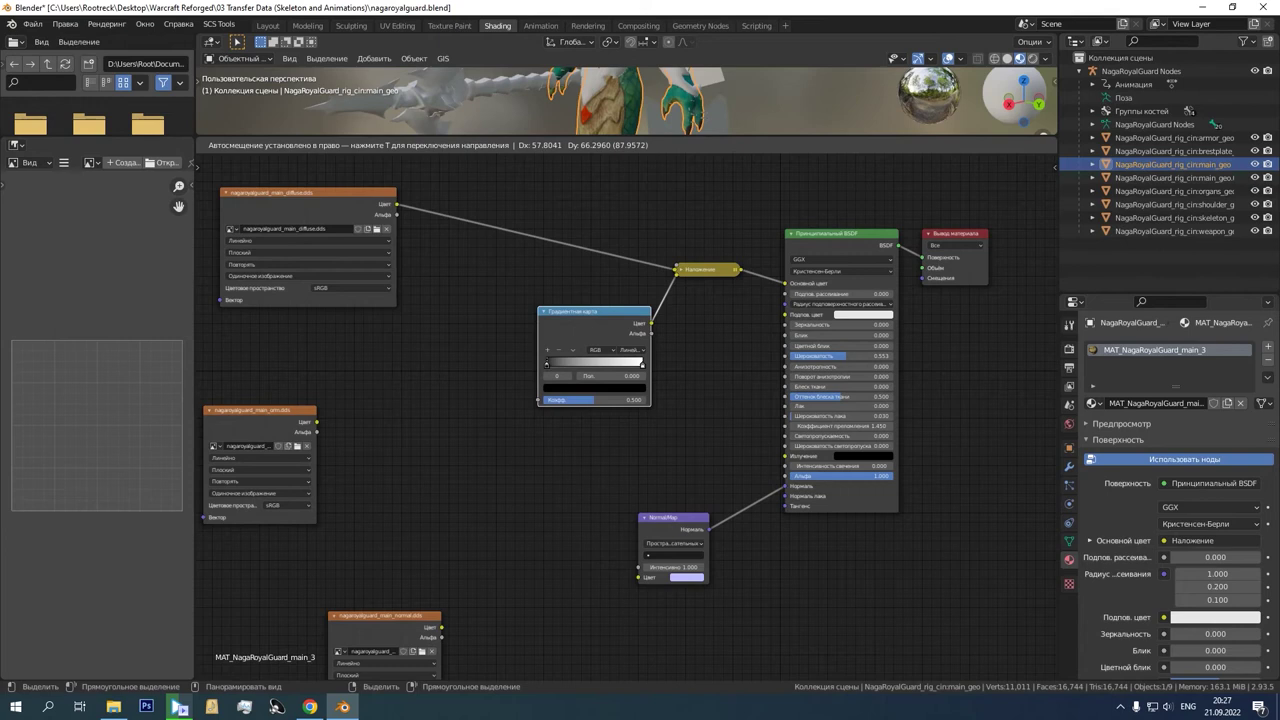
pyautogui.click(590, 318)
# Step: Add a Separate RGB node fed by the orm texture's colour, connect its R output to the ColorRamp's factor and collapse the ramp
pyautogui.moveTo(280, 411)
pyautogui.mouseDown()
pyautogui.moveTo(296, 386)
pyautogui.moveTo(281, 388)
pyautogui.mouseUp()
pyautogui.hotkey('shift', 'a')
pyautogui.moveTo(345, 408)
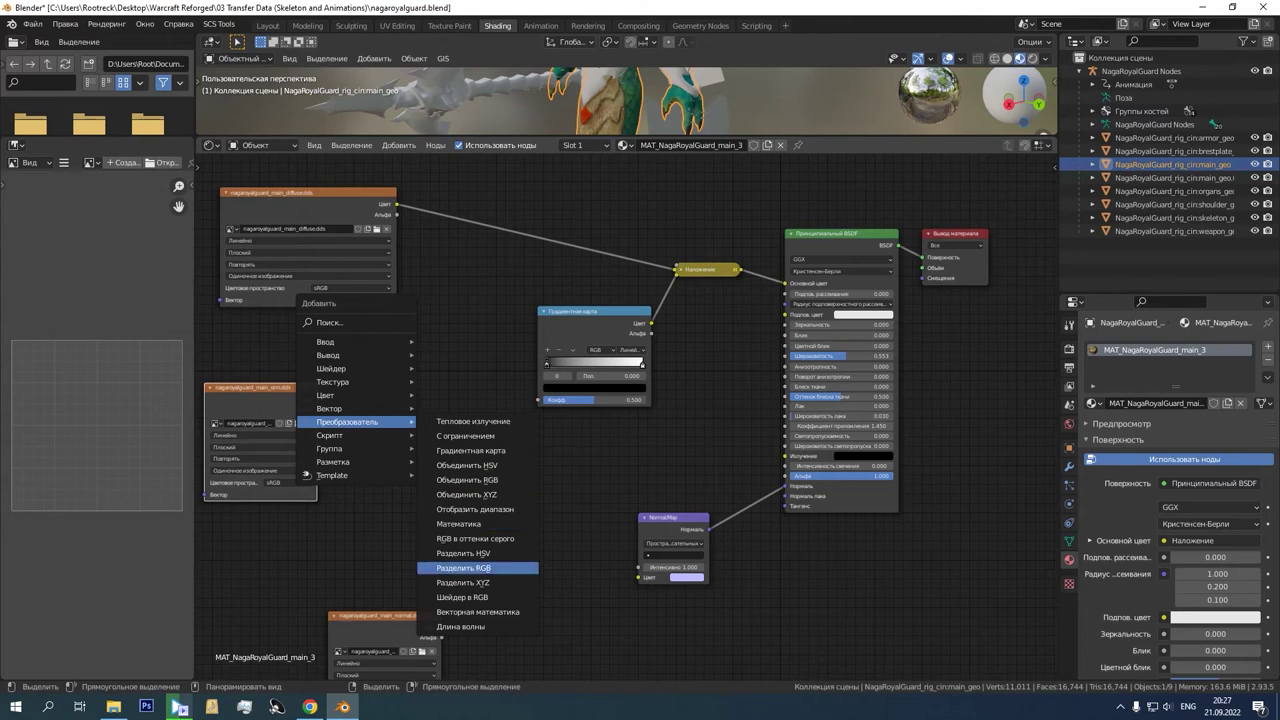
pyautogui.click(463, 567)
pyautogui.click(426, 420)
pyautogui.moveTo(317, 399); pyautogui.dragTo(437, 402)
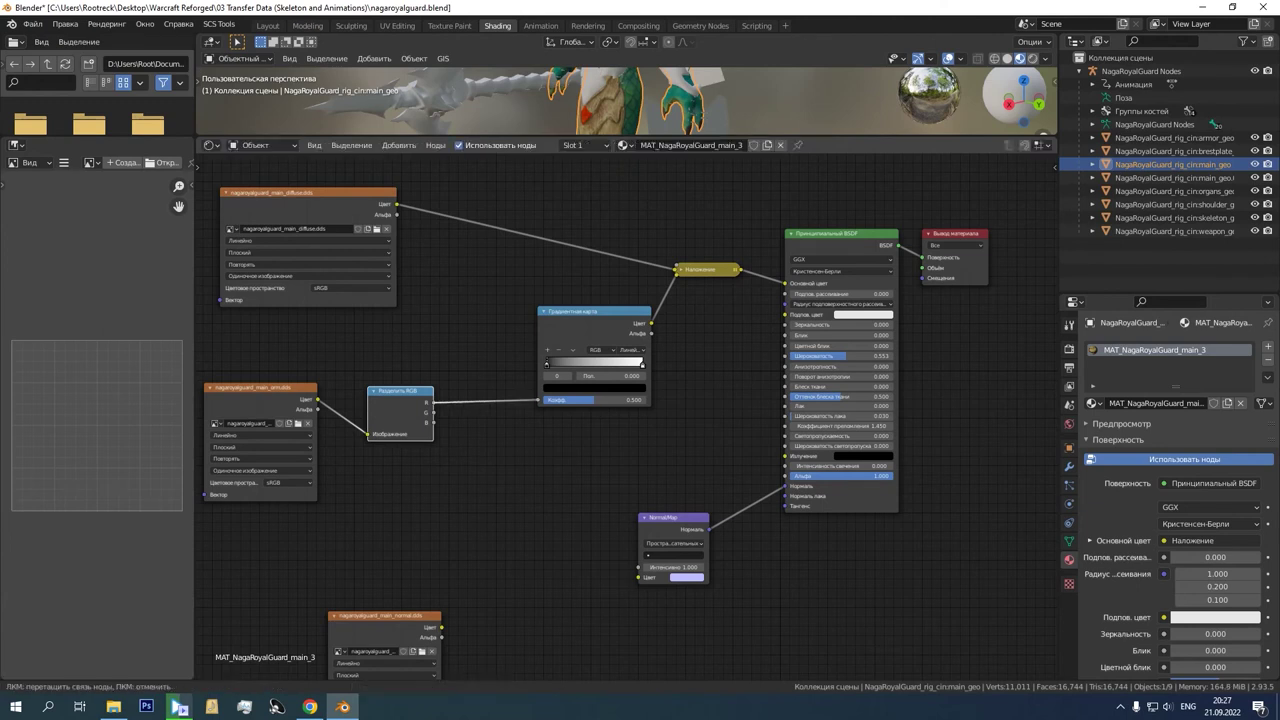
pyautogui.moveTo(538, 400); pyautogui.dragTo(539, 400)
pyautogui.click(544, 311)
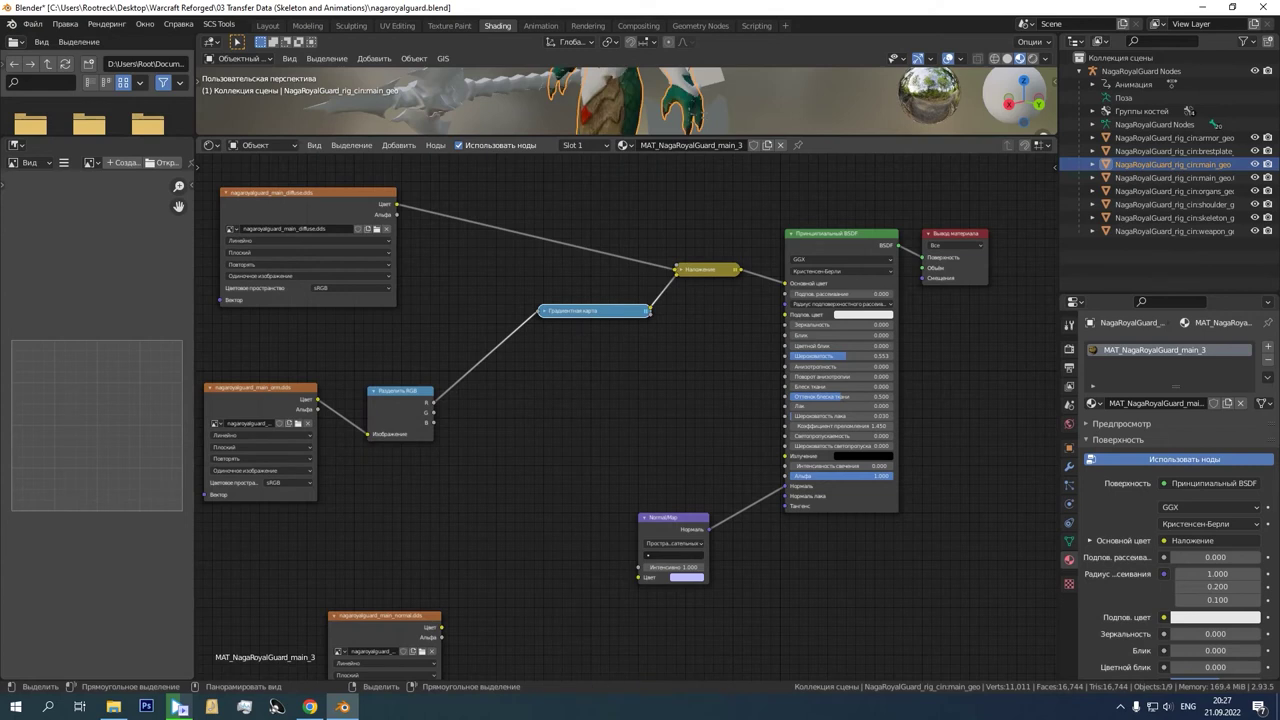
# Step: Connect Separate RGB's G output to Roughness (Шероховатость) and its B output to Metallic (Зеркальность) on the Principled BSDF
pyautogui.moveTo(433, 412); pyautogui.dragTo(503, 402)
pyautogui.moveTo(643, 395); pyautogui.dragTo(786, 356)
pyautogui.moveTo(434, 422); pyautogui.dragTo(464, 422)
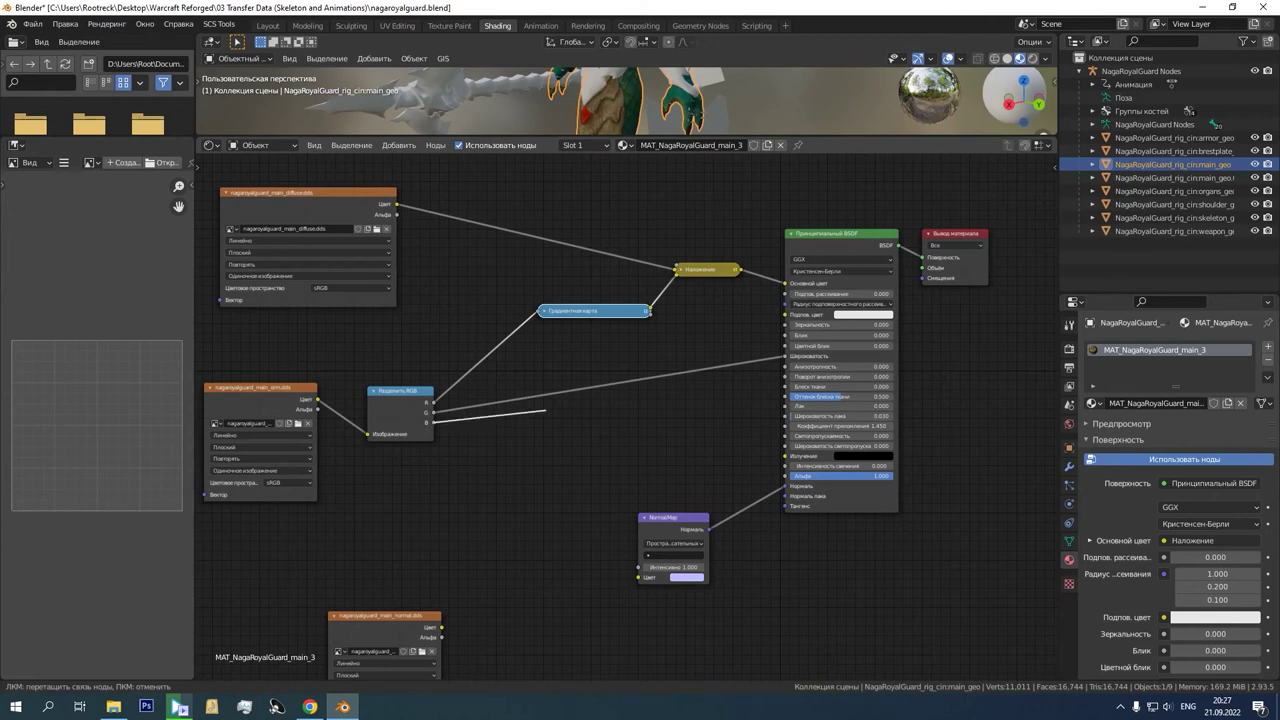
pyautogui.moveTo(737, 340); pyautogui.dragTo(786, 325)
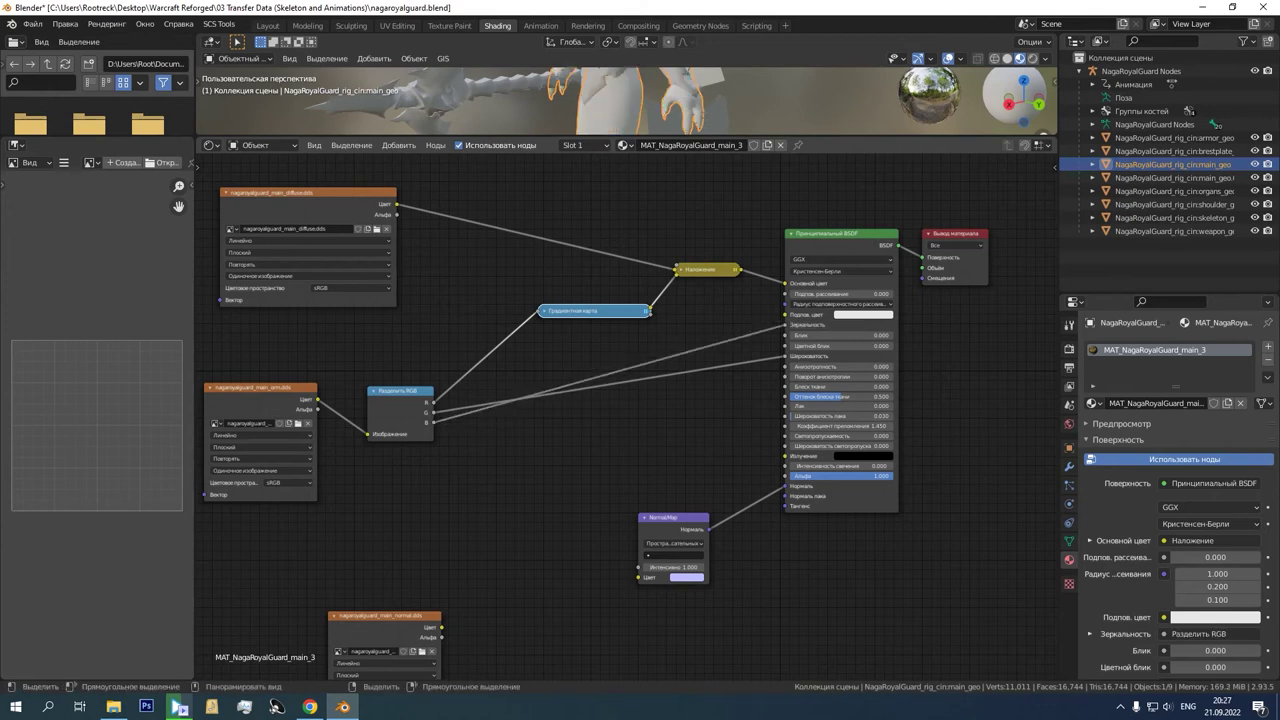
pyautogui.moveTo(400, 392); pyautogui.dragTo(414, 375)
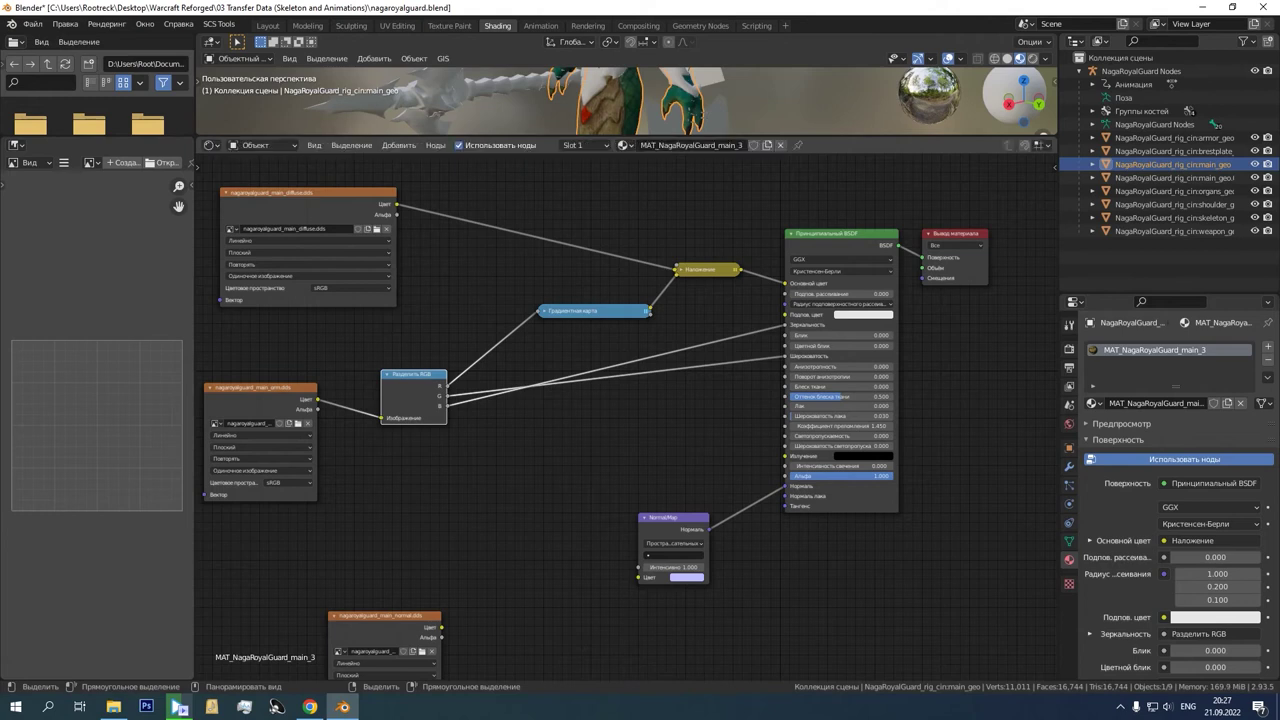
# Step: Add a second MixRGB node above the Normal Map node and set its blending to Overlay
pyautogui.hotkey('shift', 'a')
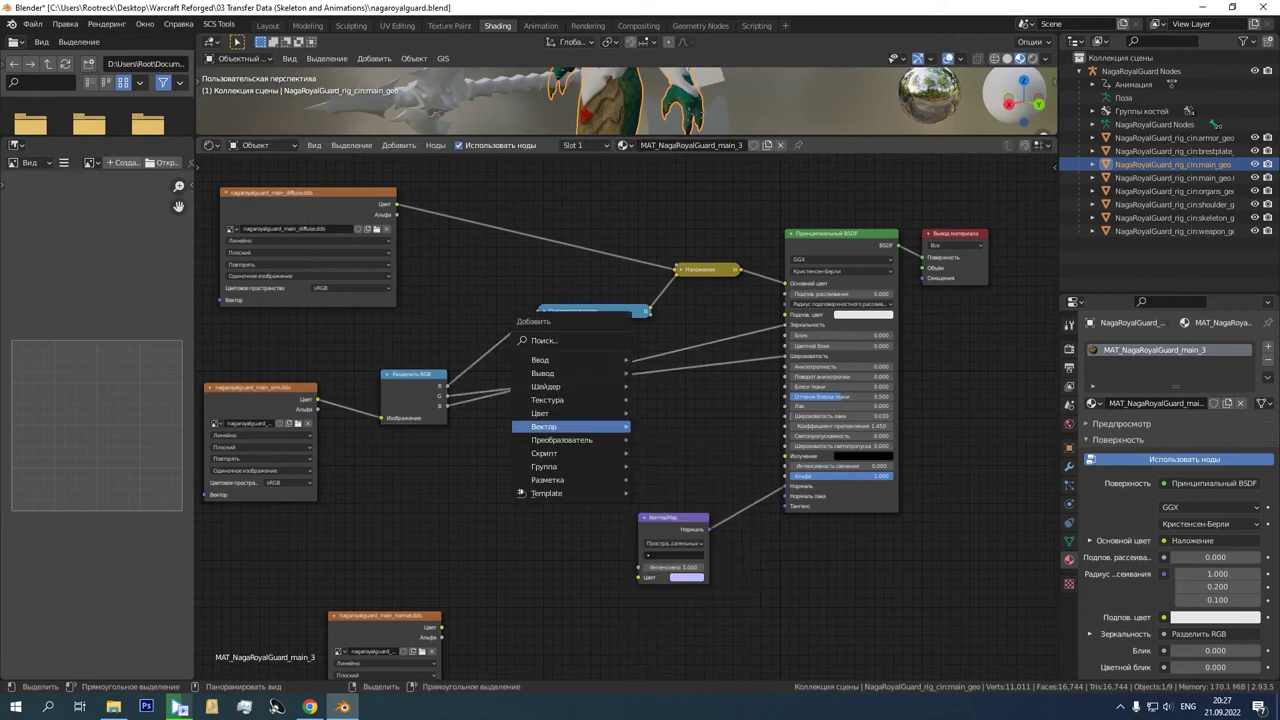
pyautogui.moveTo(572, 413)
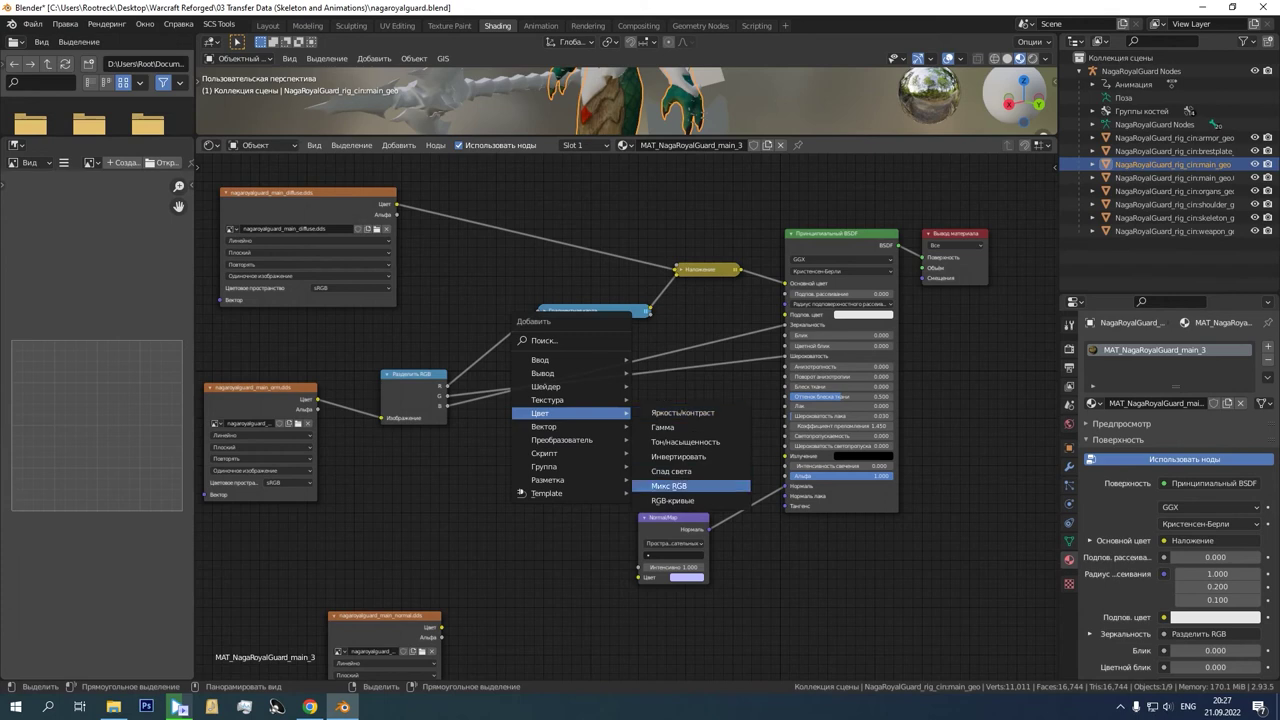
pyautogui.click(669, 486)
pyautogui.click(648, 408)
pyautogui.click(674, 435)
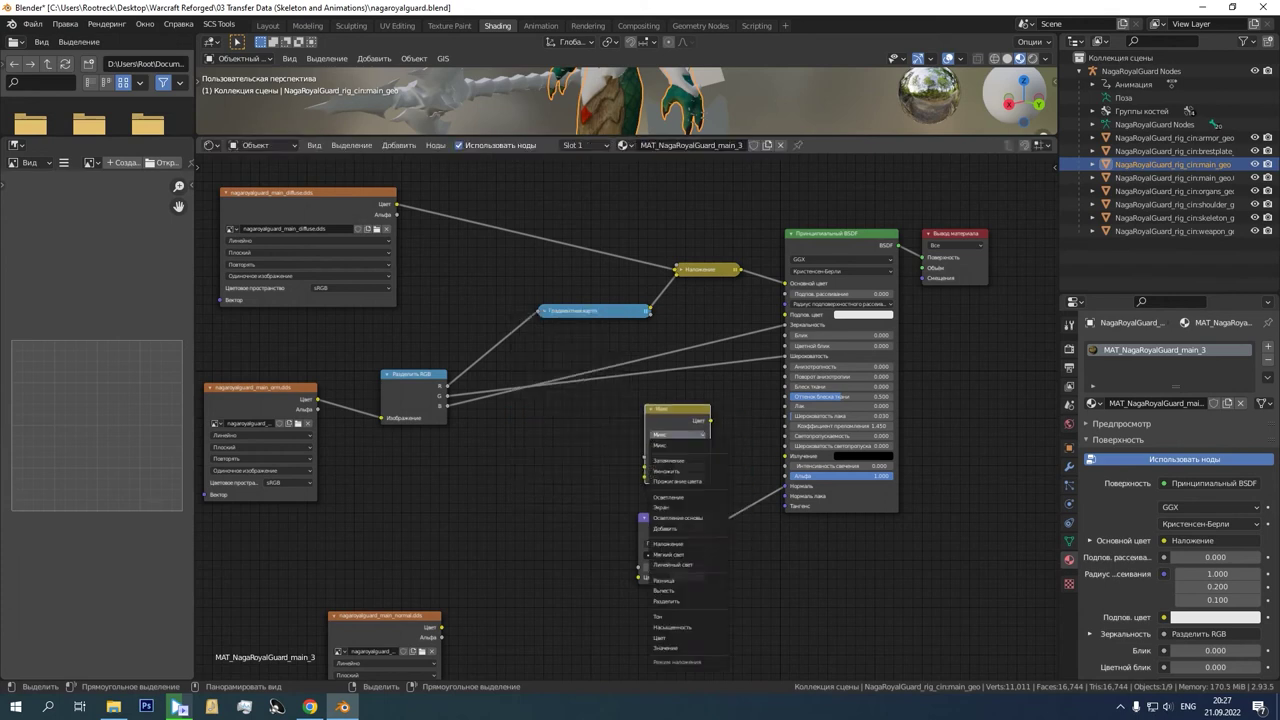
pyautogui.click(685, 543)
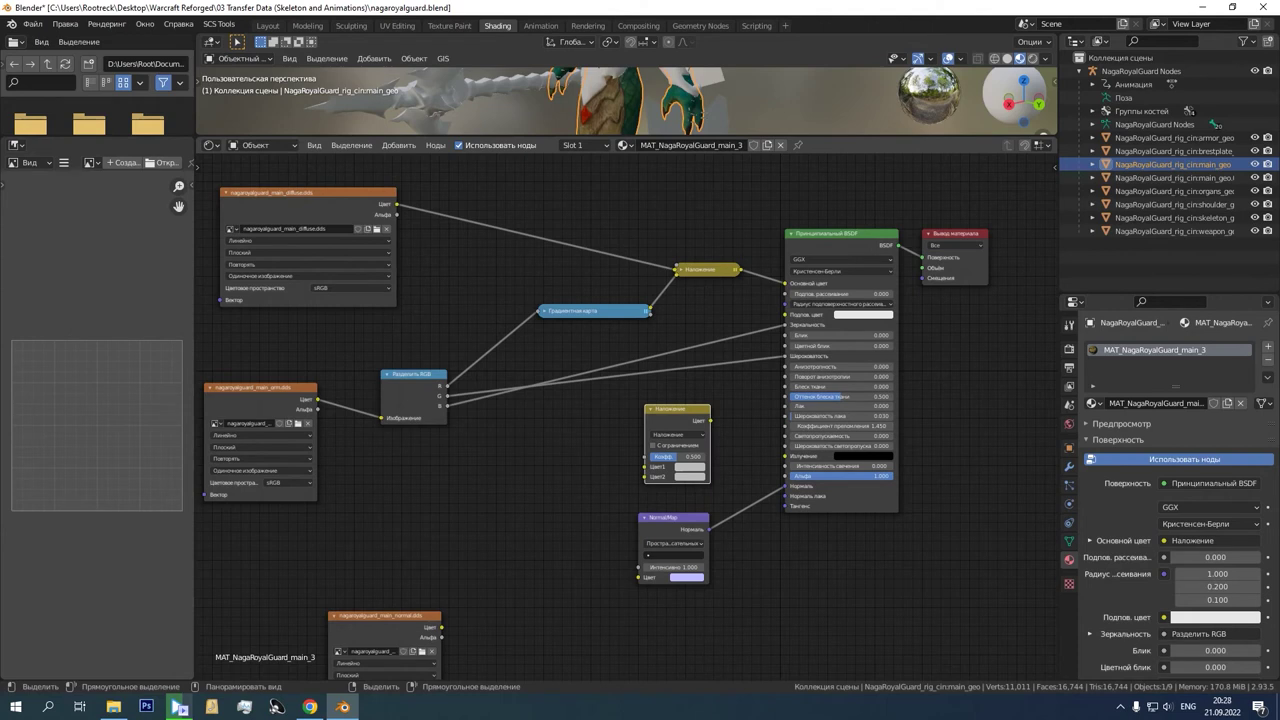
# Step: Blend the diffuse alpha (Color1) and orm alpha (Color2) through the second Overlay node into the BSDF's Alpha, and collapse the node
pyautogui.moveTo(397, 214); pyautogui.dragTo(645, 466)
pyautogui.moveTo(317, 409); pyautogui.dragTo(645, 476)
pyautogui.moveTo(710, 420); pyautogui.dragTo(721, 430)
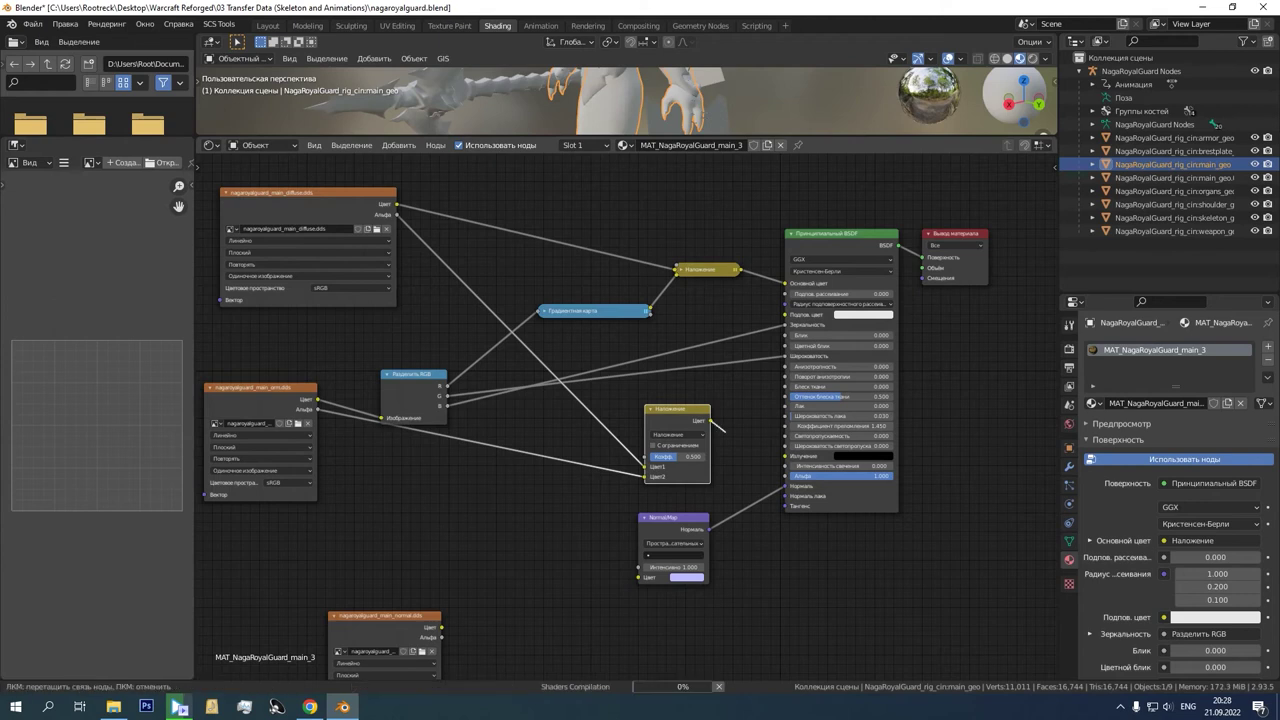
pyautogui.moveTo(785, 476); pyautogui.dragTo(786, 476)
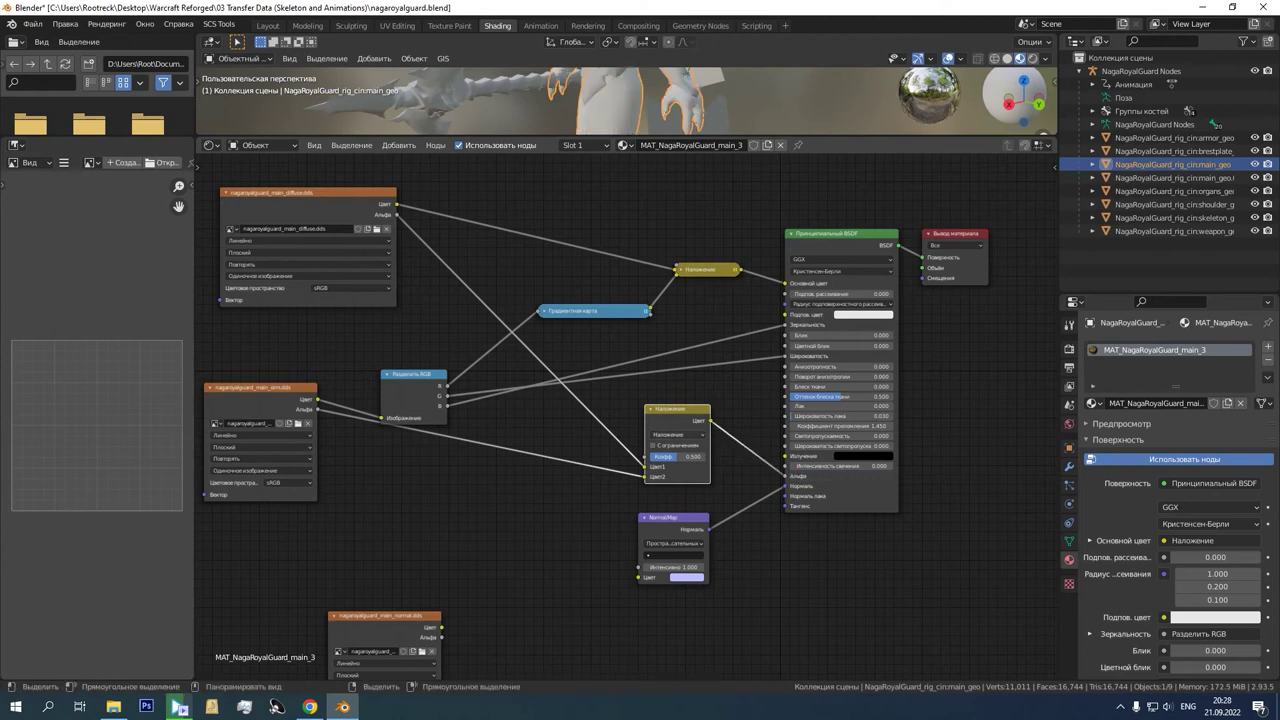
pyautogui.click(650, 409)
pyautogui.moveTo(675, 409); pyautogui.dragTo(685, 430)
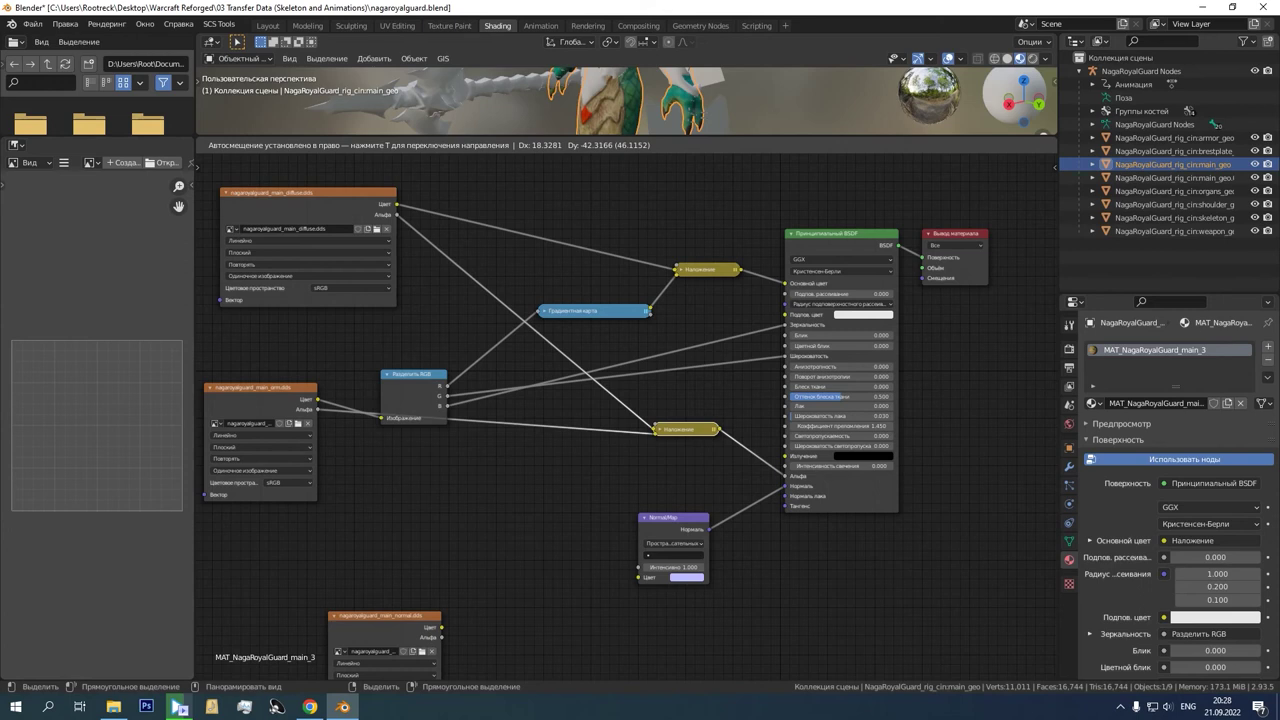
# Step: Connect the normal texture's colour to the Normal Map node, set its colour space to Non-Color and tidy the node layout
pyautogui.moveTo(380, 616); pyautogui.dragTo(552, 524)
pyautogui.moveTo(412, 375); pyautogui.dragTo(407, 337)
pyautogui.moveTo(552, 525); pyautogui.dragTo(640, 577)
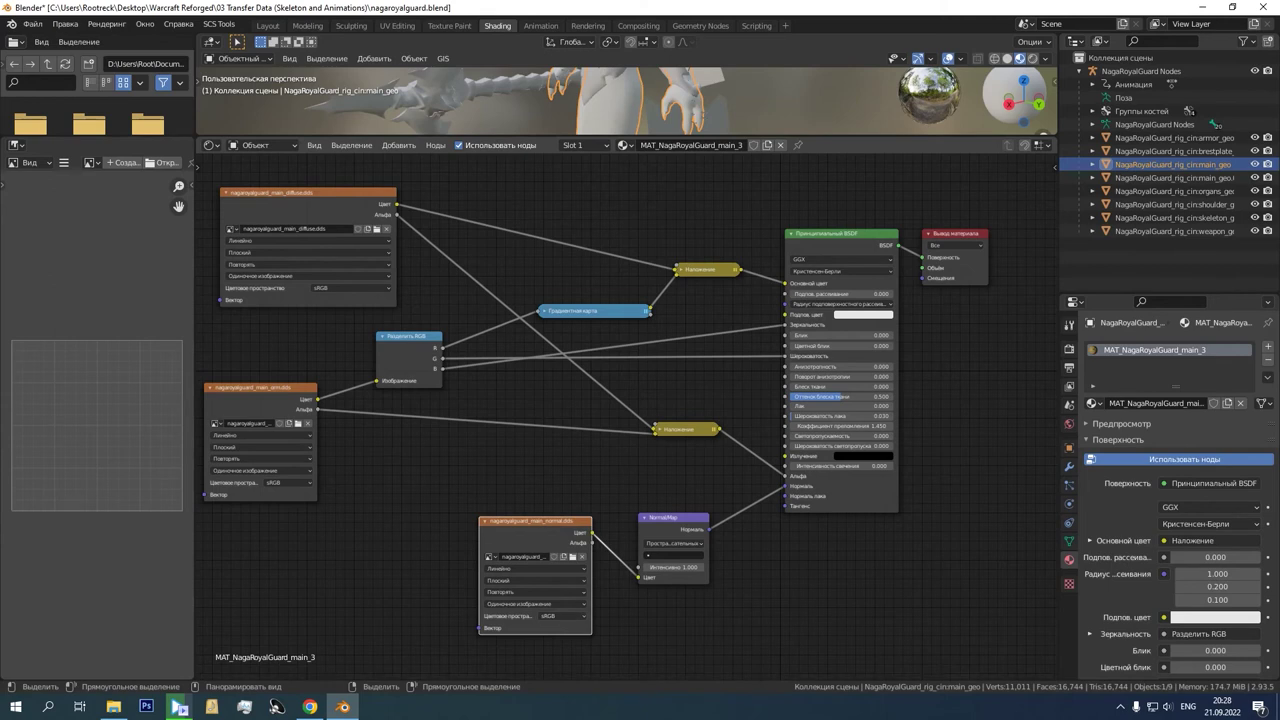
pyautogui.moveTo(479, 580); pyautogui.dragTo(425, 580)
pyautogui.click(554, 616)
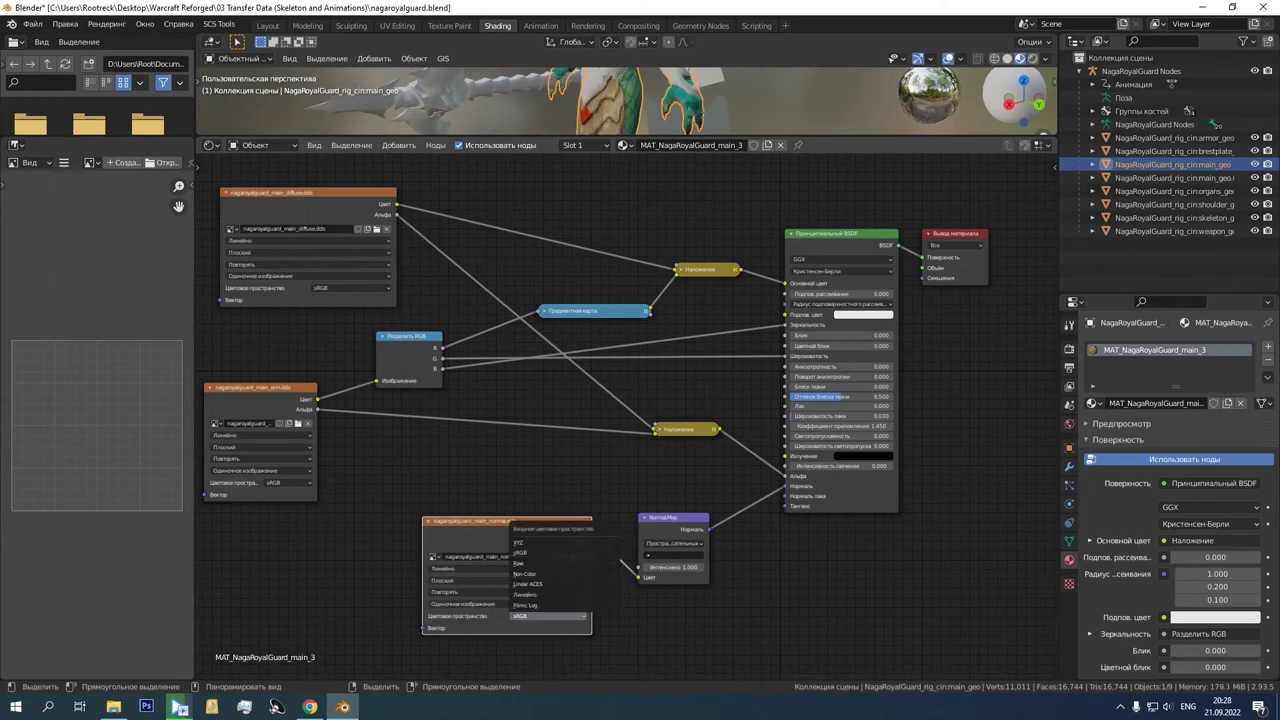
pyautogui.click(552, 575)
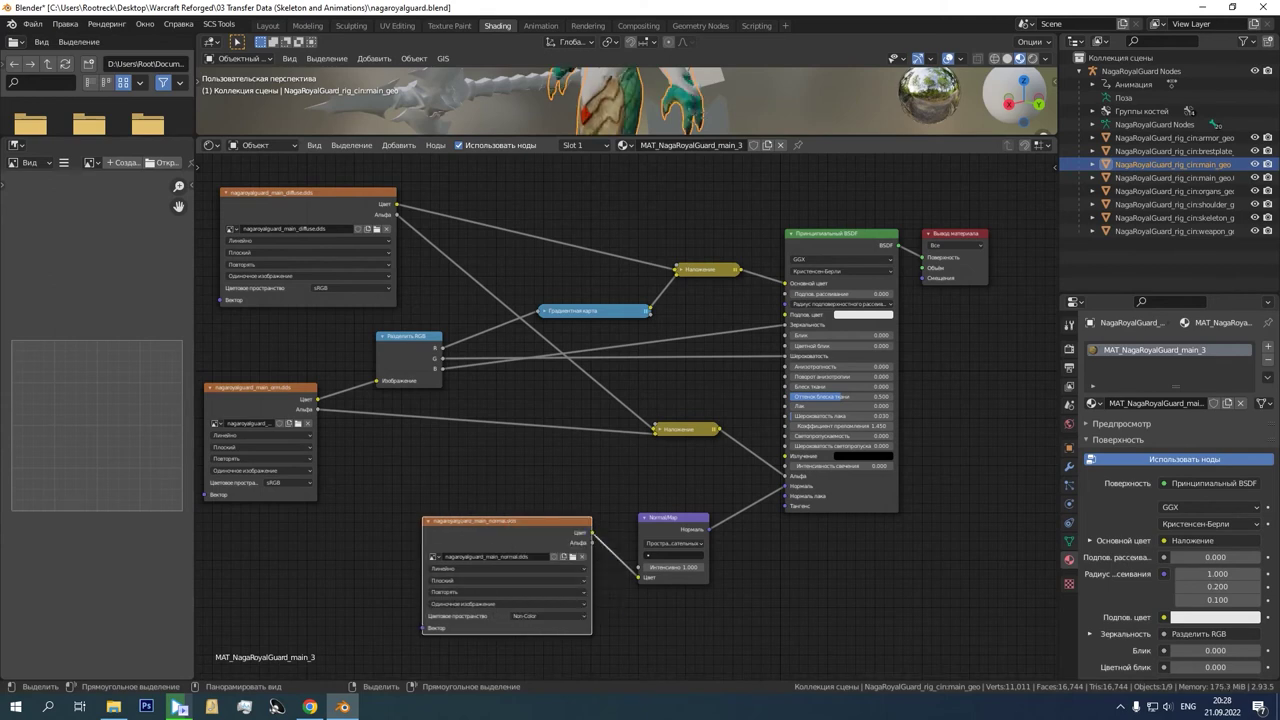
pyautogui.moveTo(262, 388); pyautogui.dragTo(284, 409)
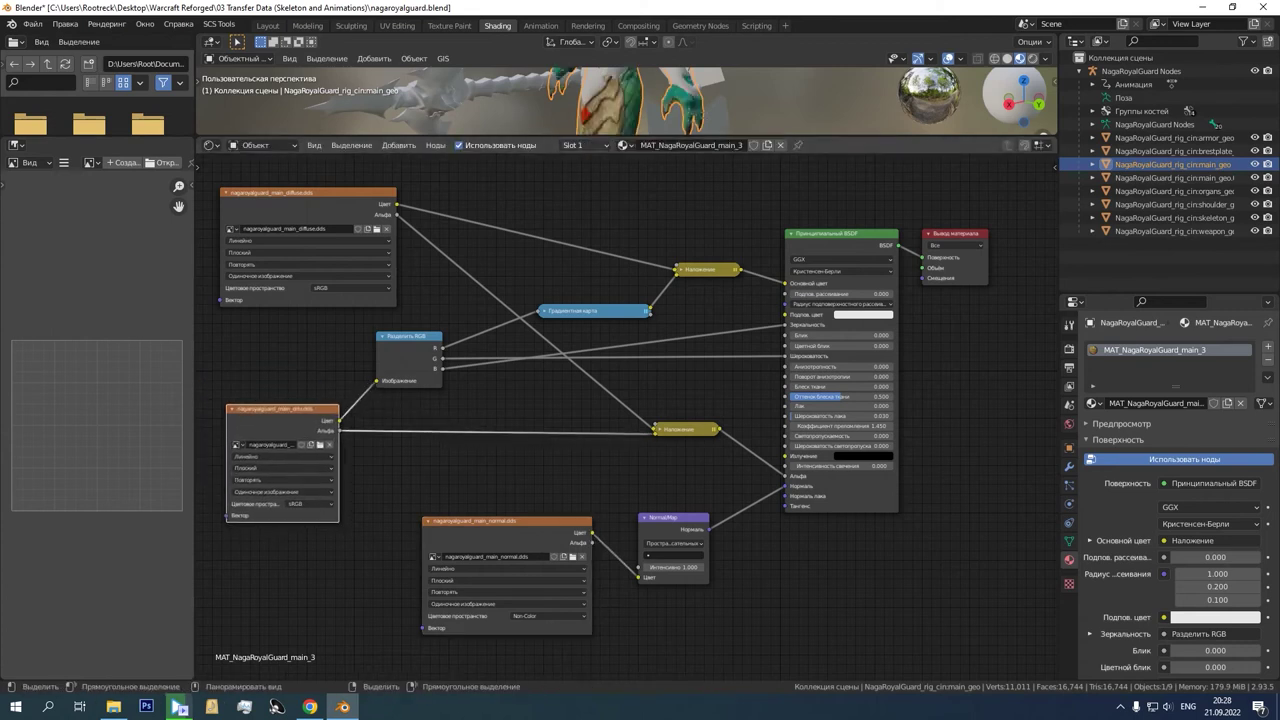
# Step: Enlarge the 3D viewport and examine the textured naga body
pyautogui.moveTo(560, 136); pyautogui.dragTo(560, 408)
pyautogui.scroll(1, 600, 300)
pyautogui.moveTo(600, 300); pyautogui.dragTo(617, 280, button='middle')
pyautogui.moveTo(618, 372); pyautogui.dragTo(618, 370, button='middle')
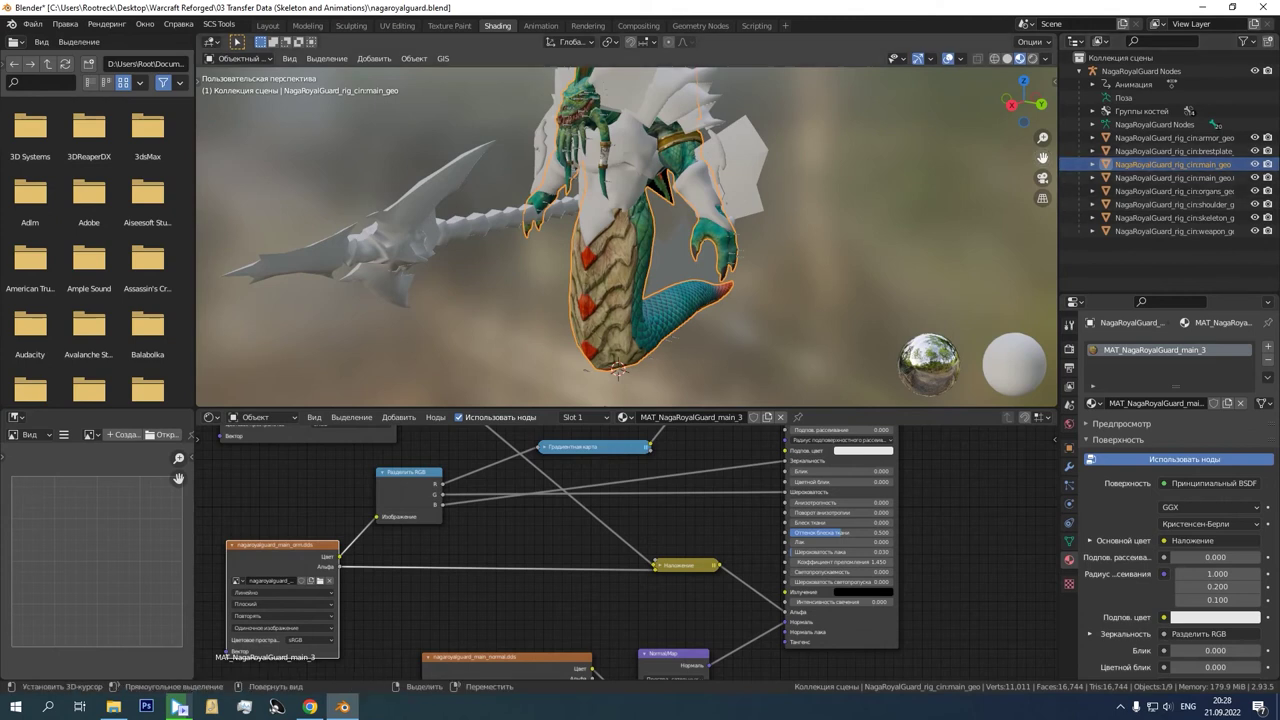
# Step: Widen the outliner and properties area, and paste the copied body material onto the breastplate mesh
pyautogui.moveTo(1058, 158); pyautogui.dragTo(1032, 158)
pyautogui.click(1146, 151)
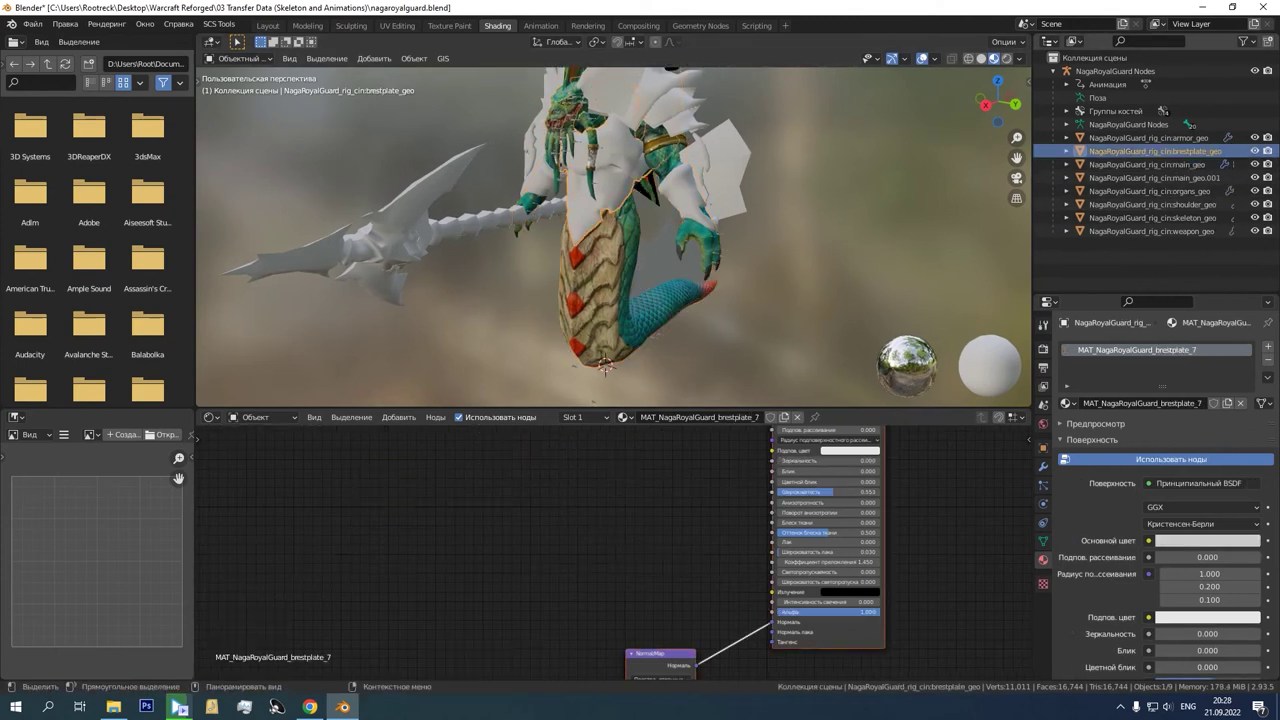
pyautogui.click(1267, 378)
pyautogui.click(1240, 421)
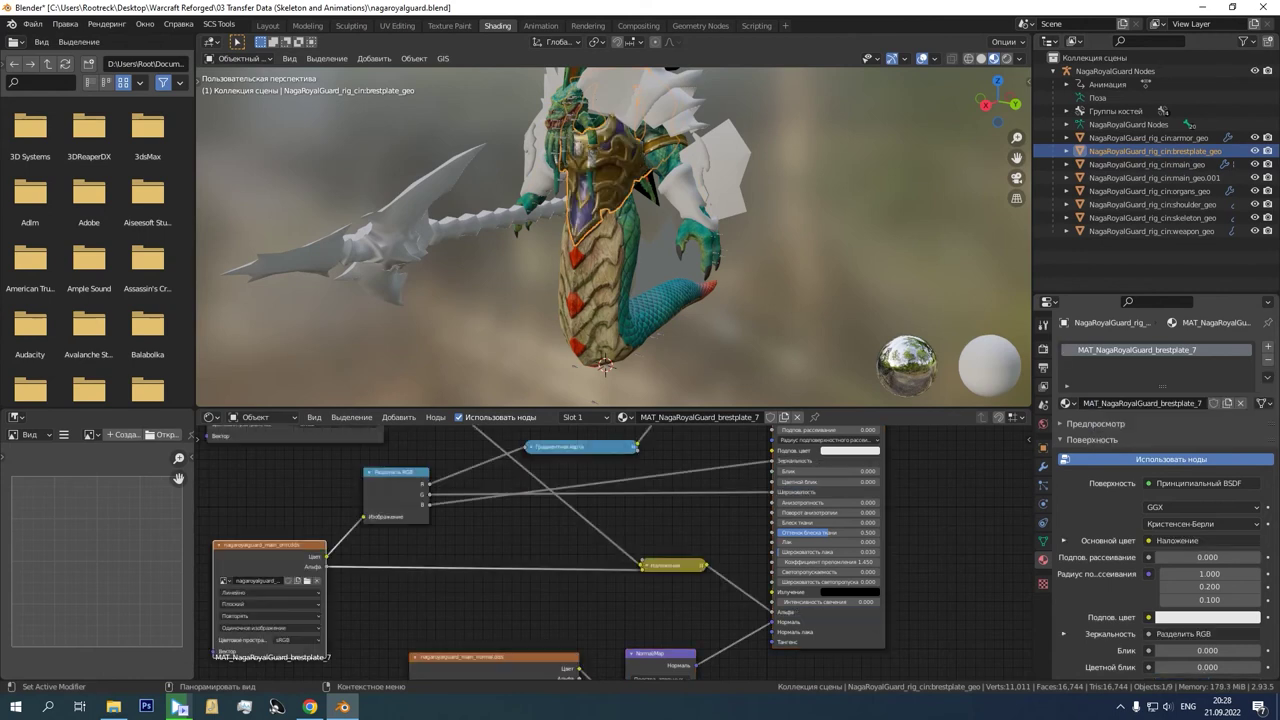
# Step: Paste the same body material onto the armor mesh and the shoulder mesh
pyautogui.click(1150, 137)
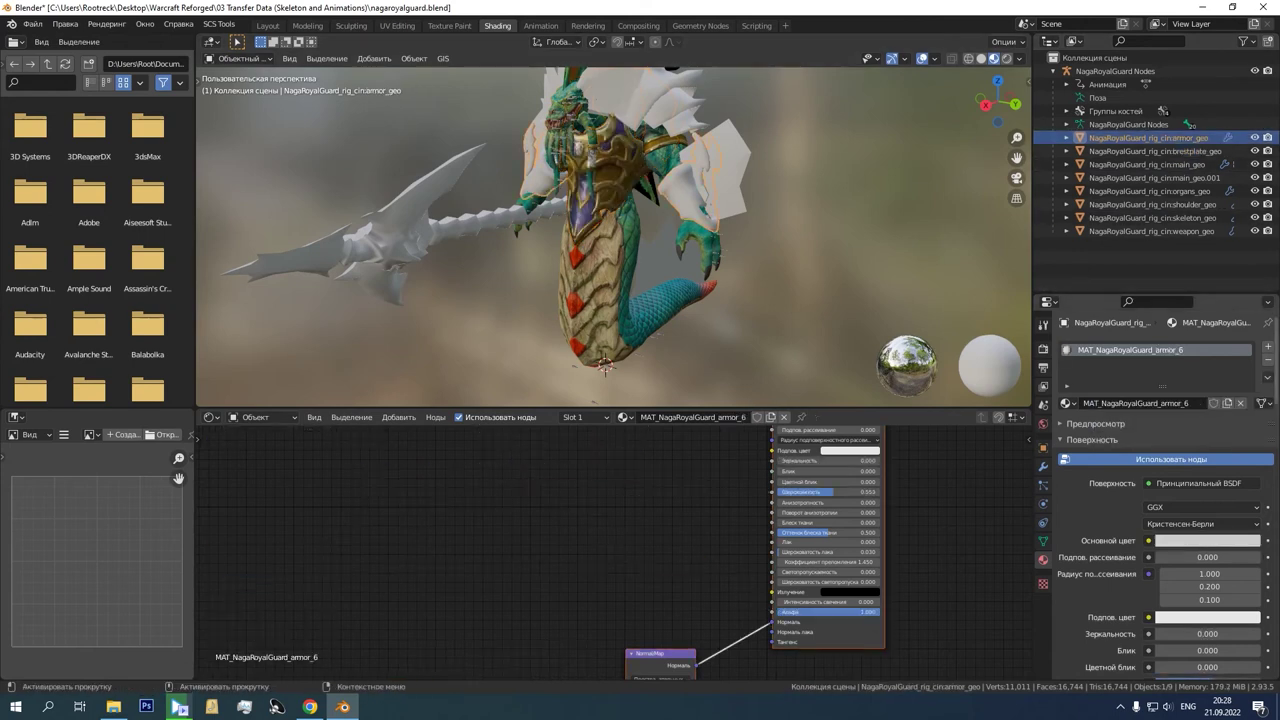
pyautogui.click(1267, 377)
pyautogui.click(1236, 419)
pyautogui.moveTo(740, 240); pyautogui.dragTo(688, 238, button='middle')
pyautogui.click(1152, 204)
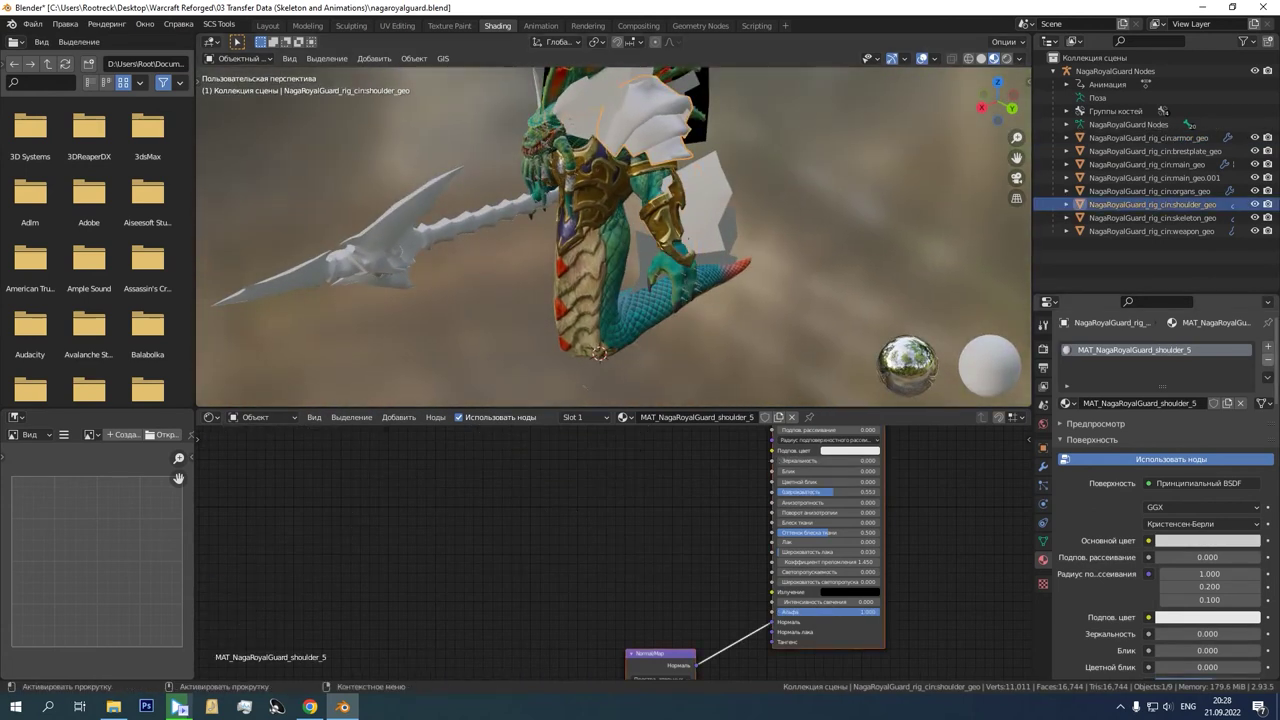
pyautogui.click(1267, 377)
pyautogui.click(1150, 419)
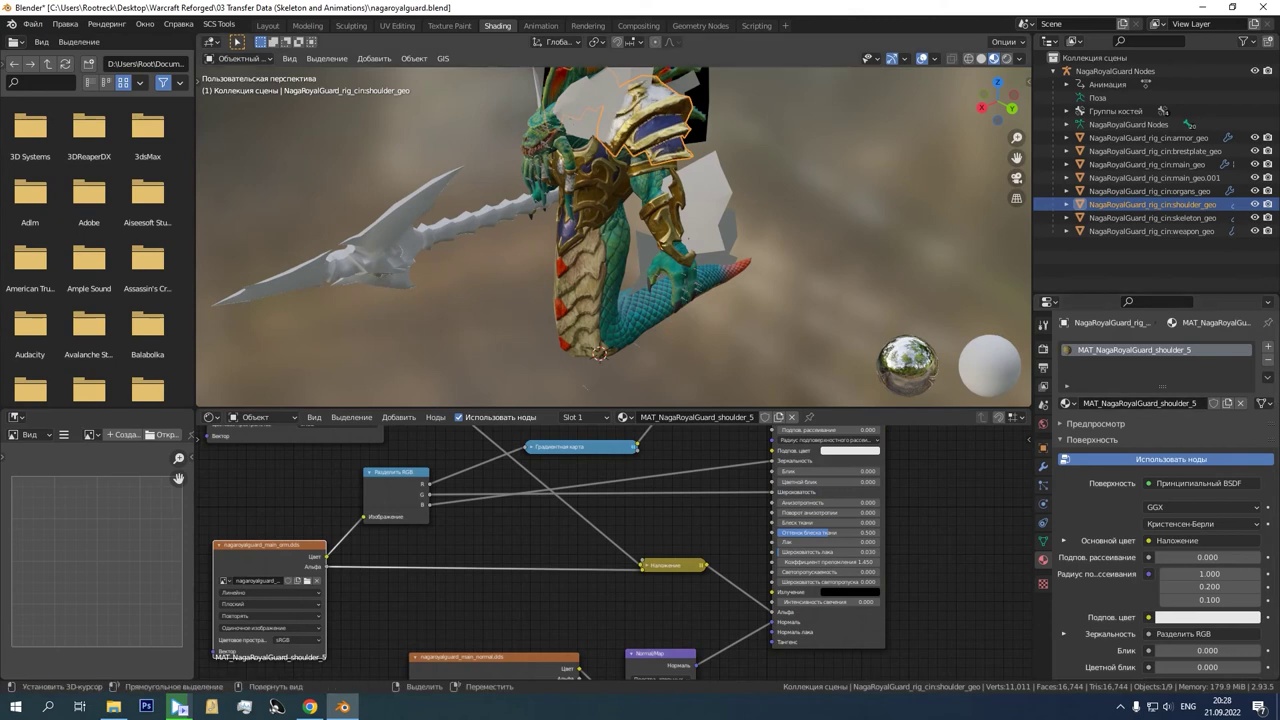
# Step: Paste the body material onto the fin mesh, NagaRoyalGuard_rig_cin:main_geo.001
pyautogui.moveTo(688, 238); pyautogui.dragTo(708, 262, button='middle')
pyautogui.rightClick(722, 244)
pyautogui.click(1267, 377)
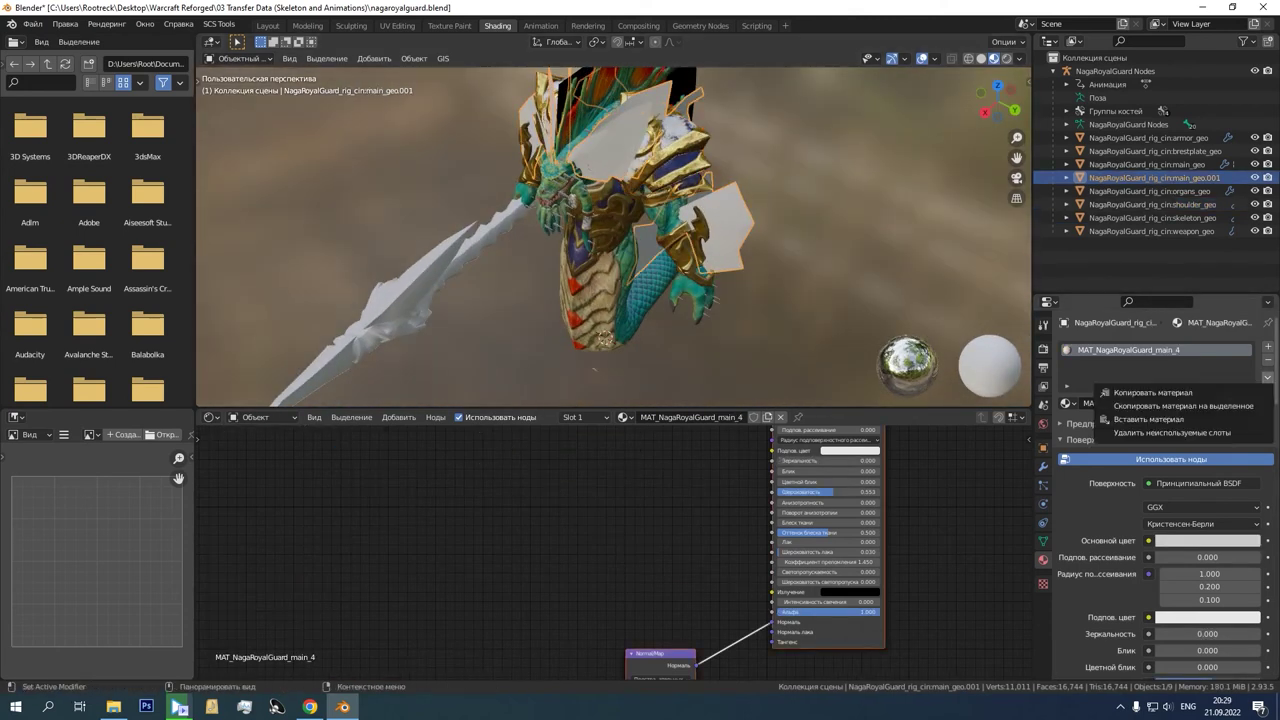
pyautogui.click(1150, 420)
# Step: Set the fin material's blend mode to Alpha Clip in the node editor's material options
pyautogui.moveTo(740, 284); pyautogui.dragTo(702, 243, button='middle')
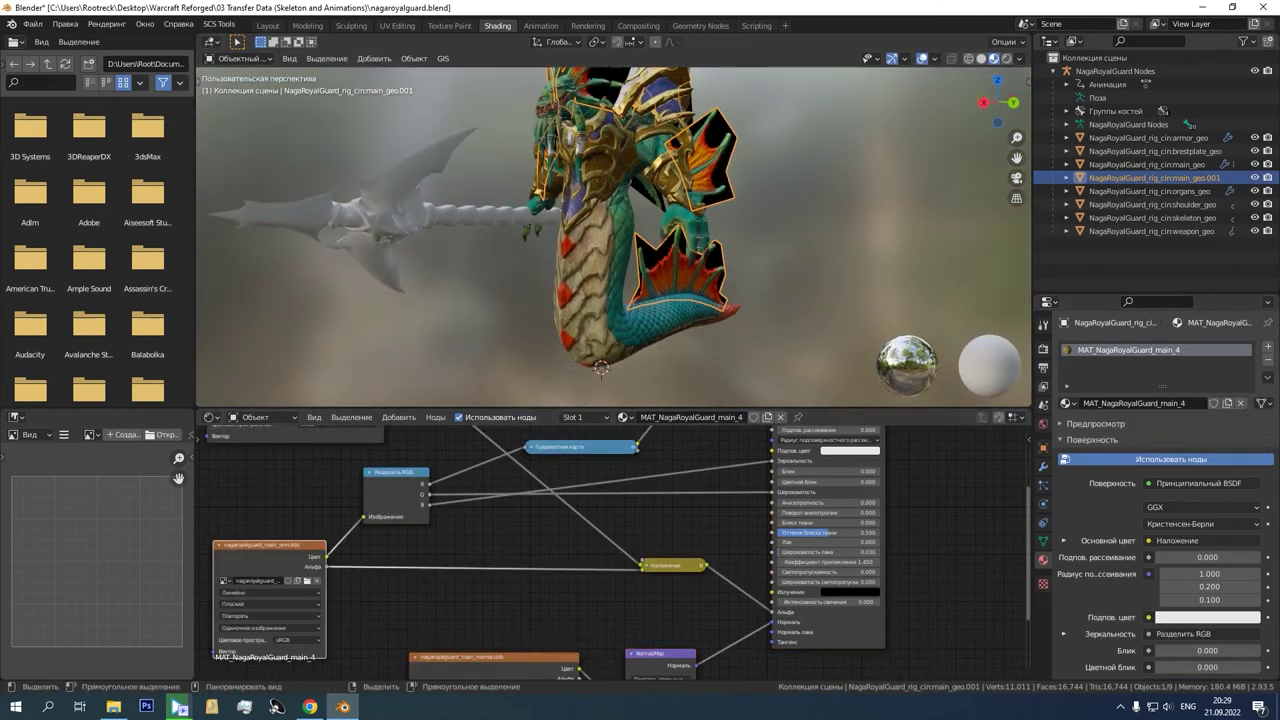
pyautogui.press('n')
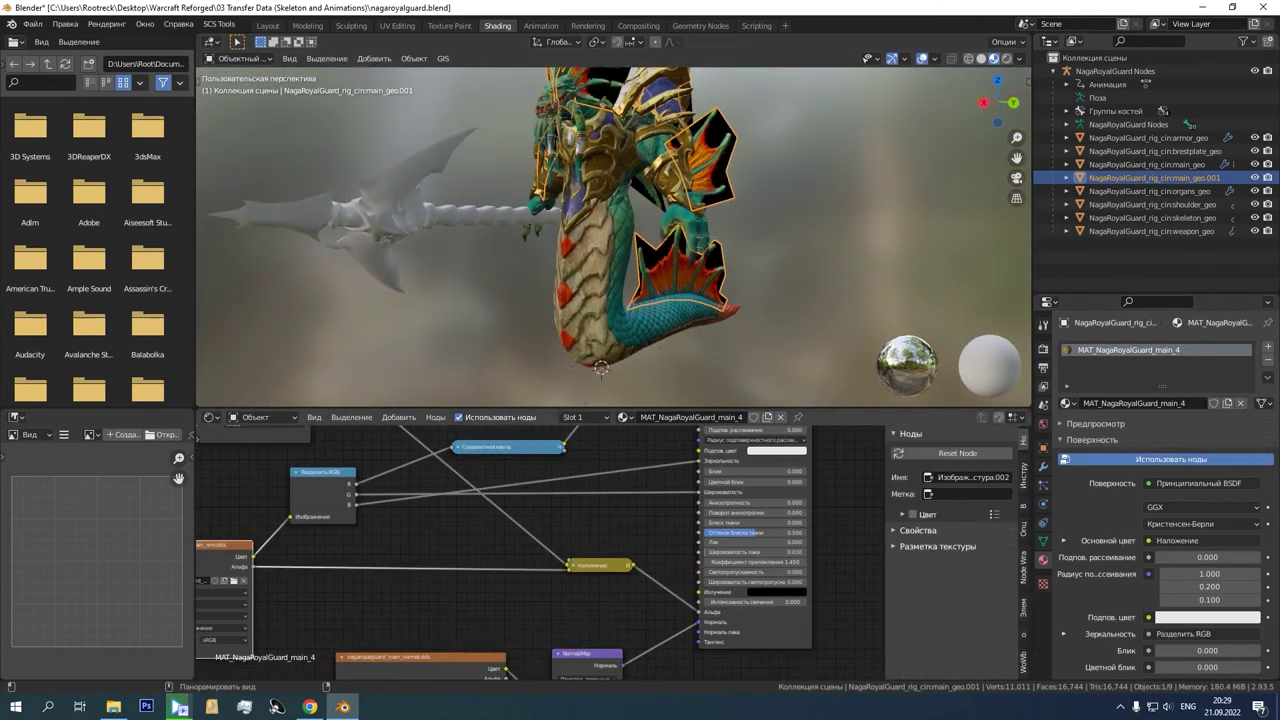
pyautogui.click(1023, 528)
pyautogui.click(978, 470)
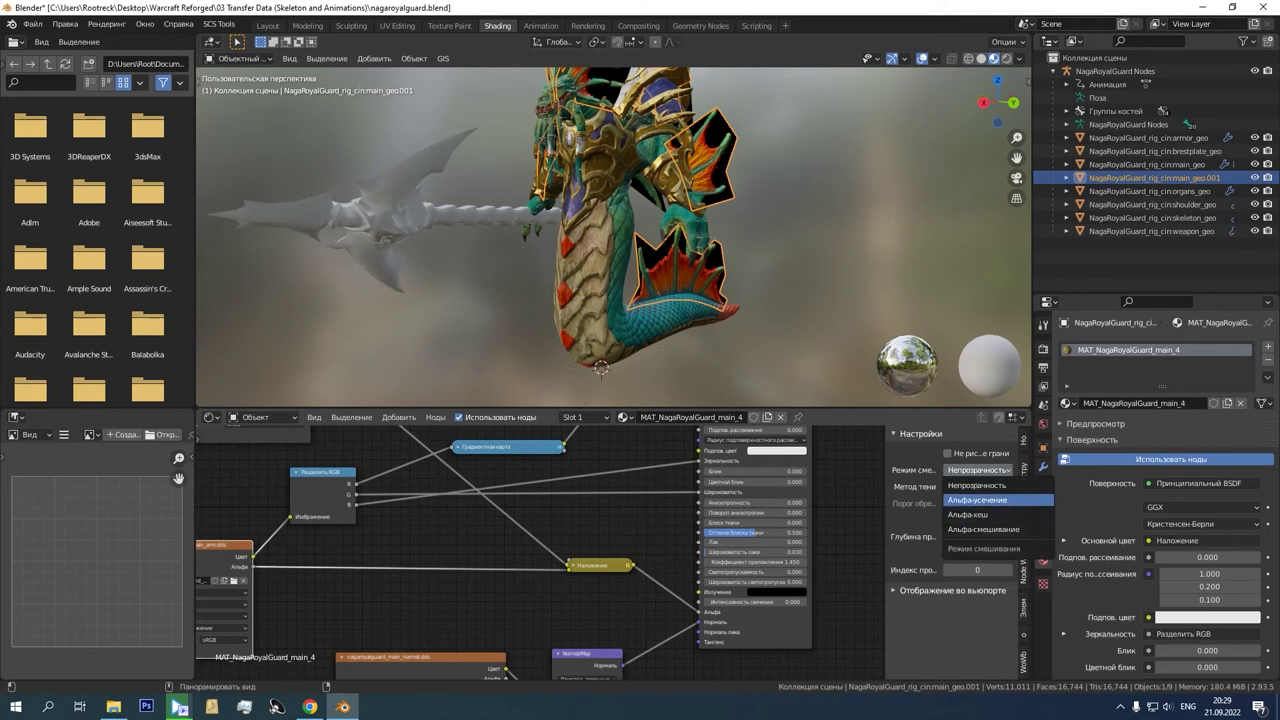
pyautogui.click(978, 500)
pyautogui.moveTo(760, 245); pyautogui.dragTo(698, 240, button='middle')
# Step: Copy the fin mesh's Alpha Clip material, paste it onto the main_geo body mesh and deselect the body
pyautogui.click(1267, 377)
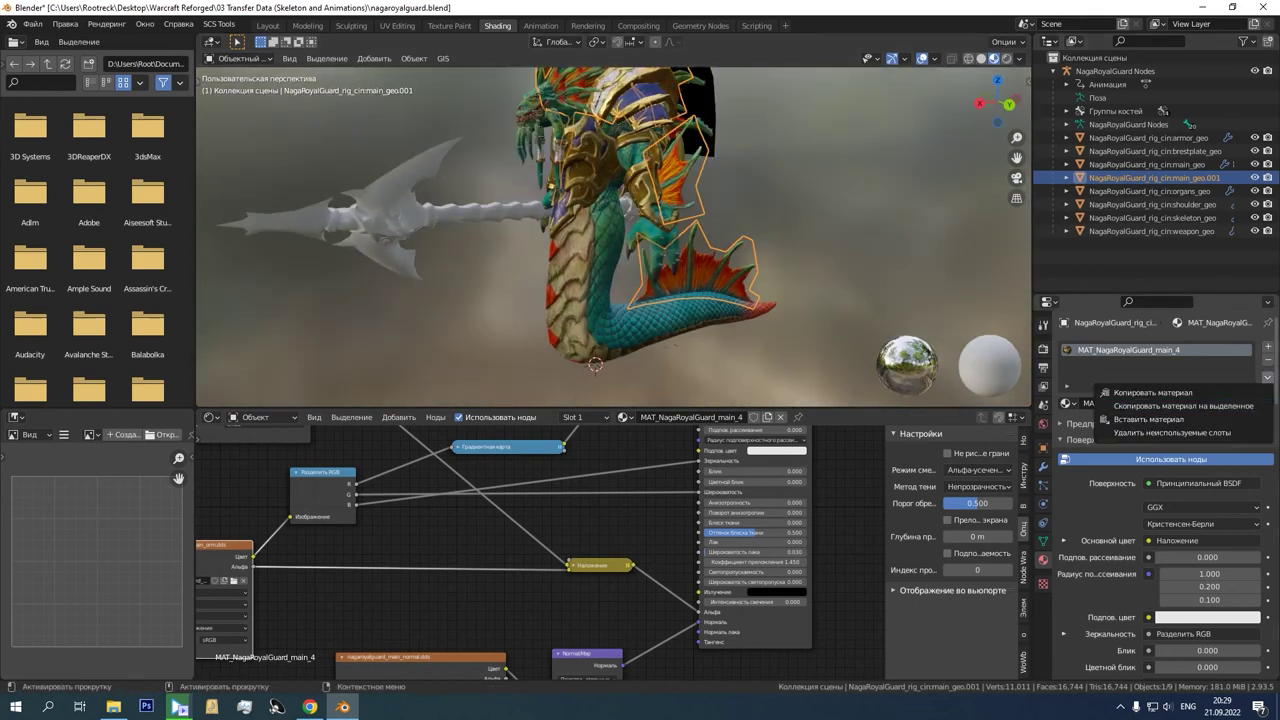
pyautogui.click(1178, 393)
pyautogui.click(680, 318)
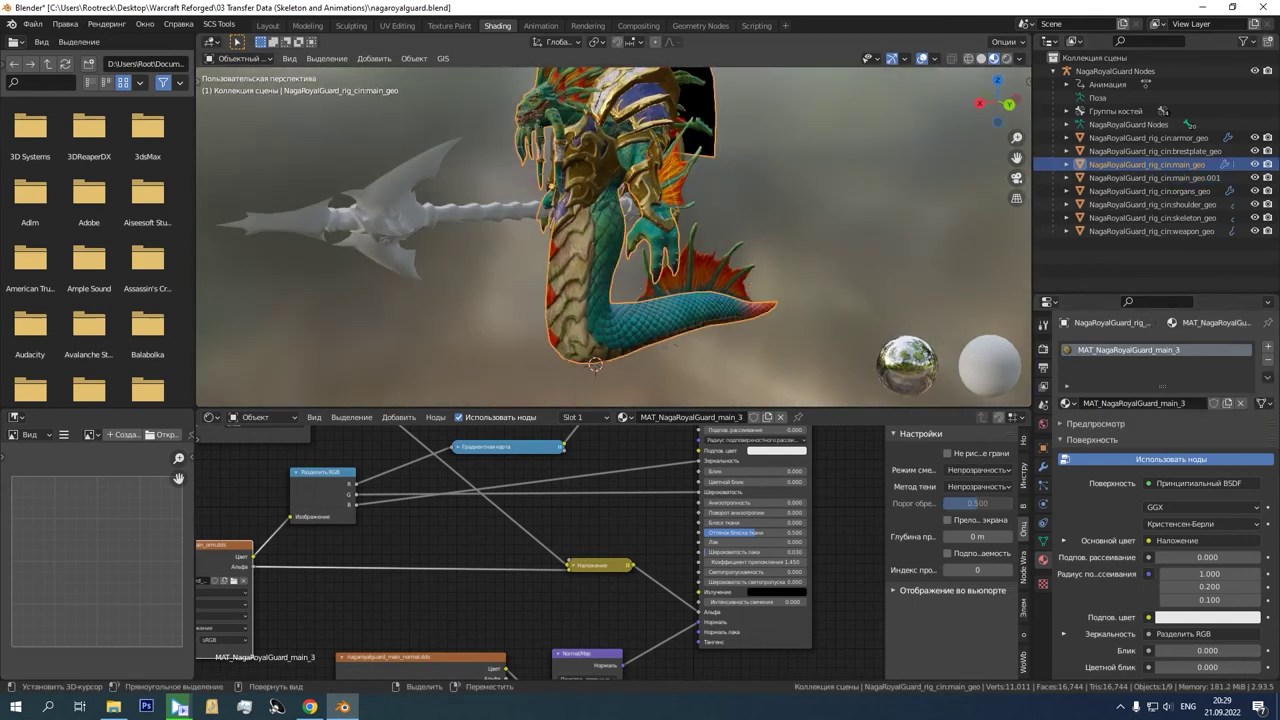
pyautogui.click(1267, 377)
pyautogui.click(1149, 419)
pyautogui.moveTo(640, 240); pyautogui.dragTo(750, 303, button='middle')
pyautogui.click(690, 285)
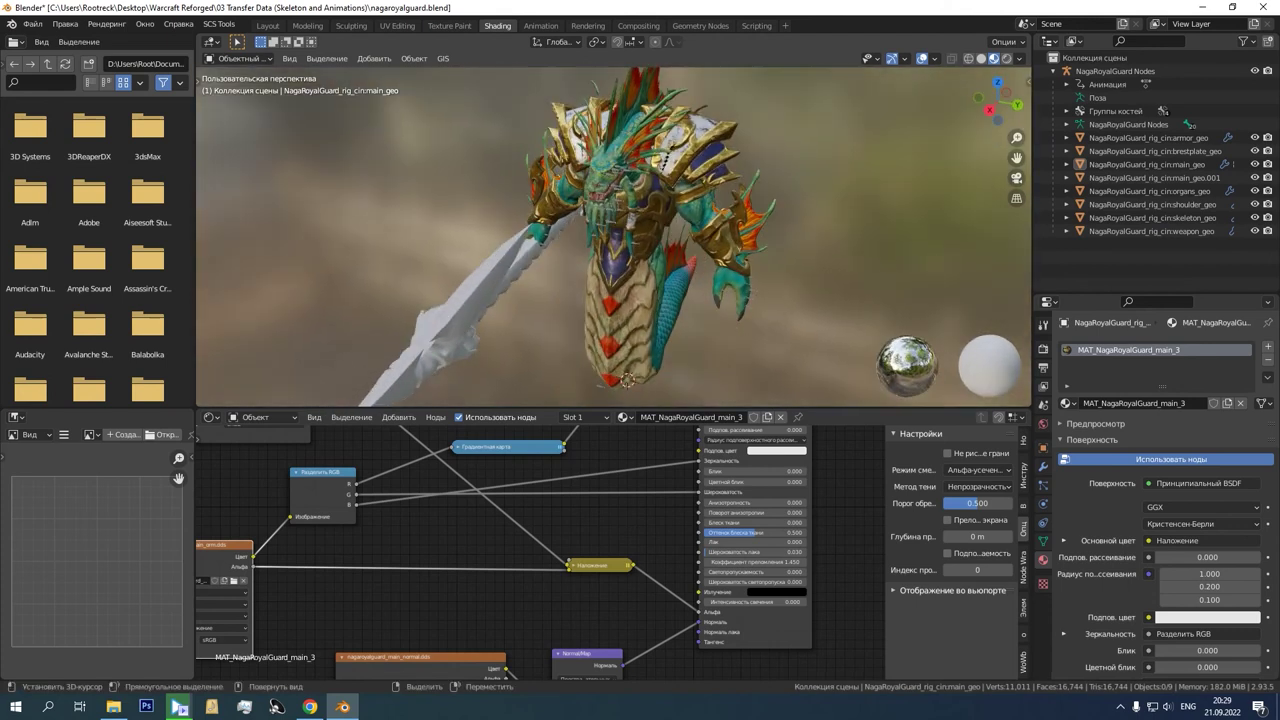
# Step: Paste the copied Alpha Clip material onto the weapon mesh
pyautogui.moveTo(664, 161); pyautogui.dragTo(648, 118, button='middle')
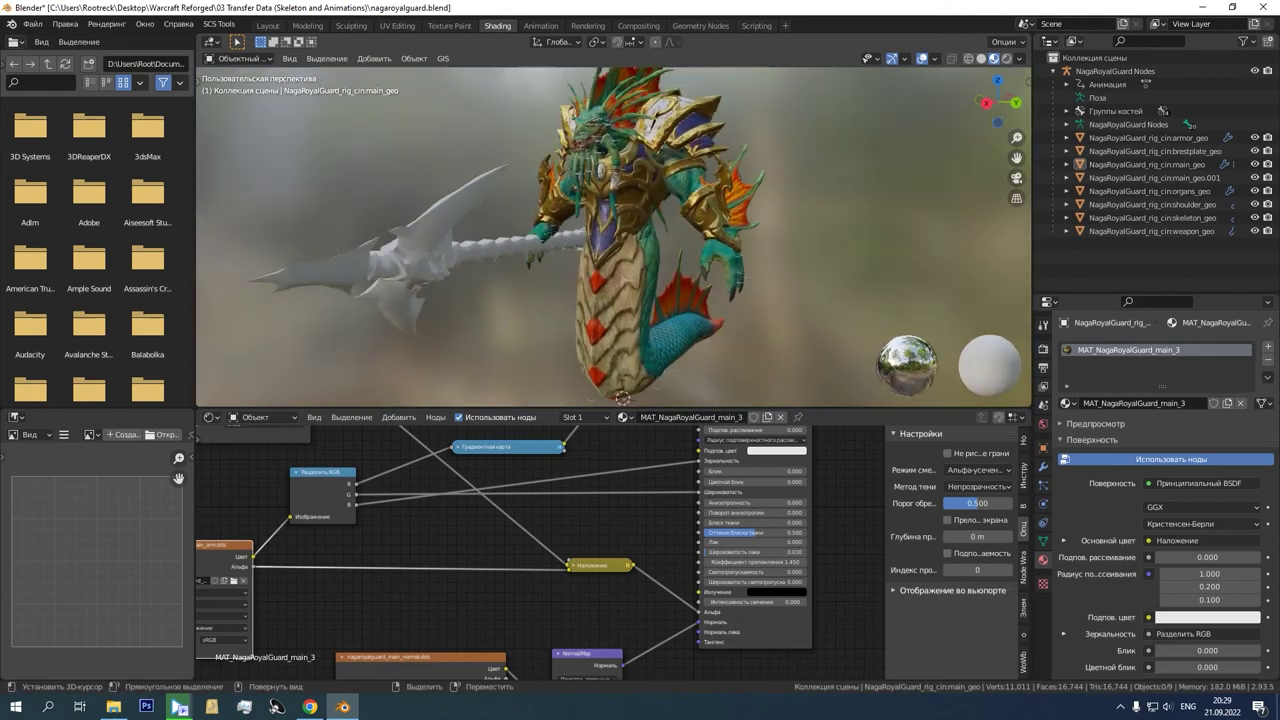
pyautogui.rightClick(402, 262)
pyautogui.click(1268, 377)
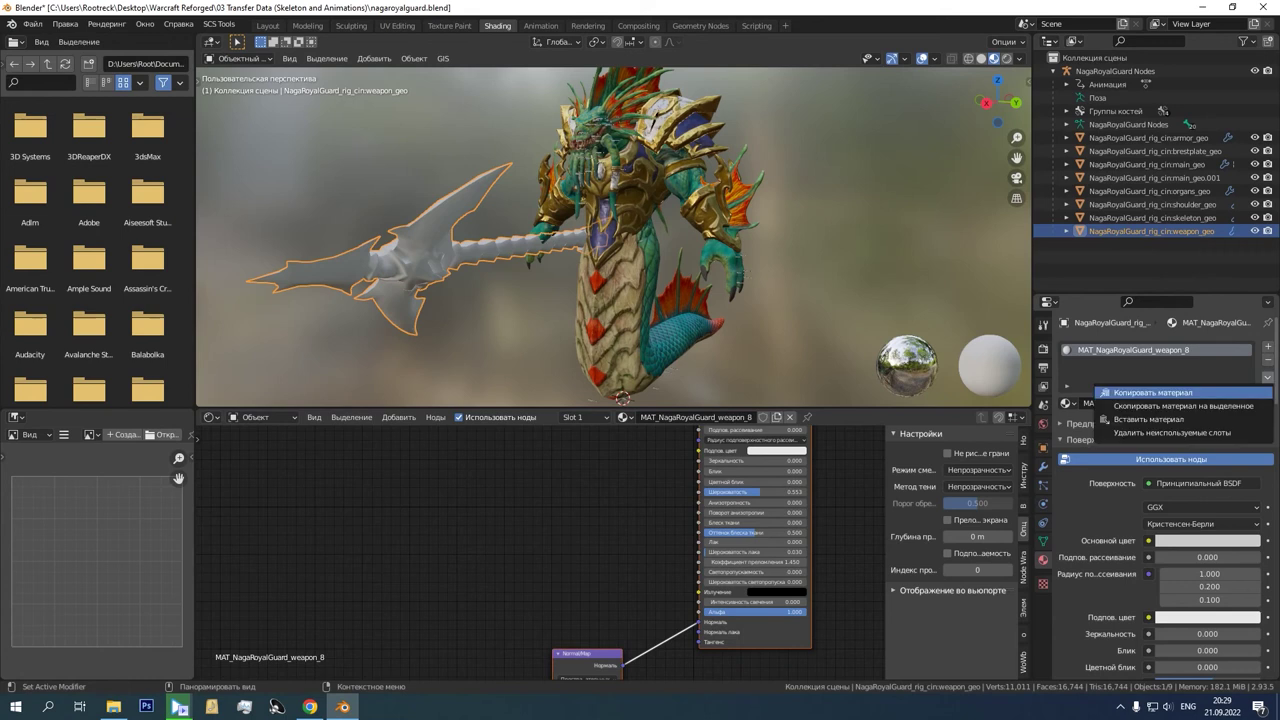
pyautogui.click(1148, 419)
# Step: Enlarge the node editor and replace the weapon material's diffuse image with nagaroyalguard_weapon_diffuse.dds from the Textures\Weapon folder
pyautogui.moveTo(690, 408); pyautogui.dragTo(690, 184)
pyautogui.moveTo(500, 400); pyautogui.dragTo(681, 481, button='middle')
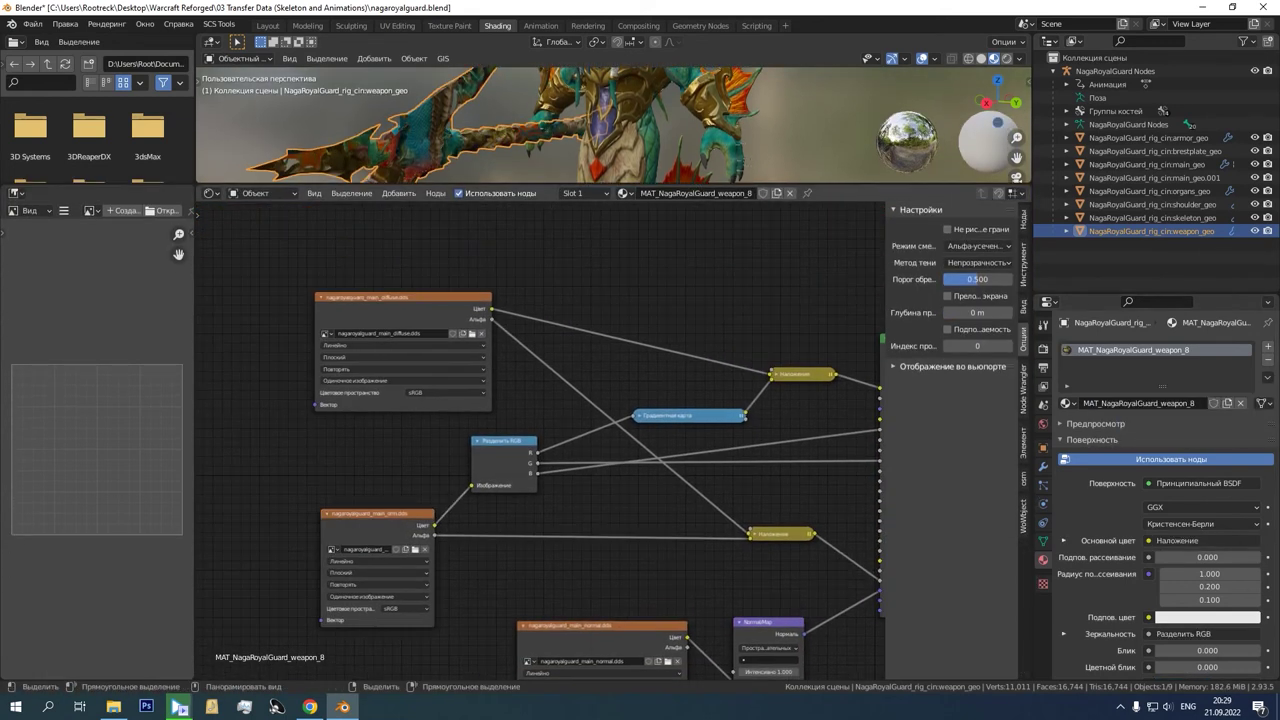
pyautogui.click(472, 334)
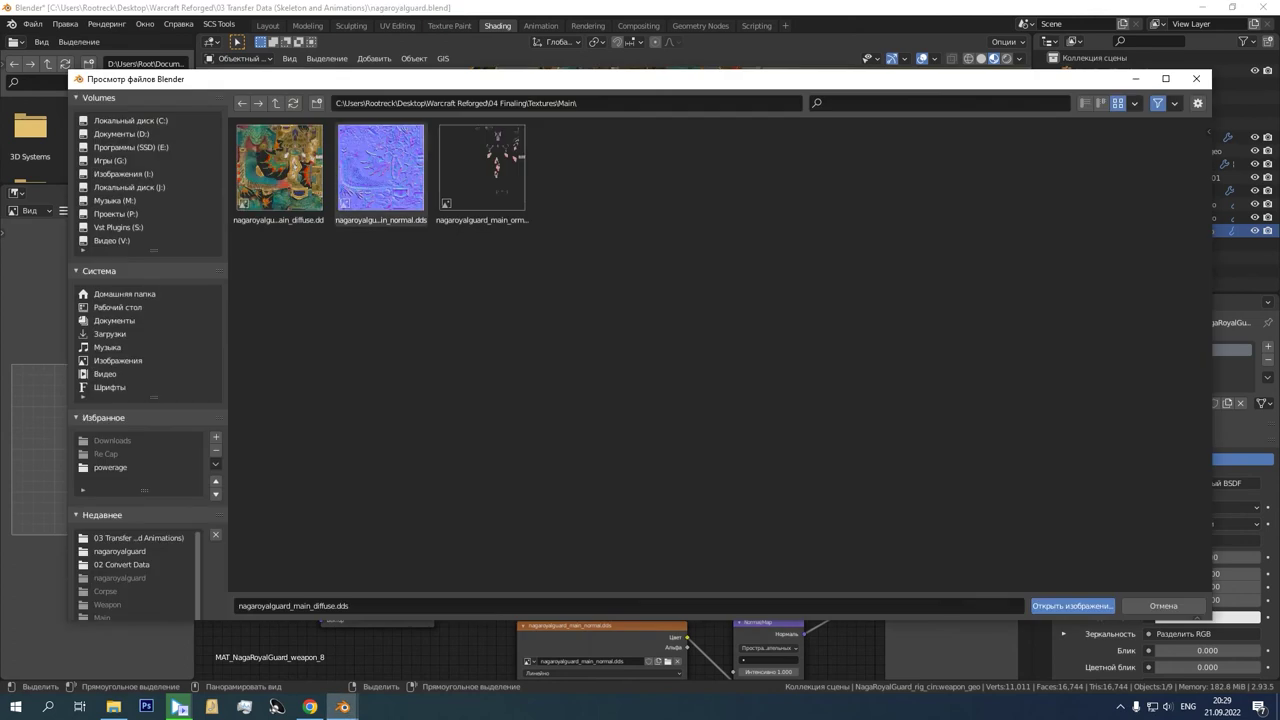
pyautogui.click(275, 103)
pyautogui.doubleClick(584, 162)
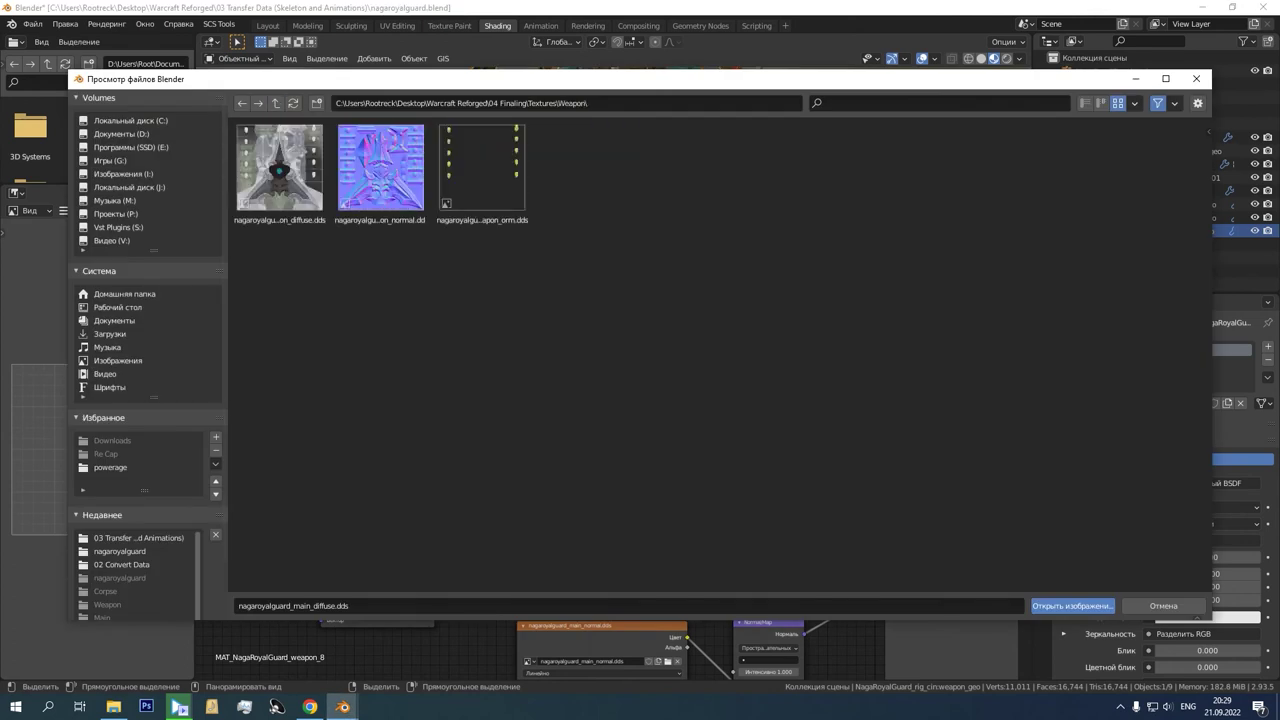
pyautogui.doubleClick(280, 168)
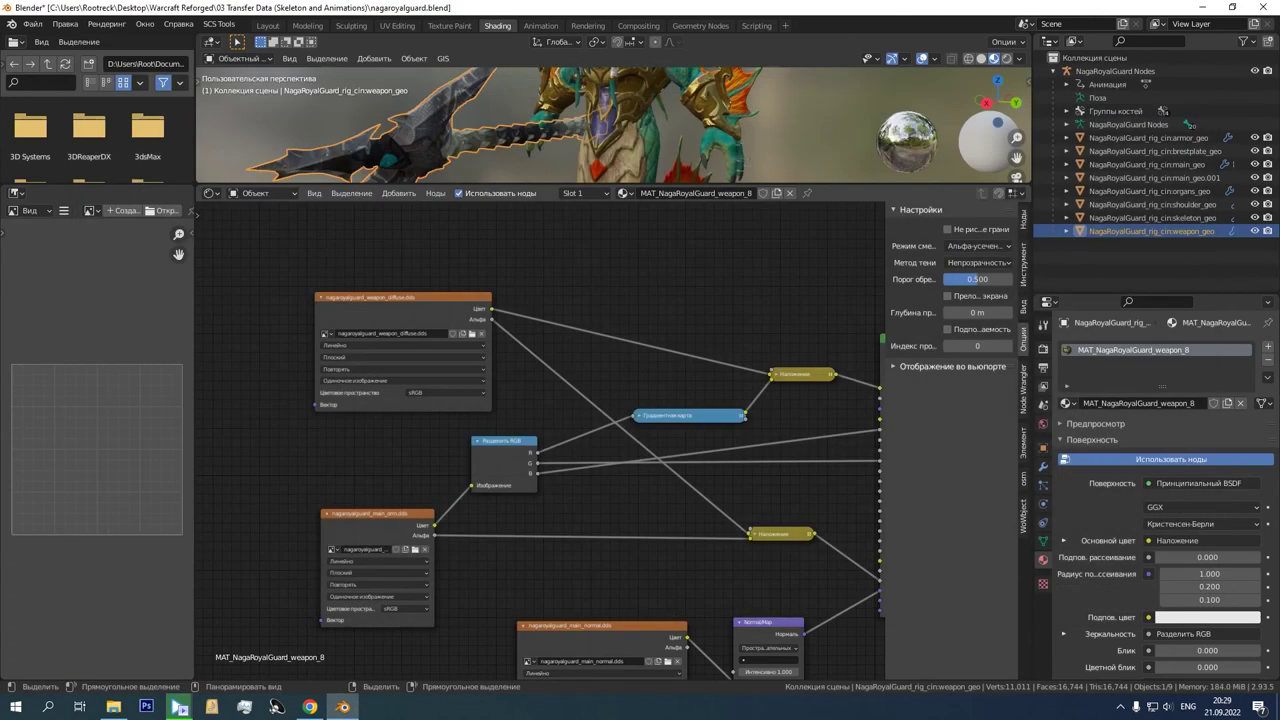
# Step: Replace the weapon material's orm image with nagaroyalguard_weapon_orm.dds from the Weapon folder
pyautogui.click(415, 549)
pyautogui.click(482, 170)
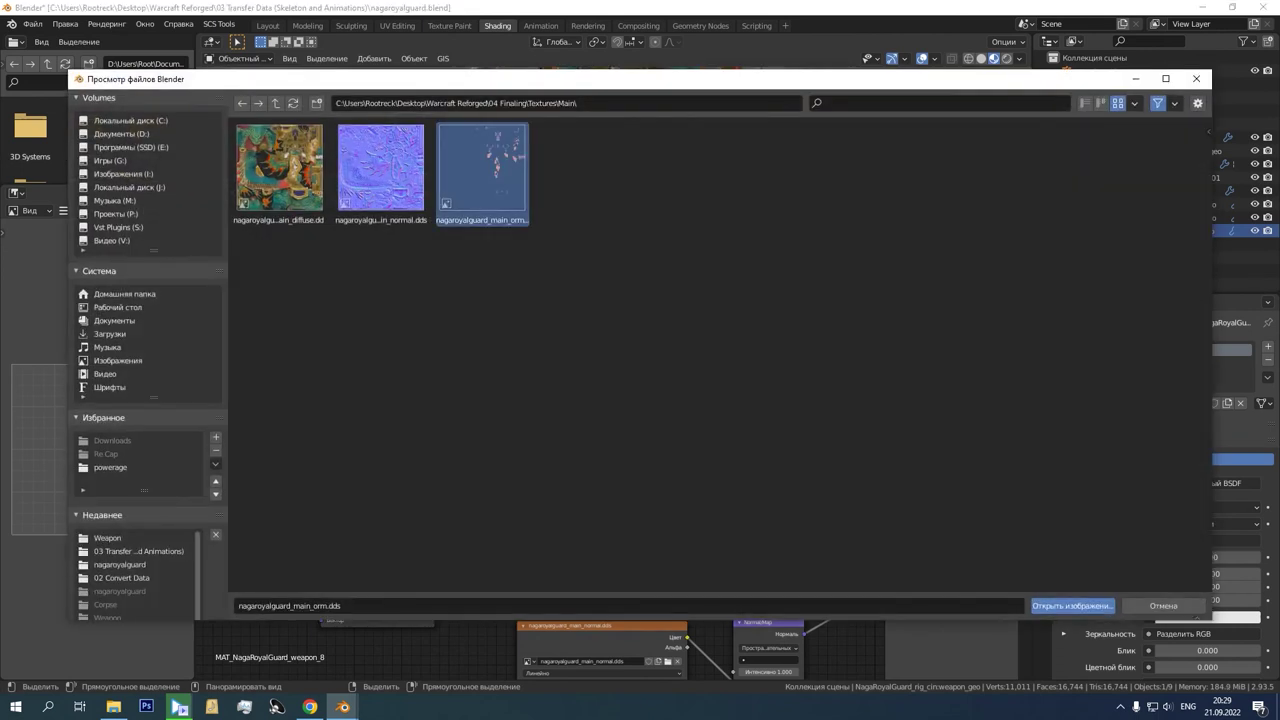
pyautogui.click(108, 538)
pyautogui.click(482, 170)
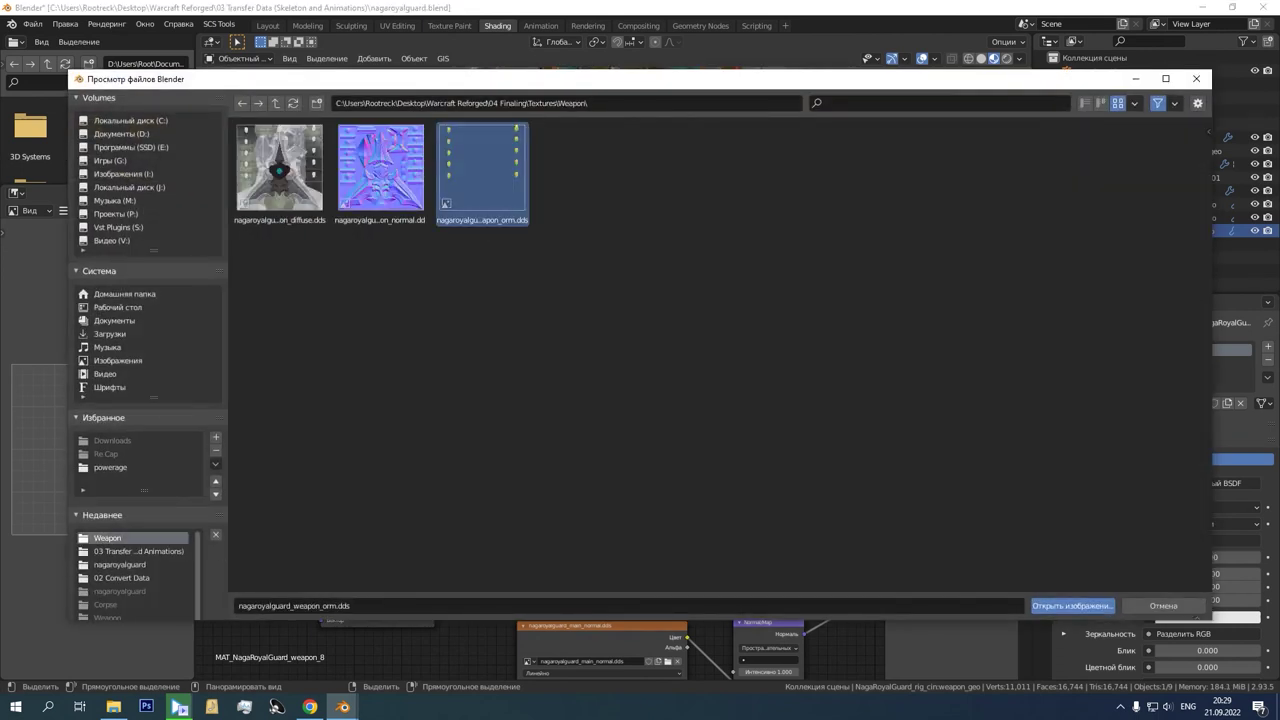
pyautogui.doubleClick(482, 170)
# Step: Replace the weapon material's normal image with nagaroyalguard_weapon_normal.dds from the Weapon folder
pyautogui.moveTo(600, 500); pyautogui.dragTo(553, 352, button='middle')
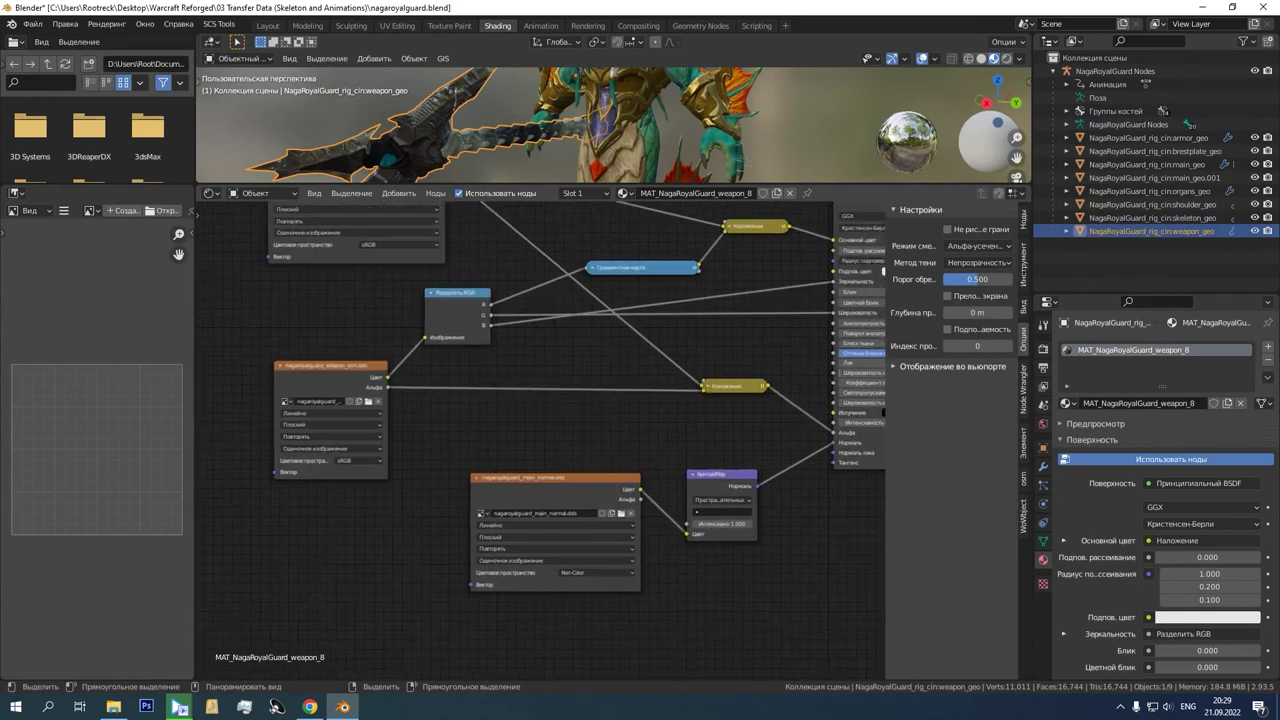
pyautogui.click(621, 513)
pyautogui.click(108, 538)
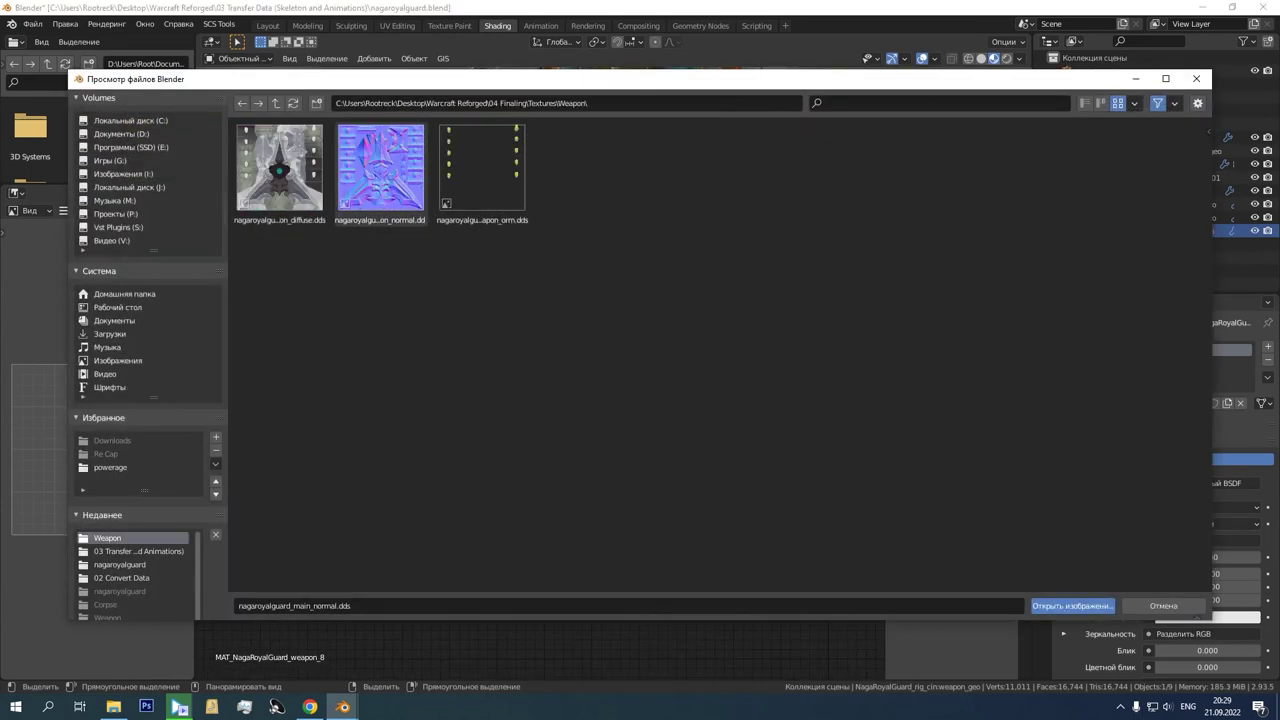
pyautogui.click(1073, 606)
pyautogui.moveTo(600, 125); pyautogui.dragTo(725, 132, button='middle')
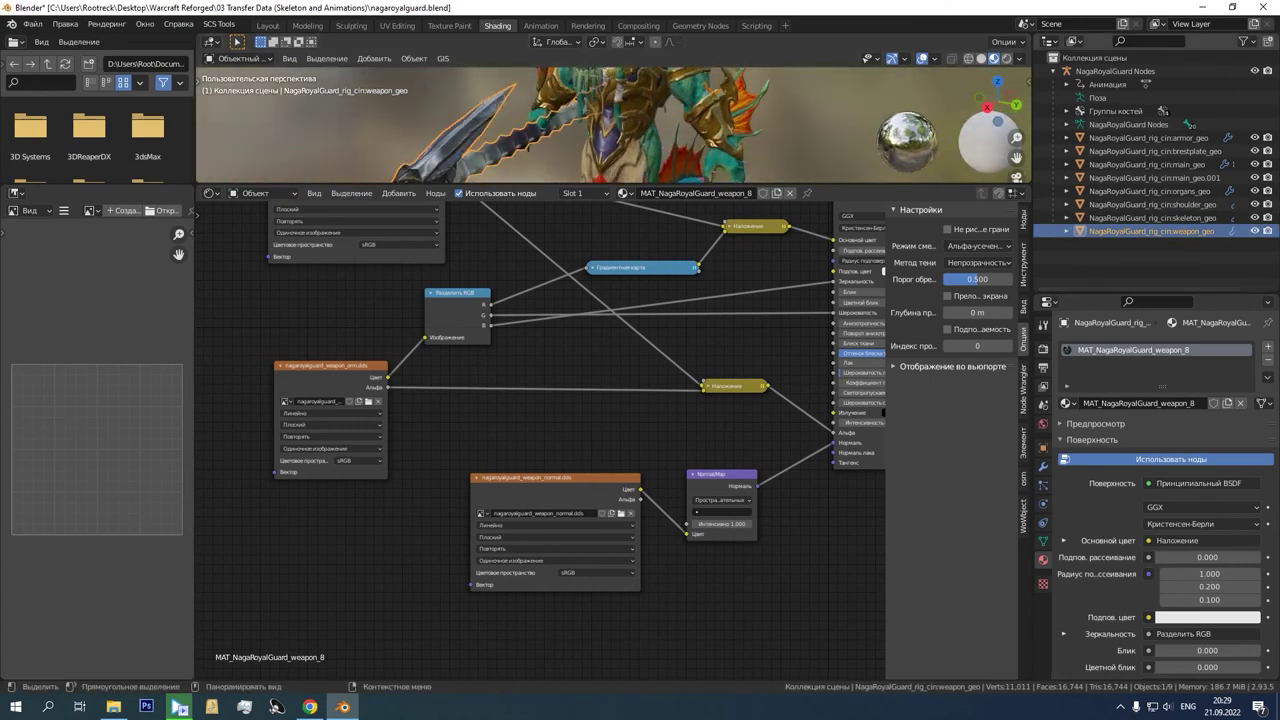
# Step: Hide the weapon, shoulder, fin, body, breastplate and armor meshes, leaving only the organs and skeleton meshes displayed
pyautogui.press('h')
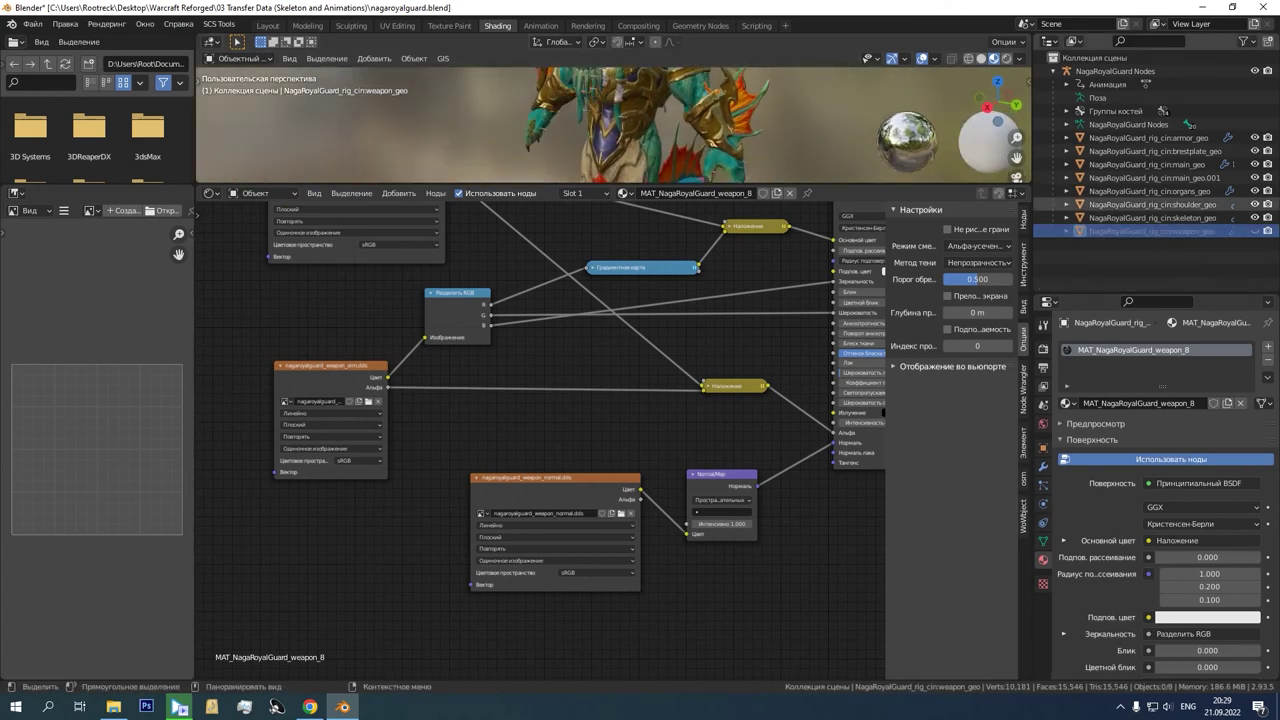
pyautogui.click(1153, 205)
pyautogui.moveTo(620, 120); pyautogui.dragTo(628, 149, button='middle')
pyautogui.click(1255, 205)
pyautogui.moveTo(1255, 178); pyautogui.dragTo(1255, 138)
# Step: Copy the main_geo body material and paste it onto the skeleton mesh
pyautogui.click(1158, 138)
pyautogui.click(1158, 165)
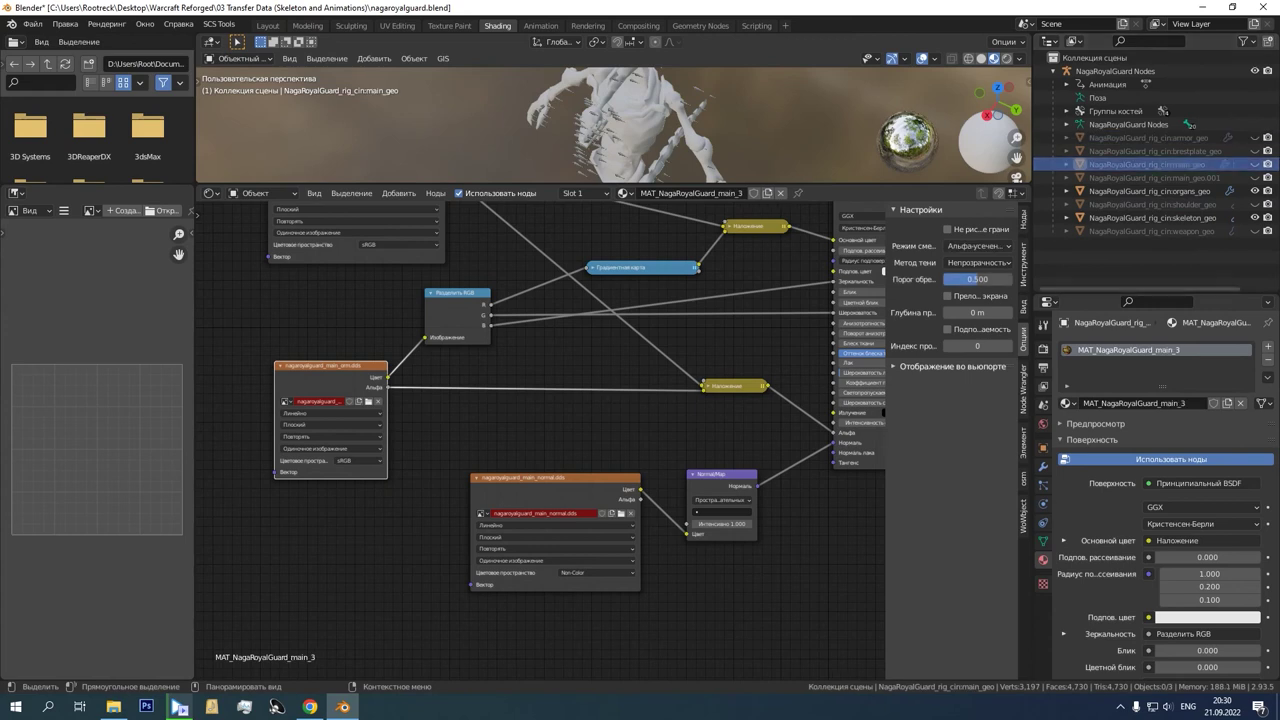
pyautogui.click(1268, 378)
pyautogui.click(1183, 393)
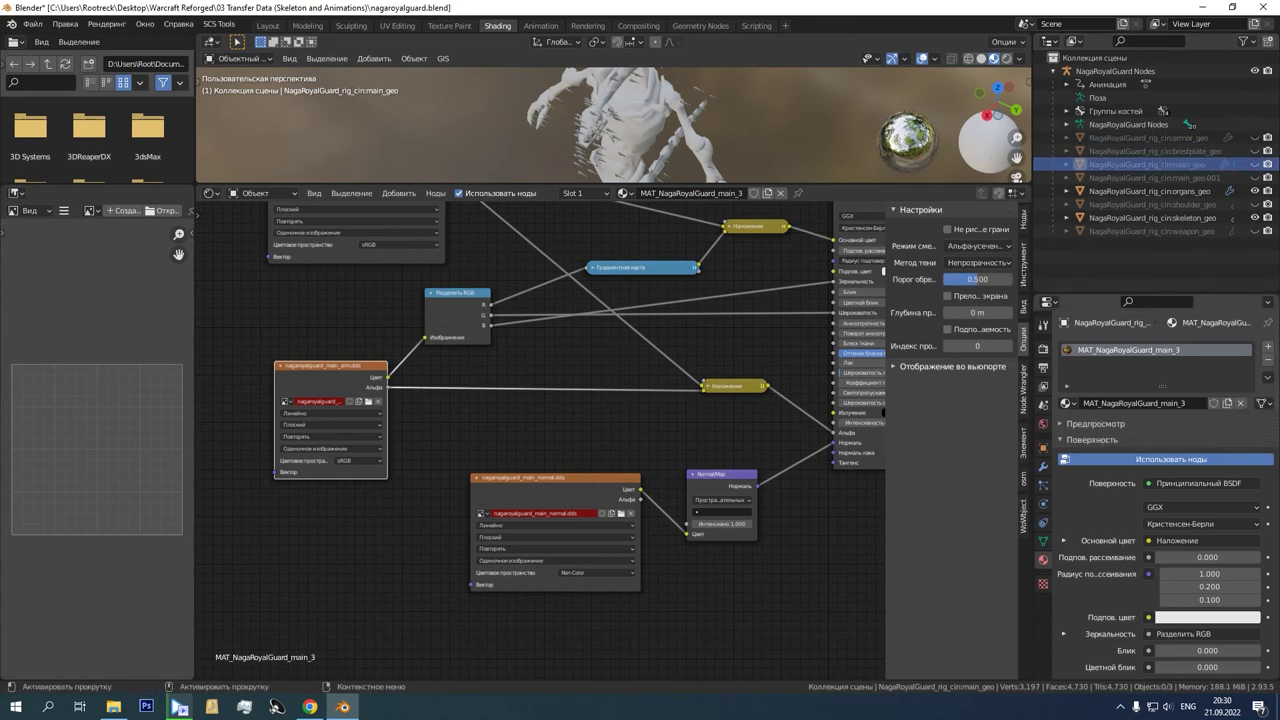
pyautogui.moveTo(690, 145); pyautogui.dragTo(642, 105, button='middle')
pyautogui.click(660, 125)
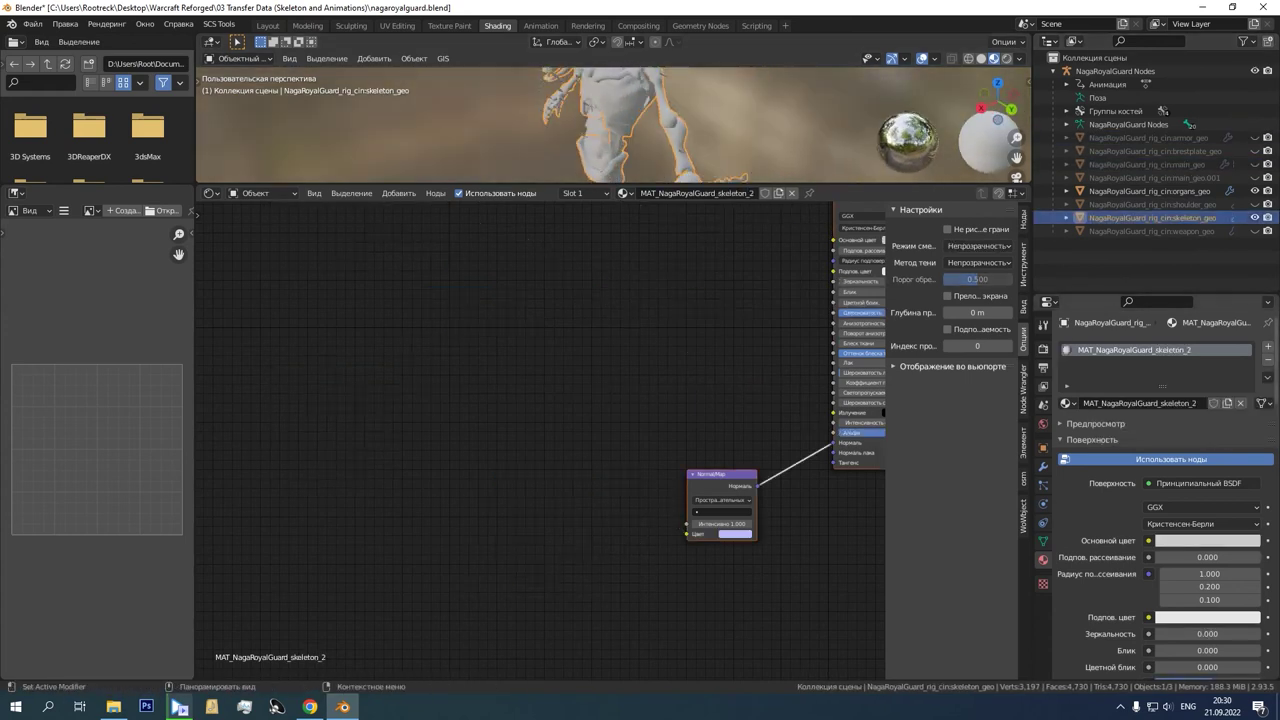
pyautogui.click(1268, 378)
pyautogui.click(1183, 423)
# Step: Replace the skeleton material's diffuse image with naga_corpse_diffuse.dds from the Textures\Corpse folder
pyautogui.moveTo(450, 230); pyautogui.dragTo(383, 374, button='middle')
pyautogui.click(358, 329)
pyautogui.click(276, 103)
pyautogui.doubleClick(280, 172)
pyautogui.doubleClick(280, 172)
# Step: Load nagaroyalguard_main_orm.dds and nagaroyalguard_main_normal.dds from the Main folder into the skeleton material's orm and normal nodes
pyautogui.moveTo(310, 540); pyautogui.dragTo(389, 520, button='middle')
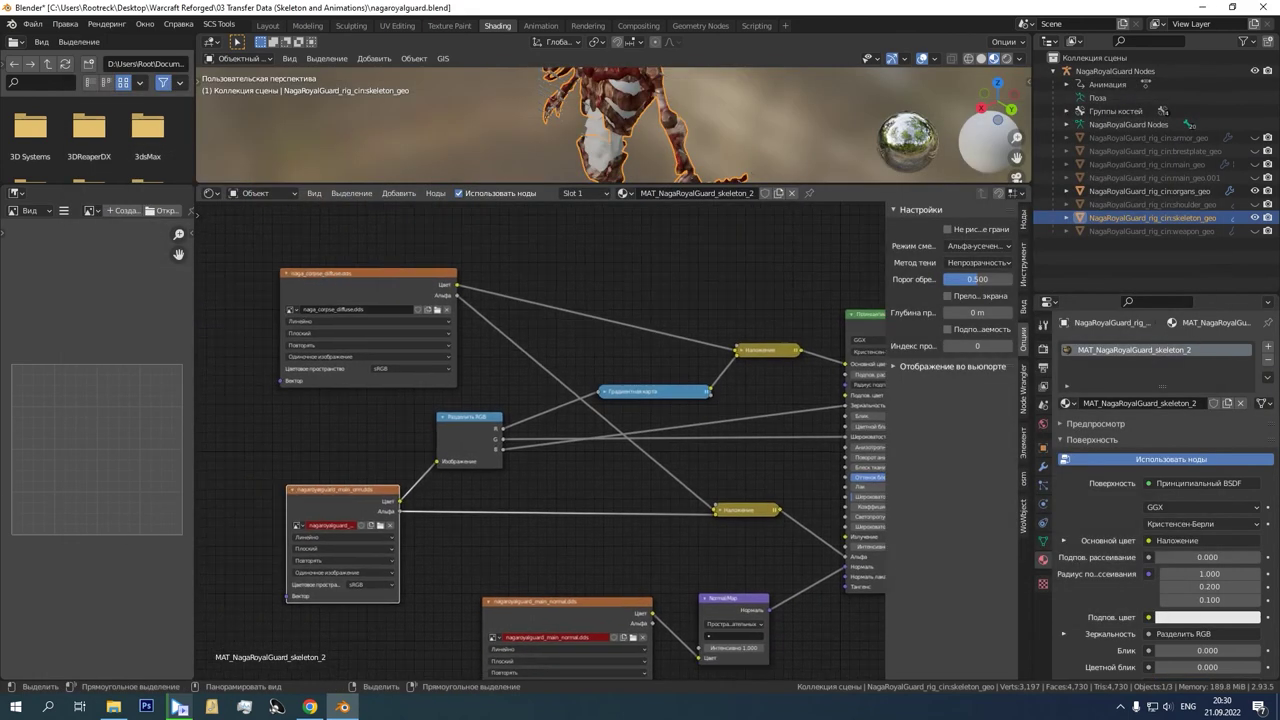
pyautogui.click(382, 526)
pyautogui.doubleClick(482, 172)
pyautogui.click(633, 637)
pyautogui.doubleClick(381, 172)
# Step: Copy the skeleton mesh's material and paste it onto the organs mesh
pyautogui.click(1268, 378)
pyautogui.click(1190, 393)
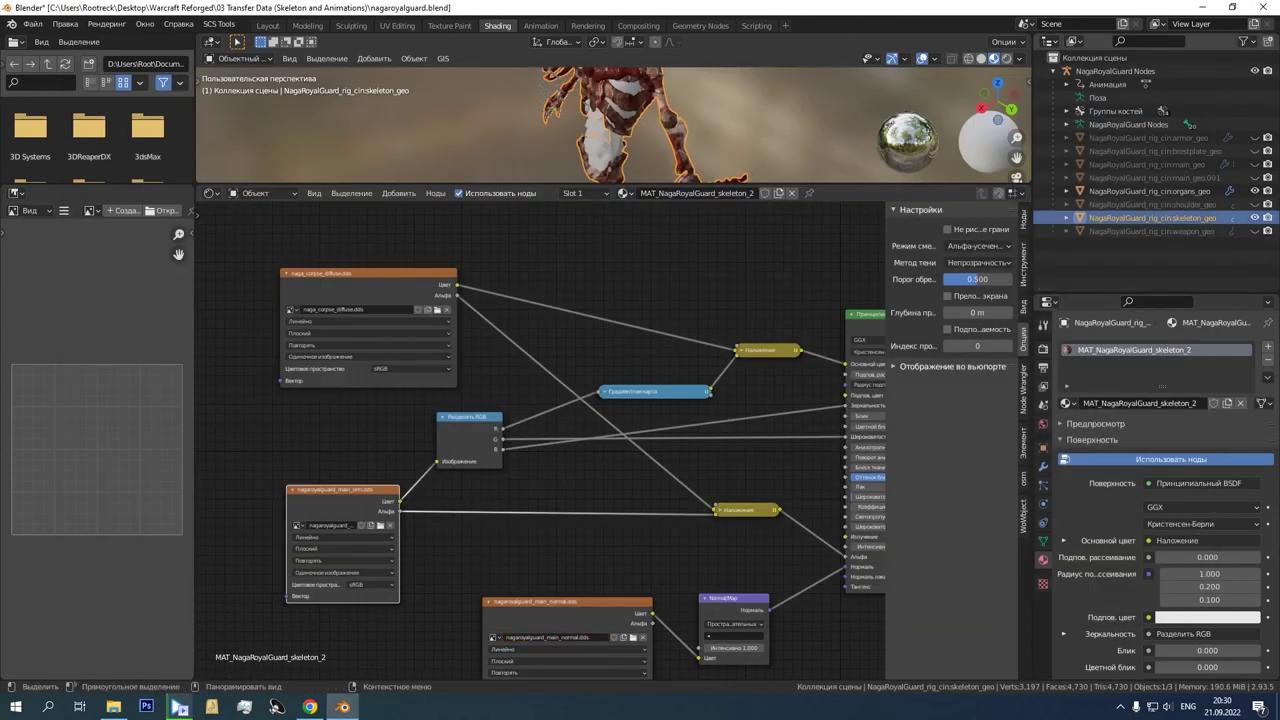
pyautogui.click(1150, 191)
pyautogui.click(1268, 378)
pyautogui.click(1190, 420)
pyautogui.moveTo(700, 135); pyautogui.dragTo(760, 100, button='middle')
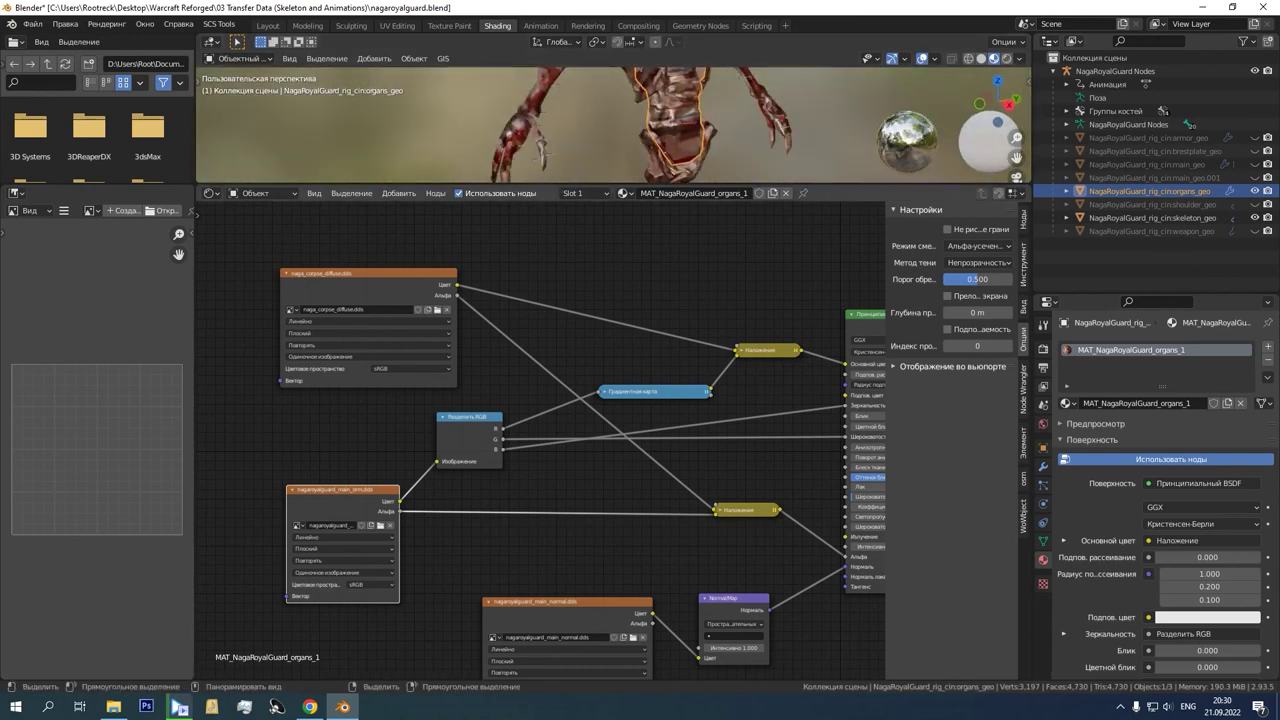
# Step: Widen and reposition the organs material's orm texture node, and load naga_corpse_orm.dds from the Corpse folder into it
pyautogui.click(620, 280)
pyautogui.moveTo(680, 130); pyautogui.dragTo(637, 128, button='middle')
pyautogui.moveTo(286, 549); pyautogui.dragTo(225, 549)
pyautogui.moveTo(310, 490)
pyautogui.mouseDown()
pyautogui.moveTo(294, 449)
pyautogui.moveTo(294, 473)
pyautogui.mouseUp()
pyautogui.click(364, 509)
pyautogui.click(106, 551)
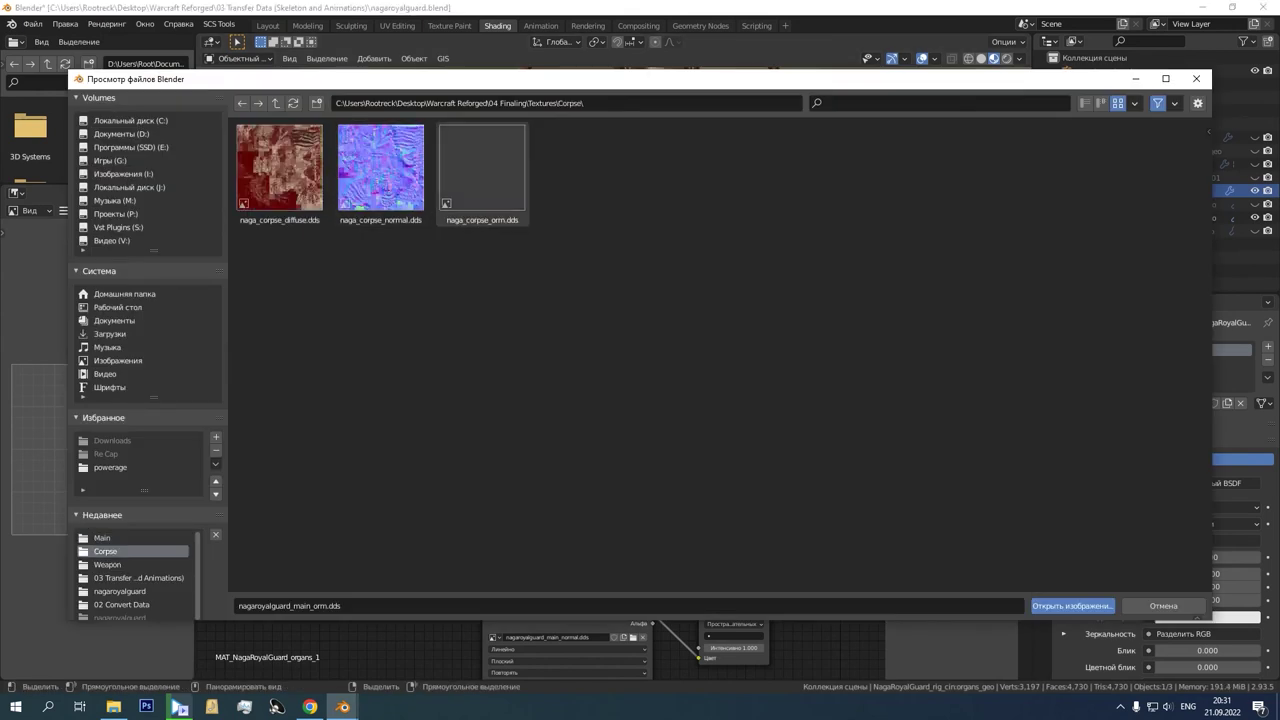
pyautogui.doubleClick(482, 174)
# Step: Replace the organs material's normal image with naga_corpse_normal.dds from the Corpse folder
pyautogui.click(633, 637)
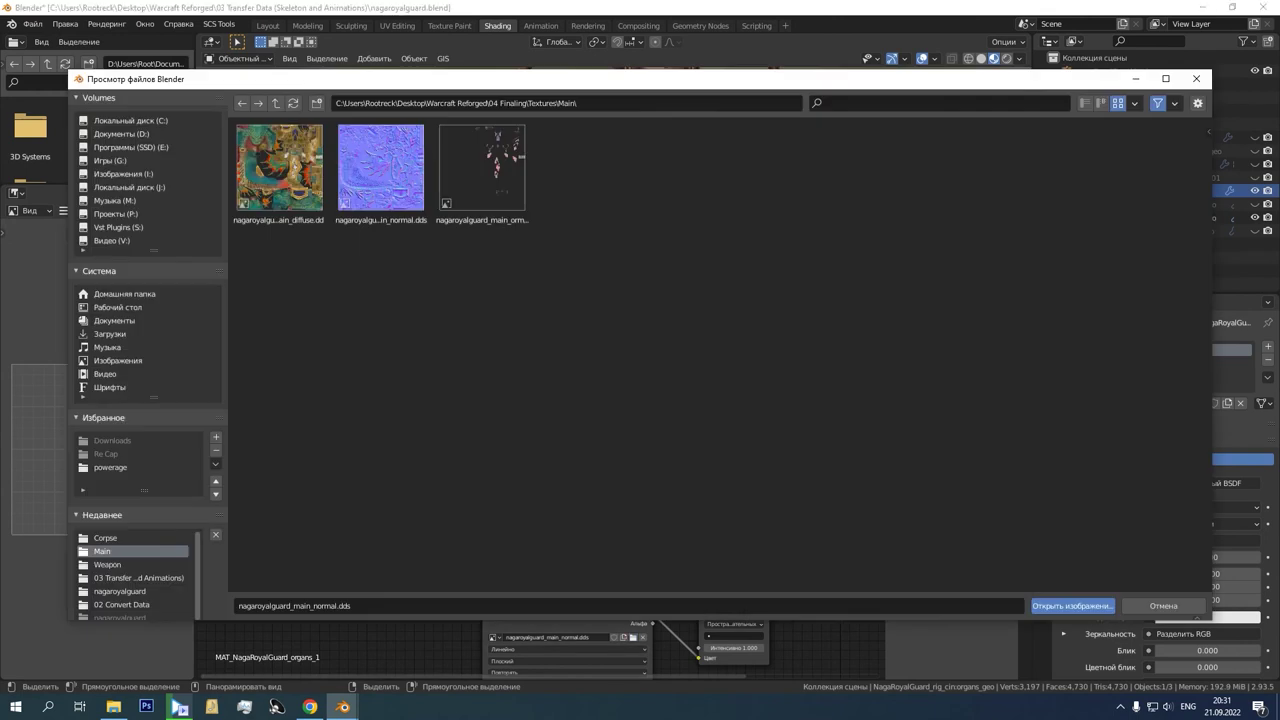
pyautogui.click(104, 537)
pyautogui.doubleClick(382, 170)
pyautogui.moveTo(740, 110); pyautogui.dragTo(690, 150, button='middle')
# Step: Copy the organs mesh's material and paste it onto the shoulder mesh
pyautogui.click(1267, 377)
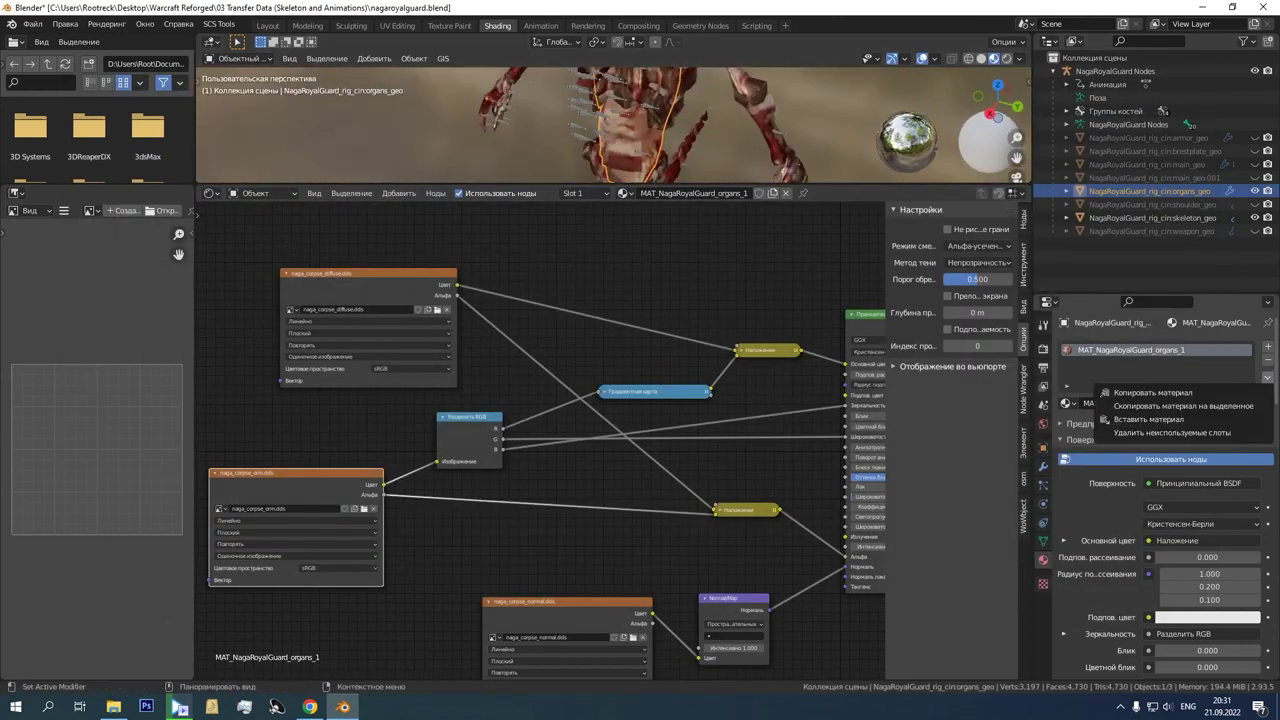
pyautogui.click(1150, 392)
pyautogui.click(1150, 204)
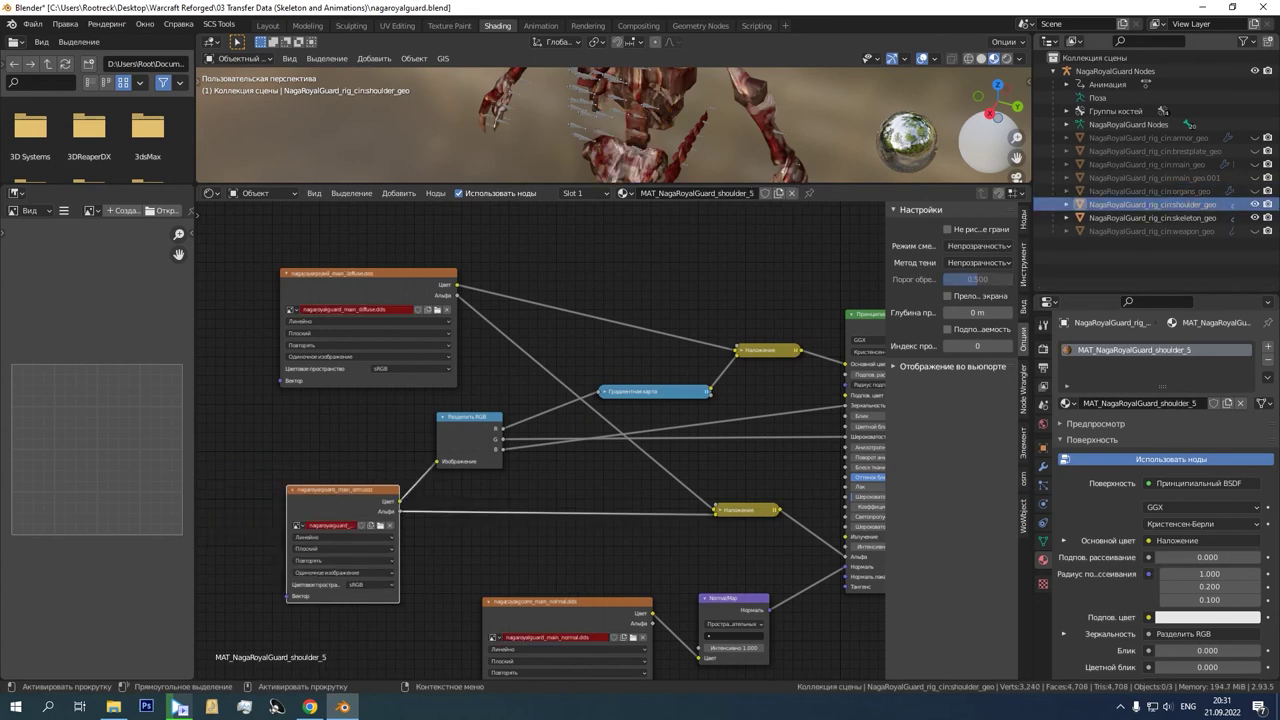
pyautogui.click(1267, 377)
pyautogui.click(1158, 419)
pyautogui.moveTo(620, 125)
pyautogui.mouseDown(button='middle')
pyautogui.moveTo(680, 128)
pyautogui.moveTo(640, 122)
pyautogui.moveTo(640, 165)
pyautogui.moveTo(600, 120)
pyautogui.moveTo(500, 124)
pyautogui.moveTo(620, 122)
pyautogui.moveTo(600, 160)
pyautogui.moveTo(625, 113)
pyautogui.mouseUp(button='middle')
# Step: Hide the shoulder mesh, unhide the main body mesh and copy its material
pyautogui.click(1254, 204)
pyautogui.click(1254, 138)
pyautogui.click(1148, 138)
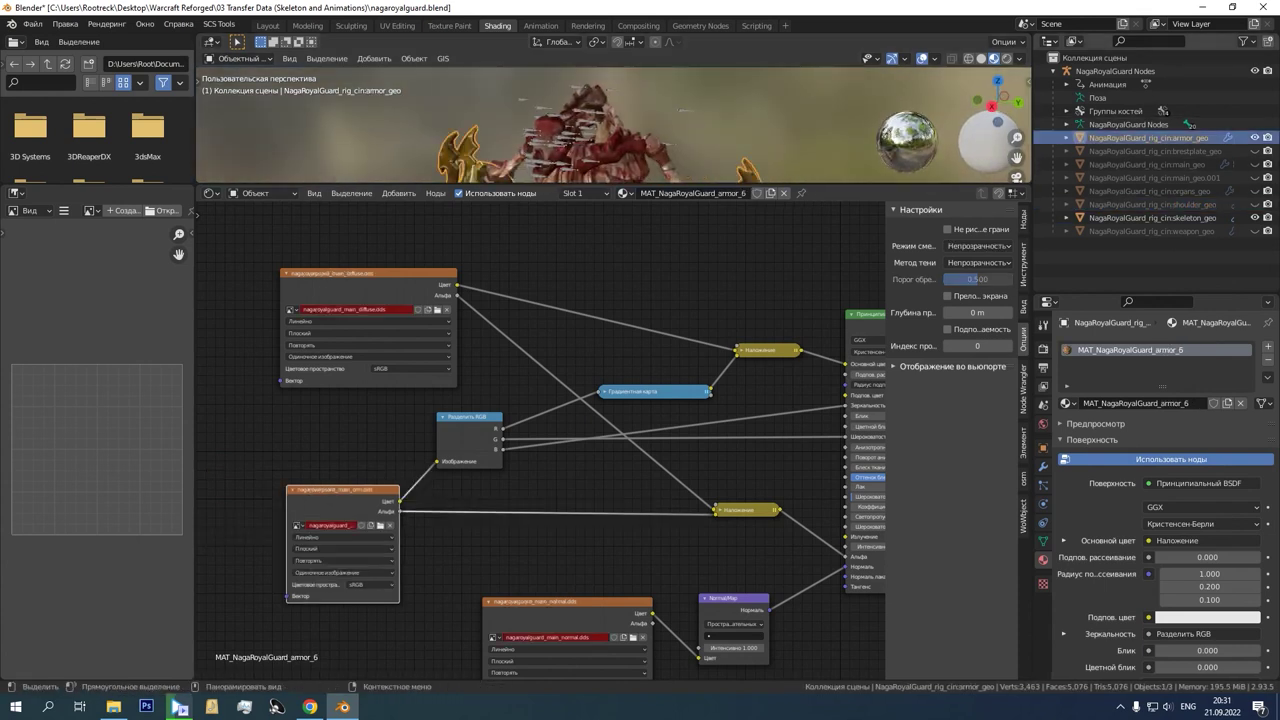
pyautogui.click(1147, 164)
pyautogui.click(1254, 164)
pyautogui.click(1267, 377)
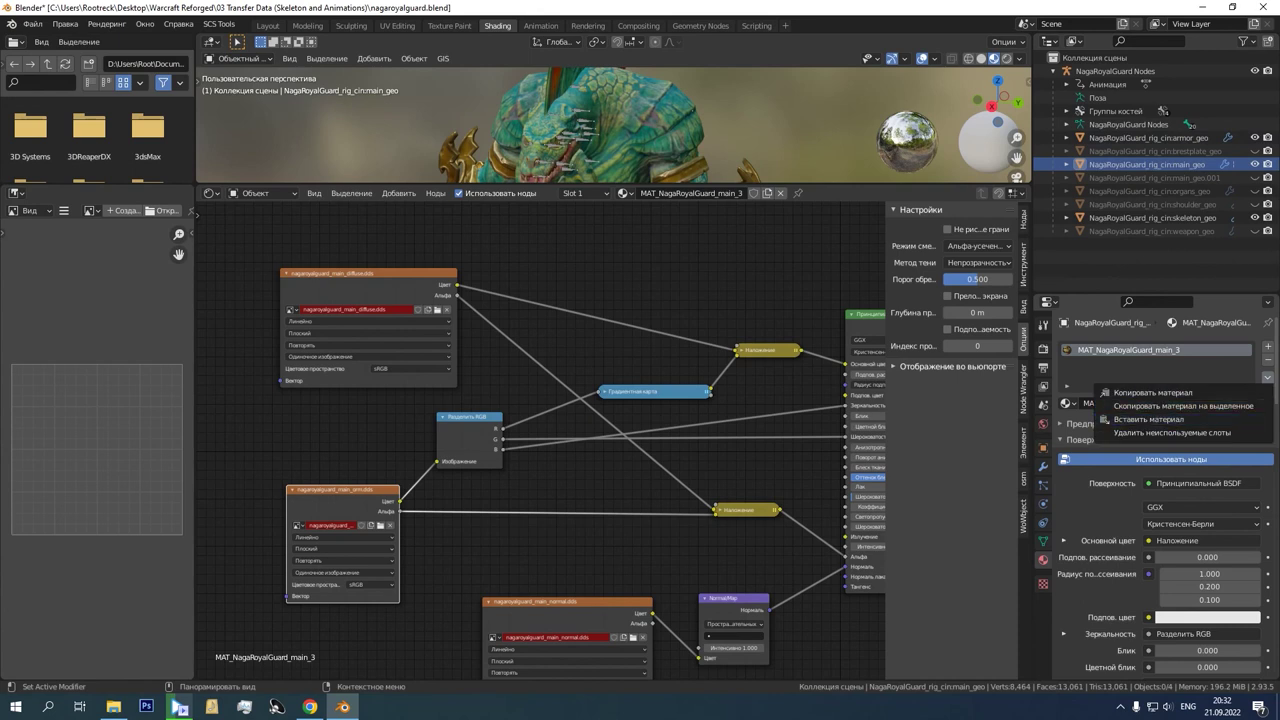
# Step: Paste the copied main material onto the shoulder mesh in place of its corpse textures, and hide the shoulder mesh
pyautogui.click(1150, 204)
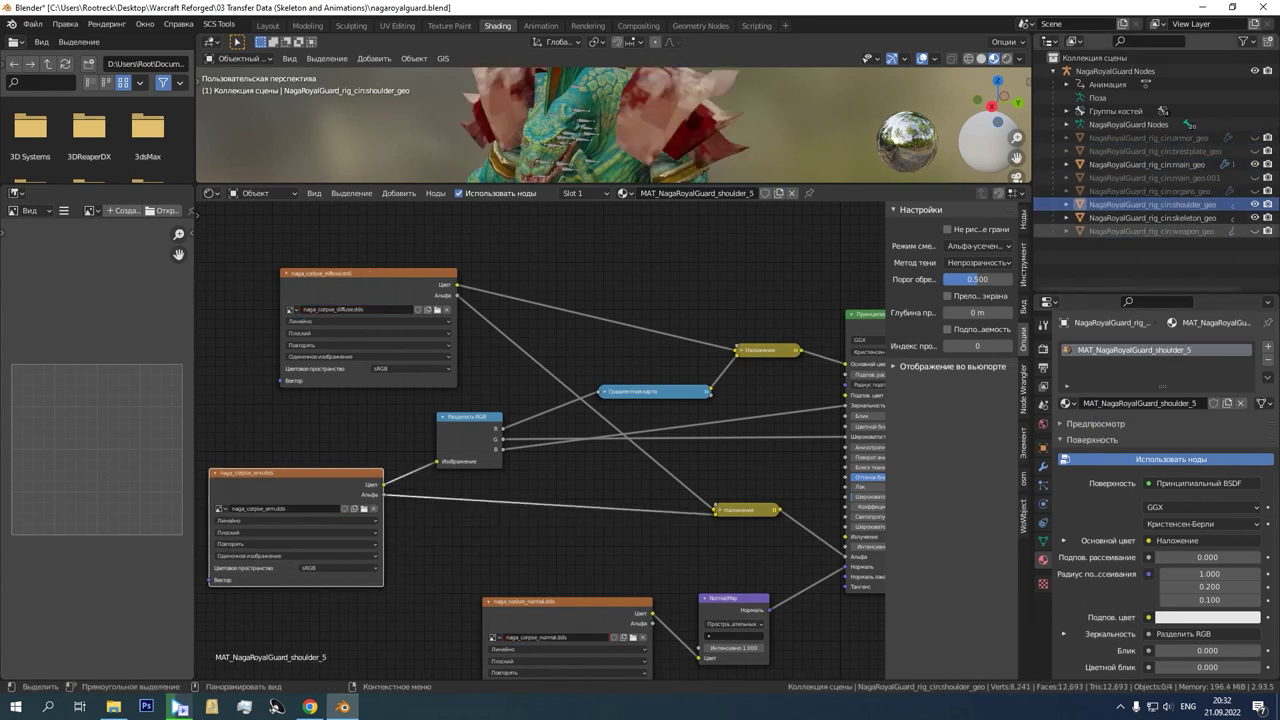
pyautogui.click(1152, 205)
pyautogui.click(1267, 377)
pyautogui.click(1170, 419)
pyautogui.keyDown('shift'); pyautogui.moveTo(620, 165); pyautogui.dragTo(615, 72, button='middle'); pyautogui.keyUp('shift')
pyautogui.click(1254, 204)
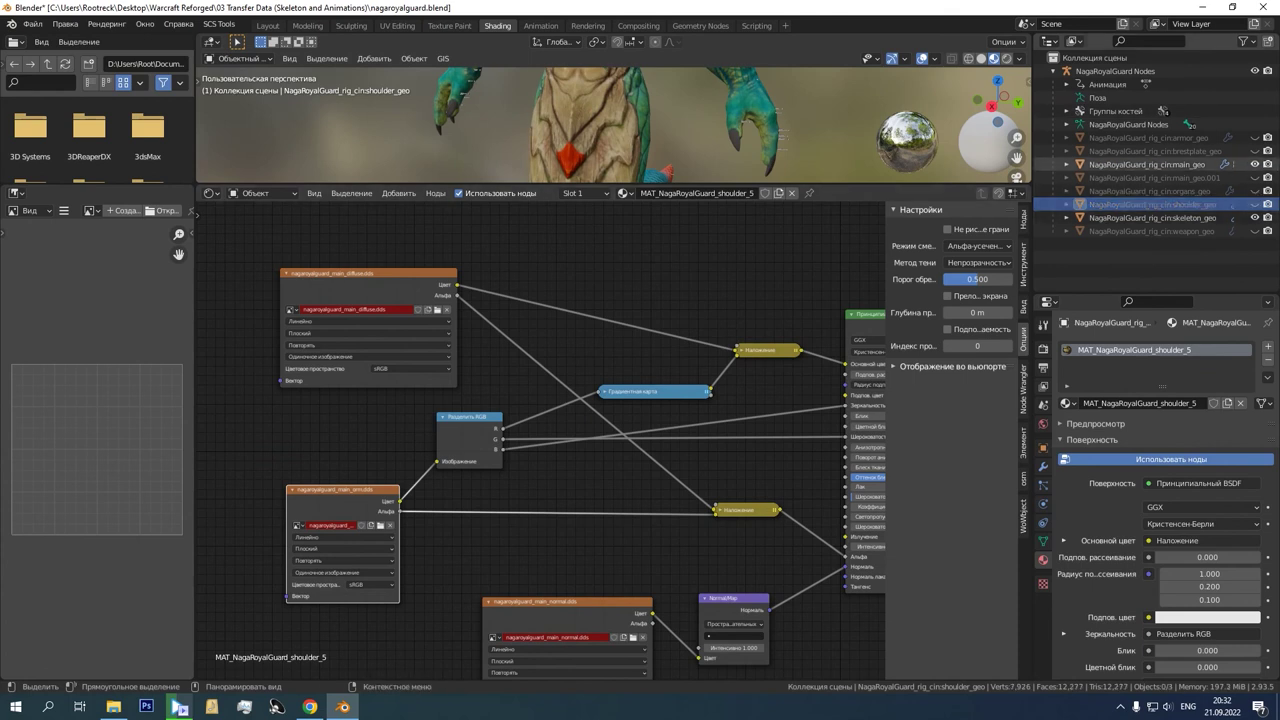
# Step: Hide the main body mesh, unhide the organs mesh, and inspect the skeleton and organs material nodes
pyautogui.click(1254, 164)
pyautogui.click(1152, 218)
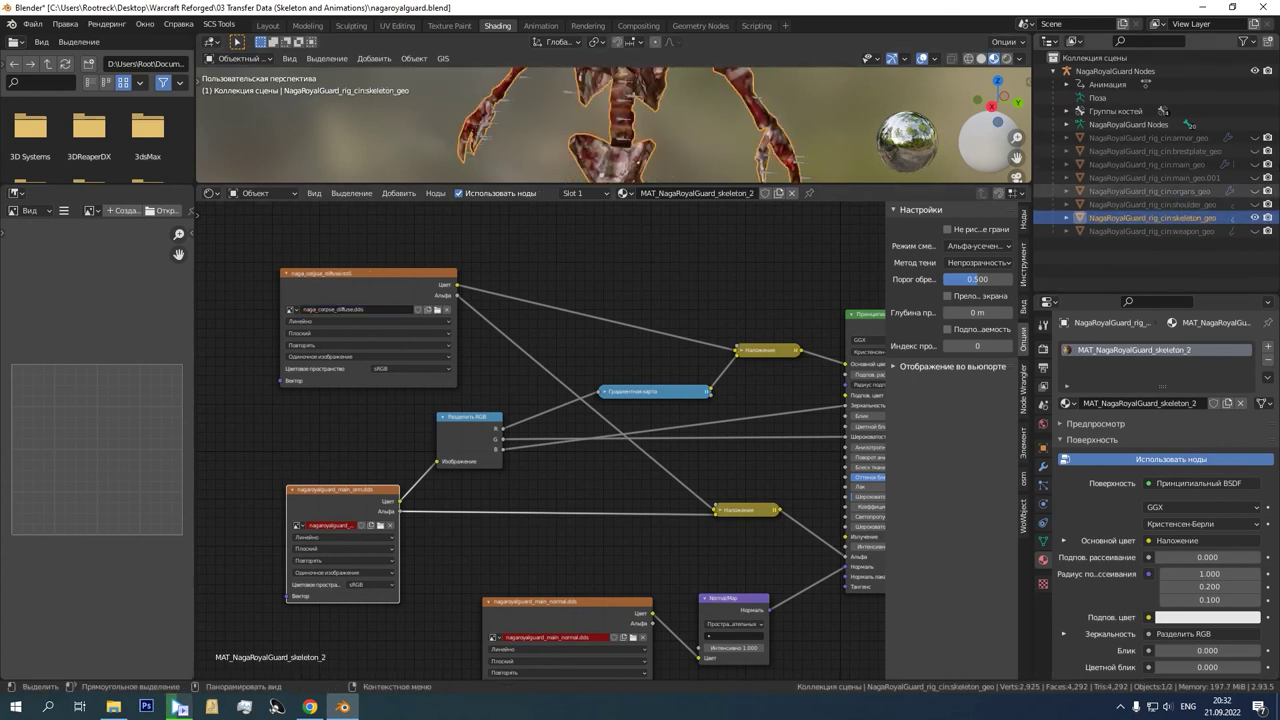
pyautogui.click(1254, 191)
pyautogui.click(617, 118)
pyautogui.moveTo(600, 400); pyautogui.dragTo(614, 440, button='middle')
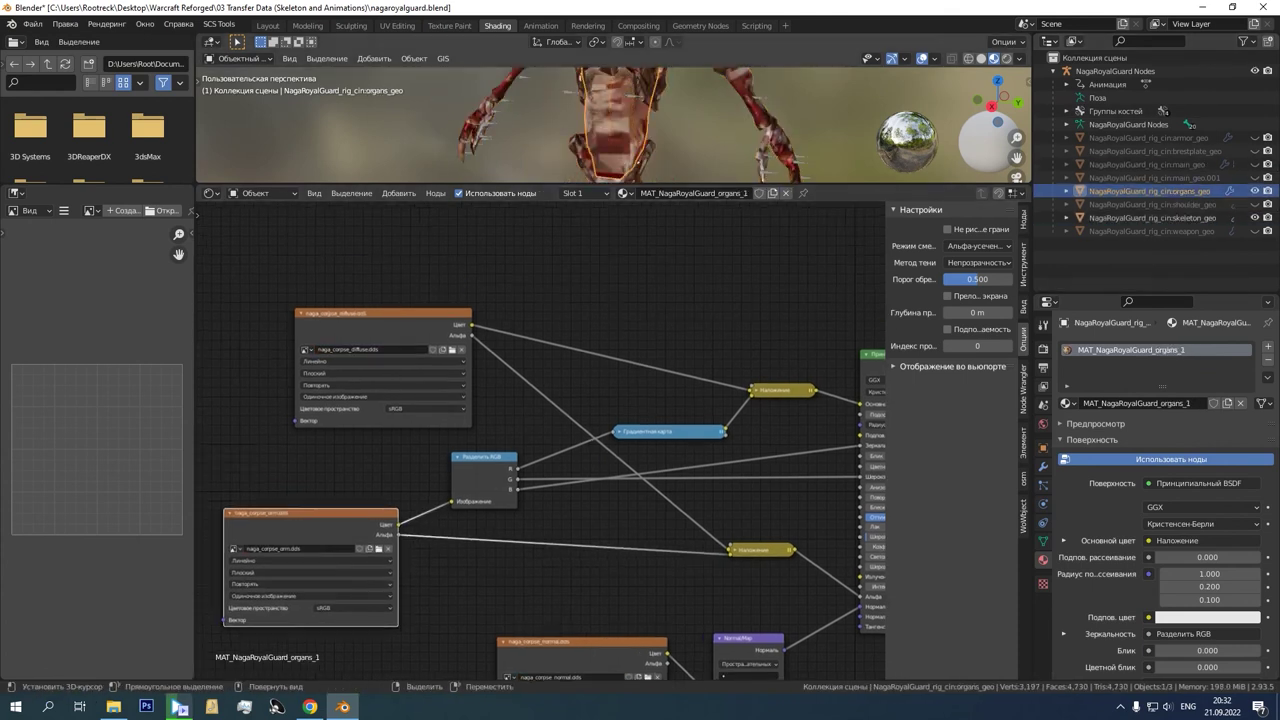
# Step: Show naga_corpse_diffuse.dds behind the organs mesh's UVs in the UV Editing workspace and examine how the islands fit the texture
pyautogui.click(397, 26)
pyautogui.moveTo(536, 380); pyautogui.dragTo(590, 380)
pyautogui.press('KP_Decimal')
pyautogui.click(275, 59)
pyautogui.click(328, 79)
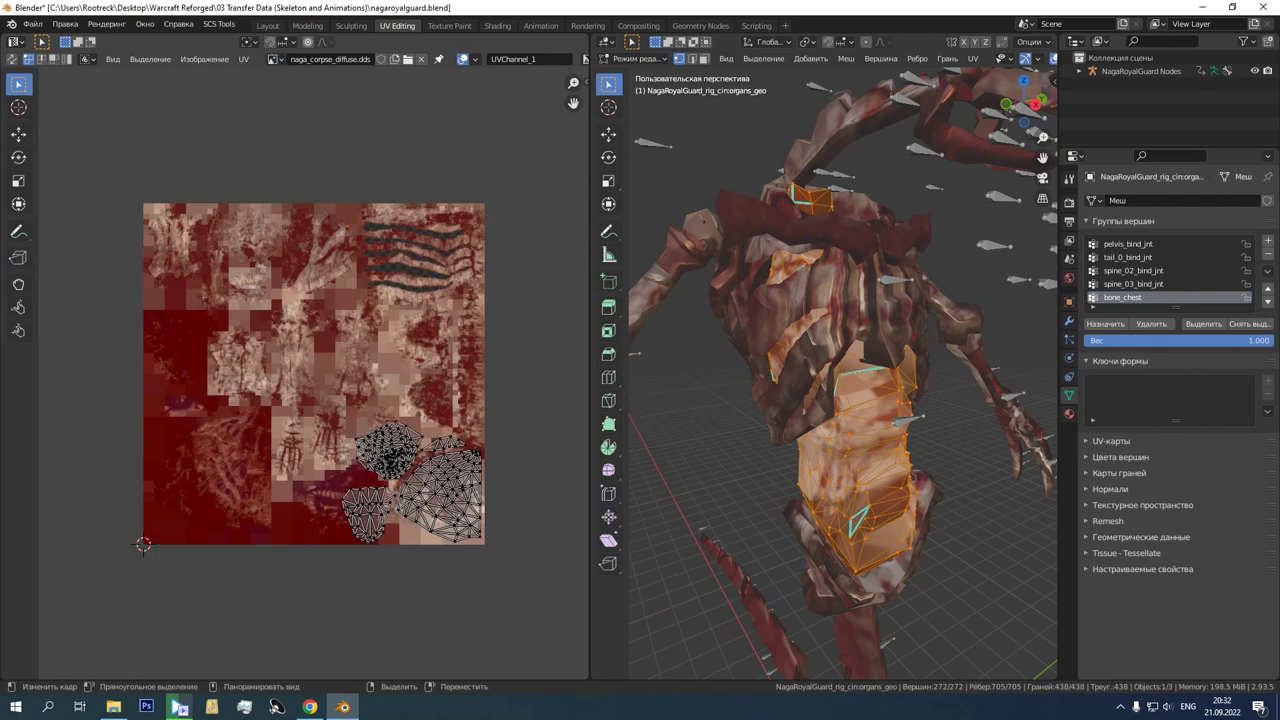
pyautogui.scroll(3, 463, 495)
pyautogui.scroll(-1, 463, 495)
pyautogui.moveTo(463, 495); pyautogui.dragTo(556, 475, button='middle')
pyautogui.moveTo(460, 438); pyautogui.dragTo(298, 380, button='middle')
pyautogui.scroll(1, 360, 500)
pyautogui.scroll(2, 312, 442)
pyautogui.scroll(-4, 288, 425)
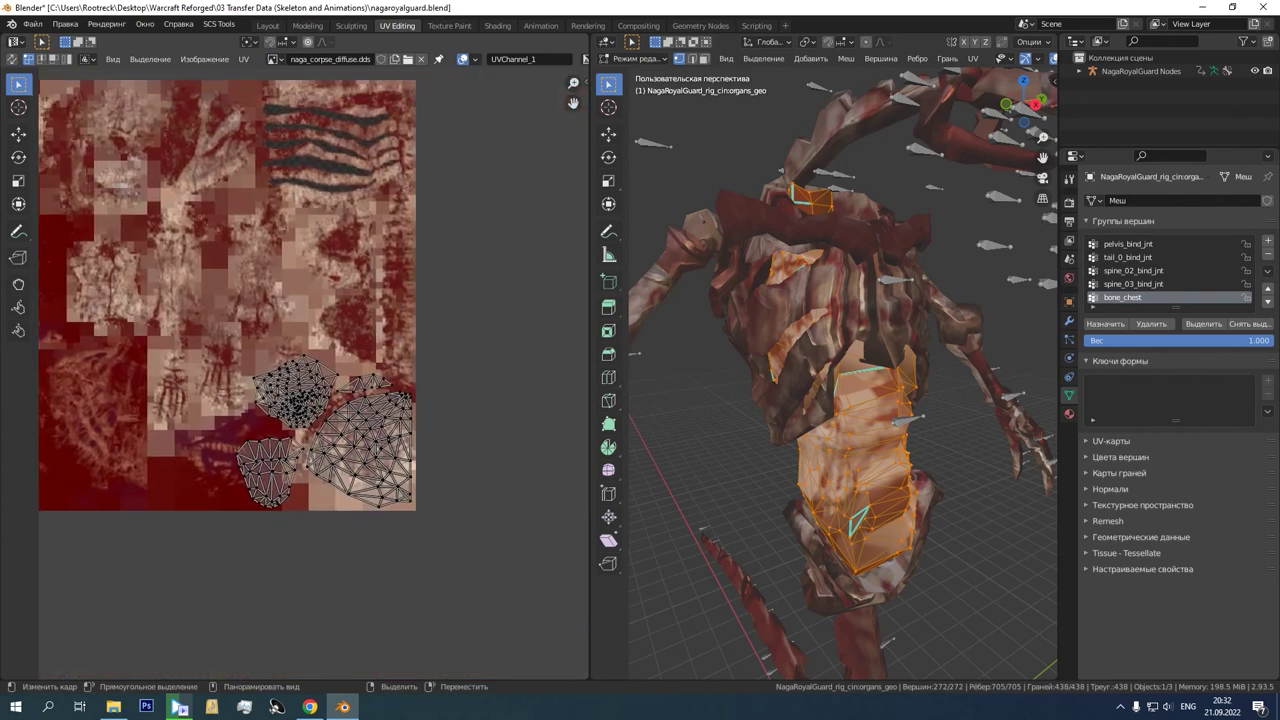
# Step: Enlarge the 3D view, expand the NagaRoyalGuard Nodes hierarchy, unhide all its meshes and return to Object Mode with nothing selected
pyautogui.moveTo(590, 420); pyautogui.dragTo(185, 420)
pyautogui.moveTo(600, 400); pyautogui.dragTo(500, 400, button='middle')
pyautogui.scroll(-4, 500, 400)
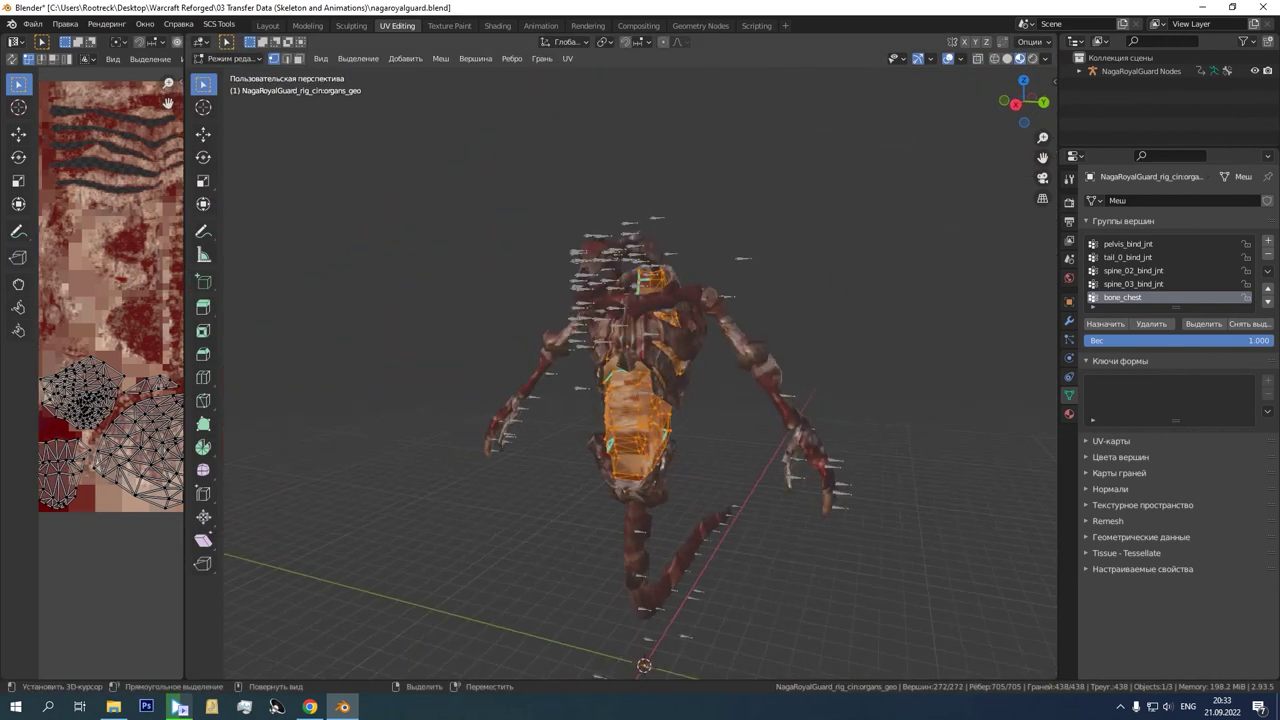
pyautogui.click(1079, 71)
pyautogui.moveTo(1130, 148); pyautogui.dragTo(1130, 149)
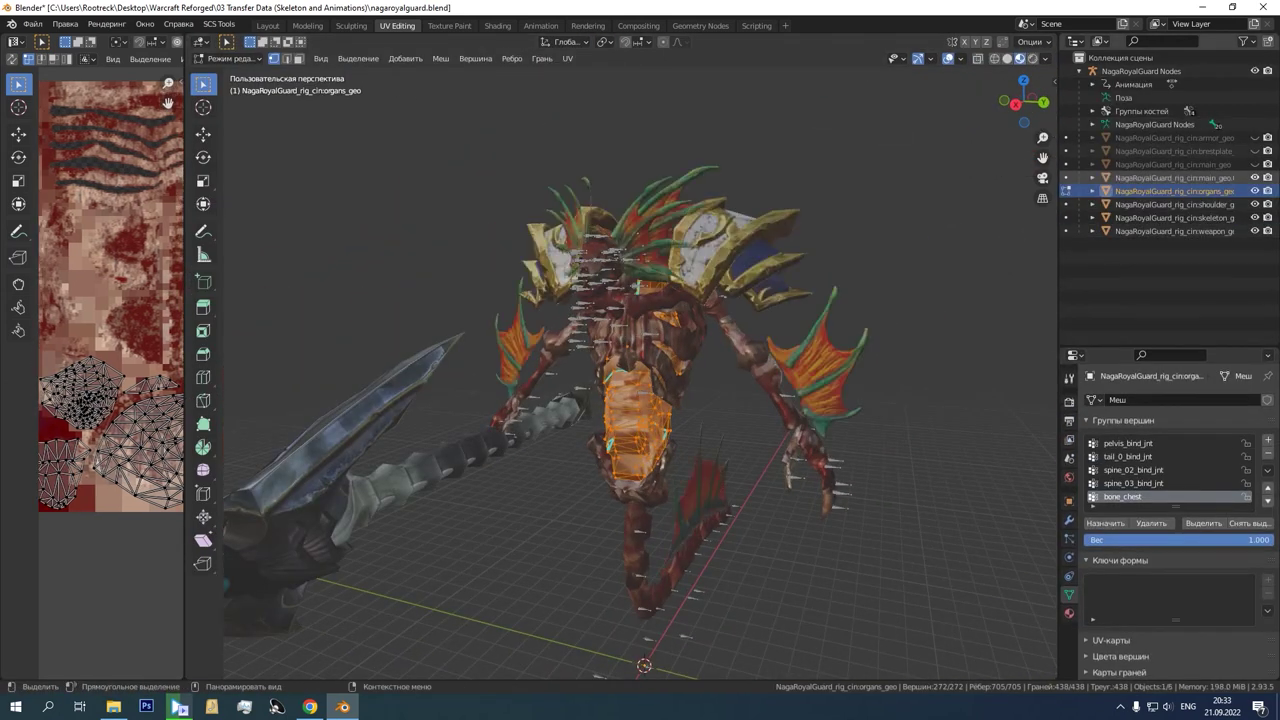
pyautogui.press('a')
pyautogui.press('a')
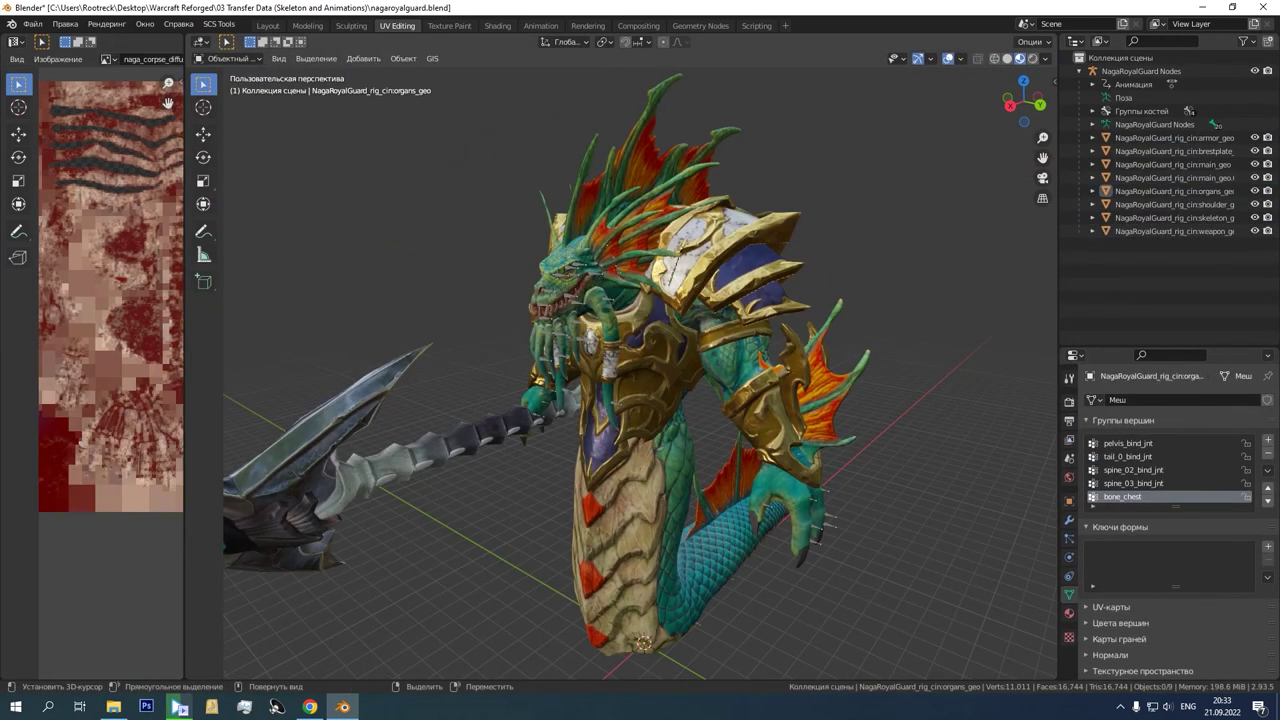
# Step: Switch to the Layout workspace and display the naga in material preview shading
pyautogui.click(268, 25)
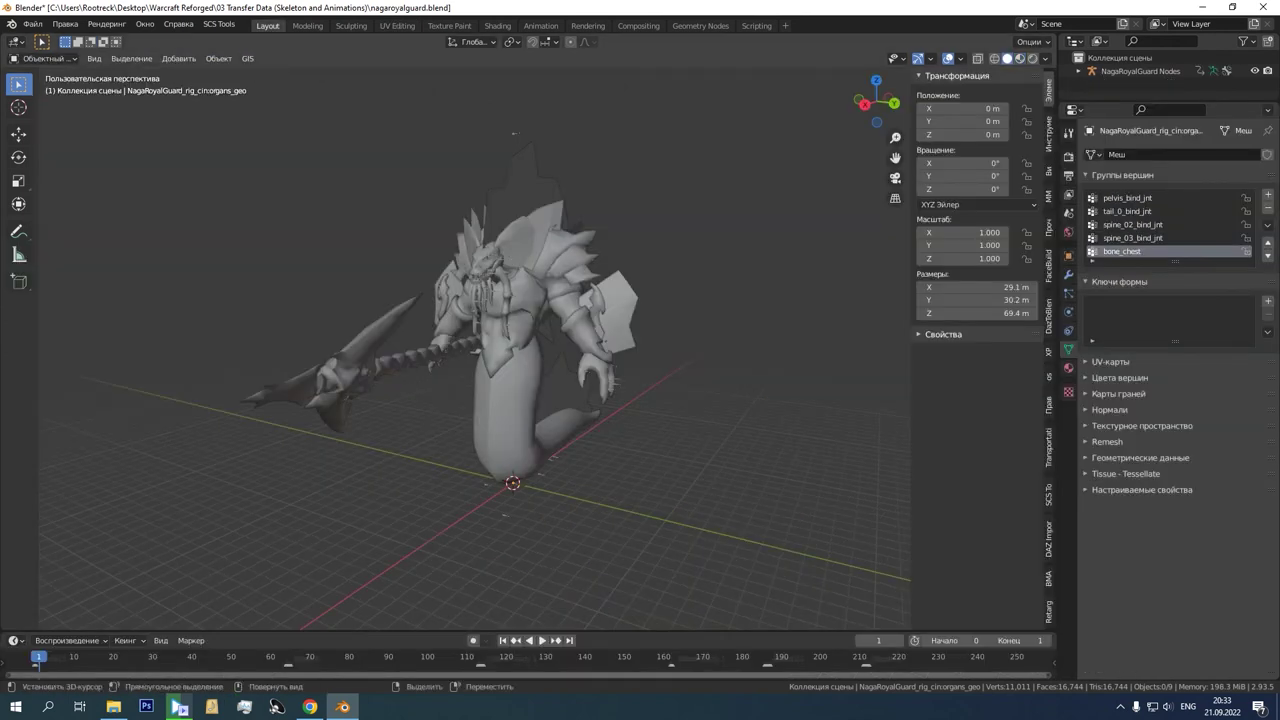
pyautogui.click(1020, 59)
pyautogui.moveTo(620, 340)
pyautogui.mouseDown(button='middle')
pyautogui.moveTo(550, 336)
pyautogui.moveTo(640, 338)
pyautogui.moveTo(590, 338)
pyautogui.moveTo(615, 337)
pyautogui.moveTo(590, 372)
pyautogui.moveTo(622, 350)
pyautogui.moveTo(605, 332)
pyautogui.mouseUp(button='middle')
# Step: Save the scene as Naga Royal Guard.blend in the 04 Finaling folder
pyautogui.click(33, 23)
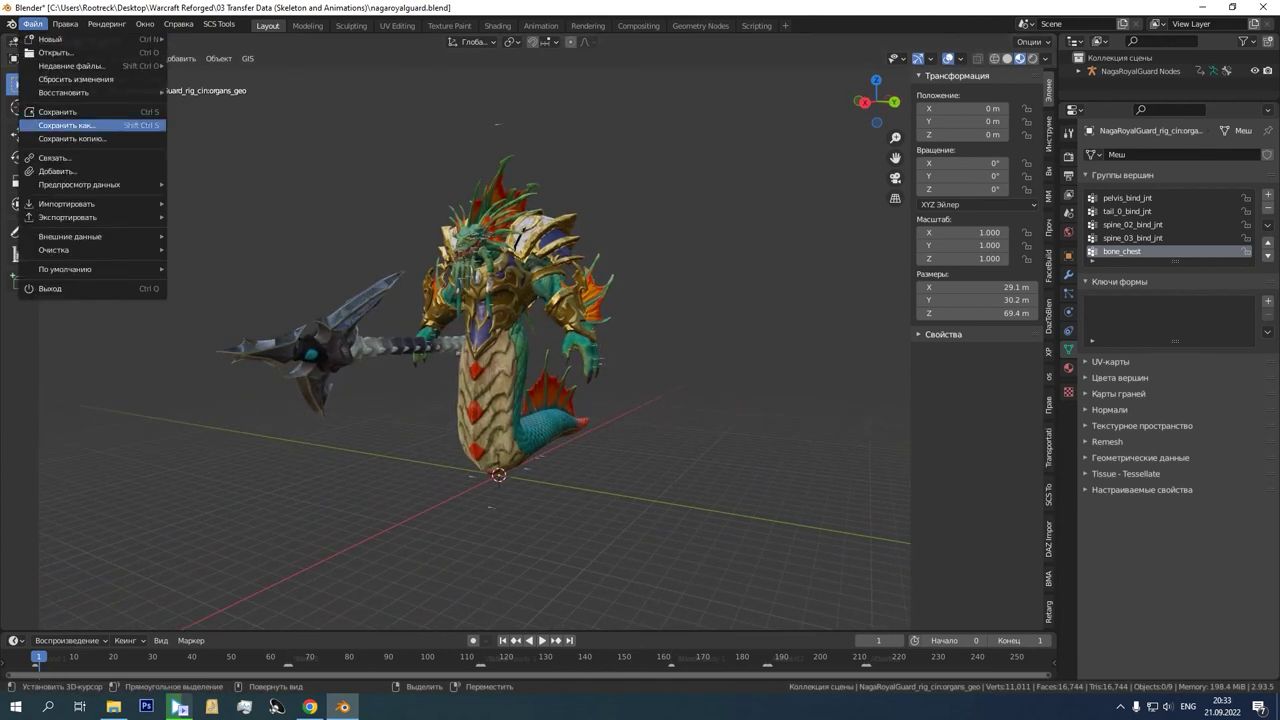
pyautogui.click(66, 125)
pyautogui.click(276, 103)
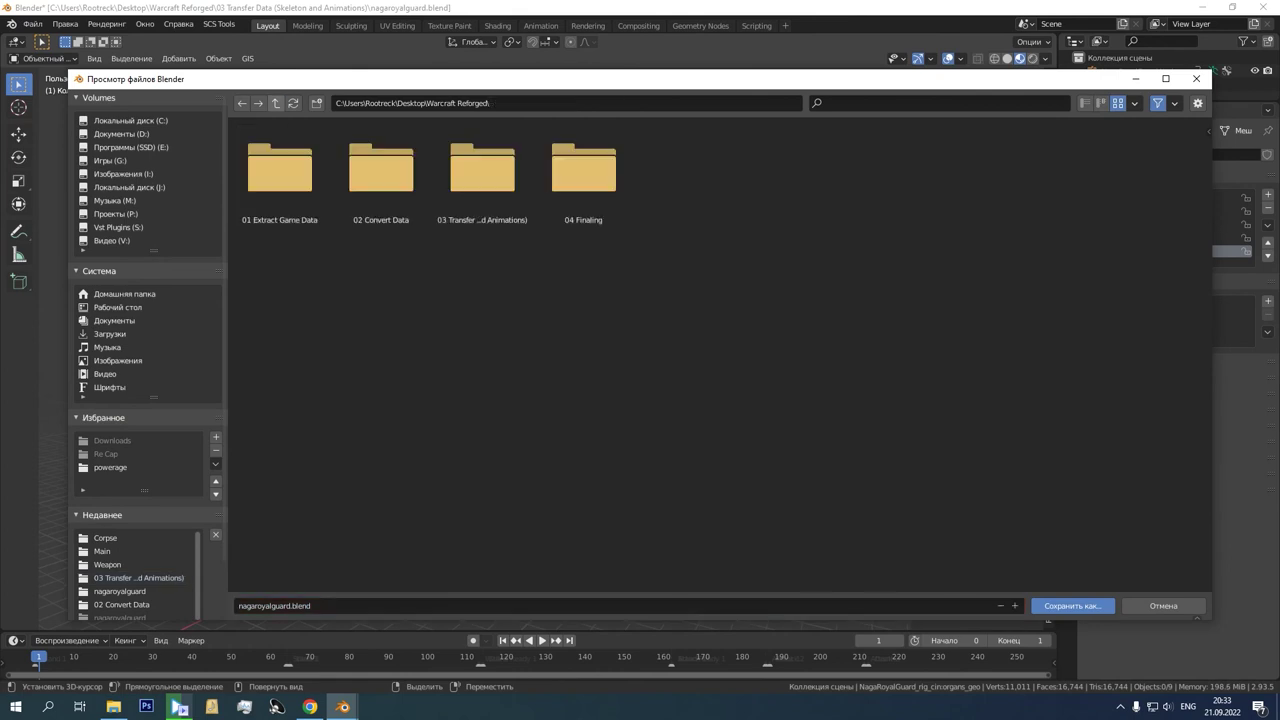
pyautogui.doubleClick(583, 174)
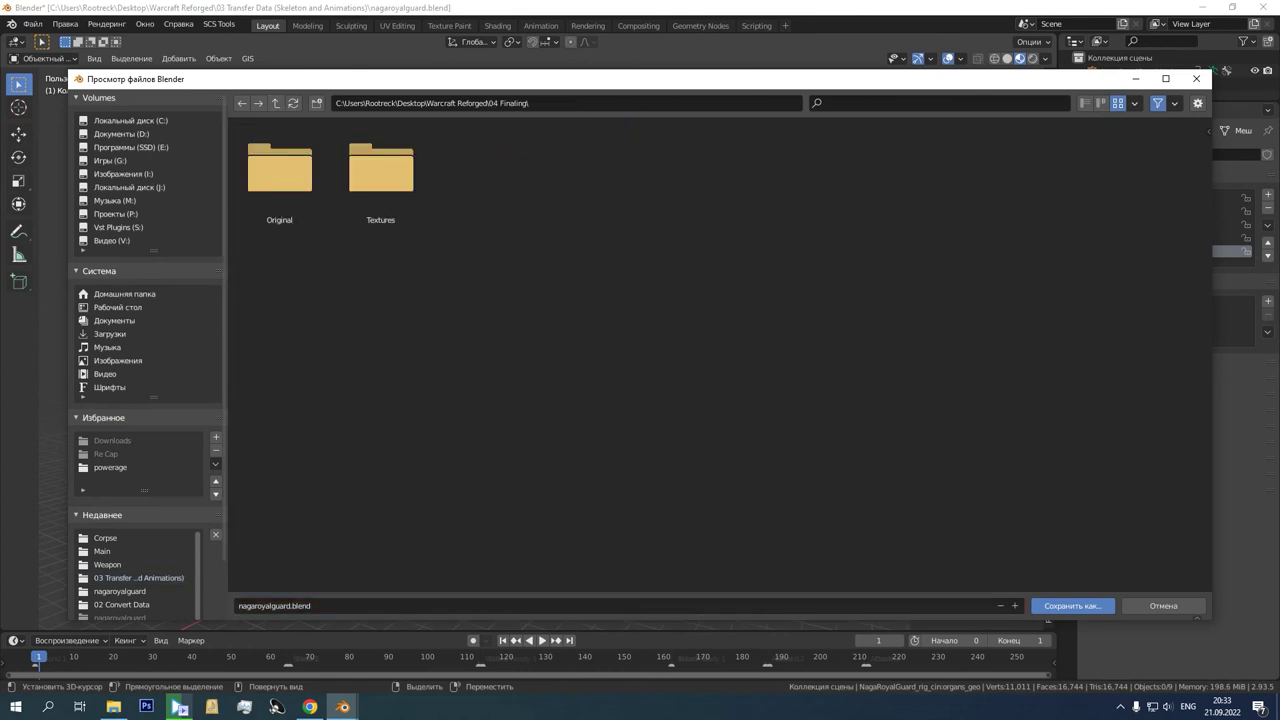
pyautogui.doubleClick(242, 606)
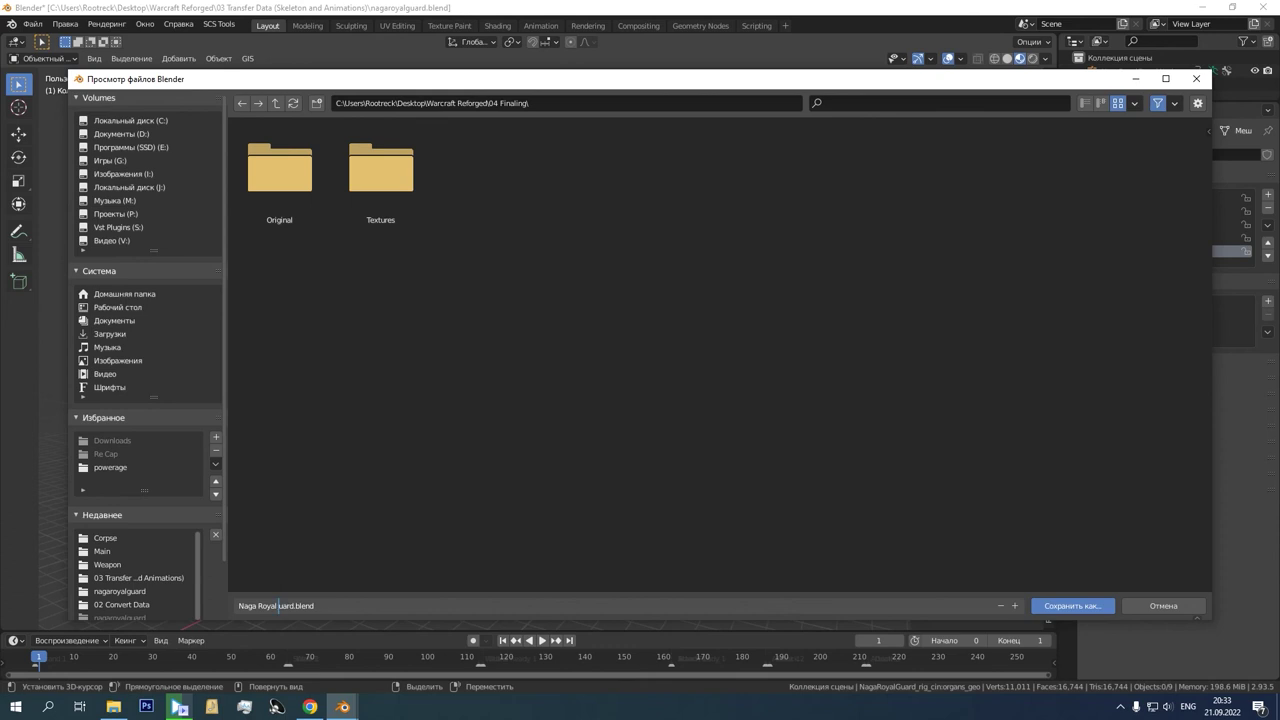
pyautogui.press('Return')
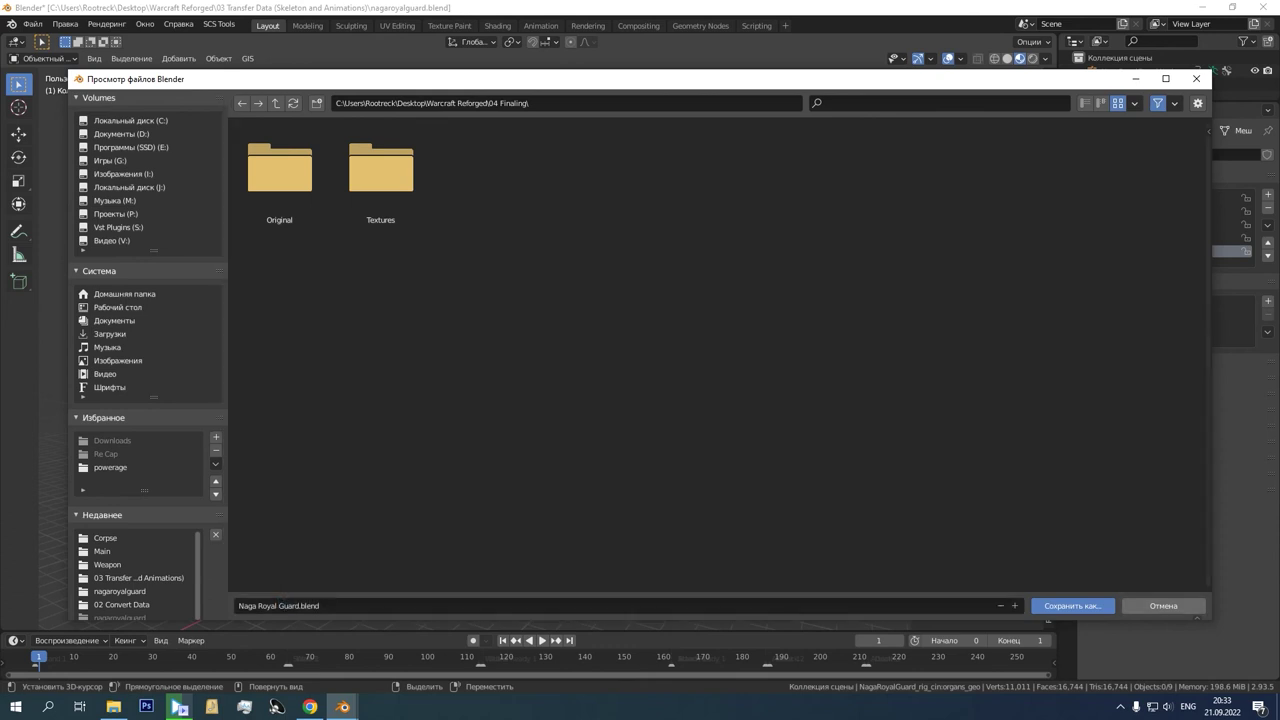
pyautogui.press('Return')
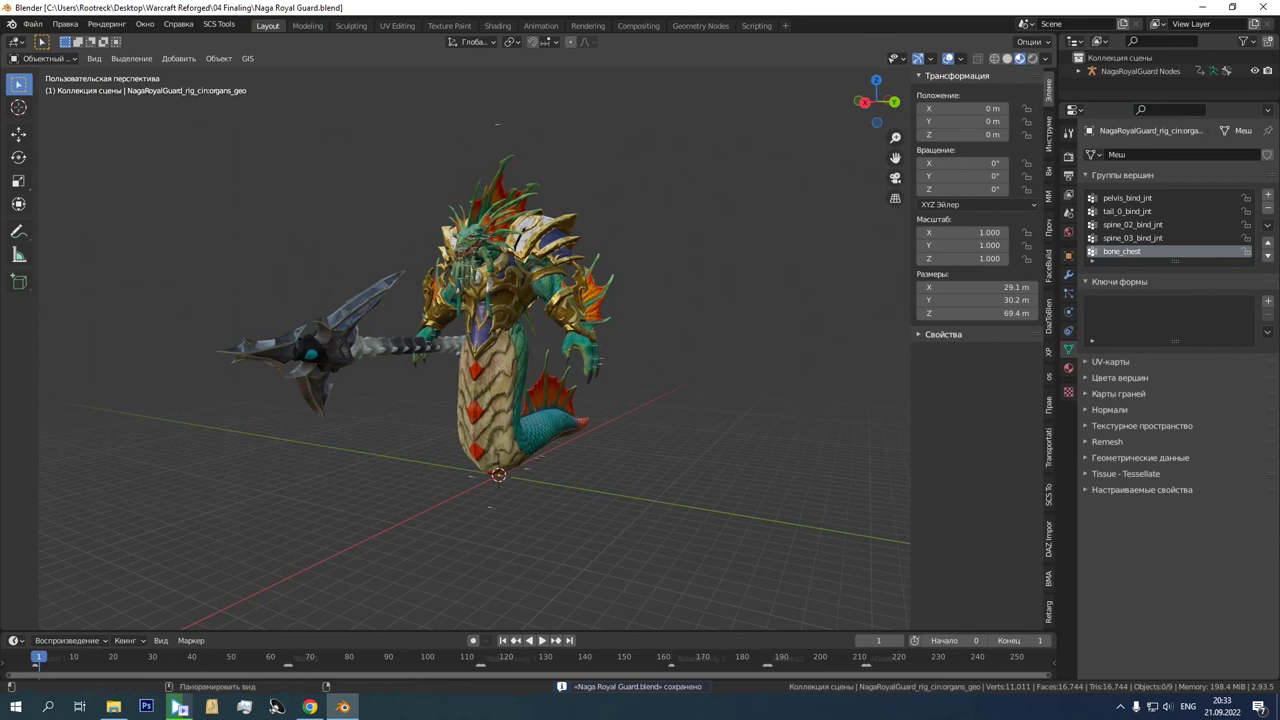
# Step: Preview the armature's all sequences, Stand 1, Walk 1 and Stand Ready 1 animations, then return it to #UNANIMATED
pyautogui.click(1140, 71)
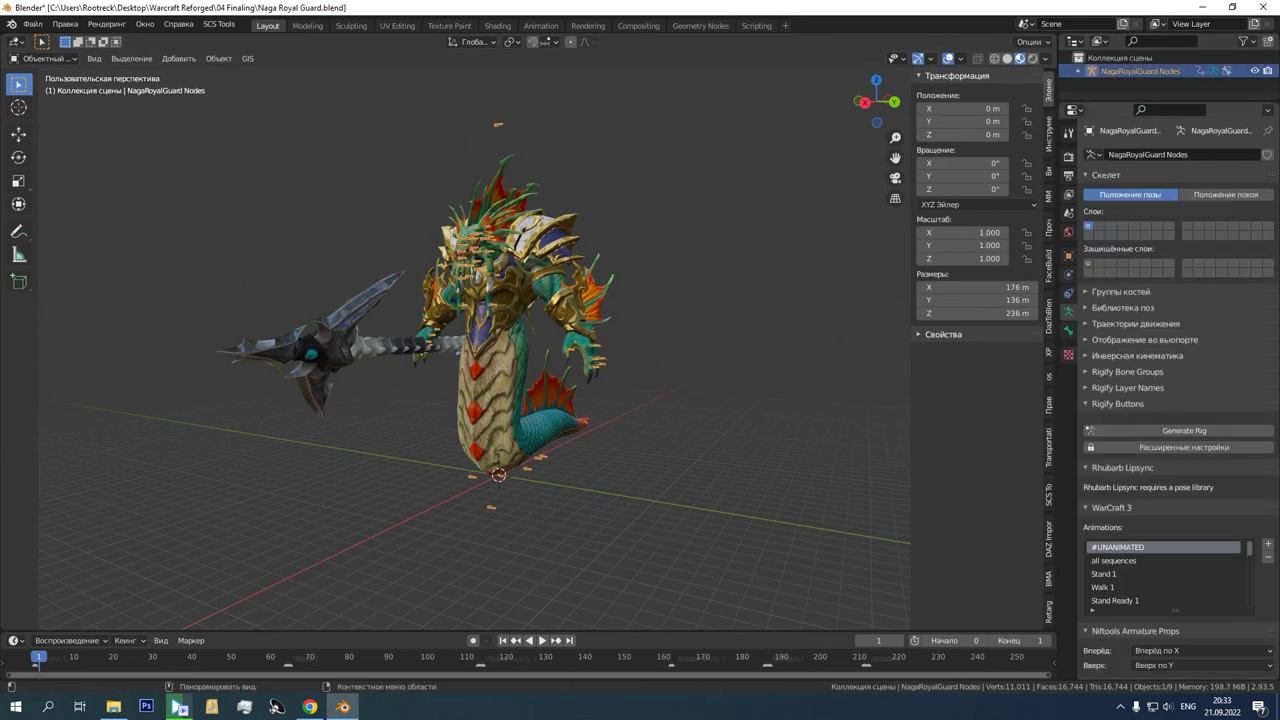
pyautogui.click(1114, 561)
pyautogui.click(1104, 574)
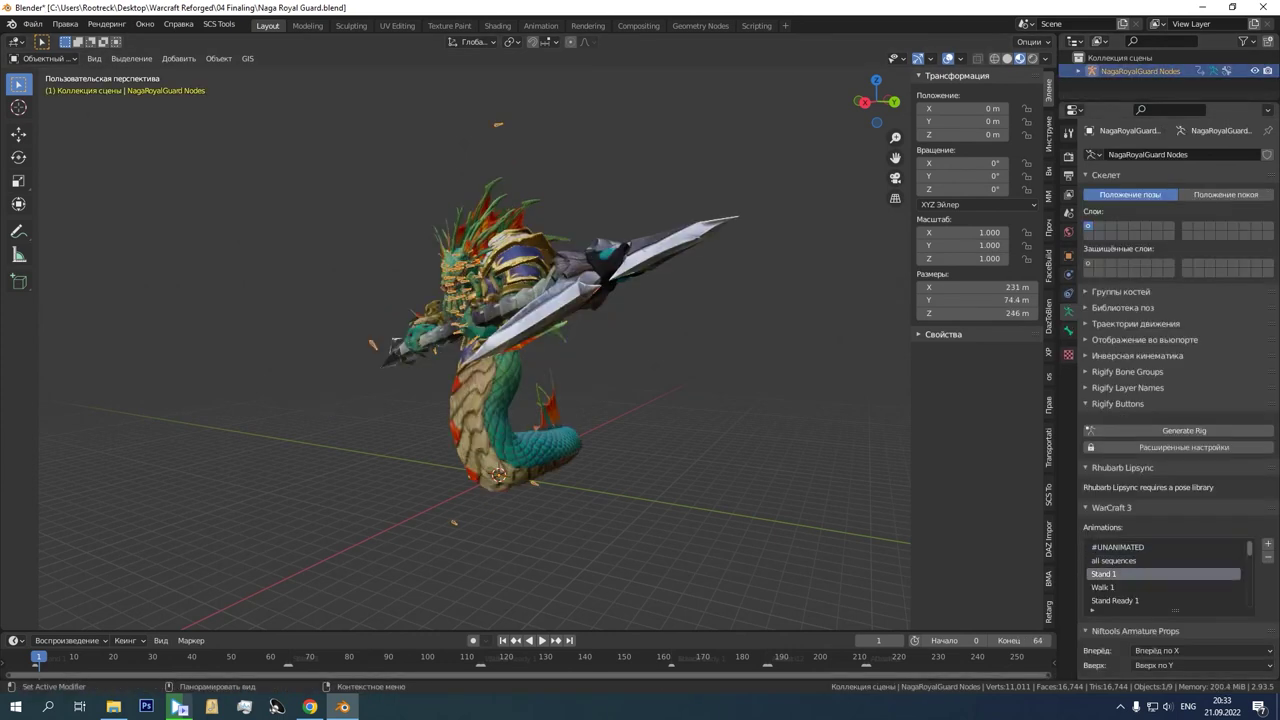
pyautogui.click(1104, 587)
pyautogui.click(1115, 600)
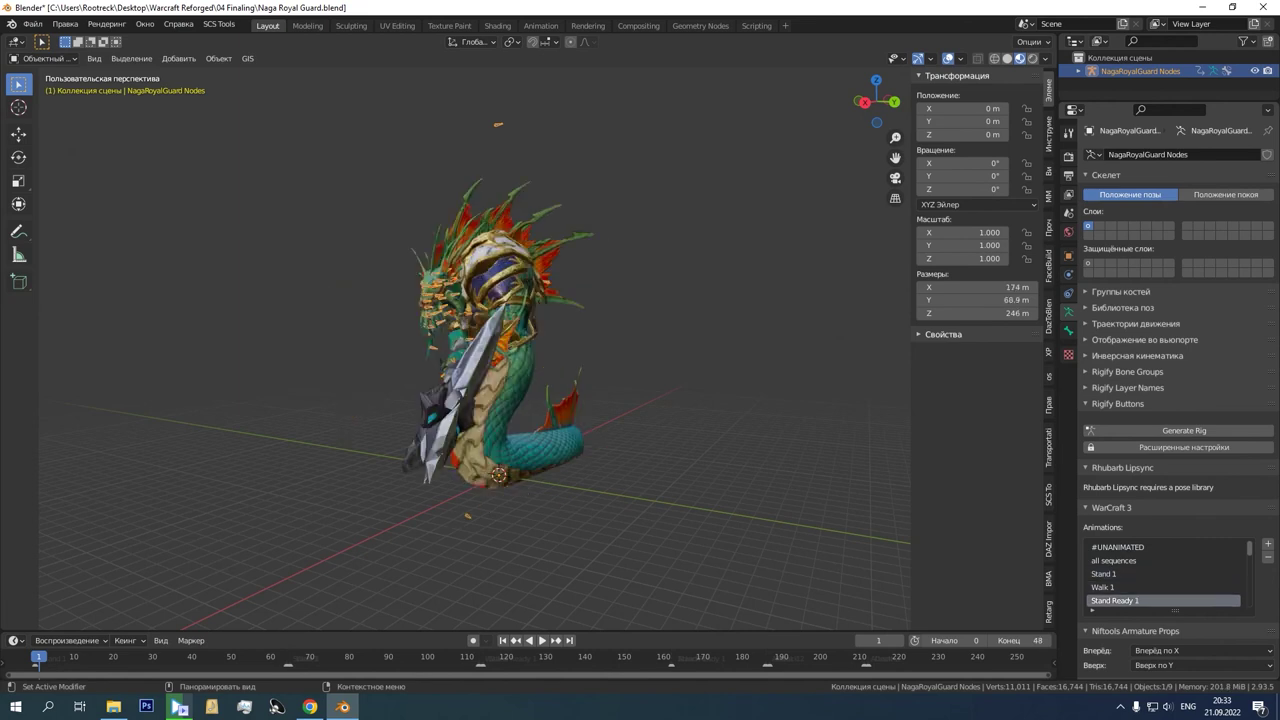
pyautogui.click(1117, 547)
pyautogui.moveTo(690, 420); pyautogui.dragTo(708, 418, button='middle')
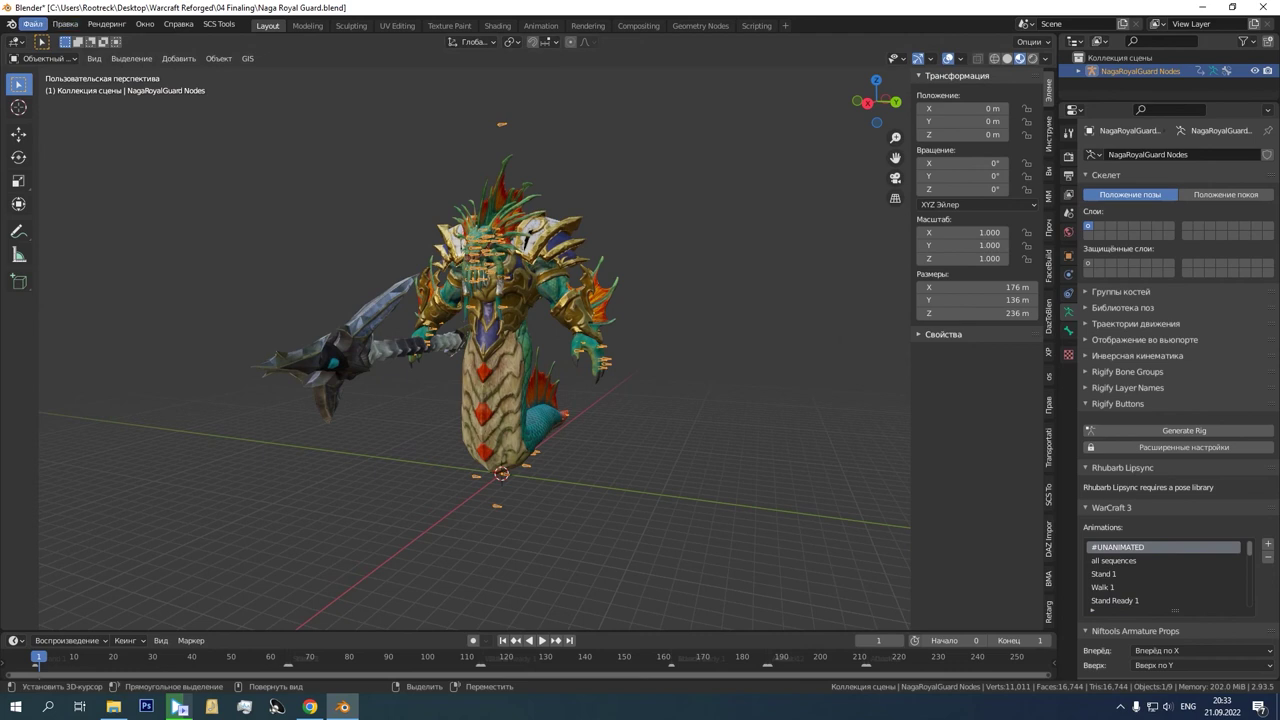
# Step: Make all external file paths relative and save the blend file
pyautogui.click(32, 23)
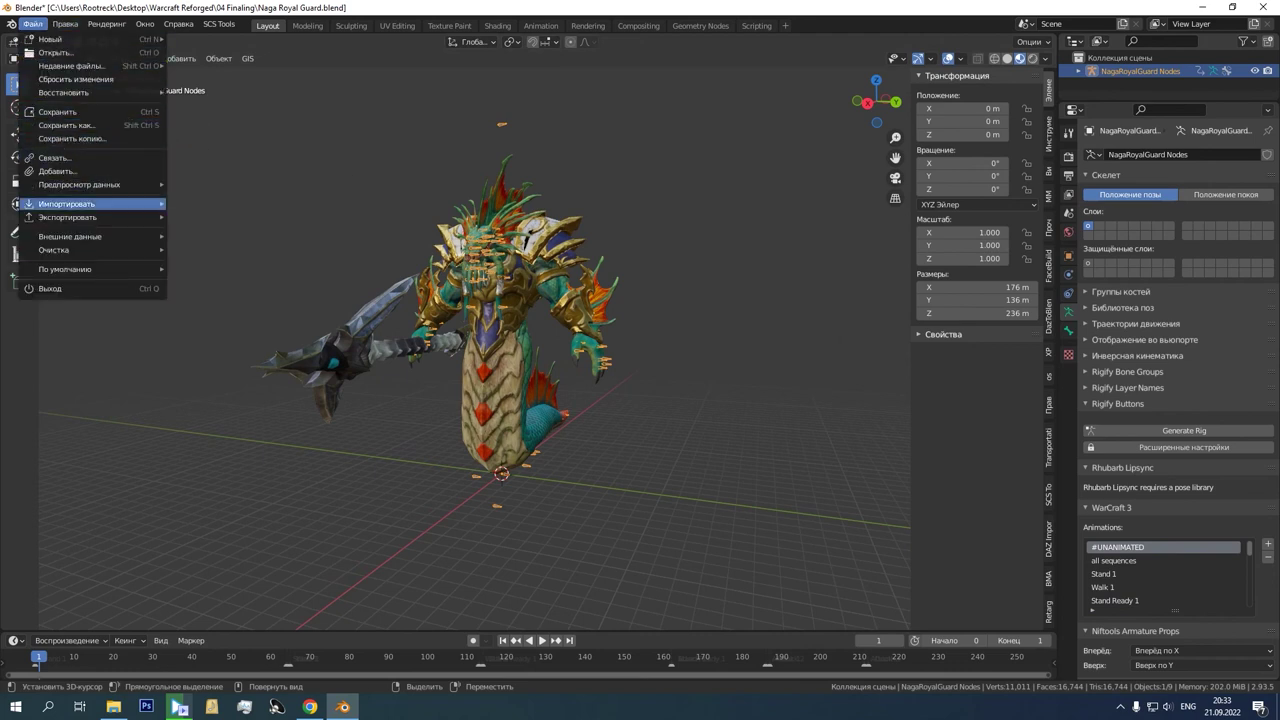
pyautogui.moveTo(80, 237)
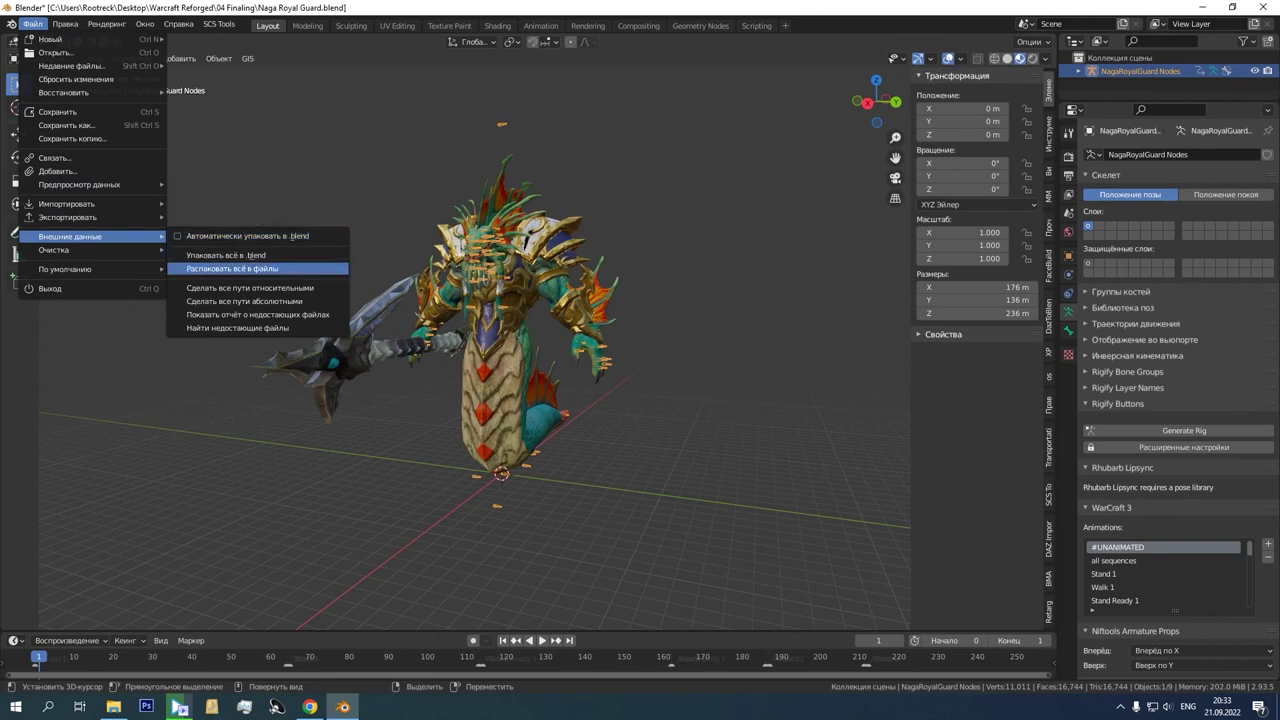
pyautogui.click(250, 287)
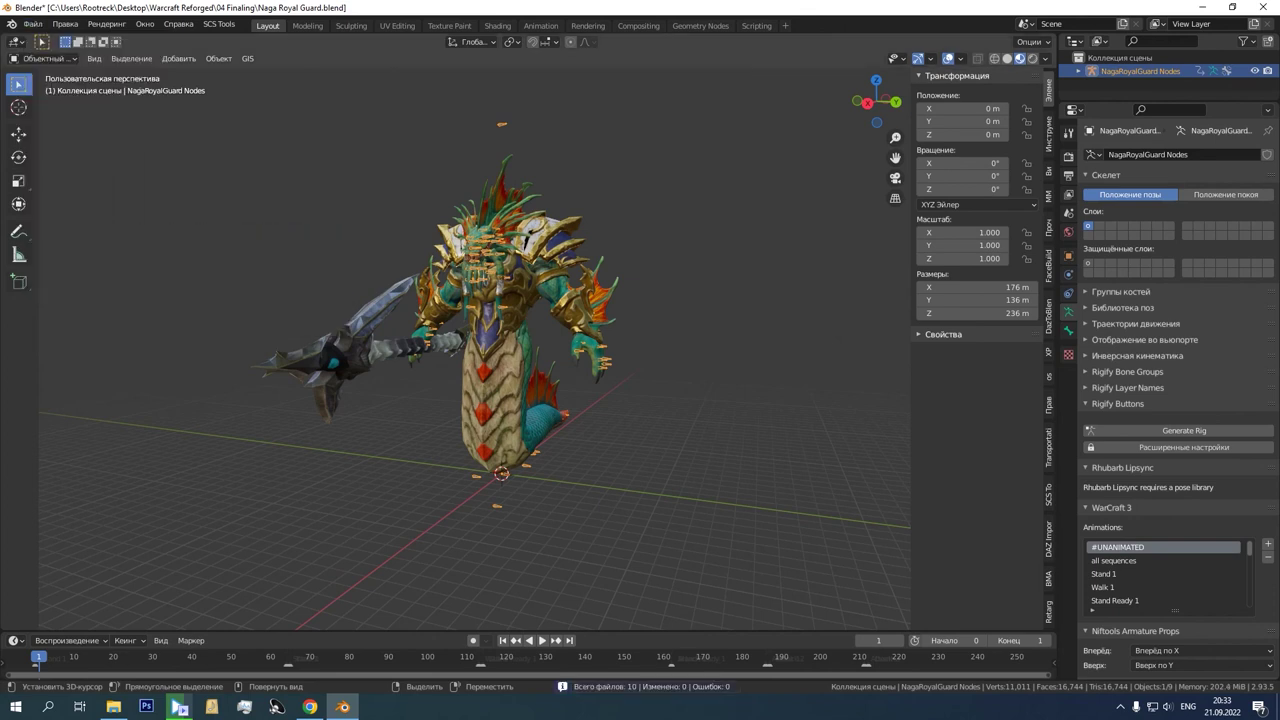
pyautogui.click(33, 23)
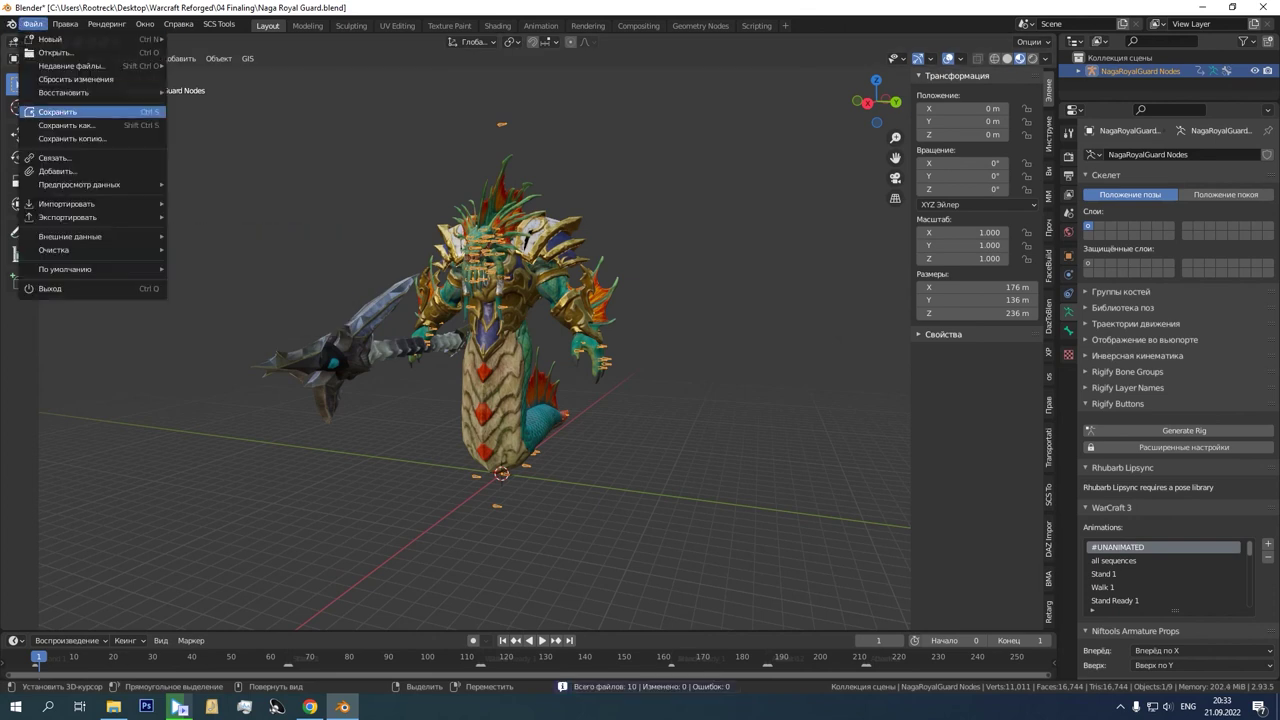
pyautogui.click(62, 112)
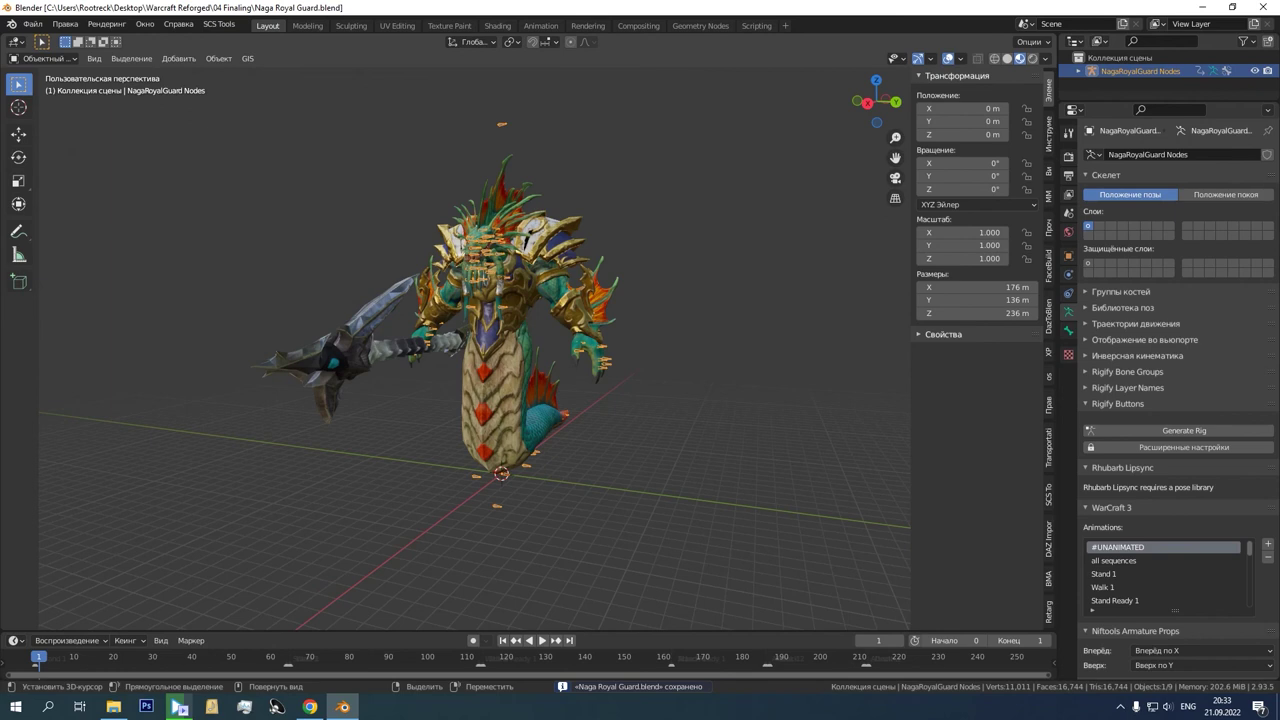